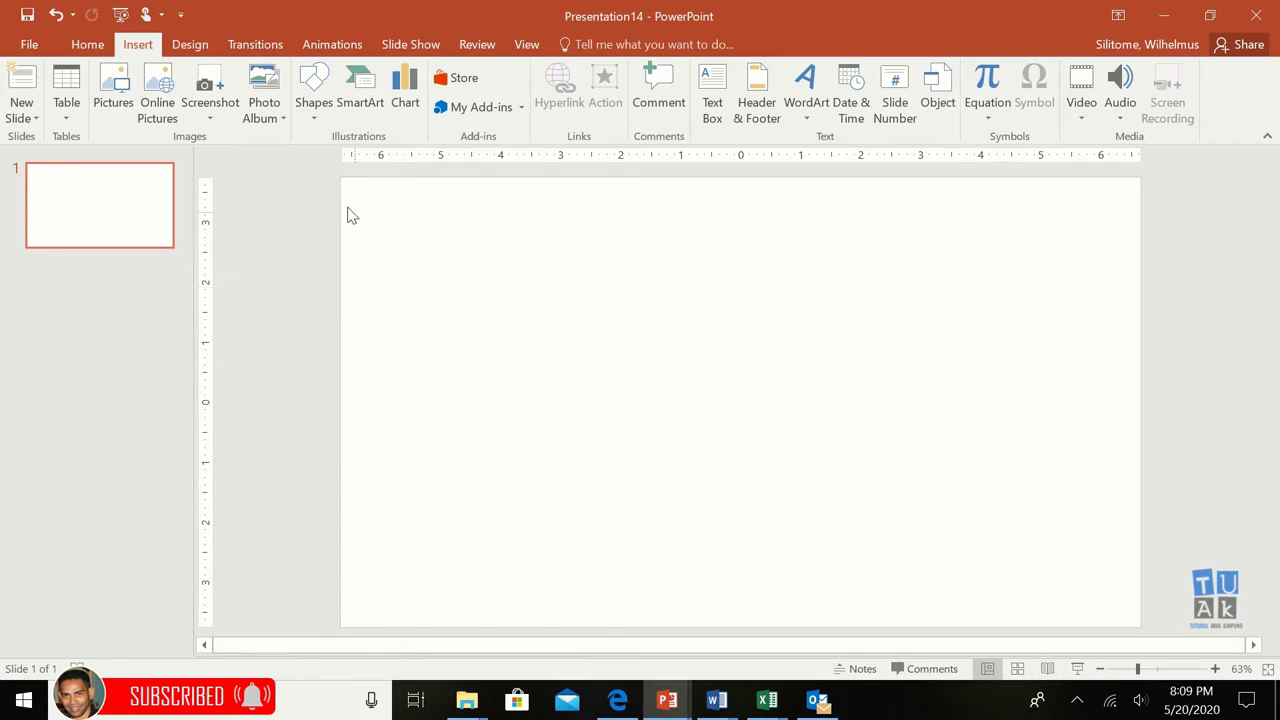
Paste the Jagung Titi flyer picture, enlarge it, and move it off the slide's left edge.
key("ctrl+v")
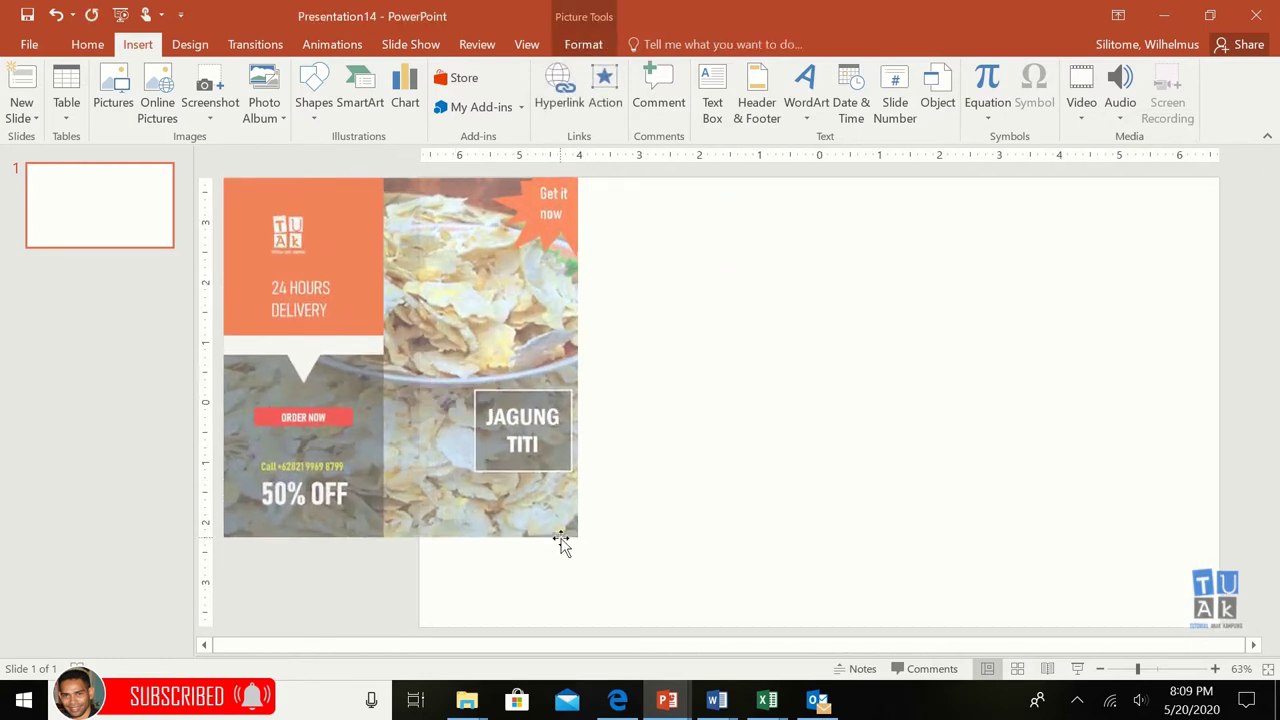
left_click_drag(418, 371, 585, 541)
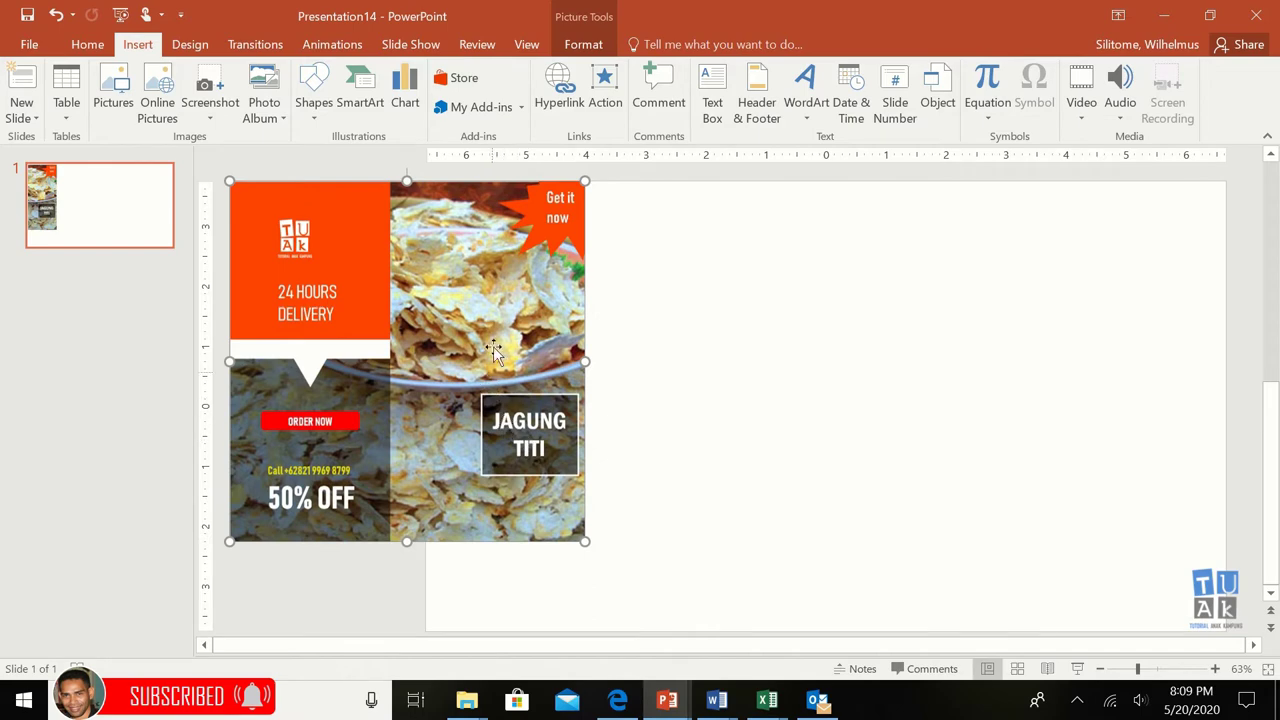
mouse_move(527, 290)
left_mouse_down()
mouse_move(572, 295)
mouse_move(531, 299)
left_mouse_up()
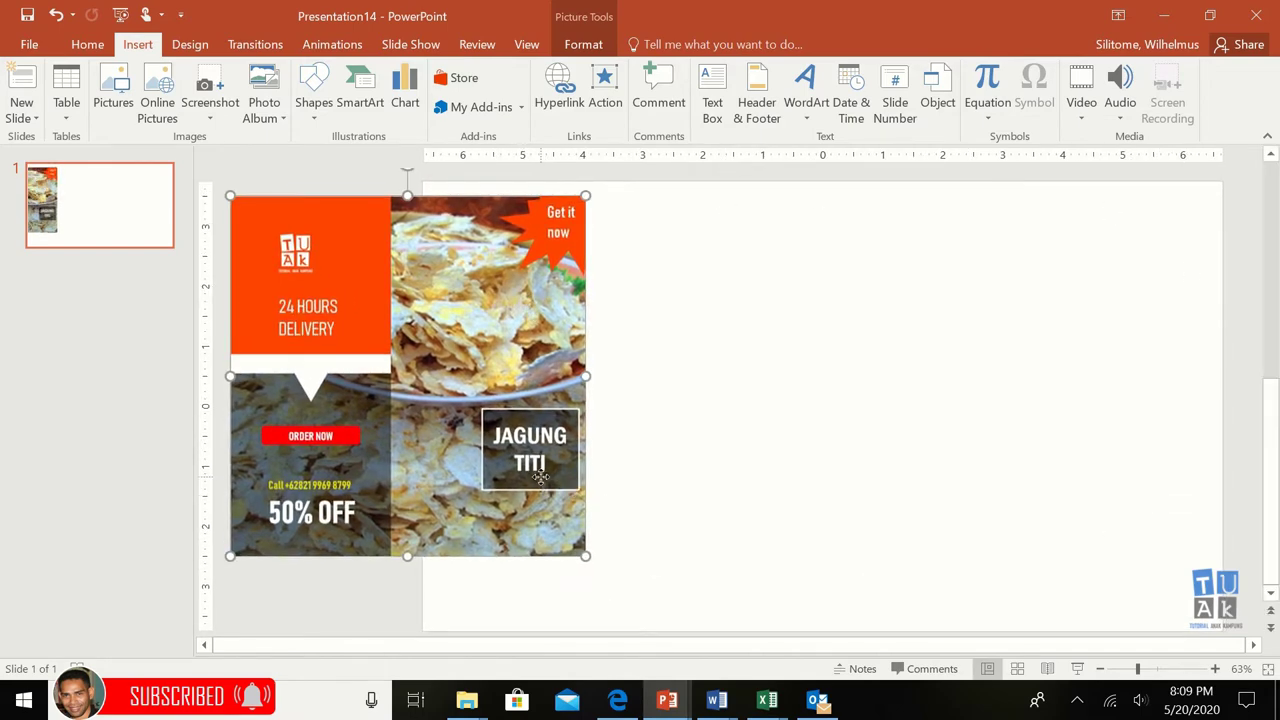
mouse_move(541, 479)
left_mouse_down()
mouse_move(360, 470)
mouse_move(648, 392)
left_mouse_up()
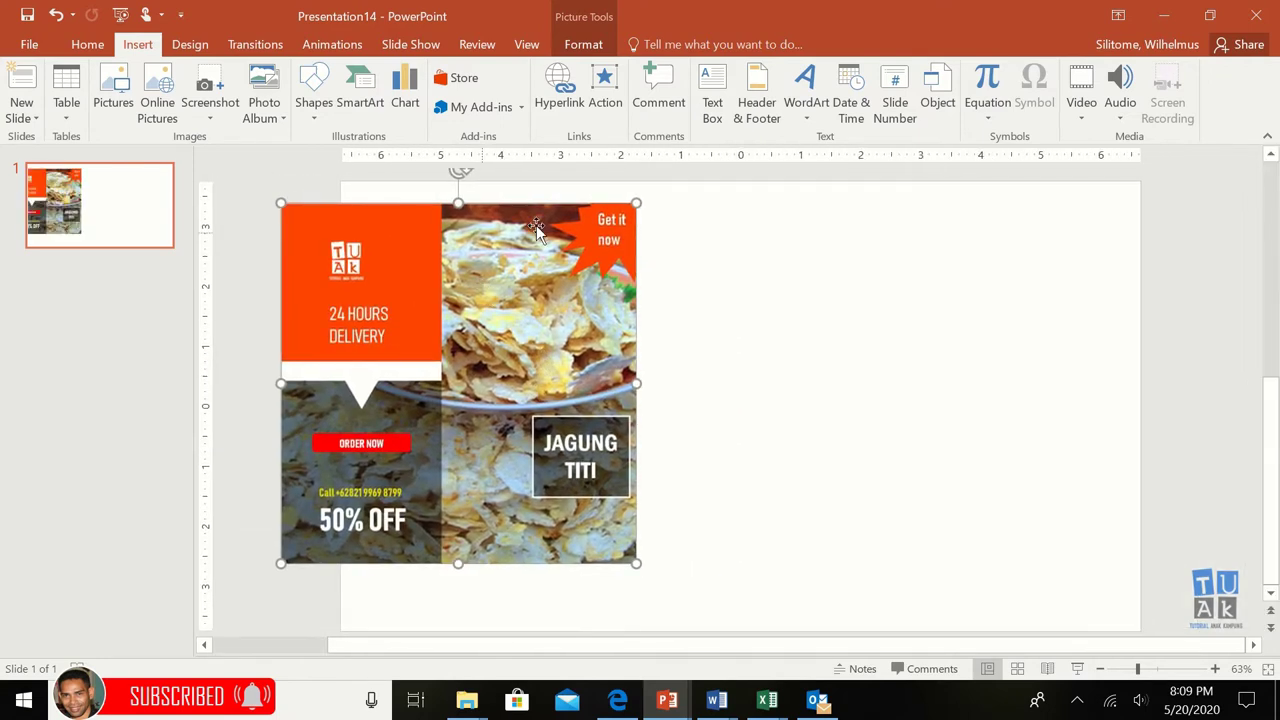
mouse_move(533, 347)
left_mouse_down()
mouse_move(314, 322)
mouse_move(338, 318)
left_mouse_up()
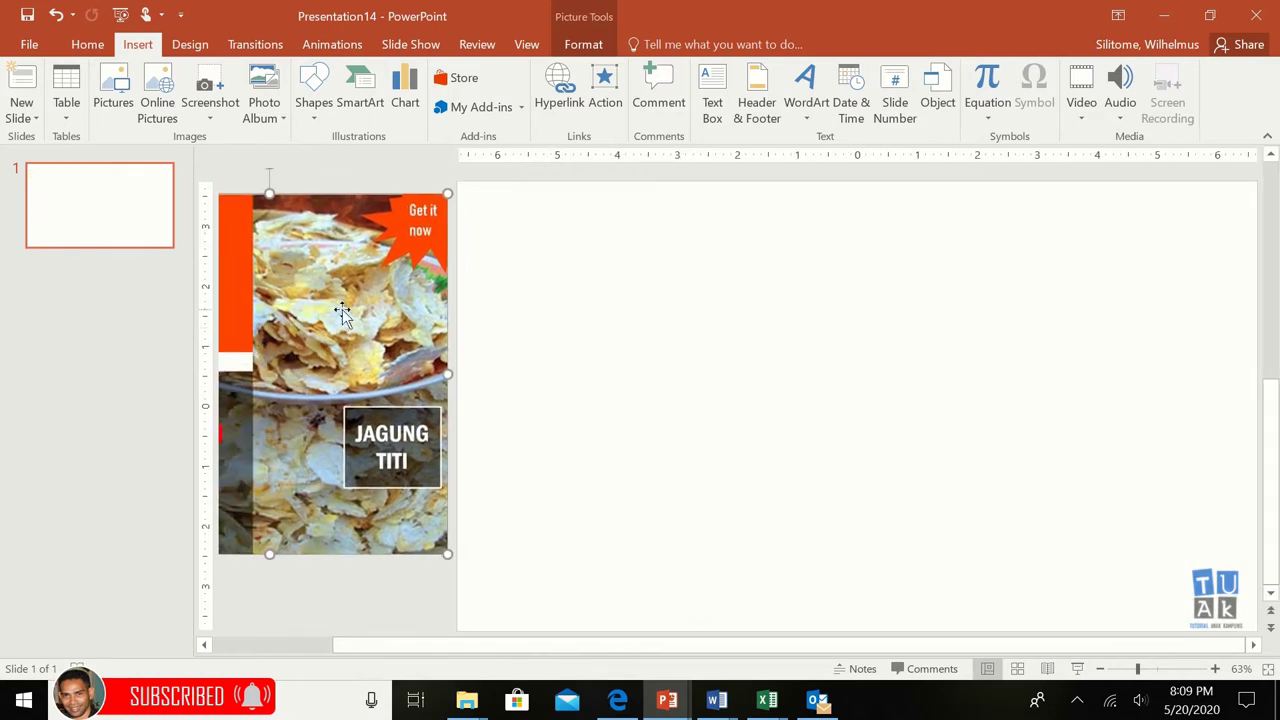
Set a custom portrait slide size with width 15, maximizing content to fit.
left_click(190, 44)
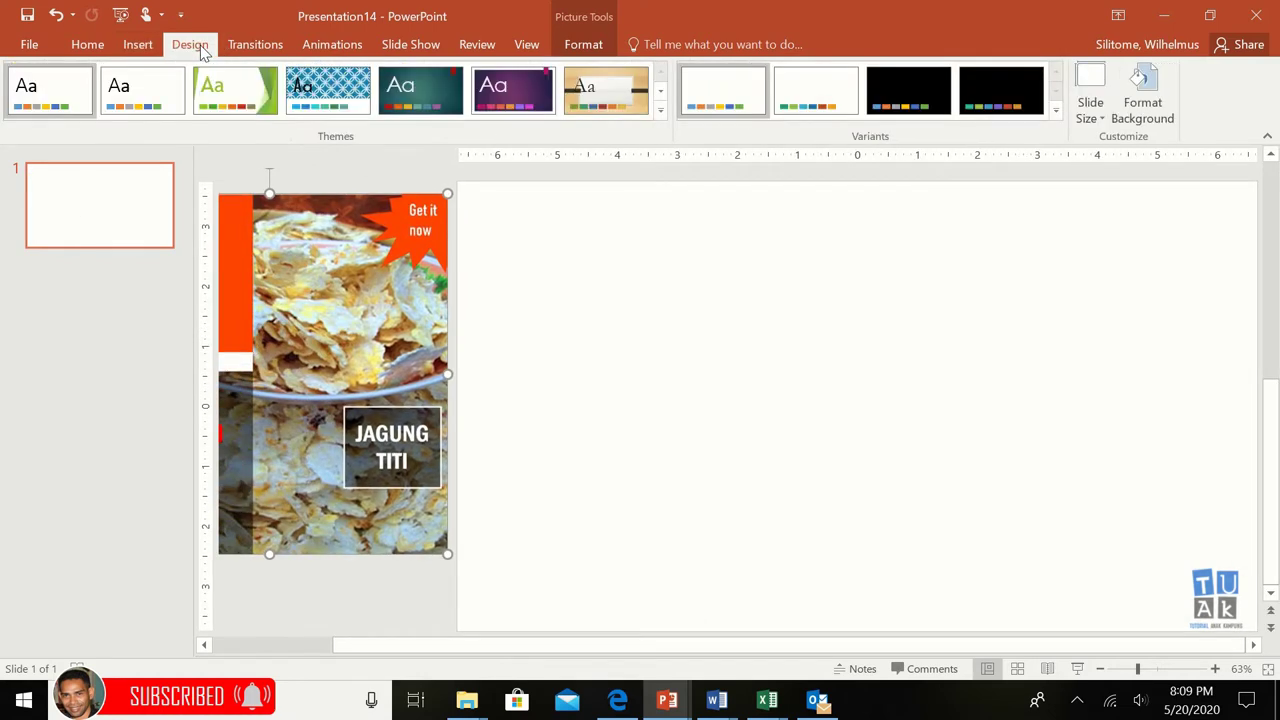
left_click(1102, 119)
left_click(1143, 220)
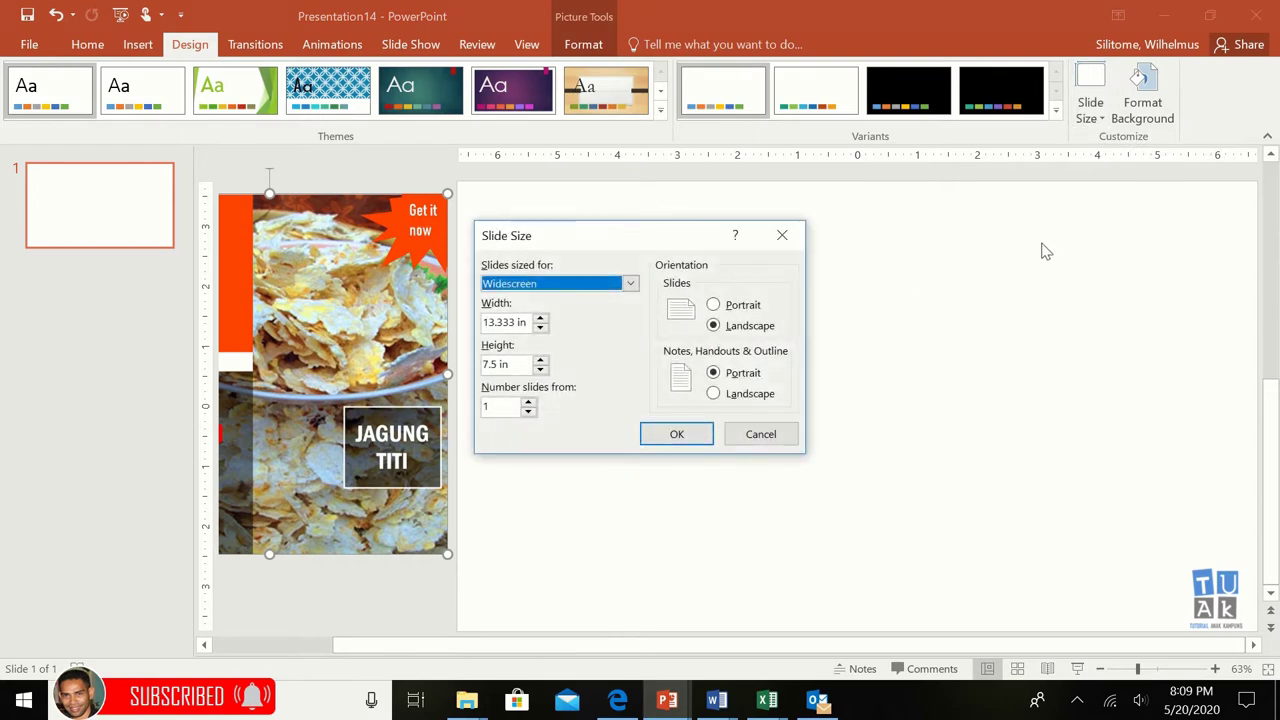
left_click(630, 284)
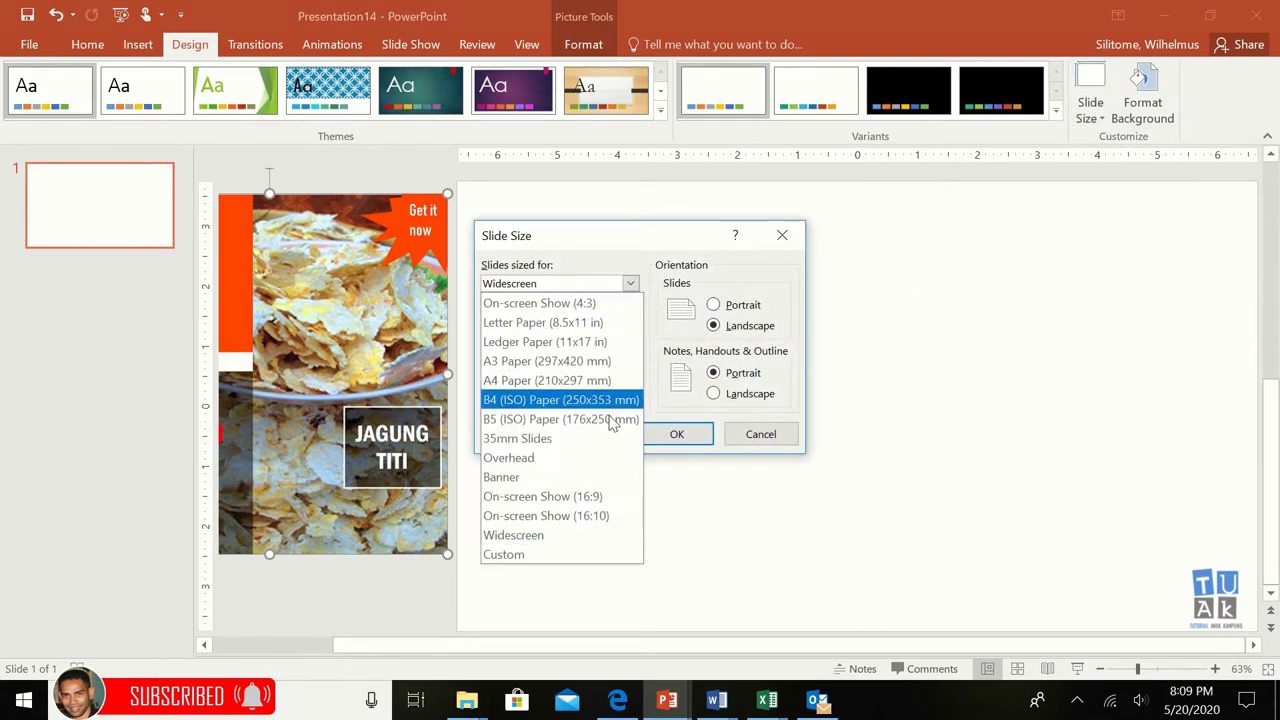
left_click(598, 557)
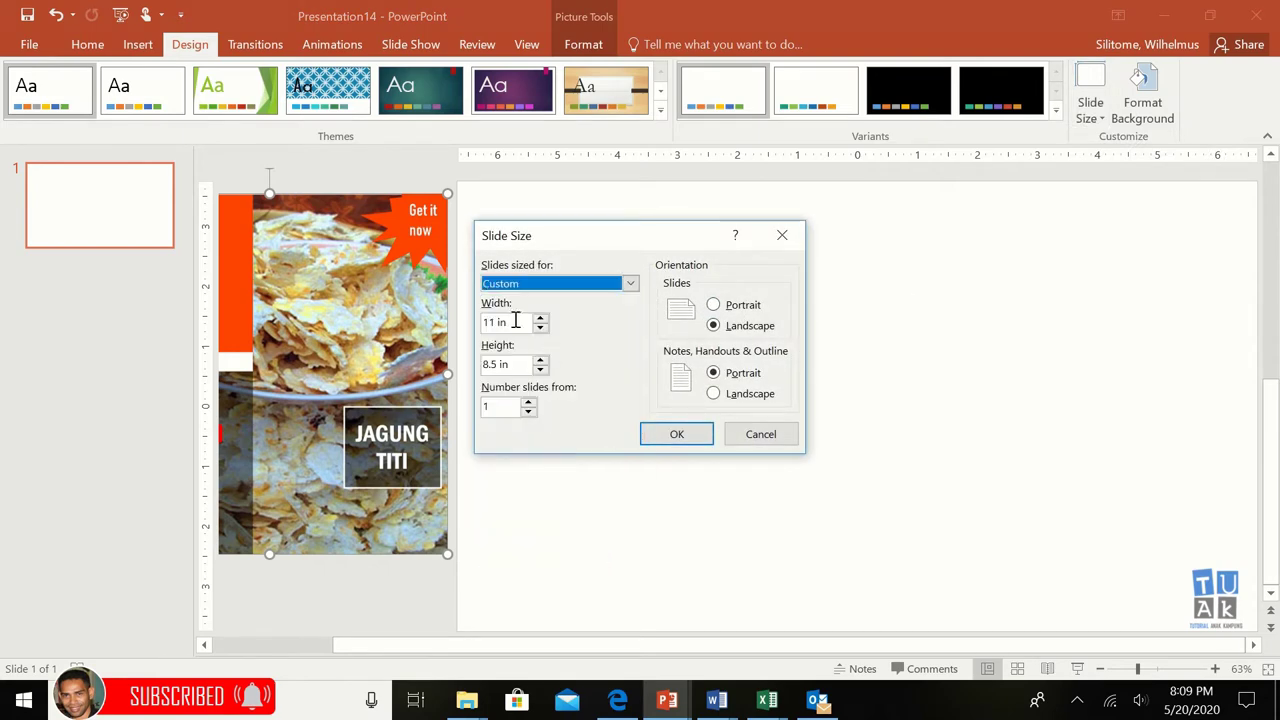
left_click_drag(517, 322, 482, 322)
type("1")
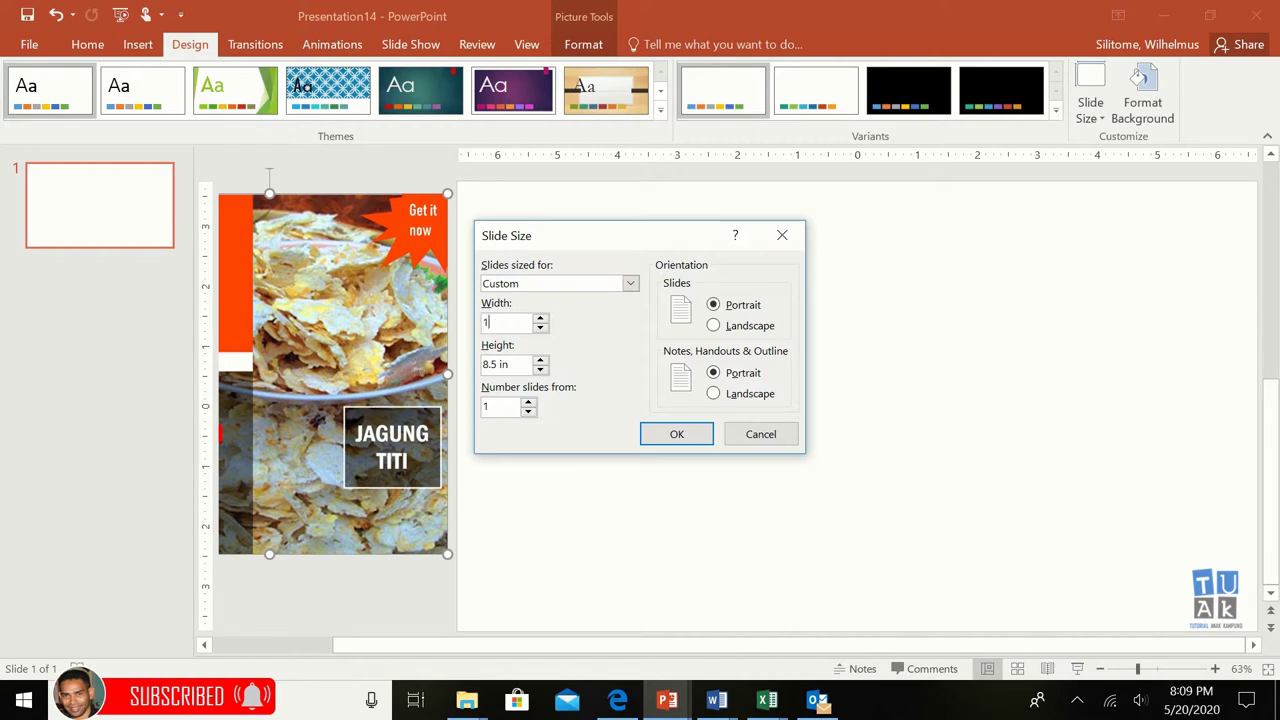
type("5")
left_click(676, 440)
left_click(558, 385)
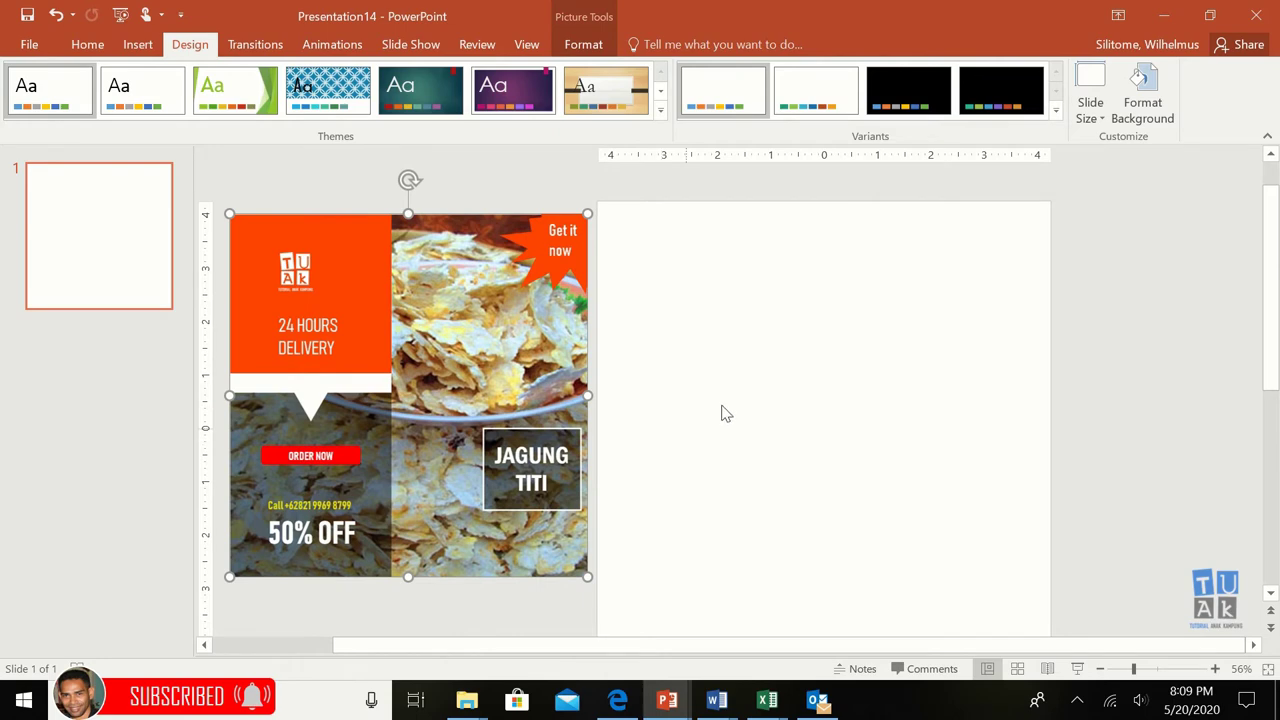
scroll(548, 350, "down", 1)
Select and then deselect the flyer picture beside the slide, then go to Insert.
left_click(548, 300)
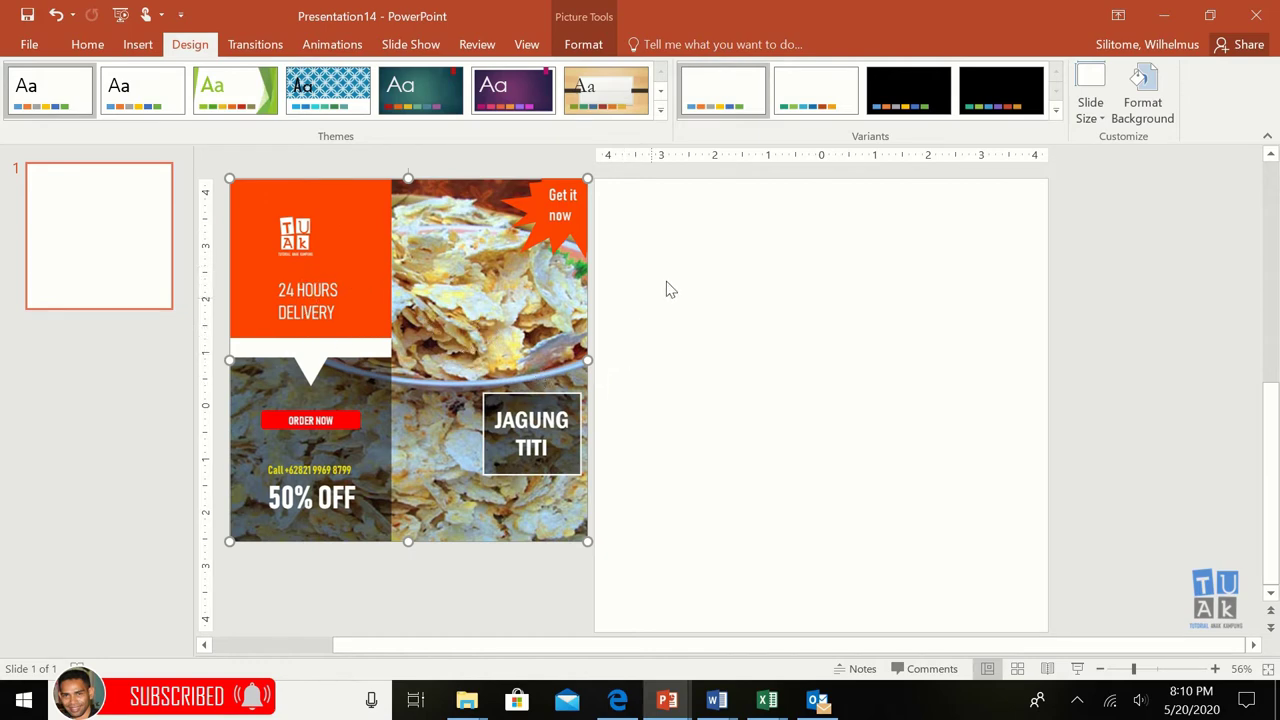
left_click(672, 249)
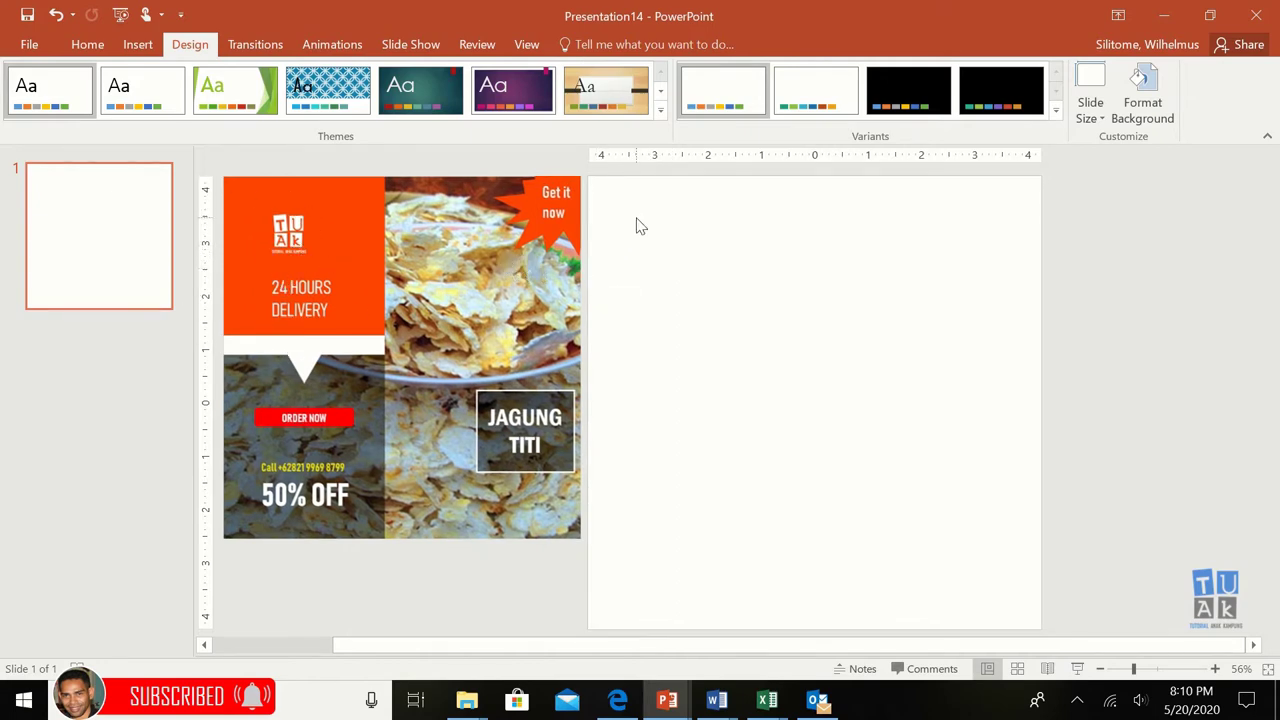
left_click(137, 48)
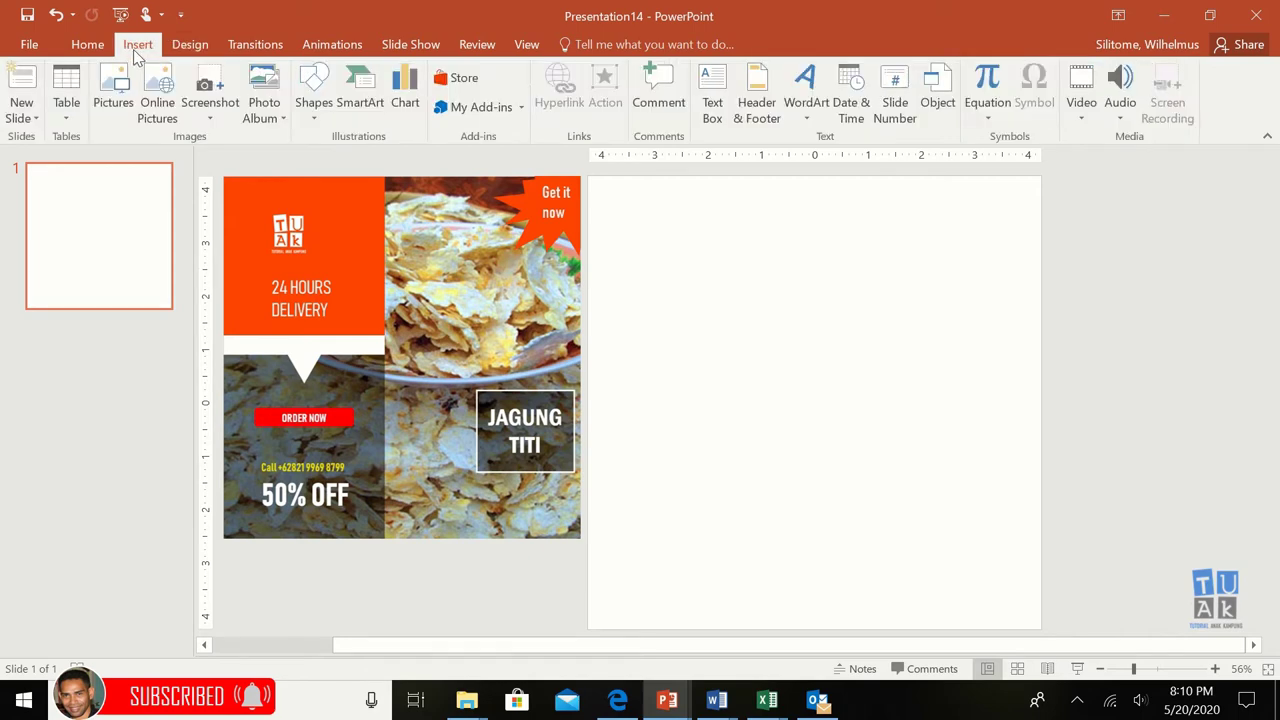
Draw a rectangle on the slide and set its height to 4 inches.
left_click(314, 100)
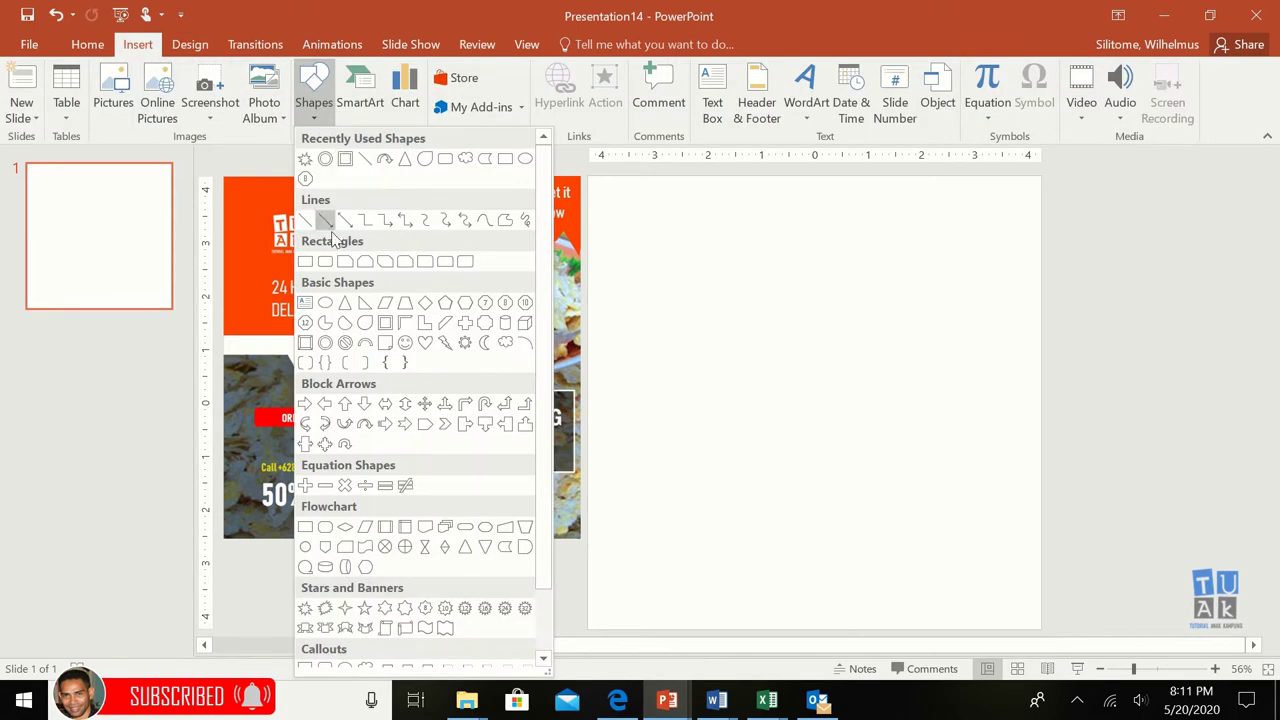
left_click(306, 262)
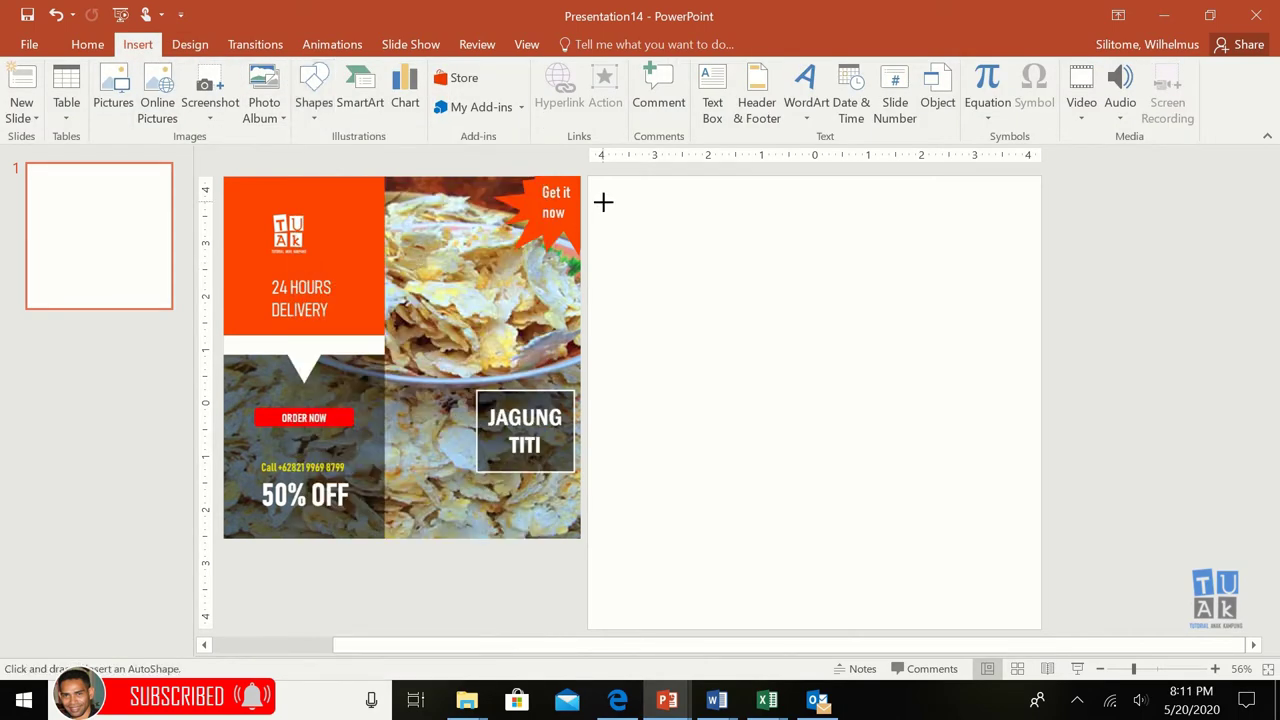
left_click_drag(603, 202, 759, 376)
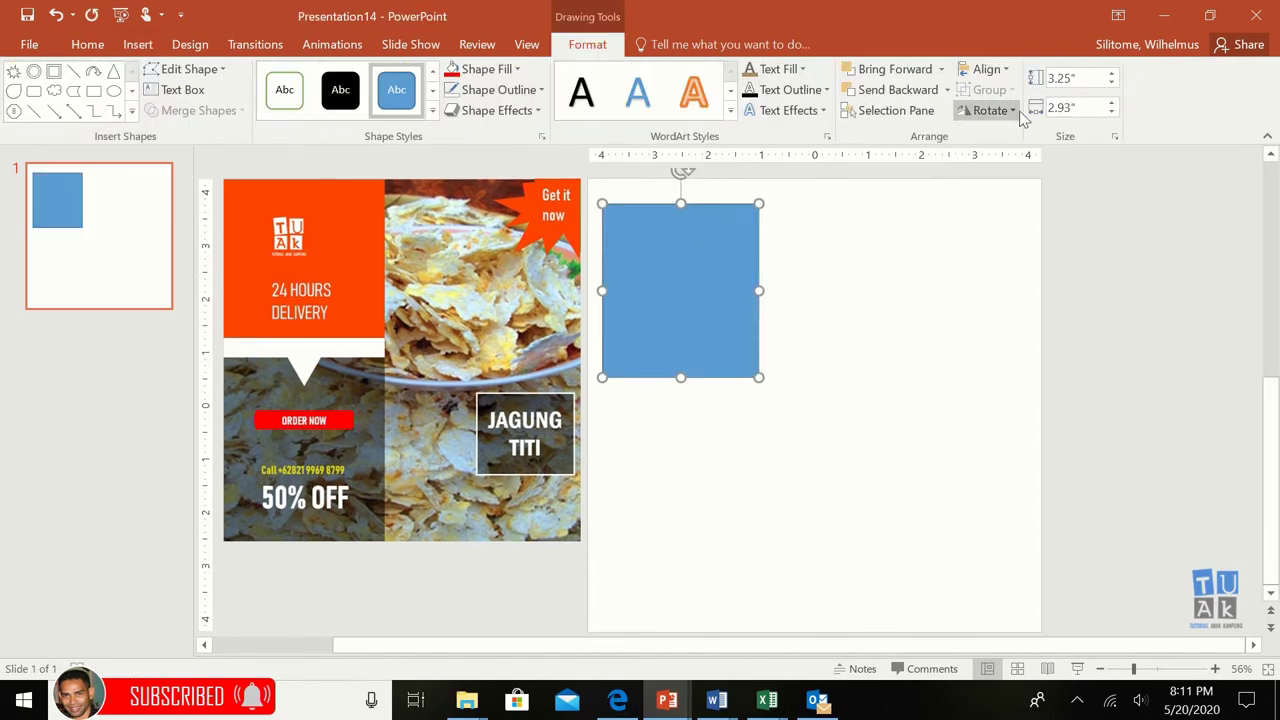
left_click(1080, 78)
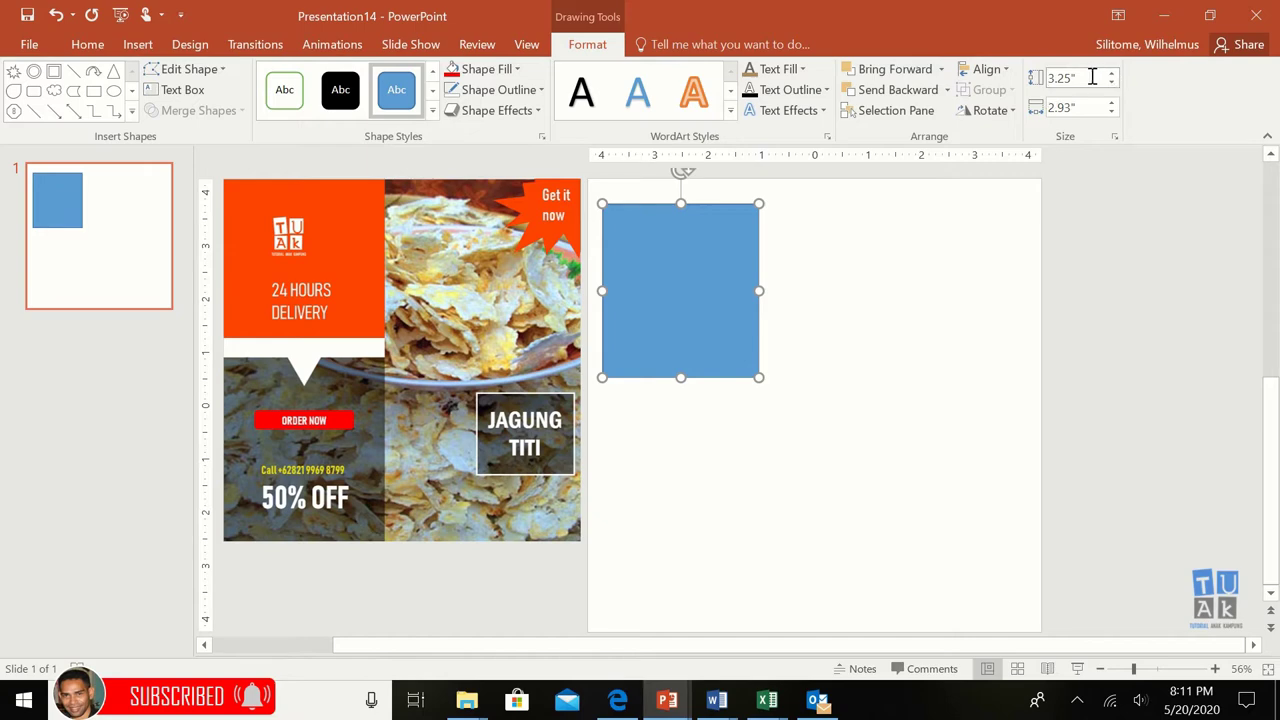
double_click(1082, 78)
type("4")
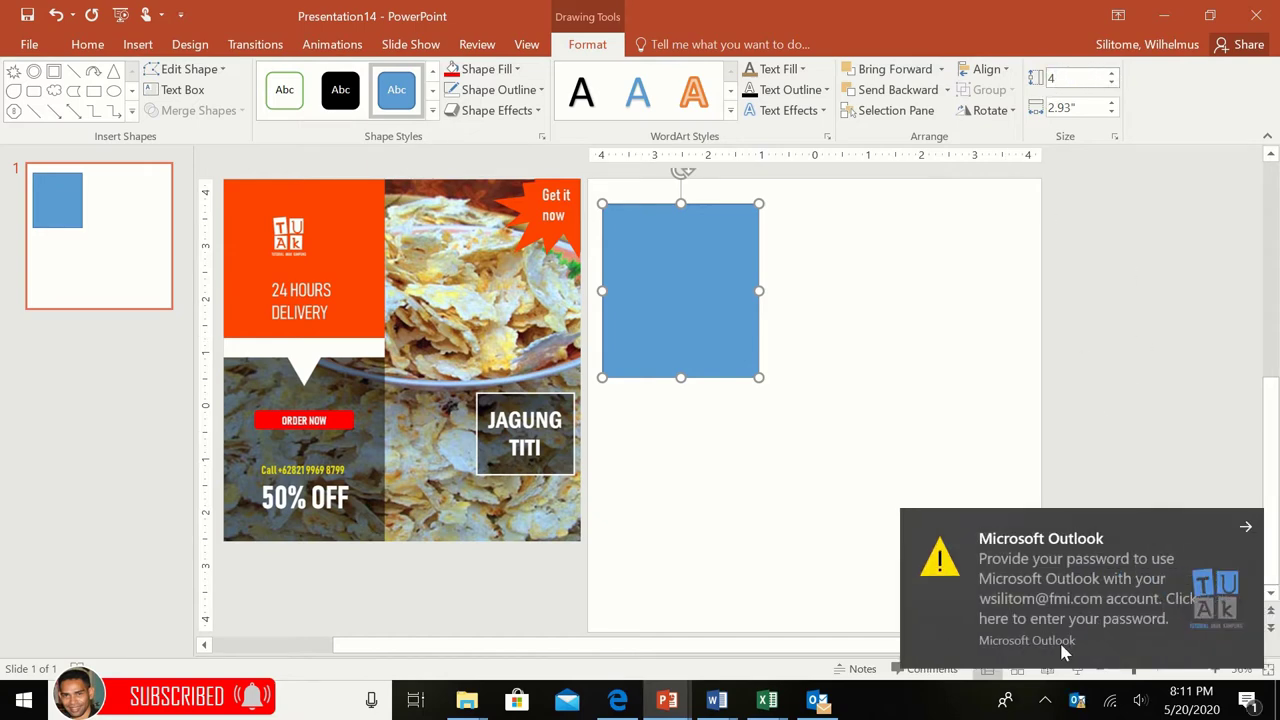
left_click(1245, 532)
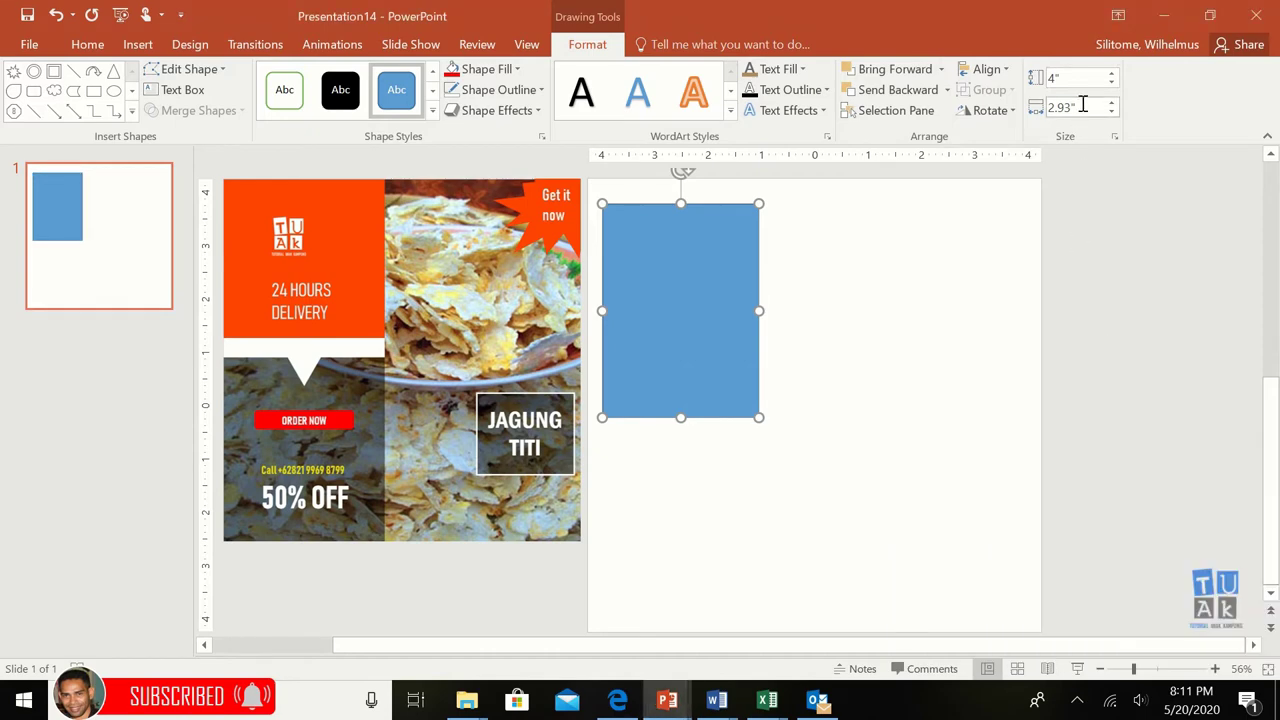
Set the rectangle's width to 3.5 inches and move it to the top-left corner.
left_click_drag(1047, 106, 1082, 106)
type("3.5")
key("Return")
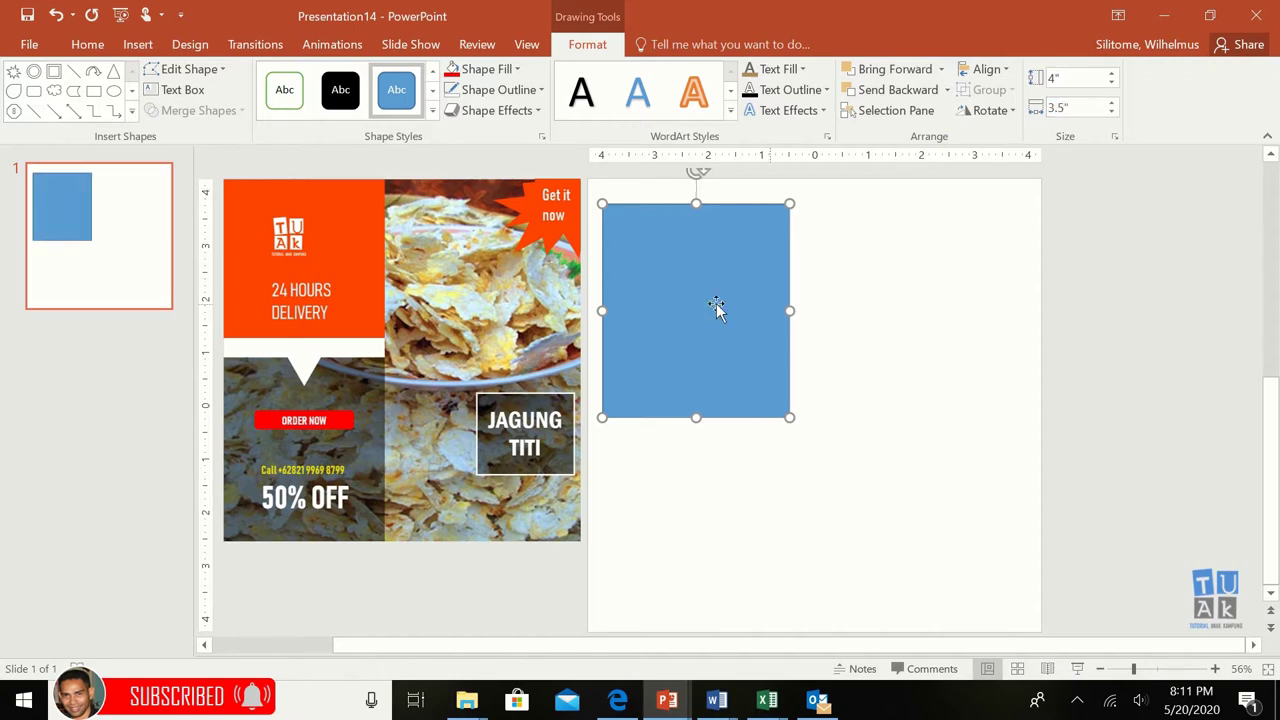
left_click_drag(704, 305, 693, 279)
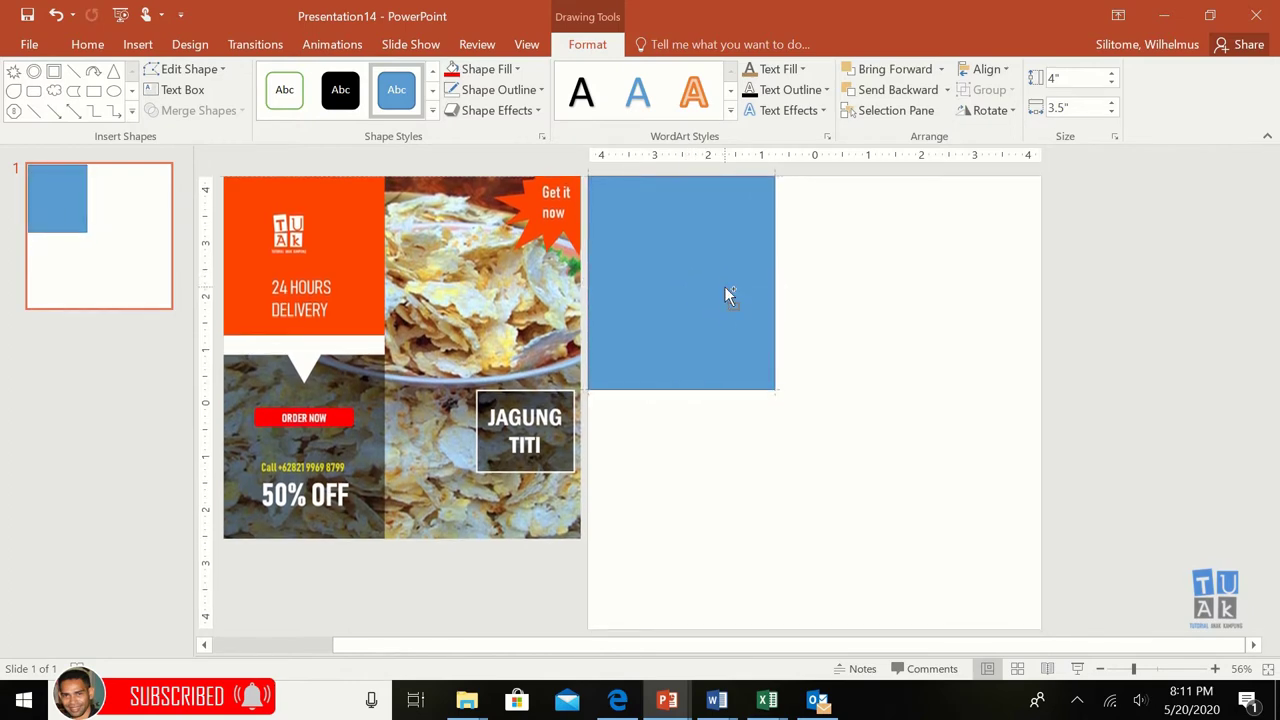
Copy the rectangle below the original and close the gap so the copies form one column.
left_click_drag(727, 290, 737, 408)
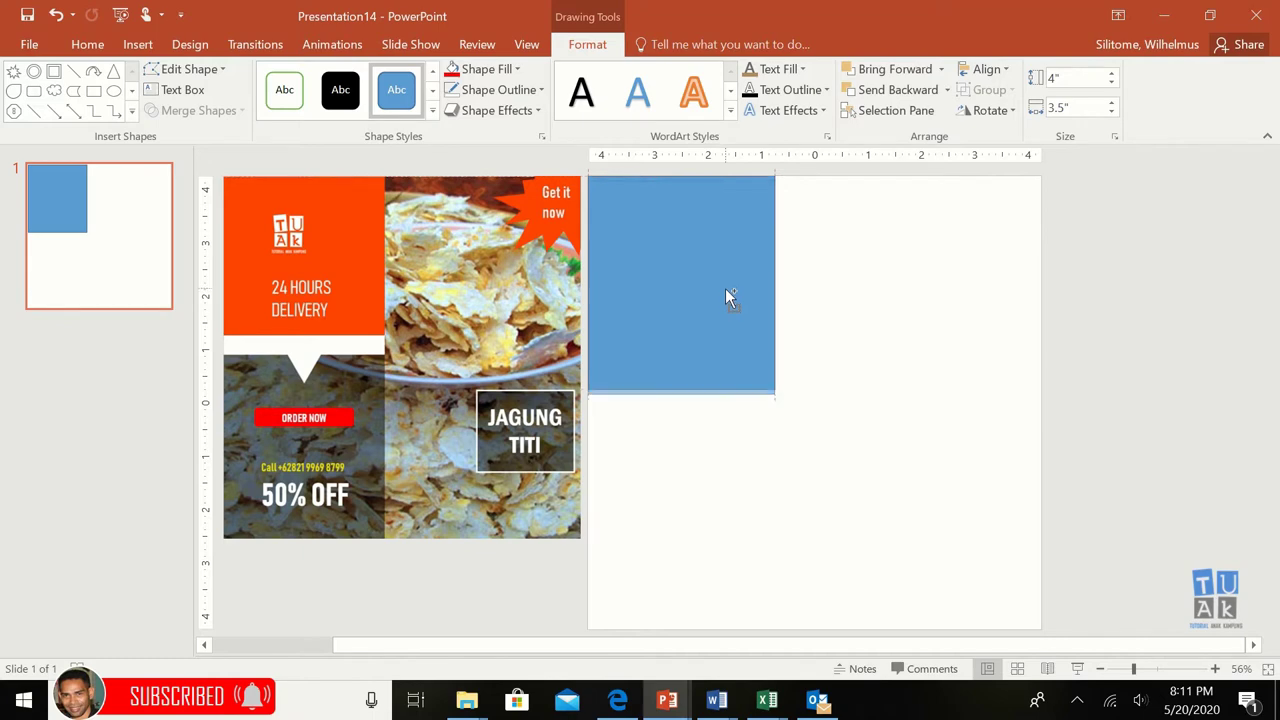
left_click_drag(741, 463, 741, 530)
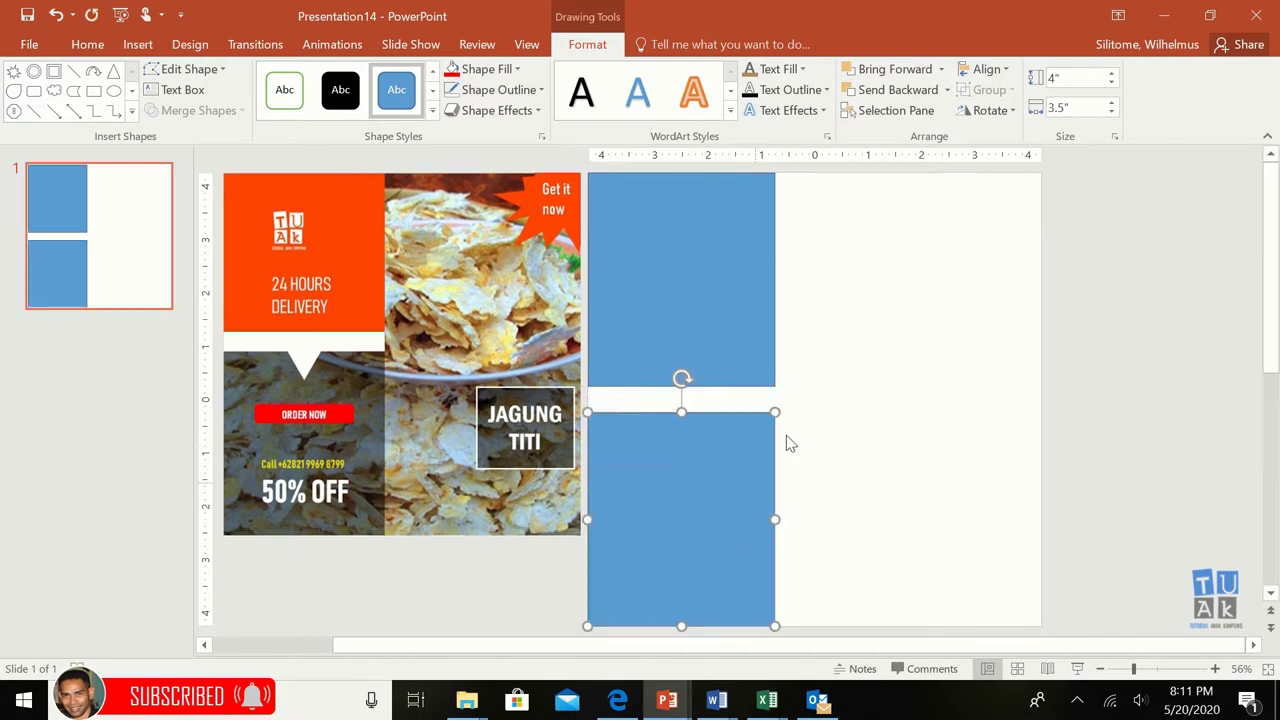
left_click_drag(734, 451, 740, 426)
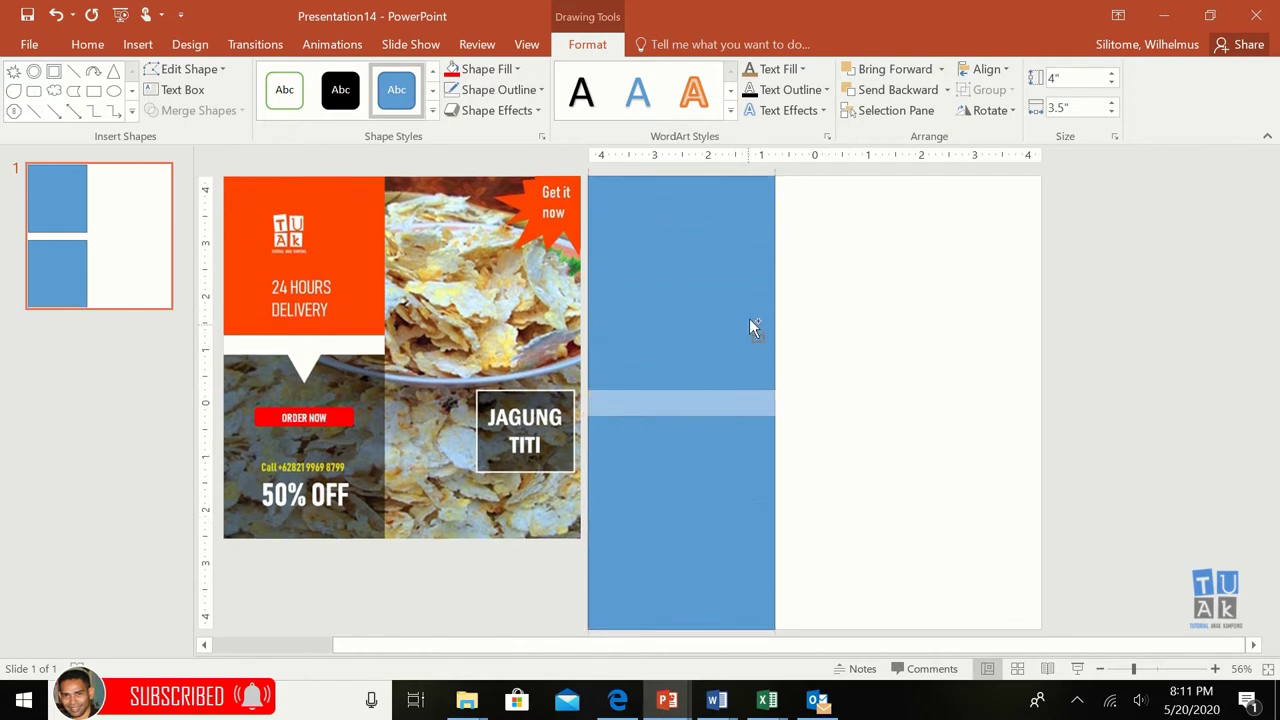
left_click(750, 314)
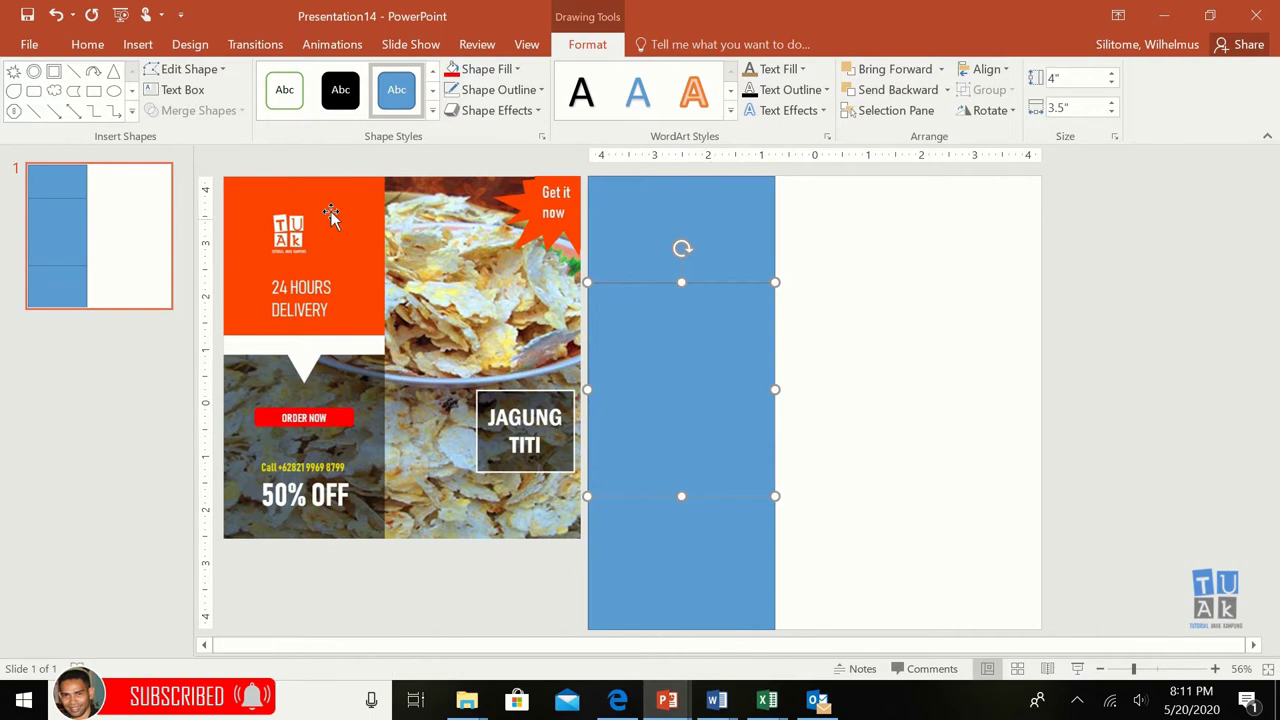
Squash the middle blue rectangle into a thin horizontal band across the column.
left_click(145, 52)
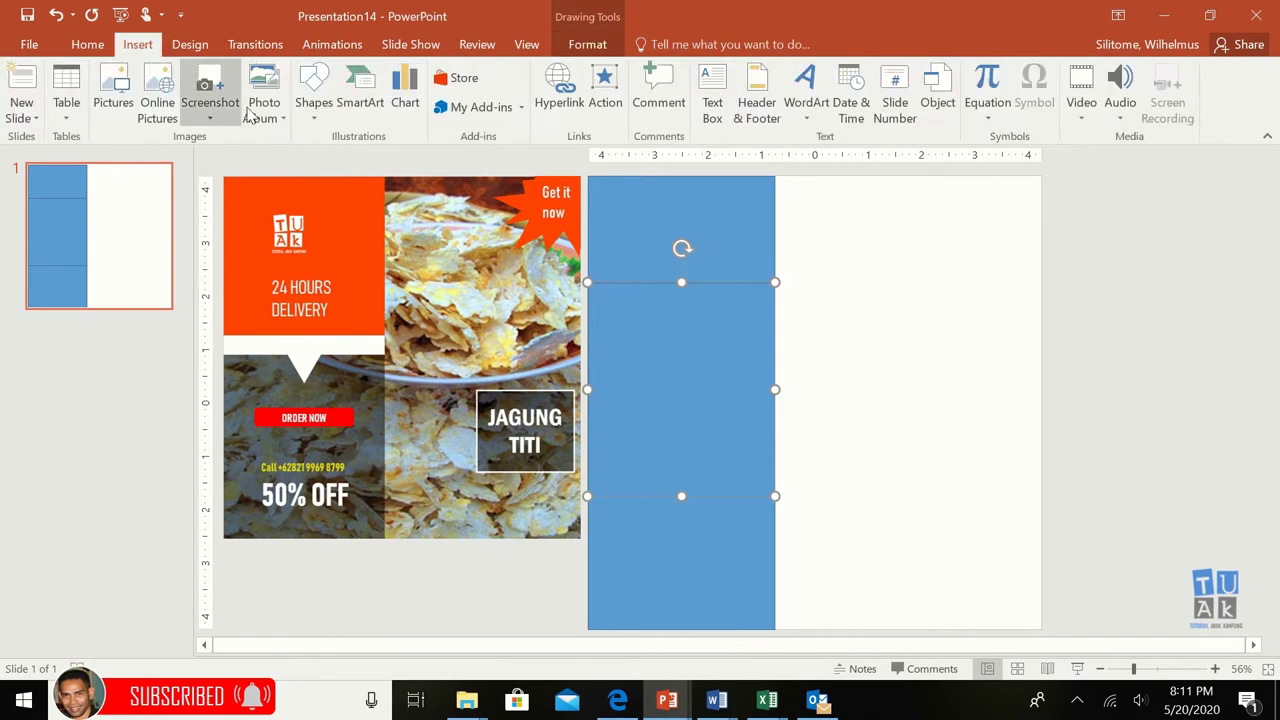
left_click(313, 90)
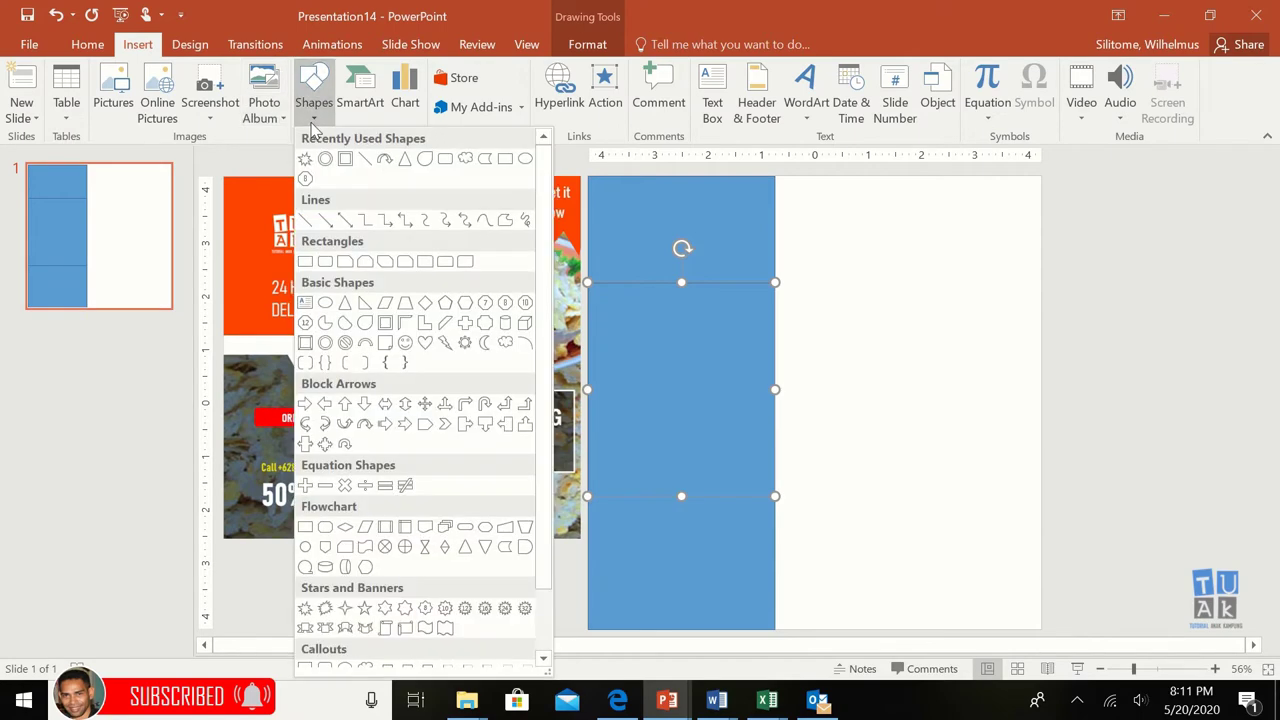
left_click(393, 14)
left_click_drag(679, 280, 690, 390)
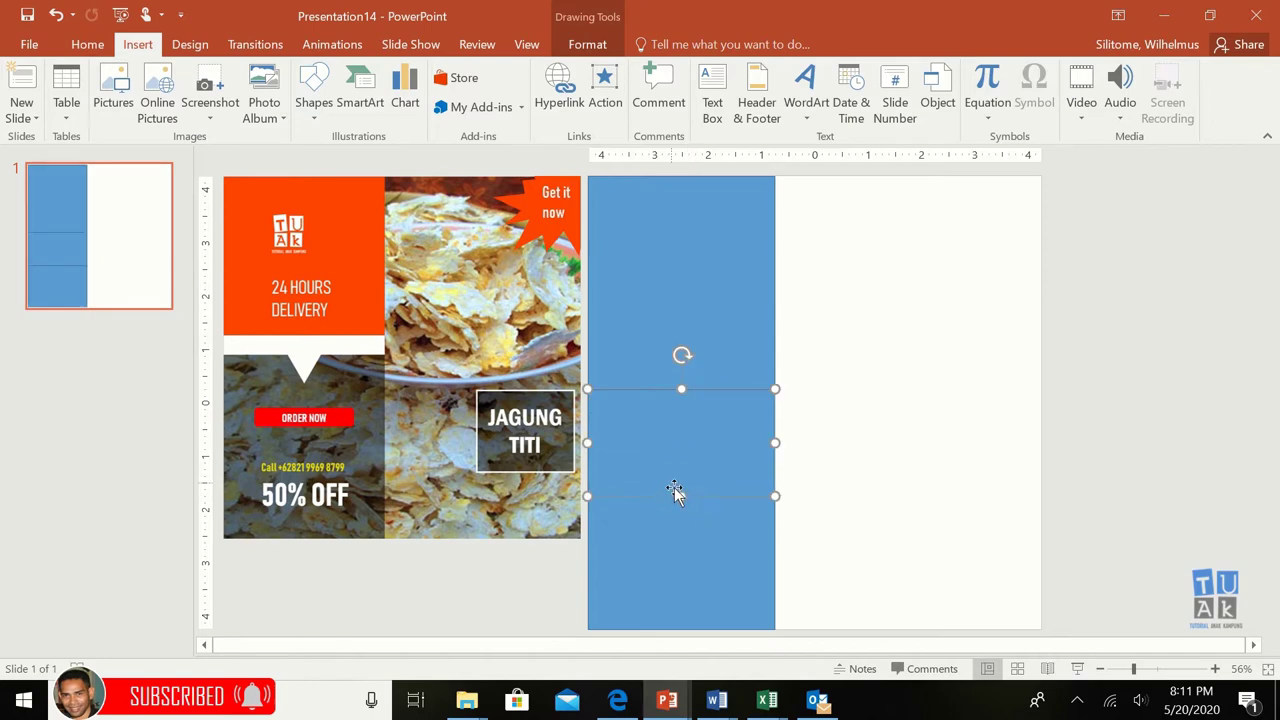
left_click_drag(681, 495, 681, 415)
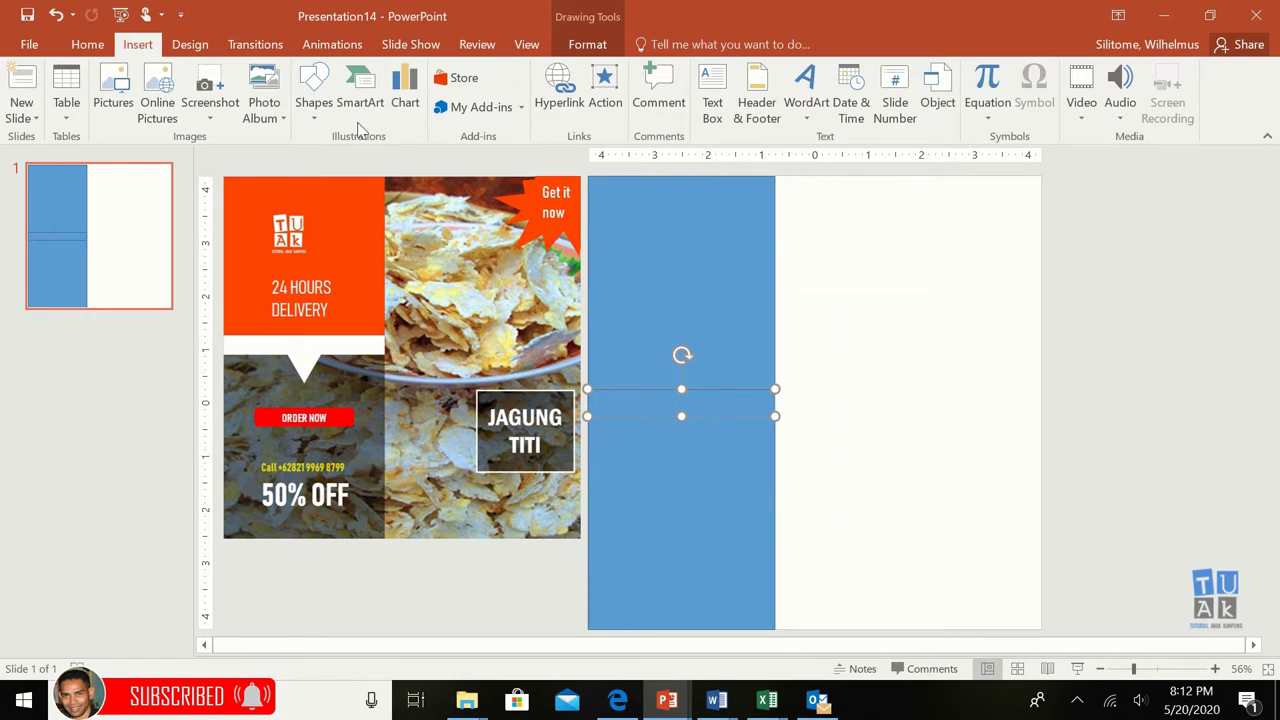
left_click(327, 108)
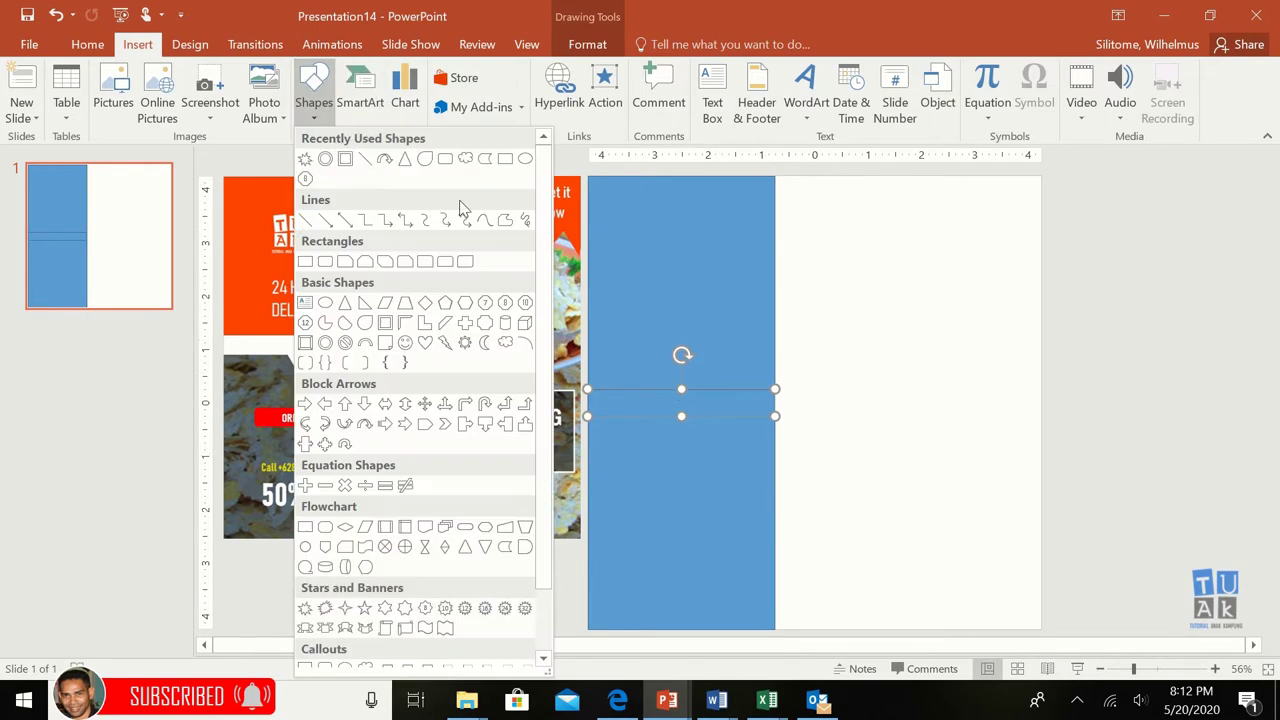
Draw an isosceles triangle and flip it vertically so it points down.
left_click(364, 303)
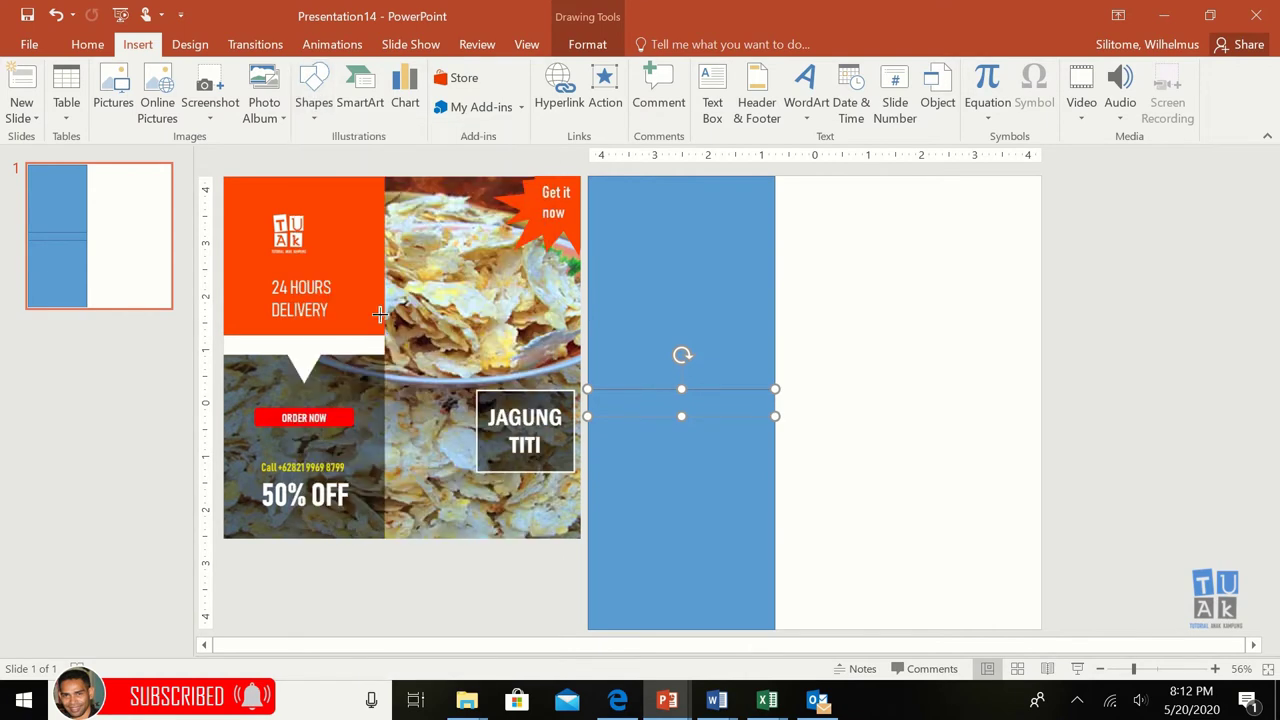
left_click_drag(826, 278, 884, 327)
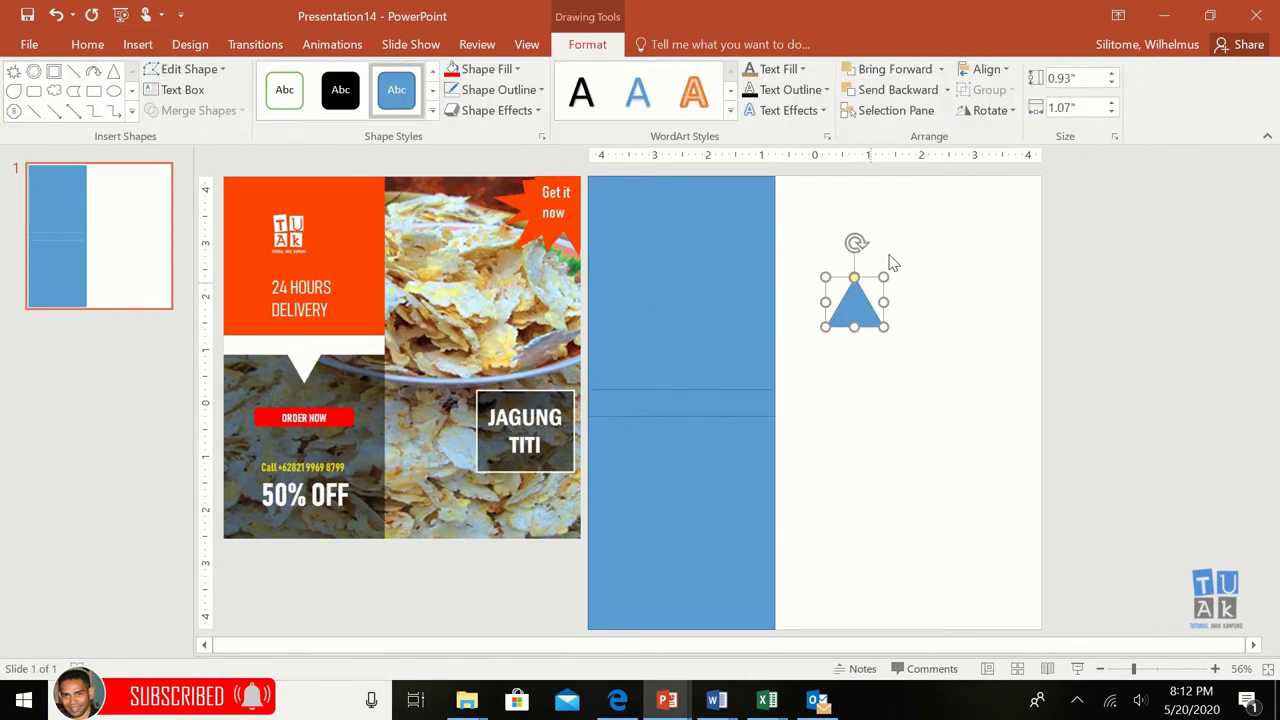
left_click(987, 111)
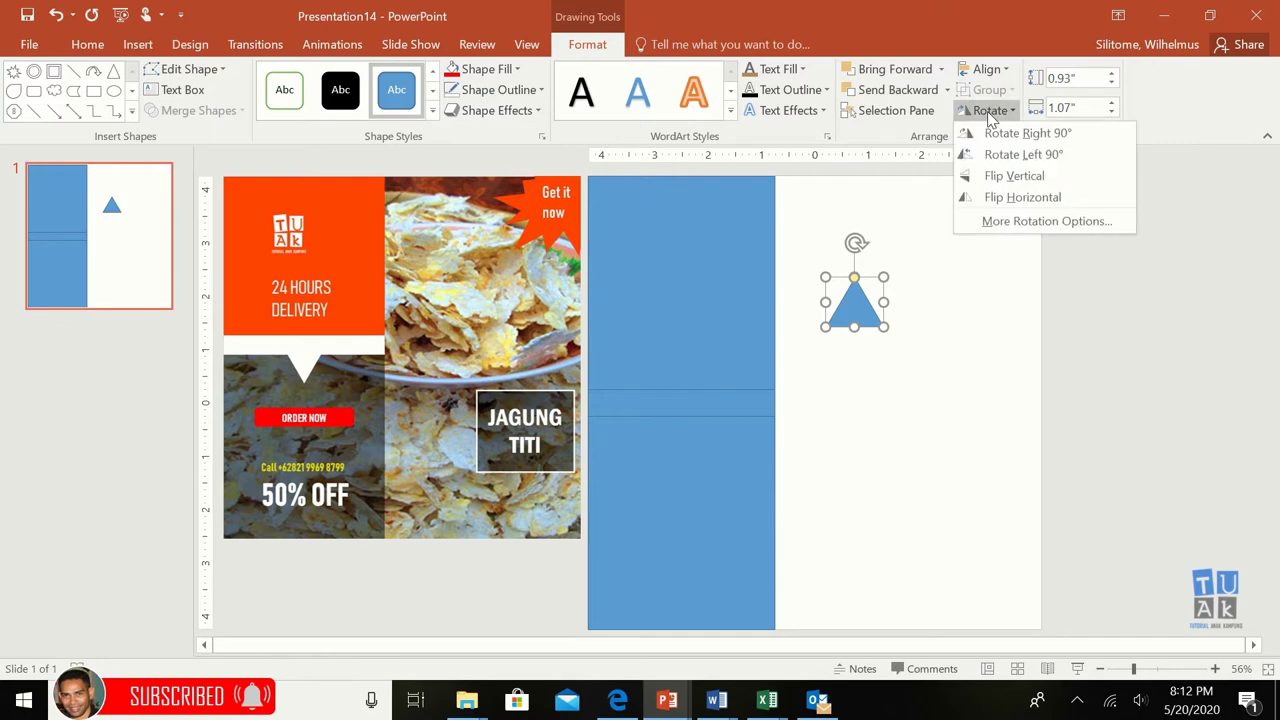
left_click(1015, 197)
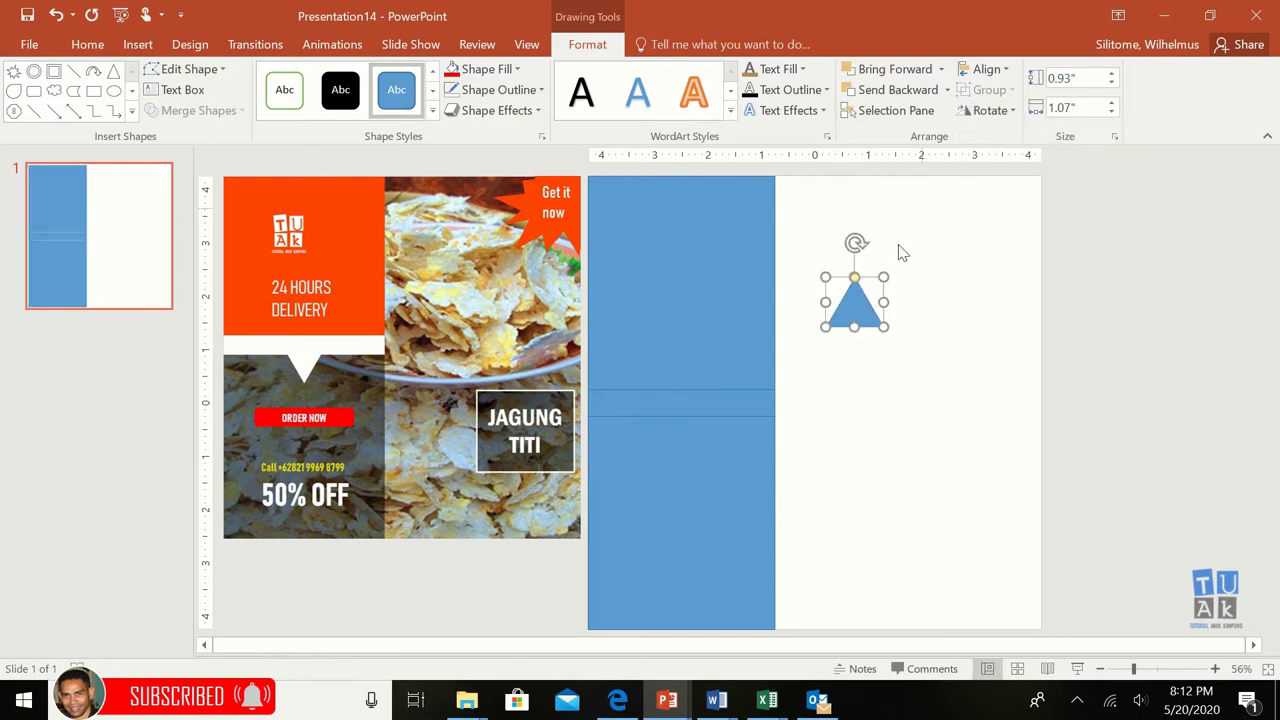
left_click(987, 111)
left_click(996, 174)
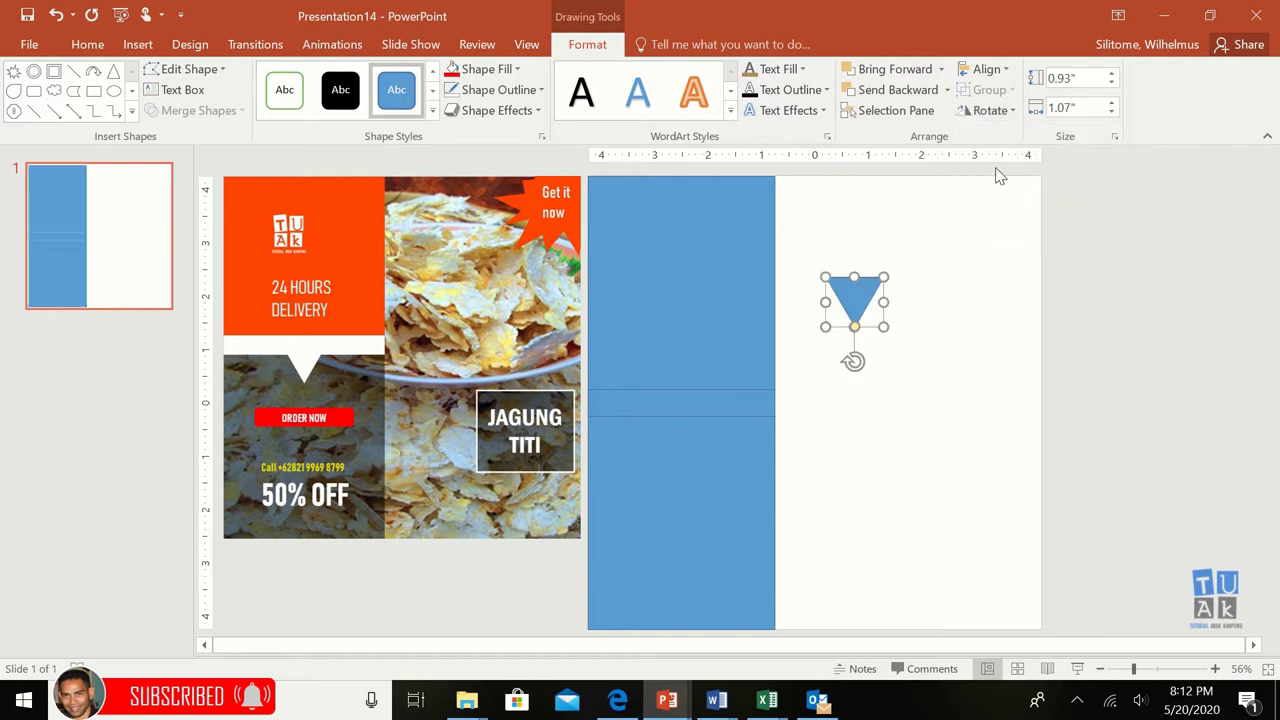
key("Escape")
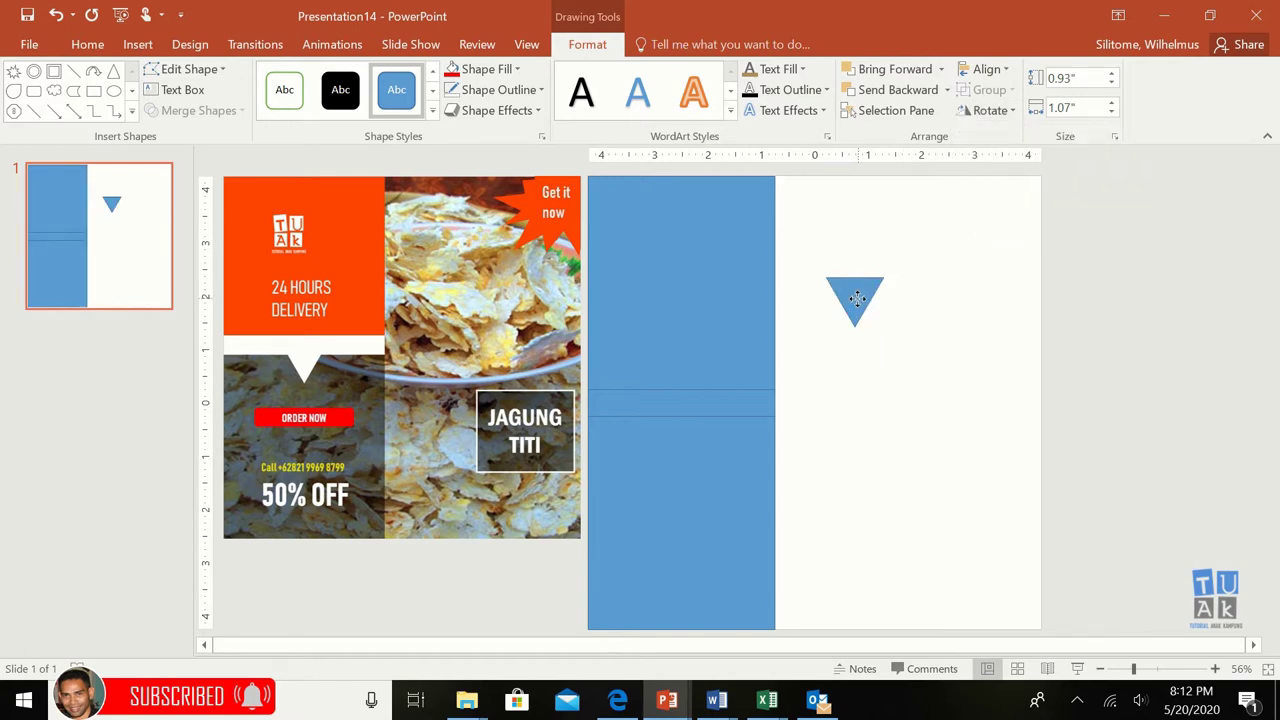
Shrink the triangle to about 0.55 by 0.61 inches and center it below the band.
left_click(857, 303)
mouse_move(879, 328)
left_mouse_down()
mouse_move(859, 310)
mouse_move(683, 430)
left_mouse_up()
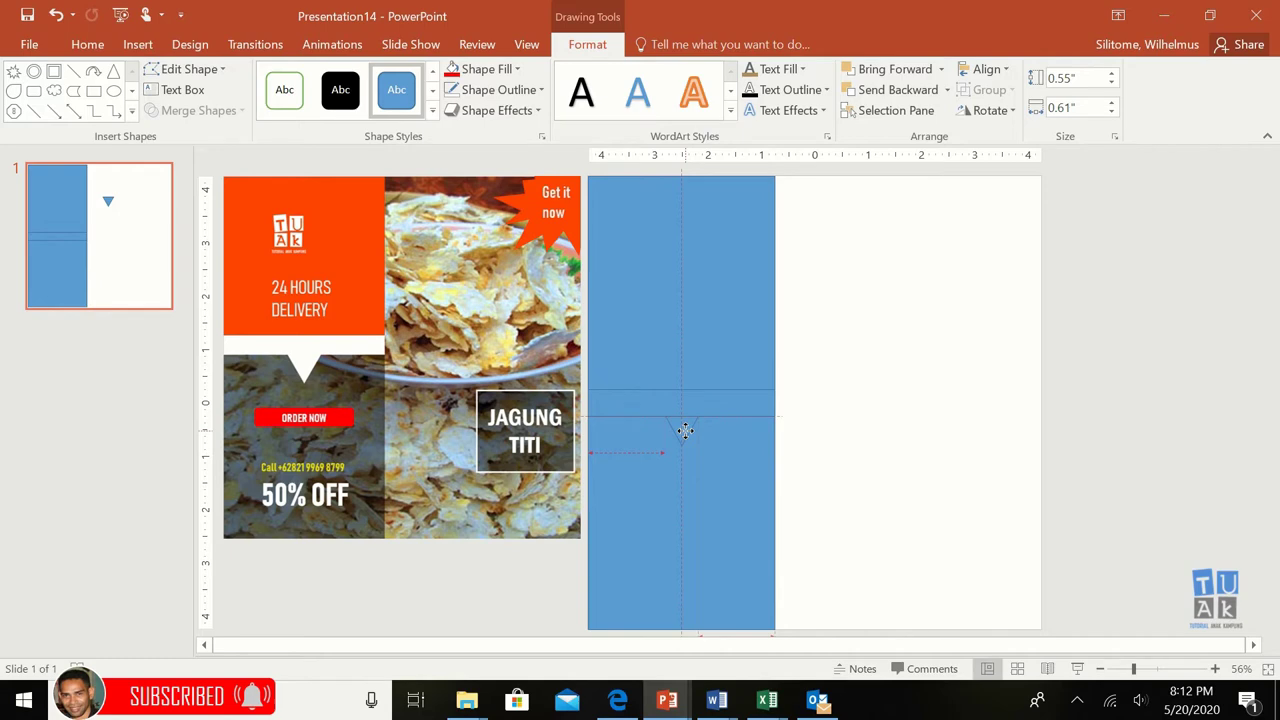
left_click_drag(685, 430, 685, 430)
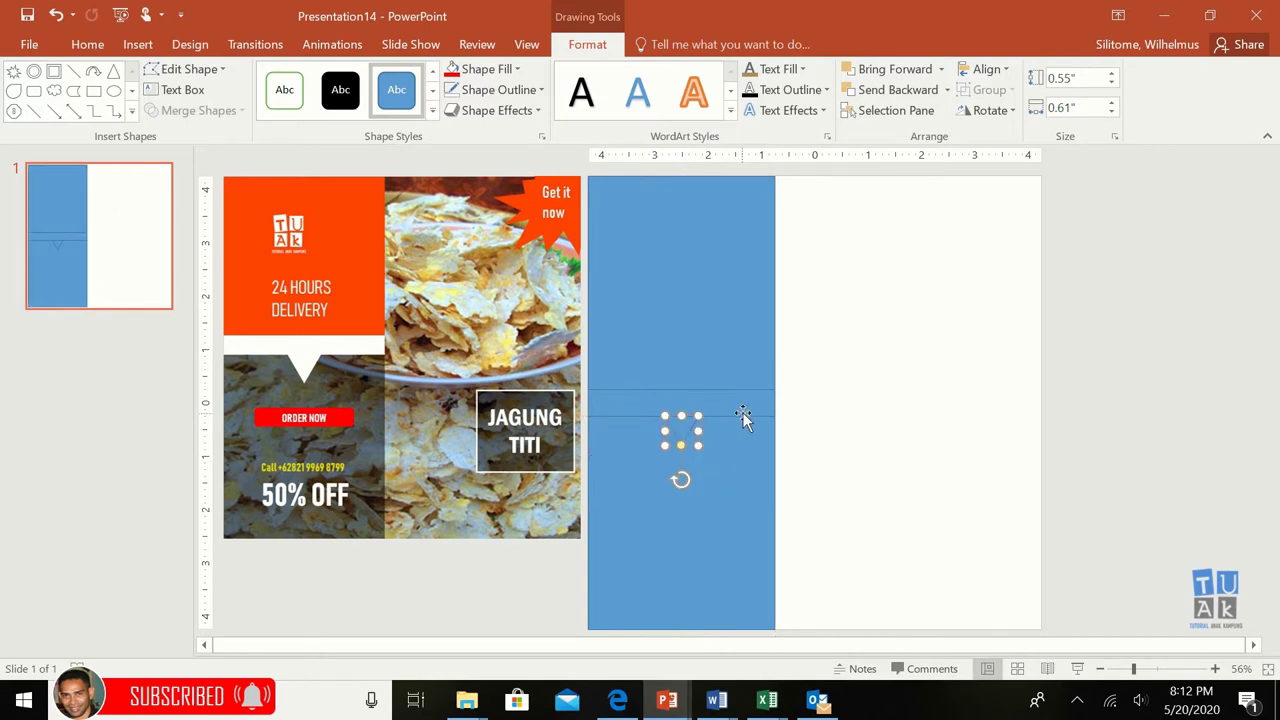
left_click(667, 416)
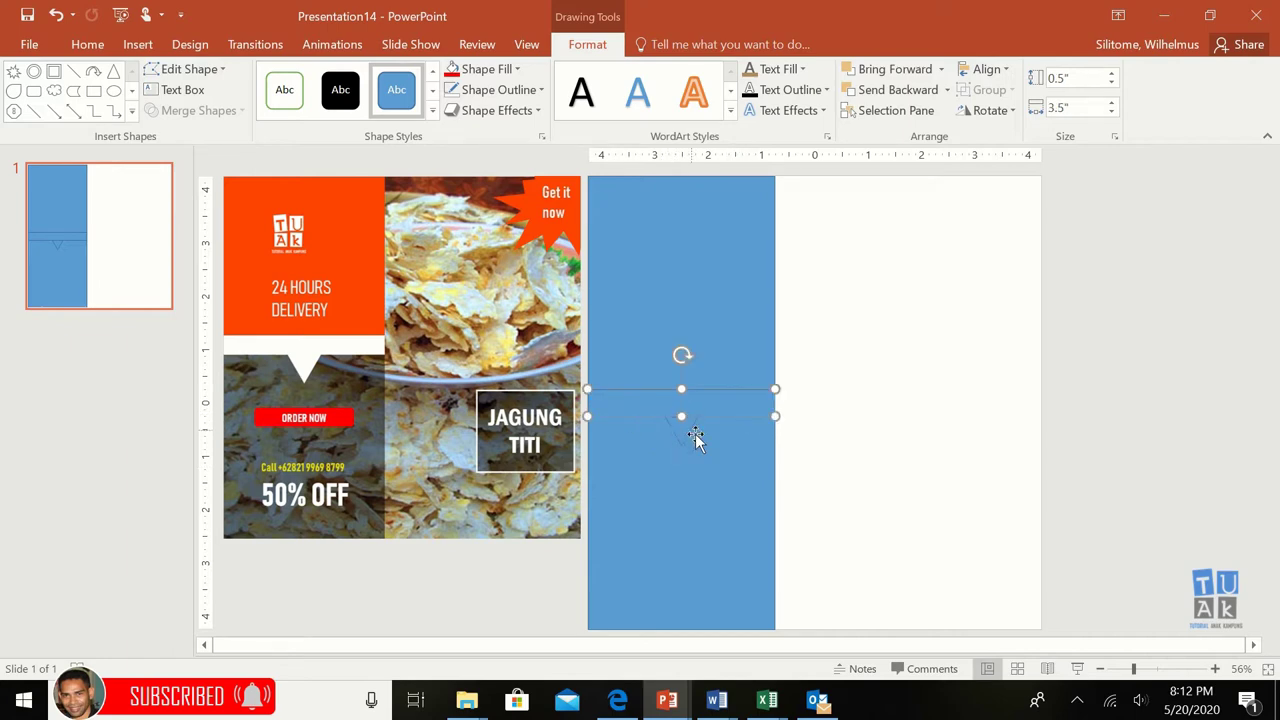
Combine the thin band and small triangle into one pointer-shaped banner.
left_click(685, 435, "shift")
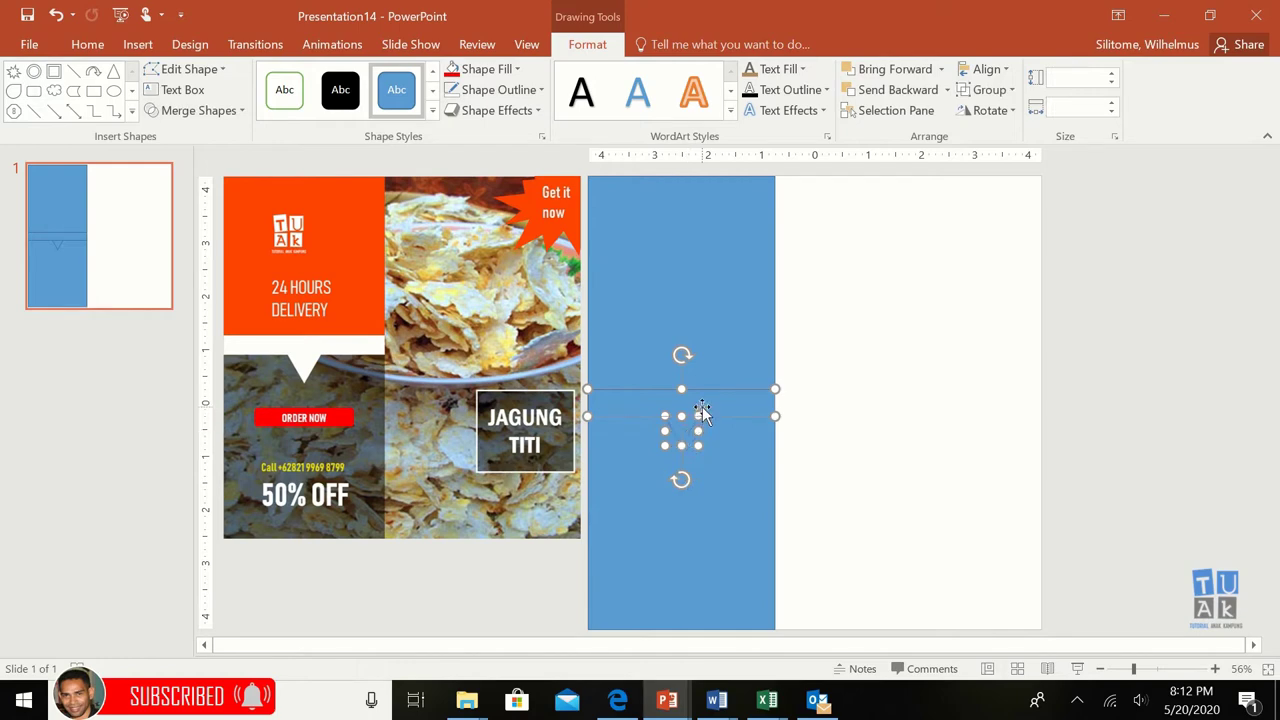
left_click(852, 431)
left_click(725, 407)
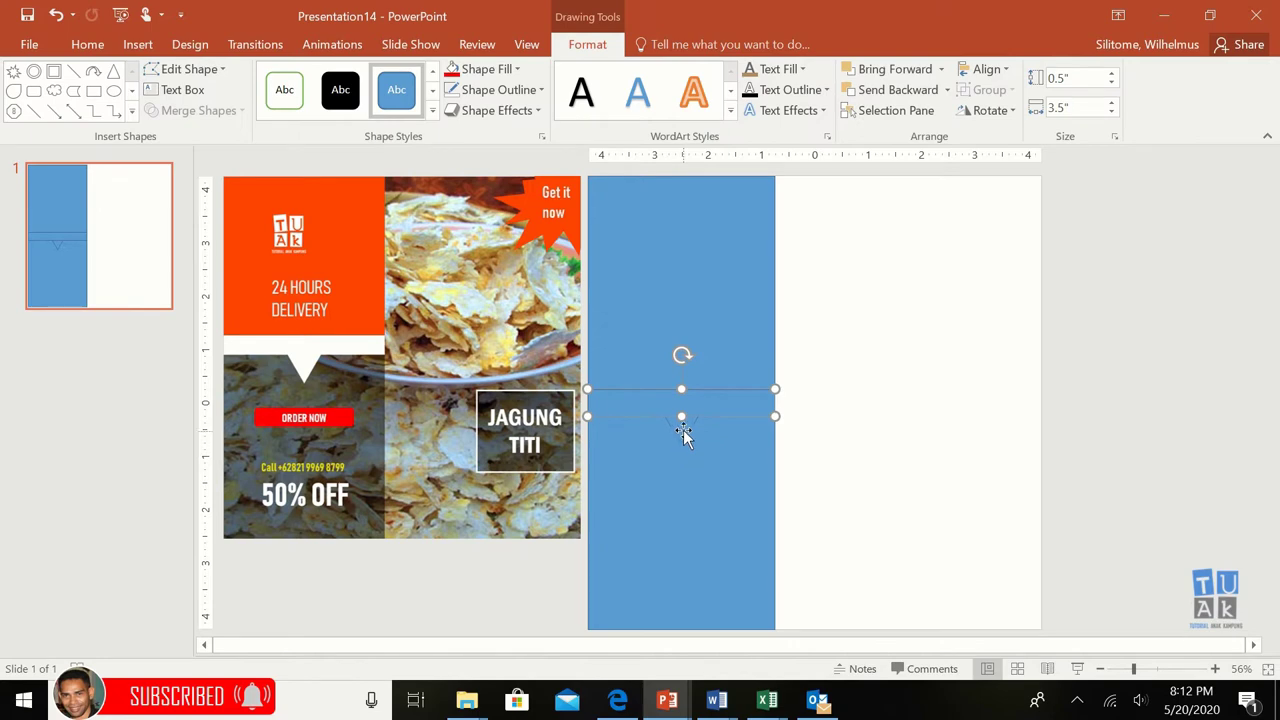
left_click(683, 429, "shift")
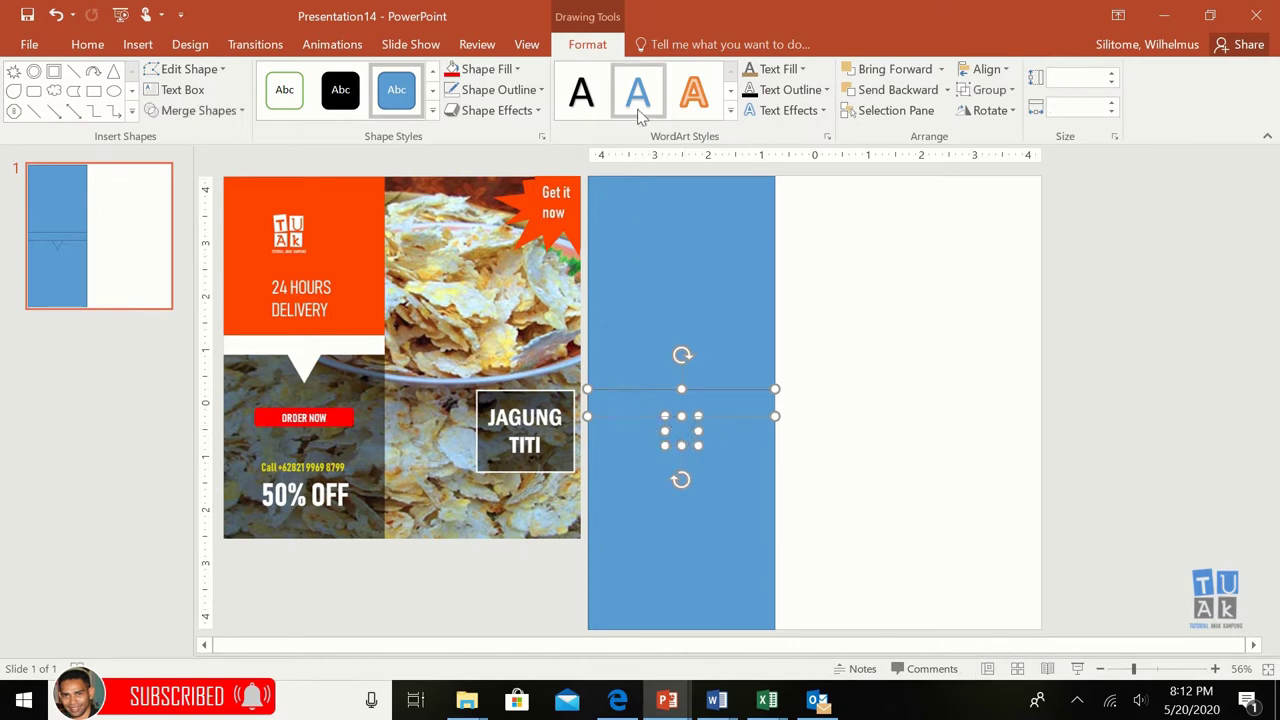
left_click(224, 126)
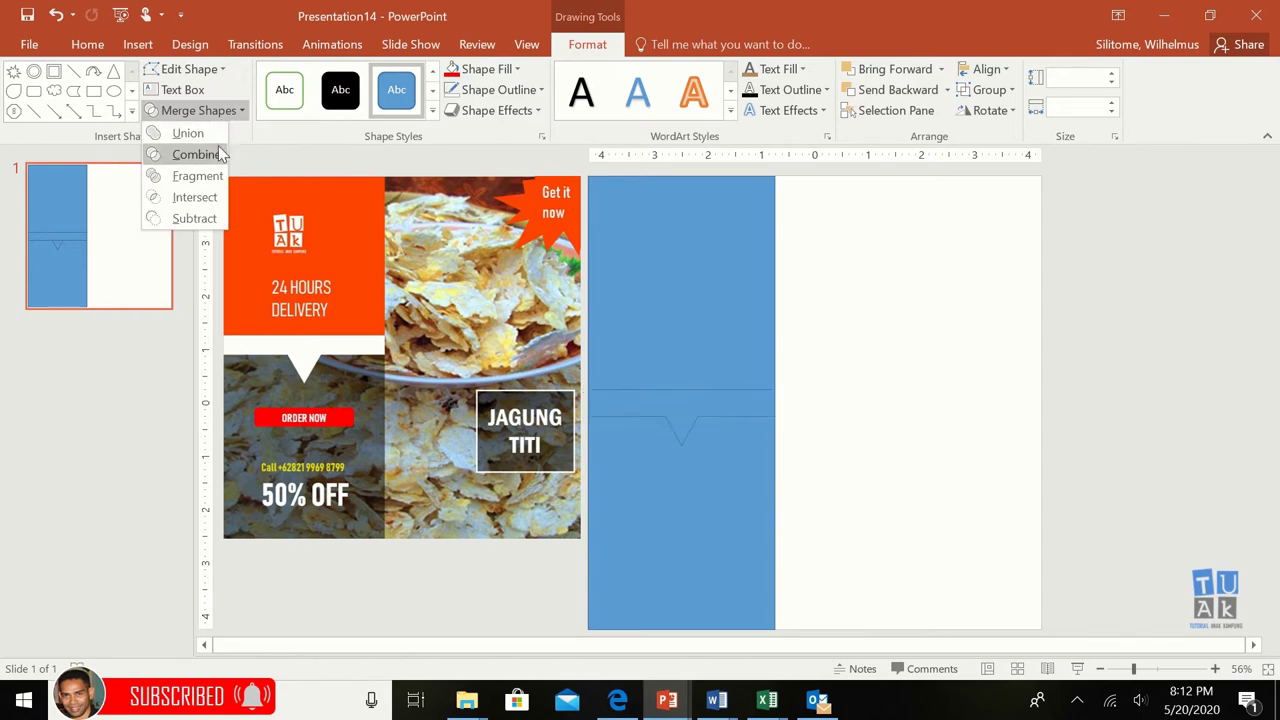
left_click(218, 156)
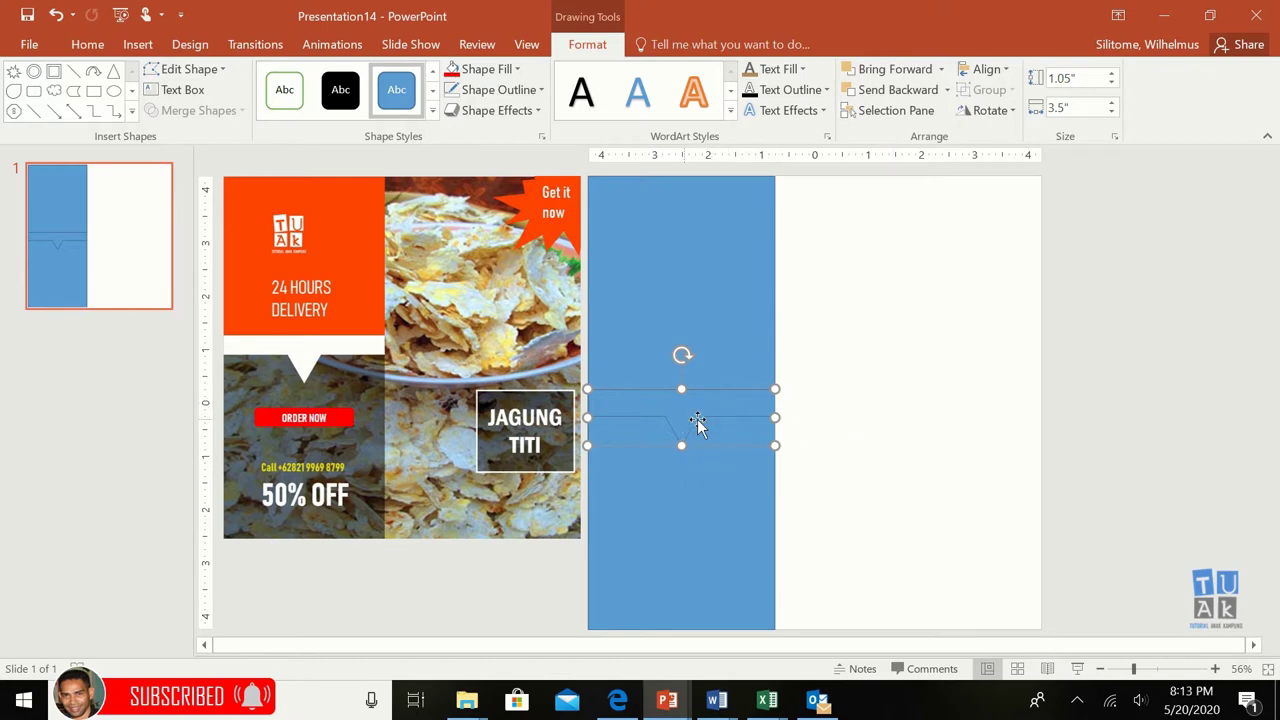
Fill the merged banner with white.
left_click(505, 69)
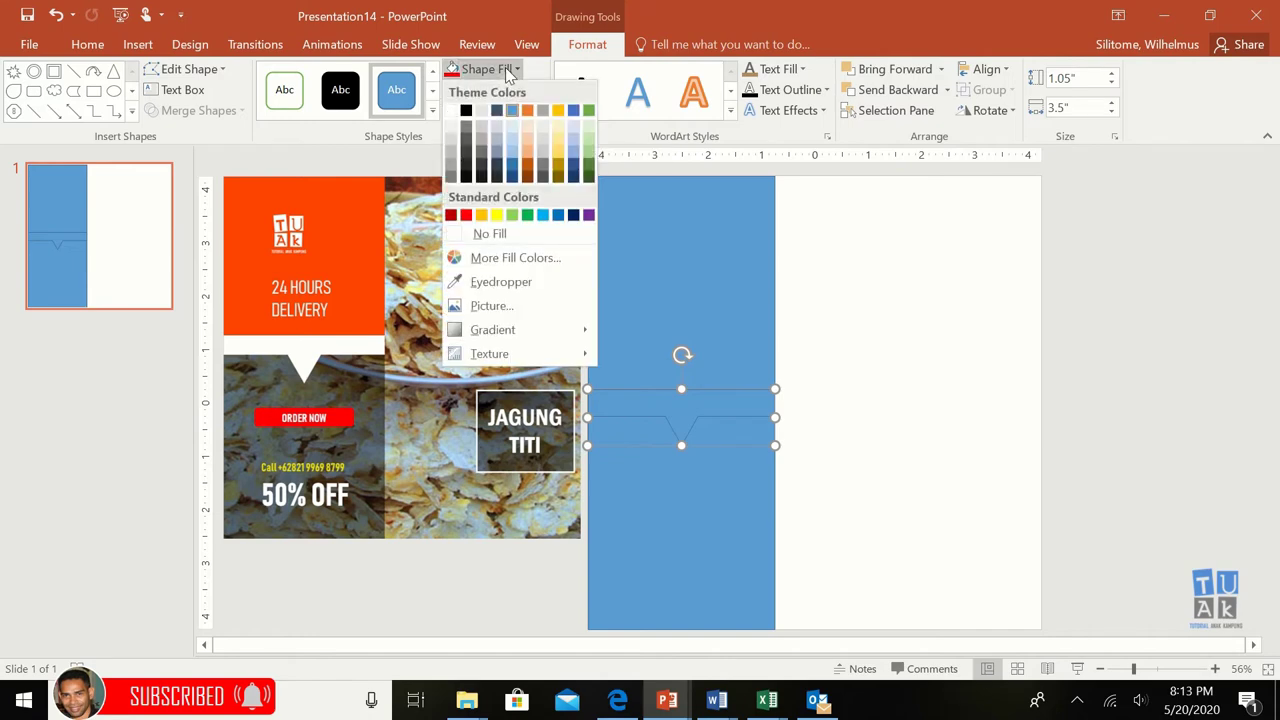
left_click(450, 117)
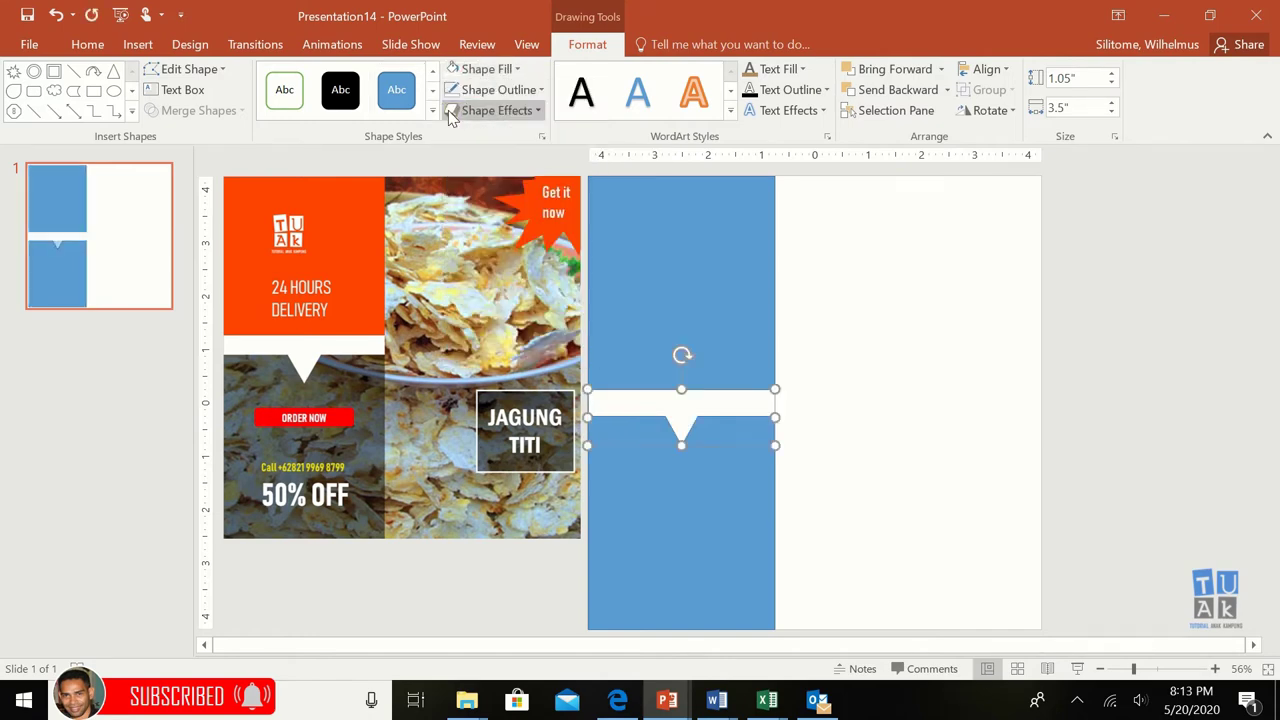
left_click(500, 89)
Remove the outline from the white banner.
left_click(482, 254)
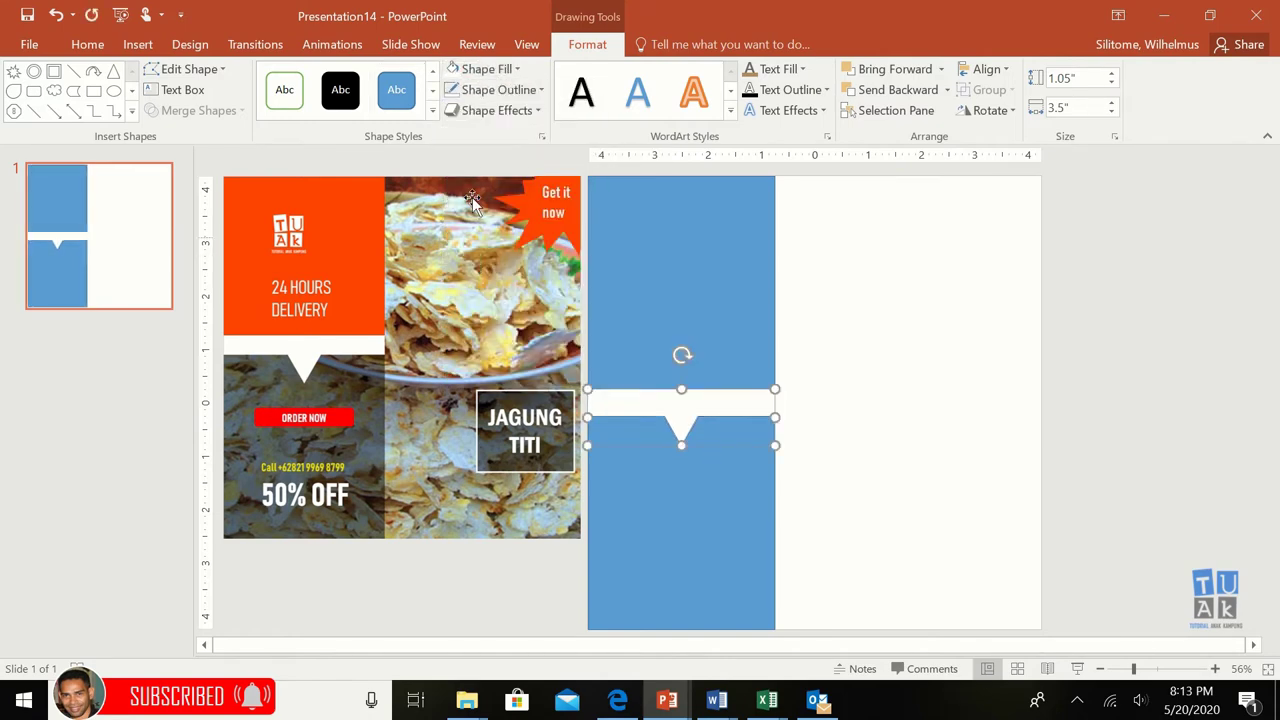
left_click(500, 89)
left_click(482, 254)
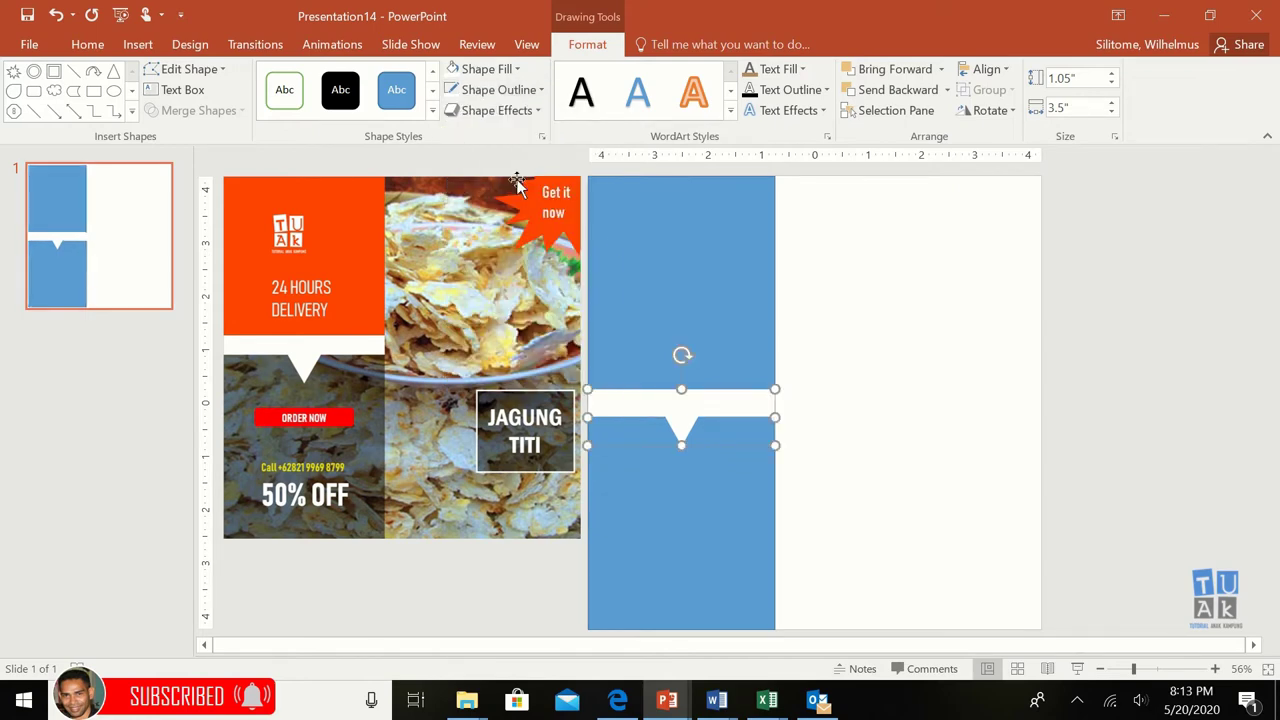
Select the top and bottom blue rectangles together and set them to No Outline.
left_click(853, 305)
left_click(712, 254)
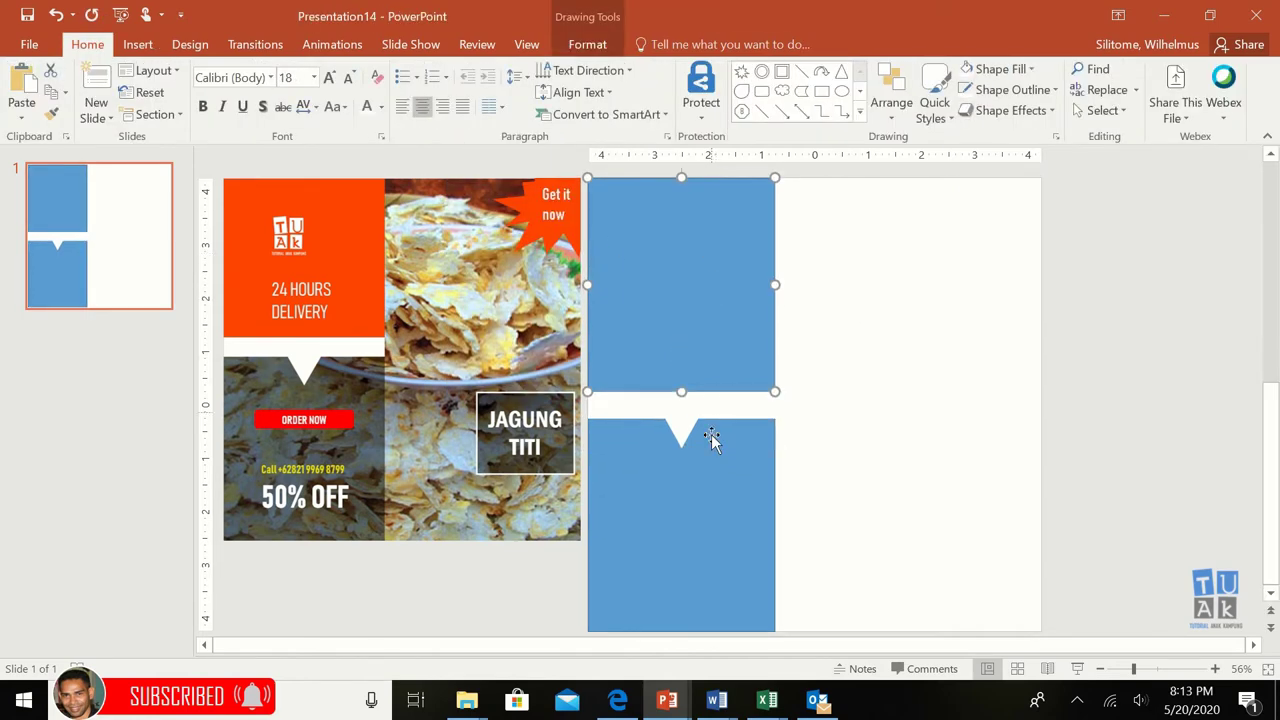
left_click(735, 533, "shift")
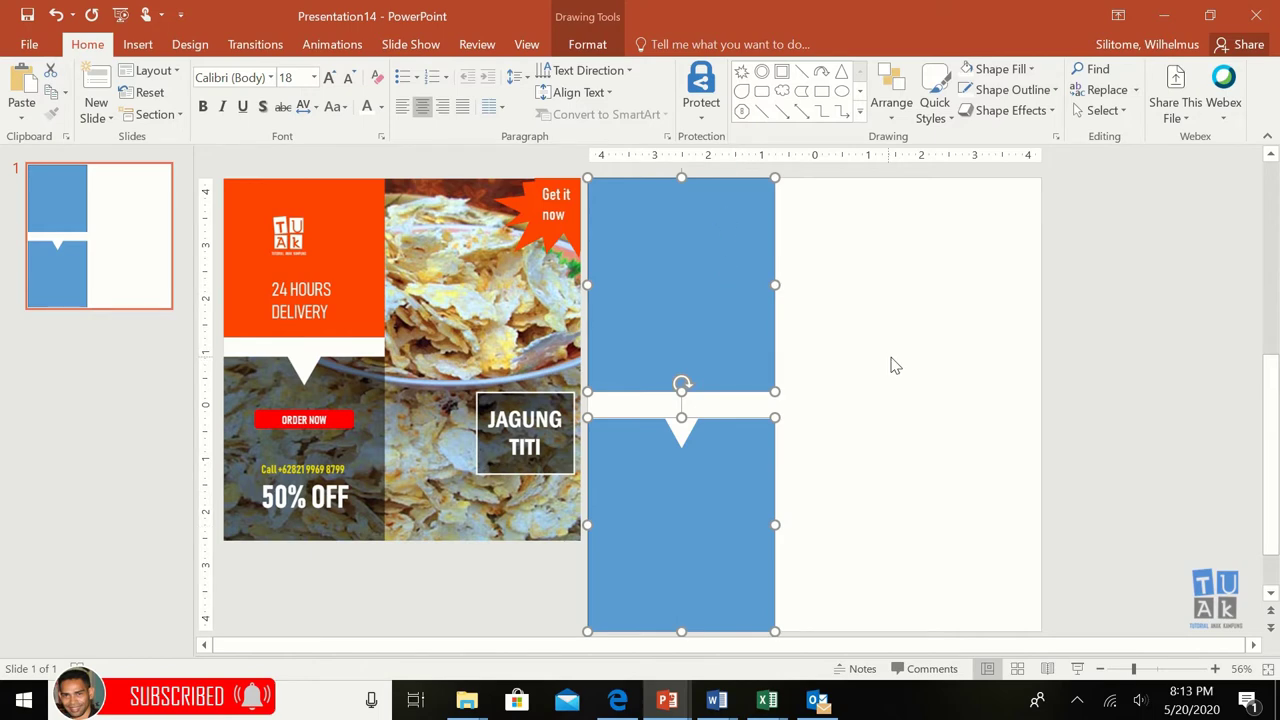
left_click(828, 328)
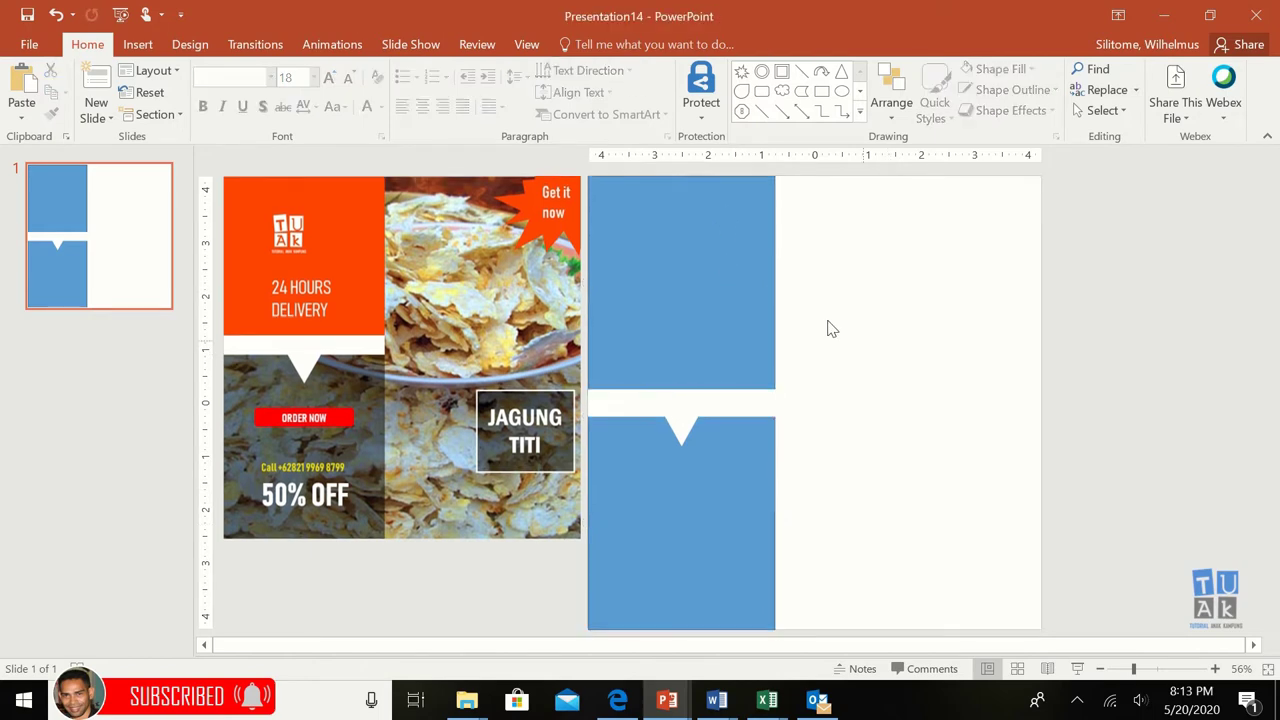
left_click(705, 278)
left_click(763, 549, "shift")
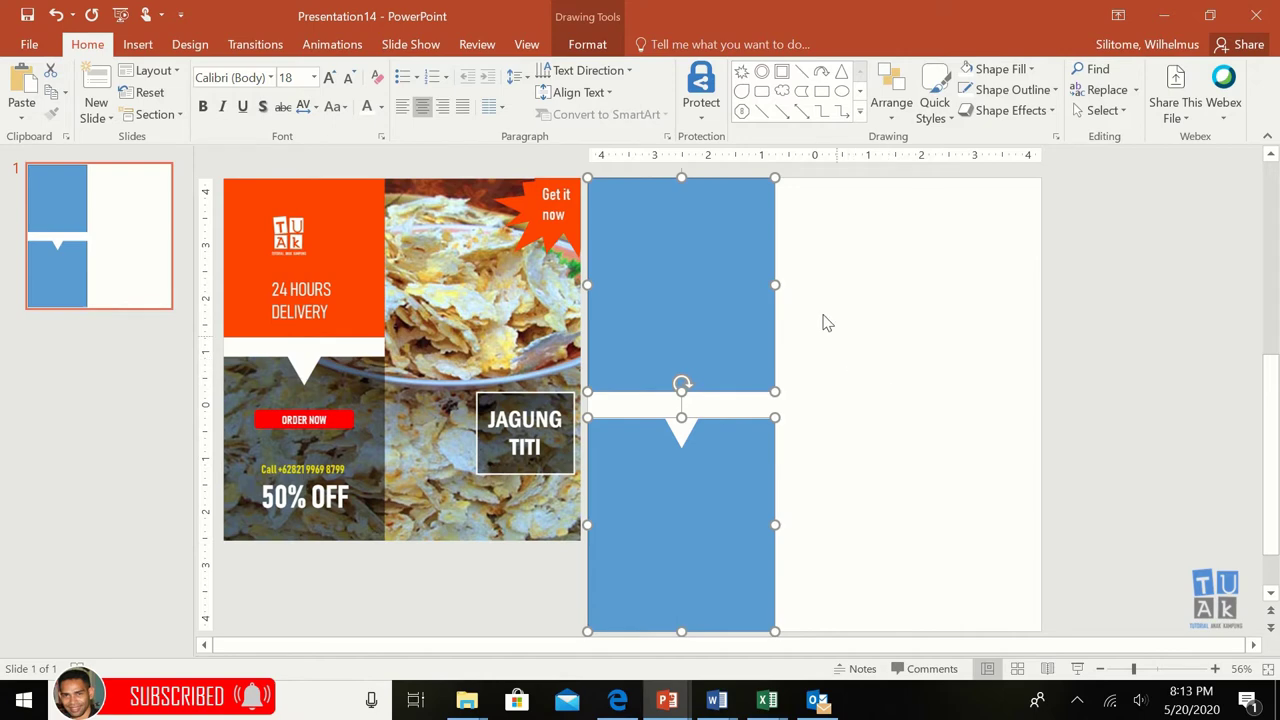
left_click(587, 45)
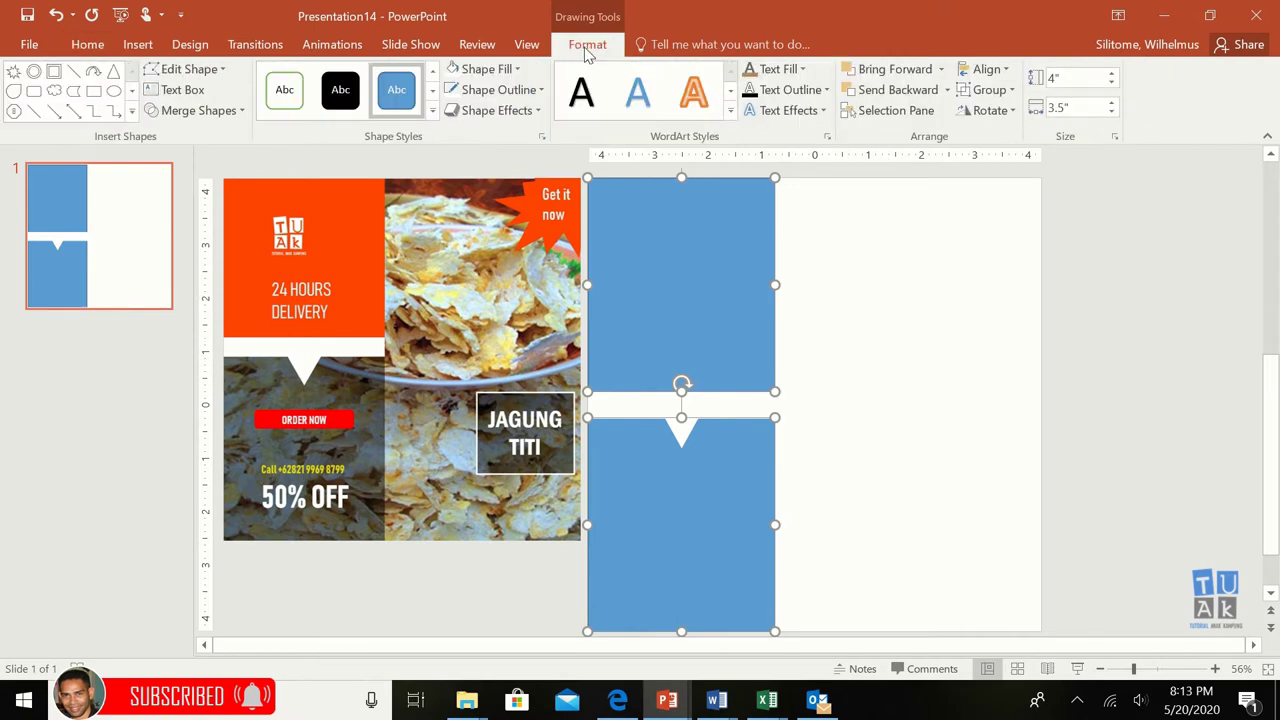
left_click(535, 90)
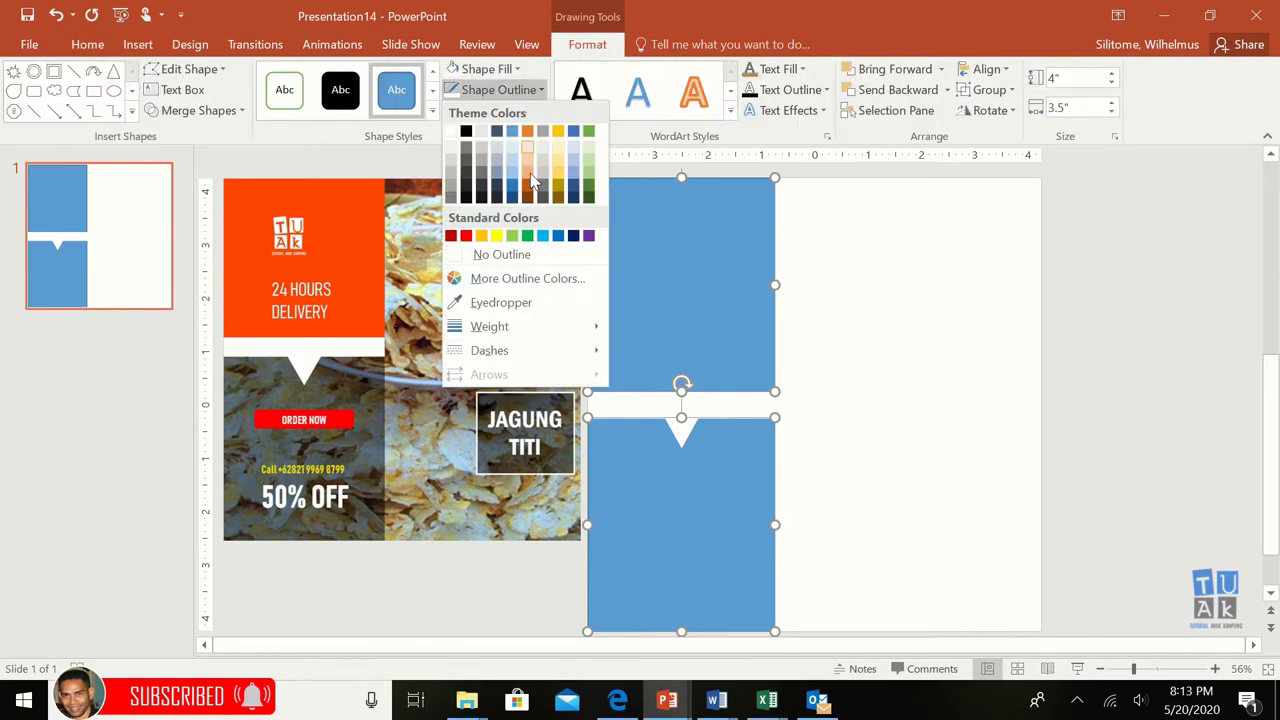
left_click(532, 258)
left_click(851, 249)
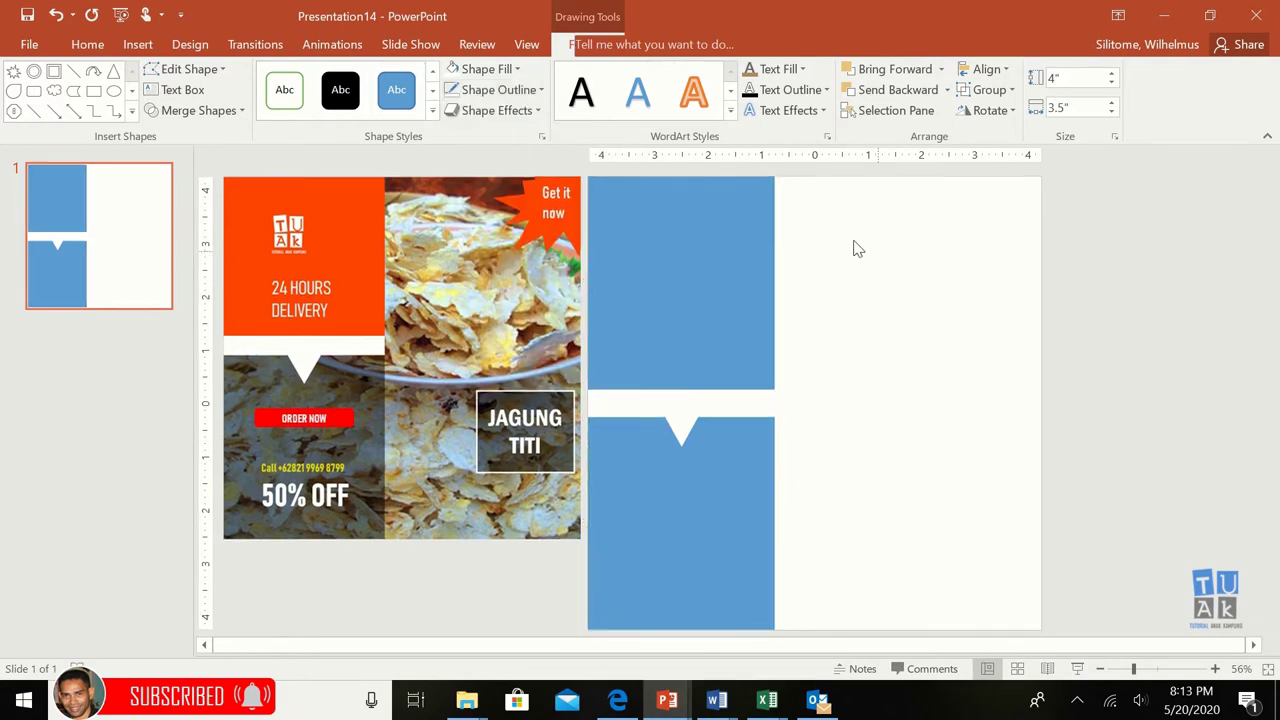
left_click(726, 229)
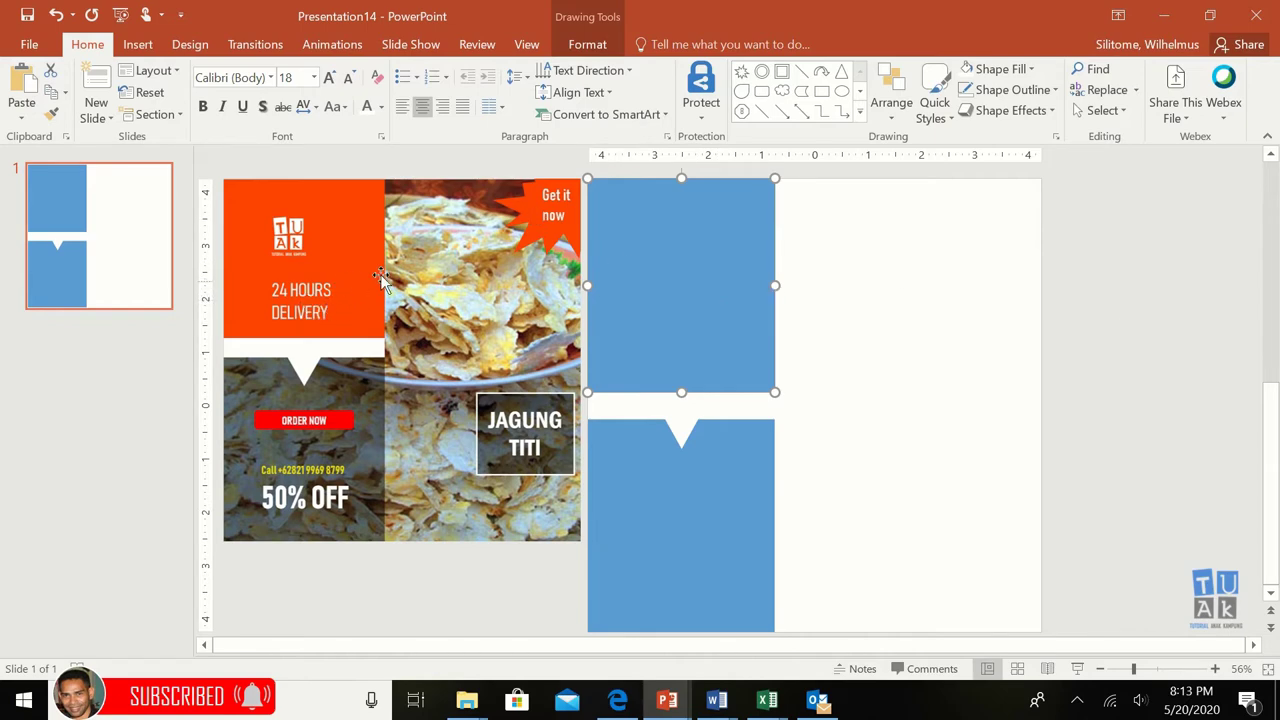
left_click(905, 268)
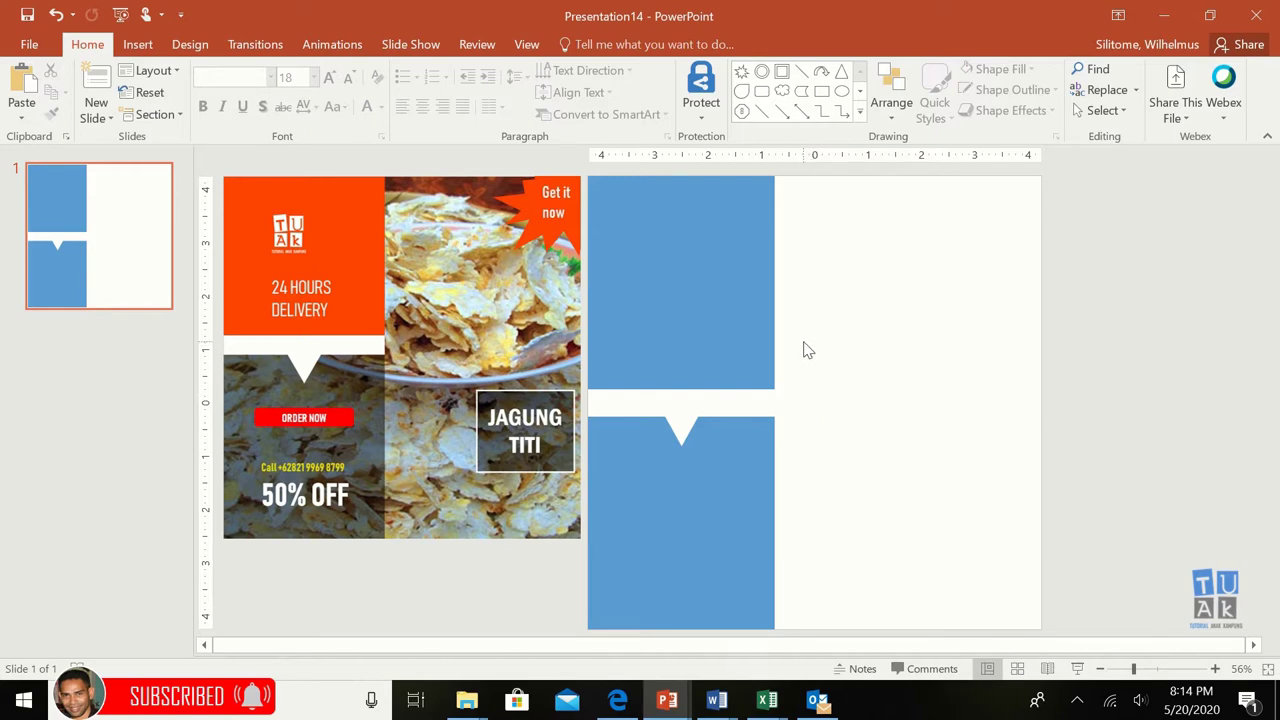
In Edge, search Google Images for 'color scheme'.
left_click(617, 700)
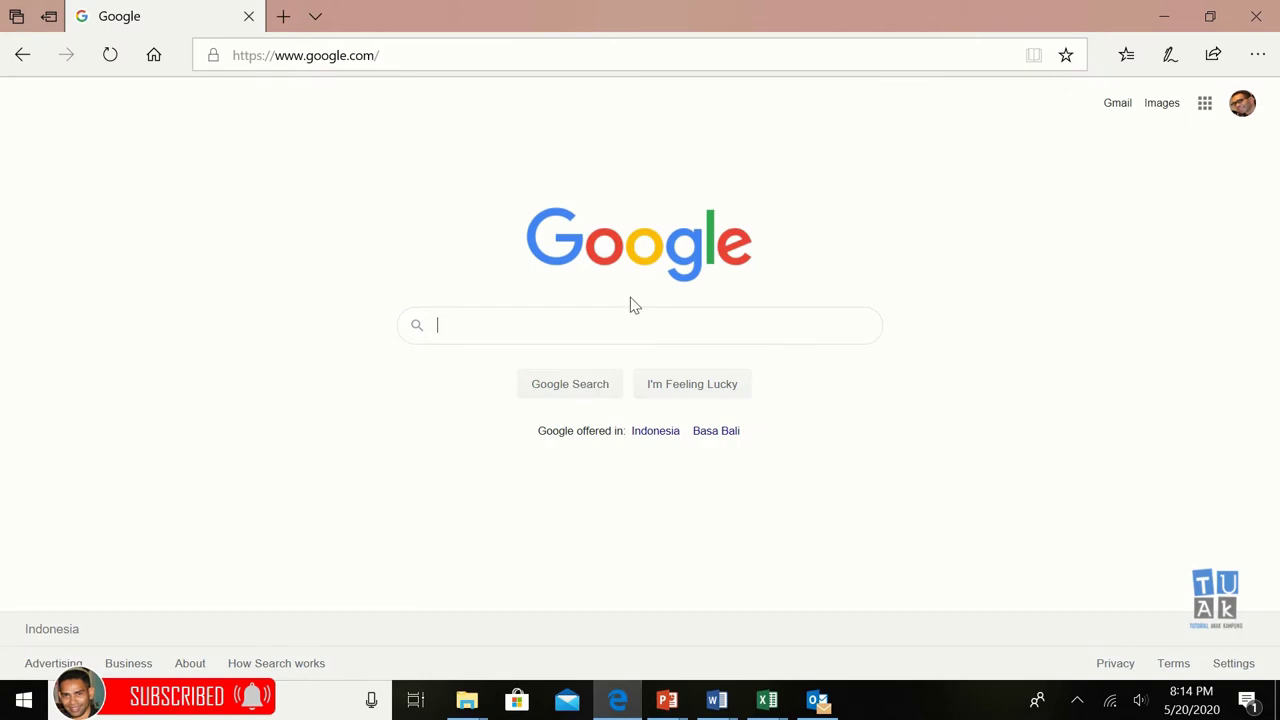
type("color s")
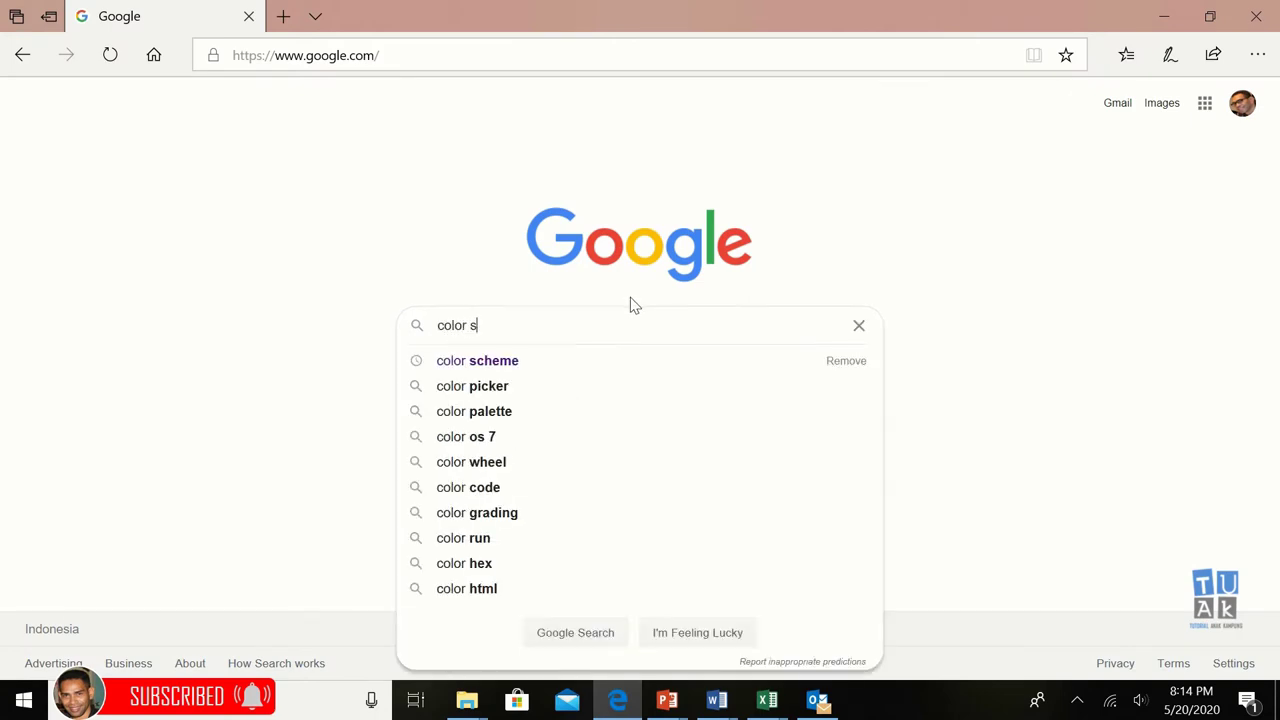
type("cheme")
key("Return")
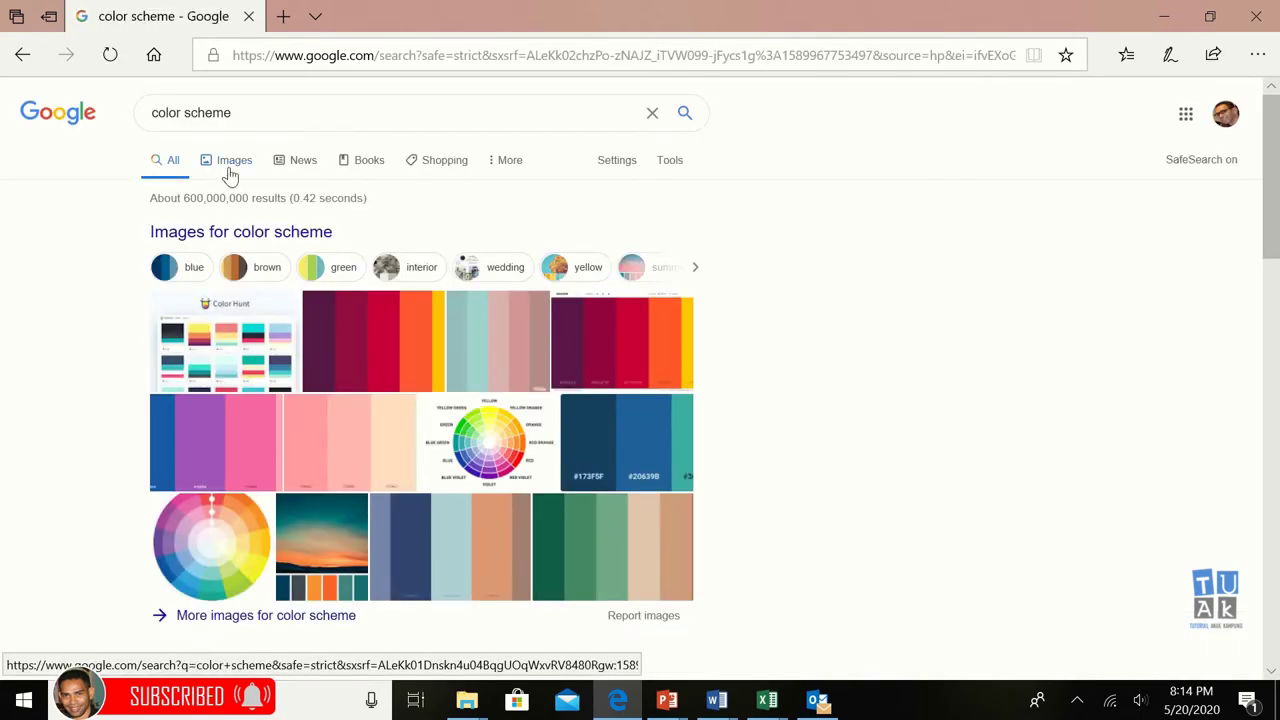
left_click(230, 176)
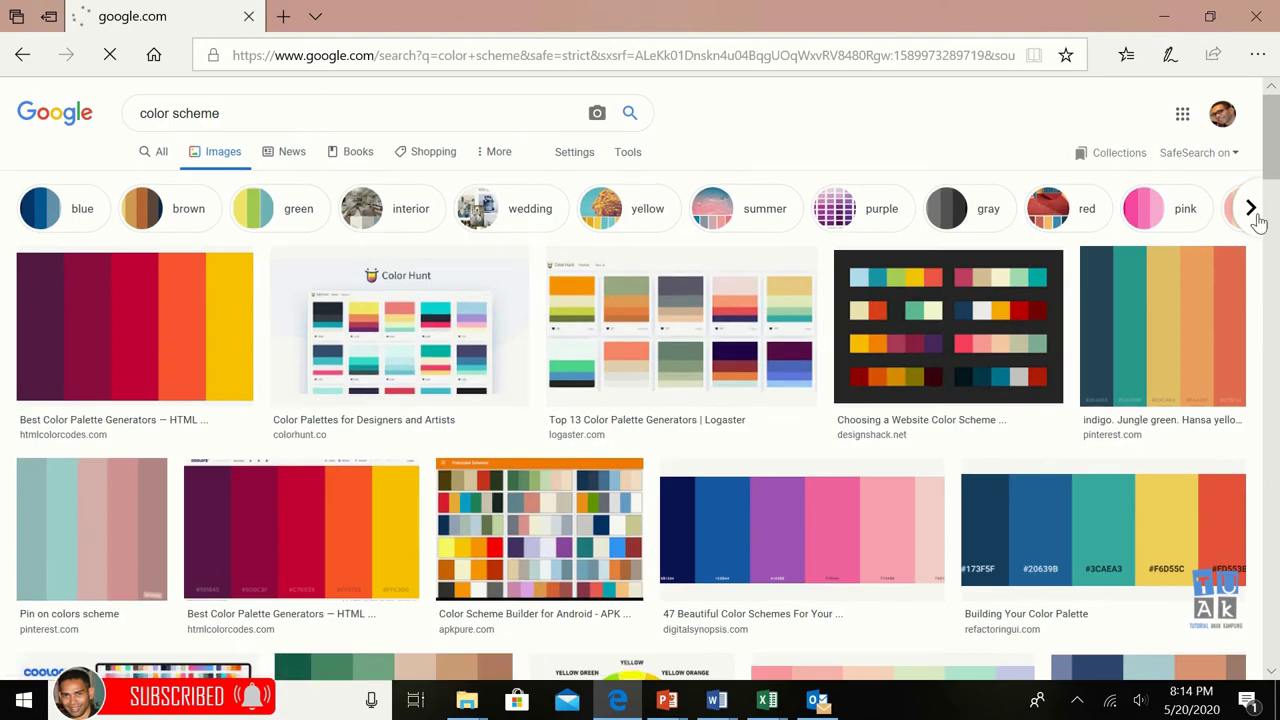
mouse_move(1271, 140)
left_mouse_down()
mouse_move(1274, 370)
mouse_move(1273, 132)
left_mouse_up()
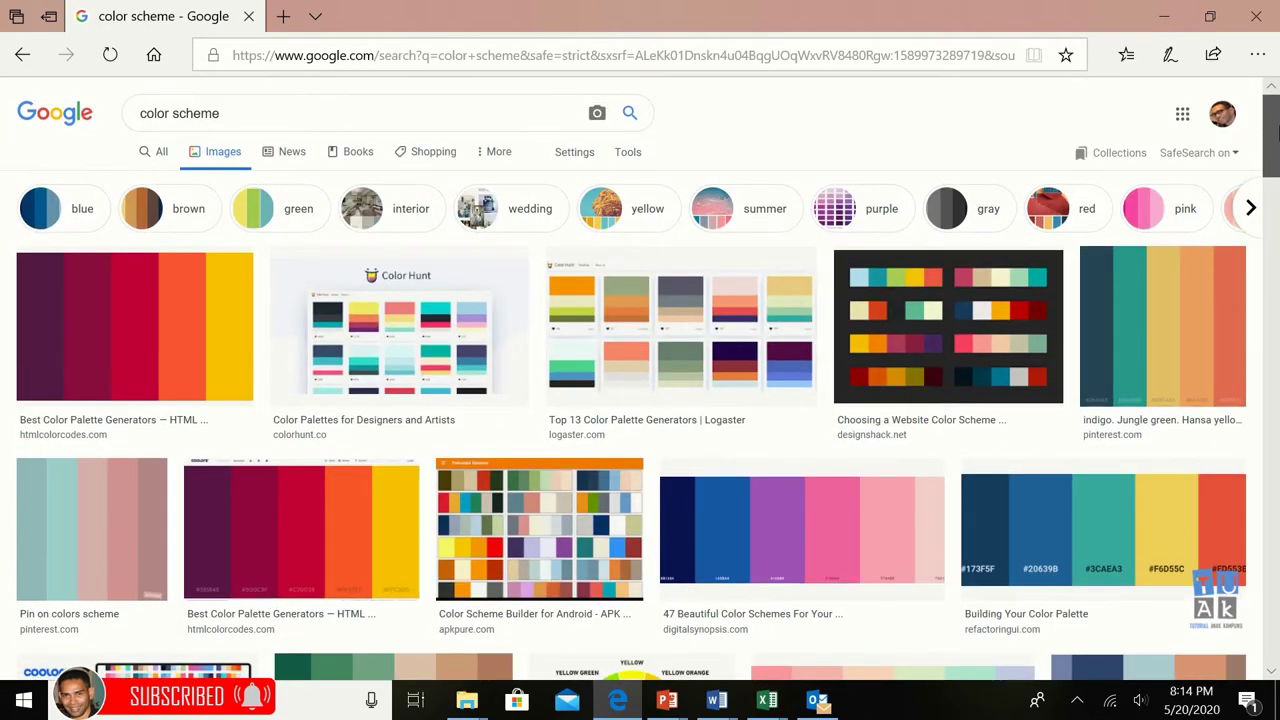
Preview the first colour palette image and copy it.
left_click(185, 323)
right_click(1037, 177)
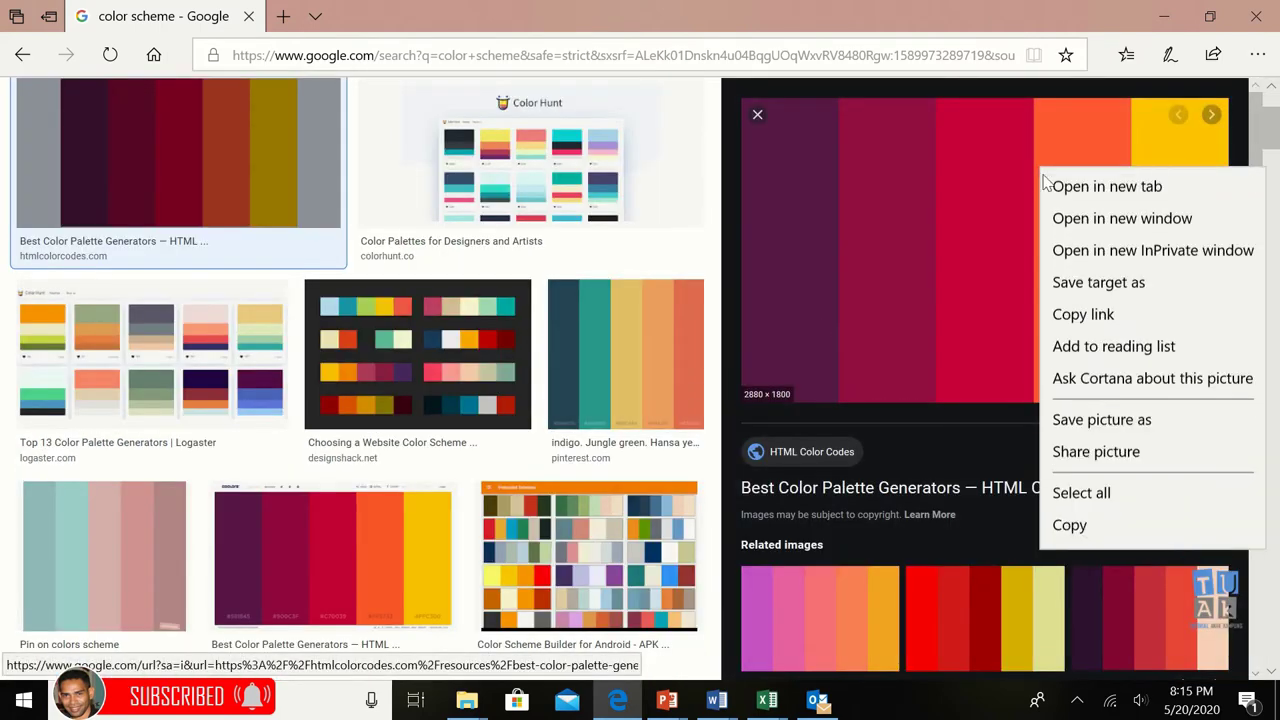
left_click(1100, 528)
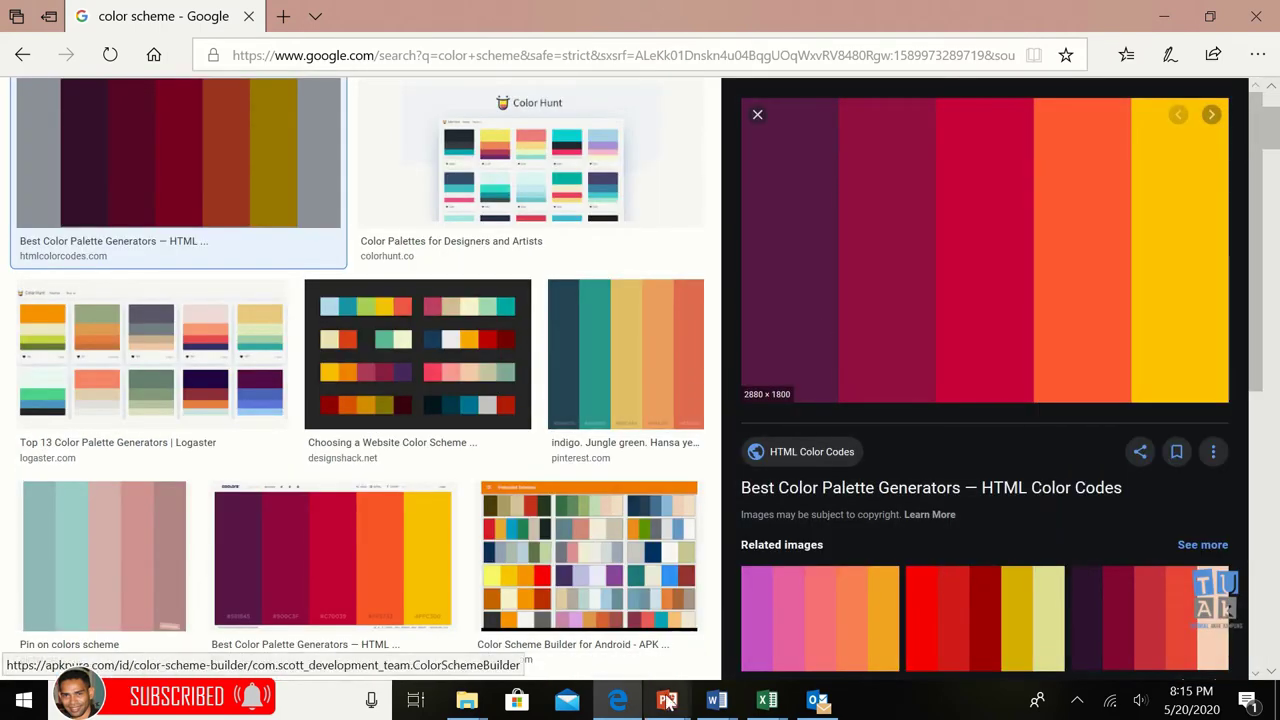
Paste the colour palette onto the slide as a picture and shift it right.
mouse_move(667, 705)
left_click(955, 632)
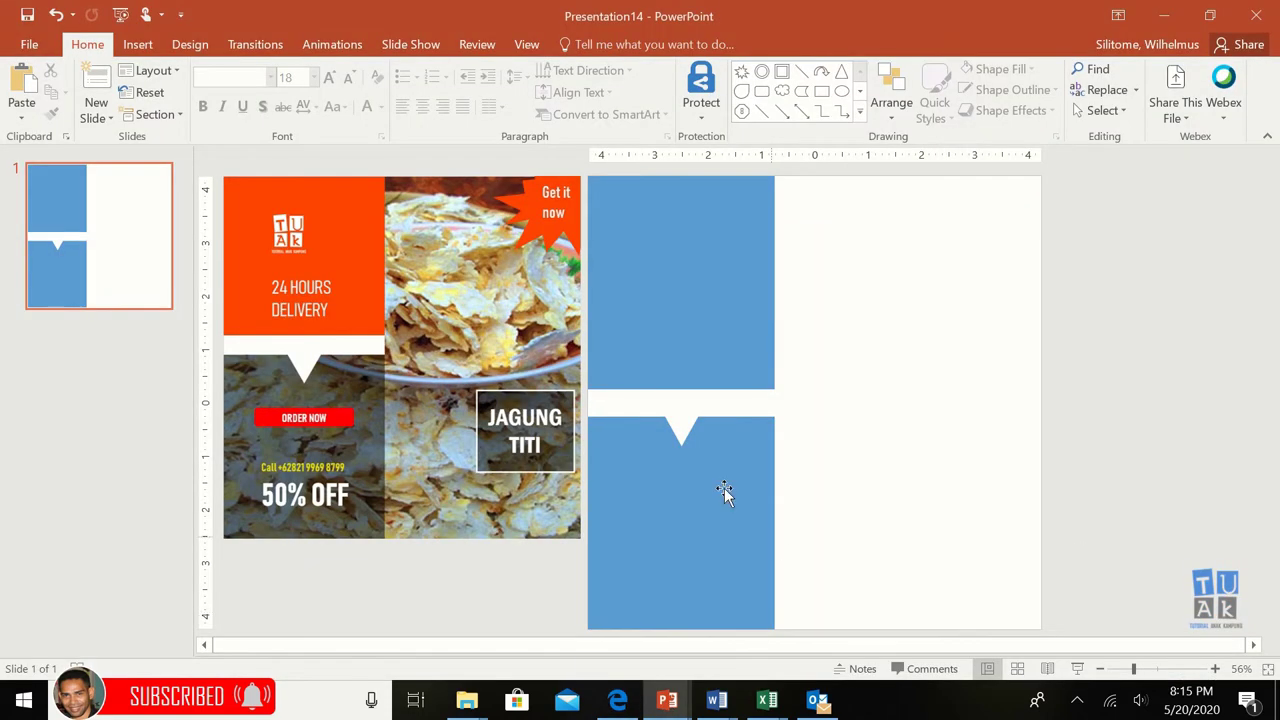
right_click(865, 281)
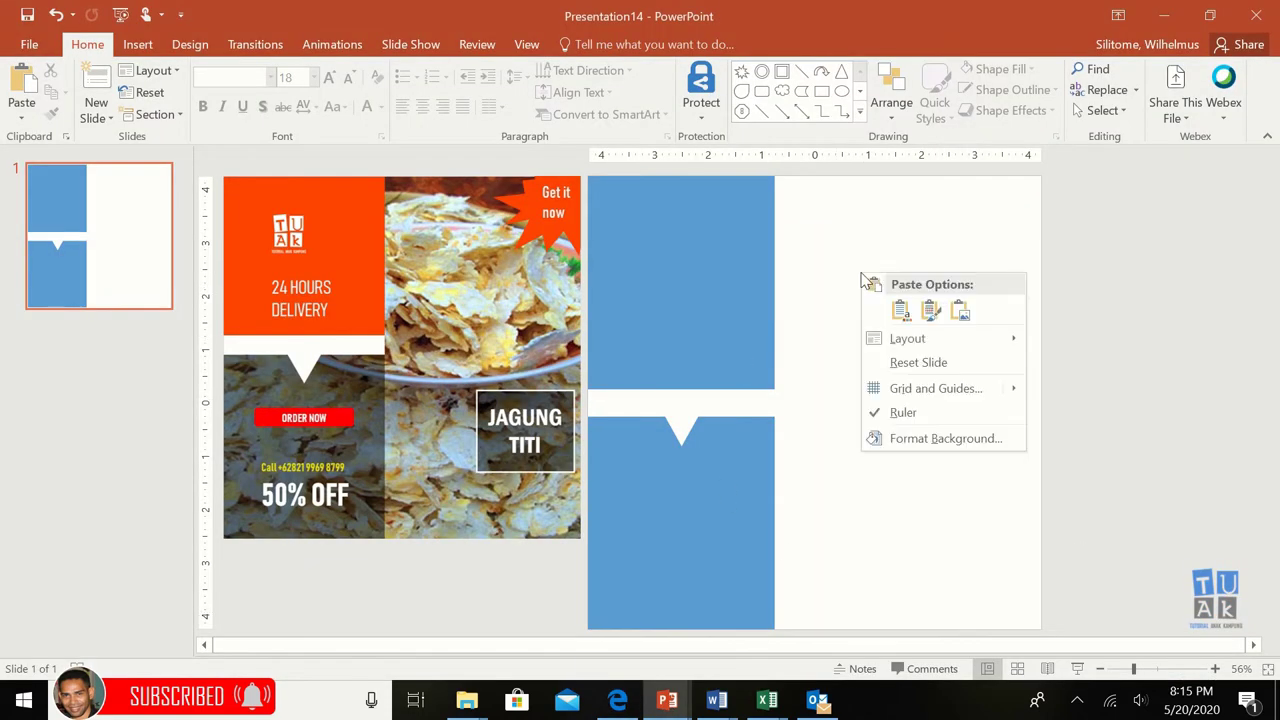
left_click(965, 315)
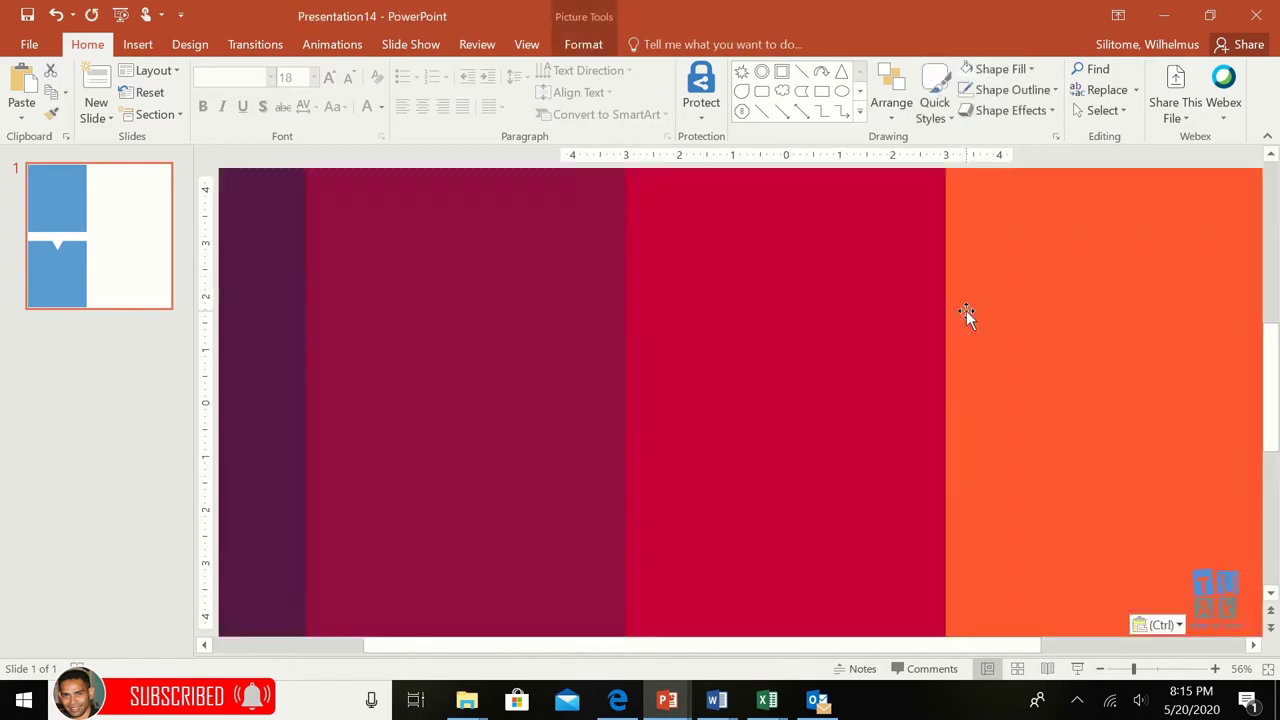
left_click_drag(533, 295, 825, 300)
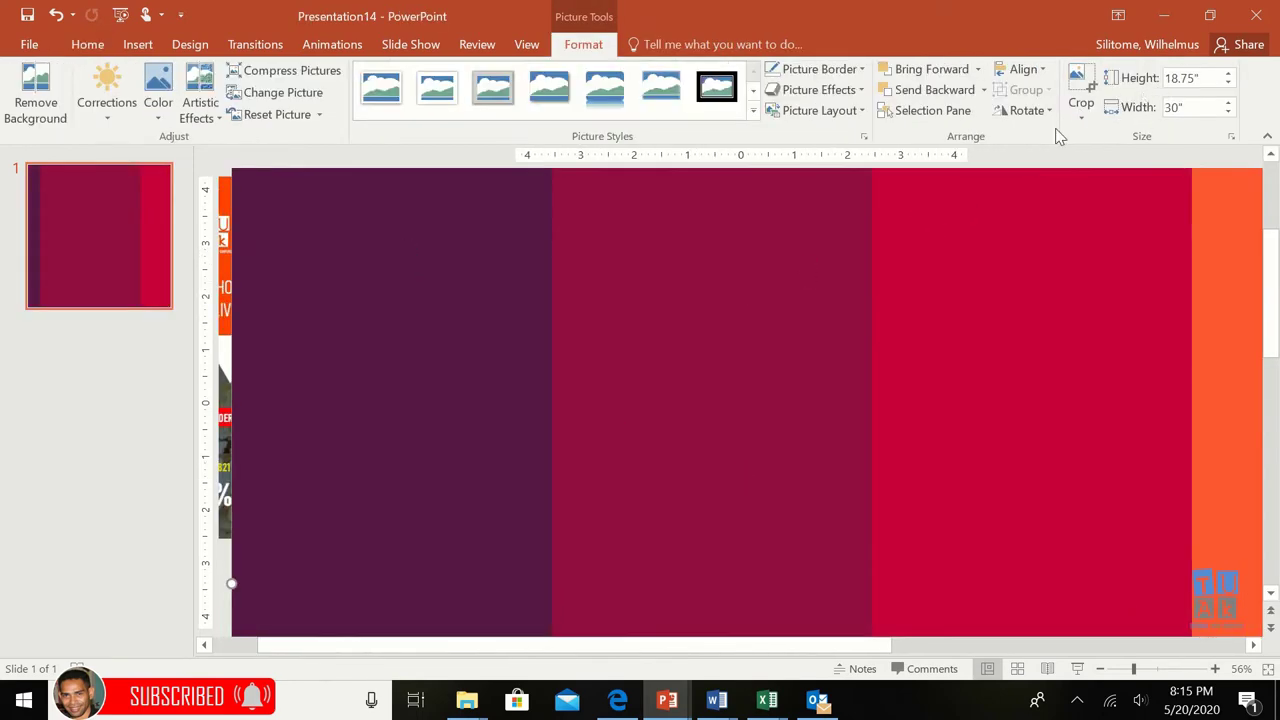
Resize the palette picture to 2" tall and place it beside the slide's top-right corner.
left_click(1200, 77)
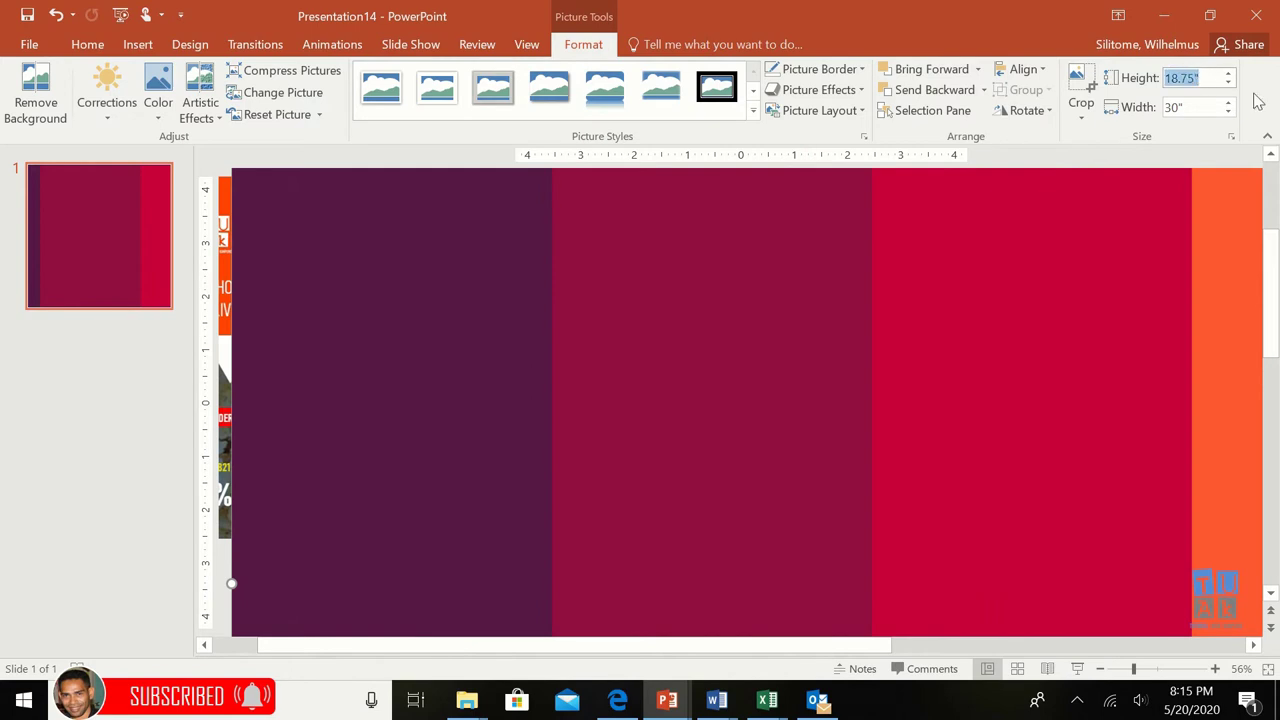
type("2")
key("Return")
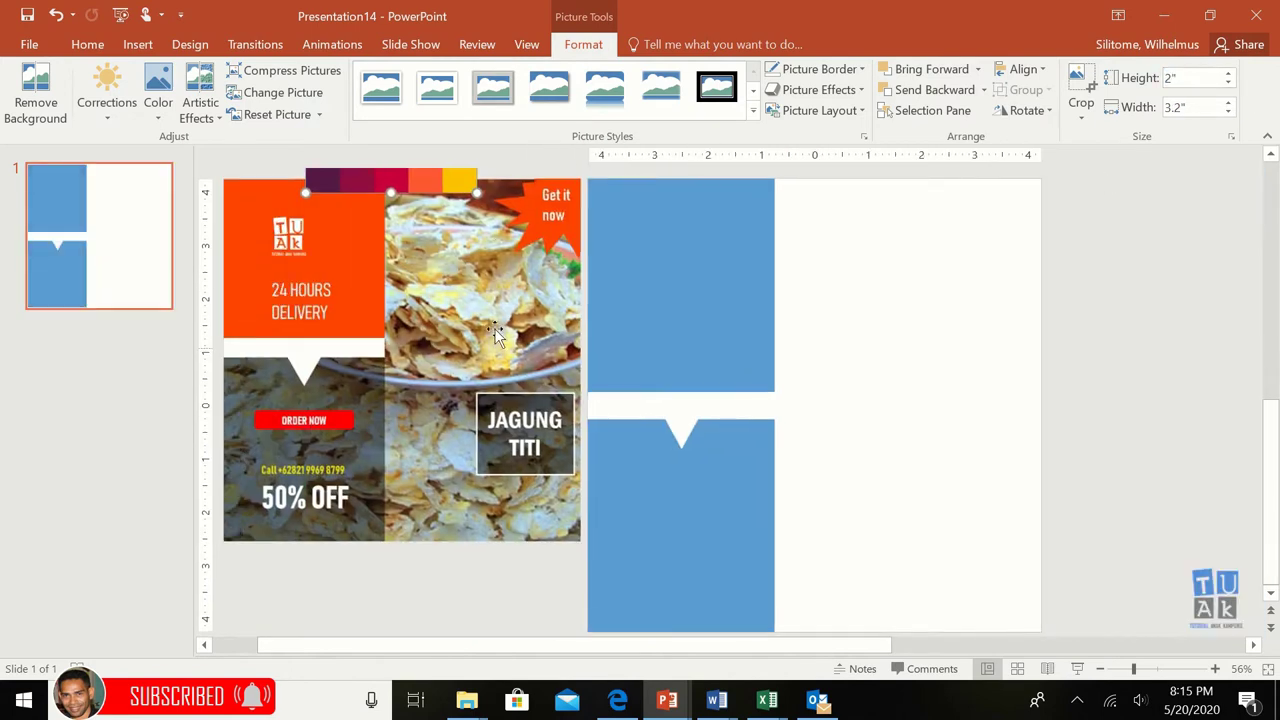
left_click_drag(448, 178, 1178, 280)
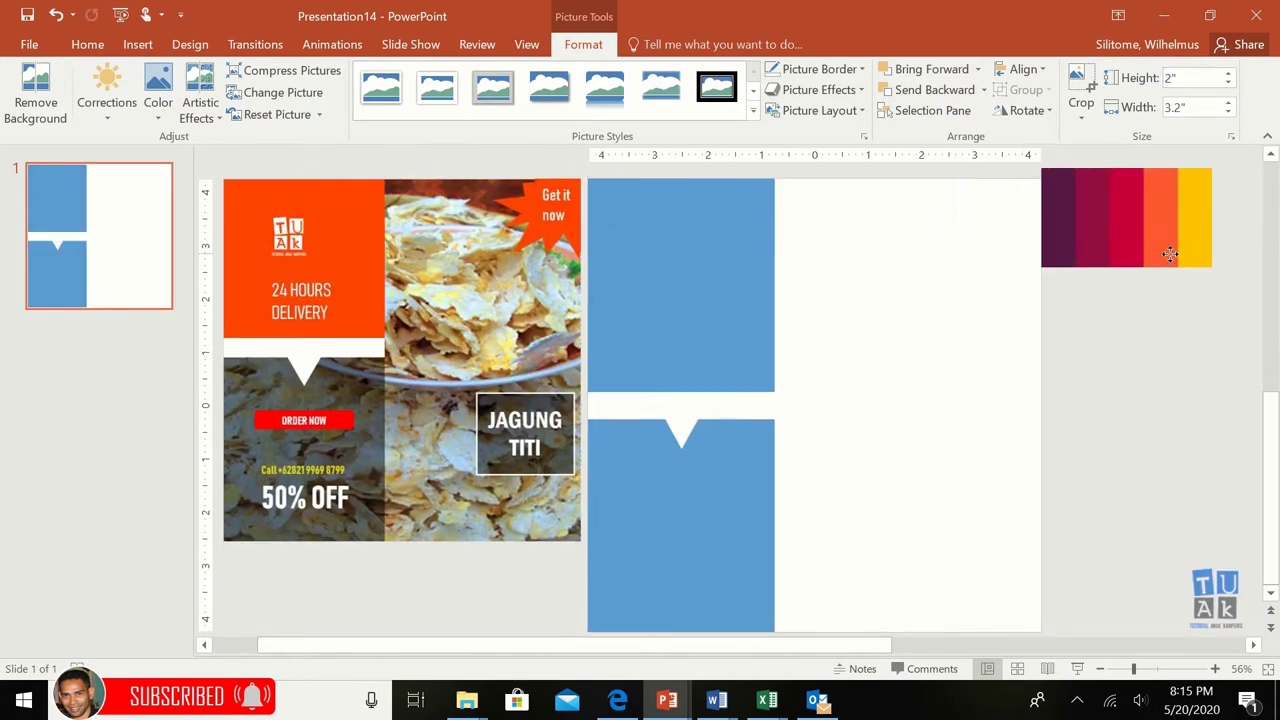
left_click_drag(1178, 280, 1176, 272)
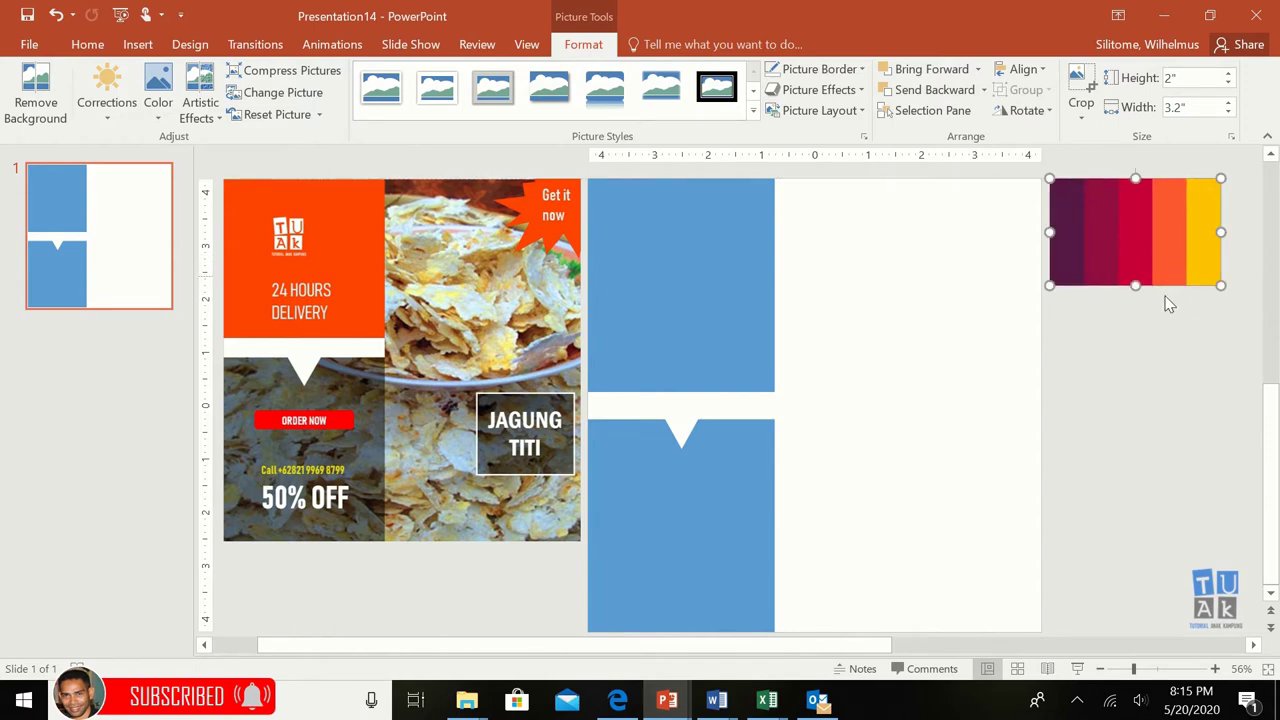
left_click(1144, 349)
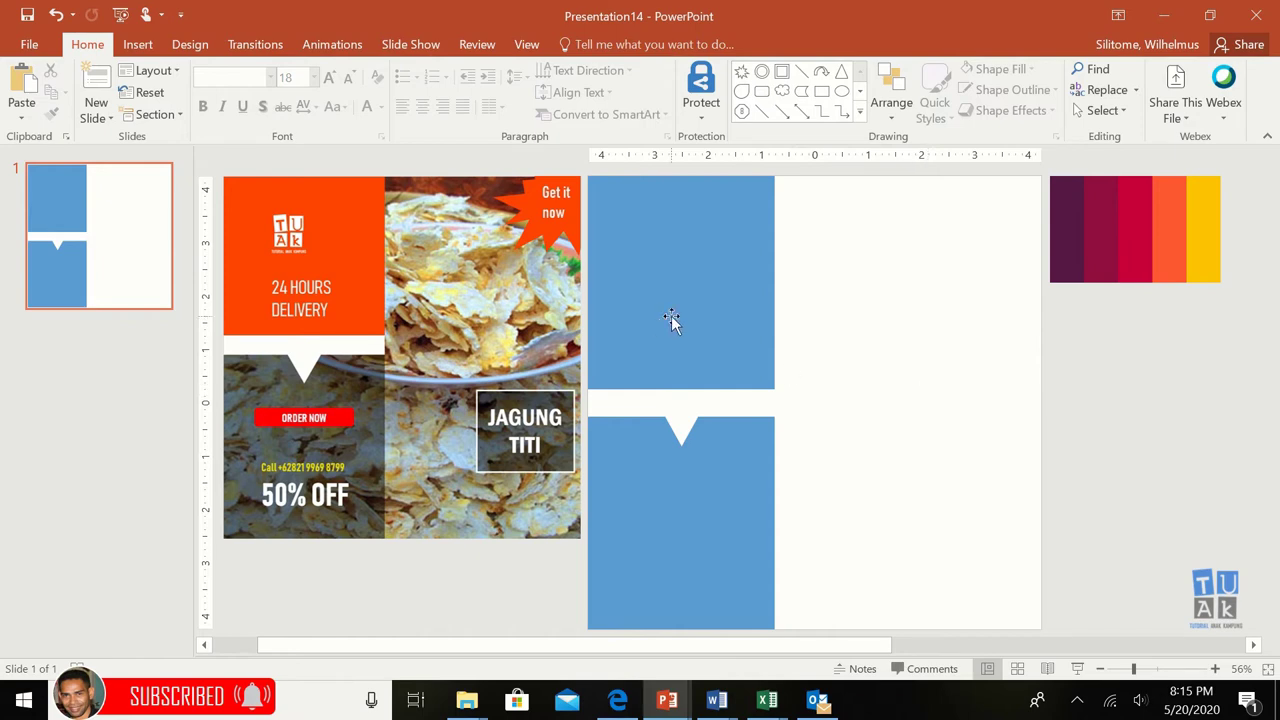
Eyedrop the palette's orange stripe into the upper blue rectangle's fill.
left_click(721, 223)
left_click(589, 47)
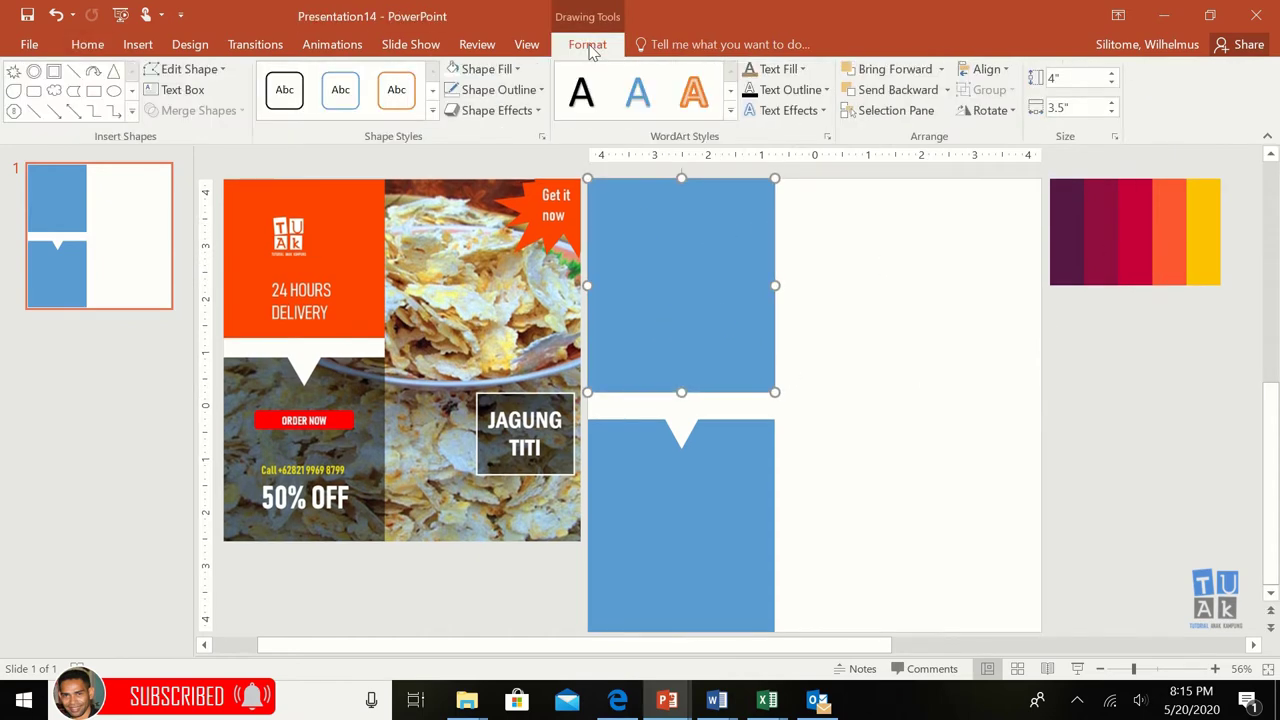
left_click(497, 69)
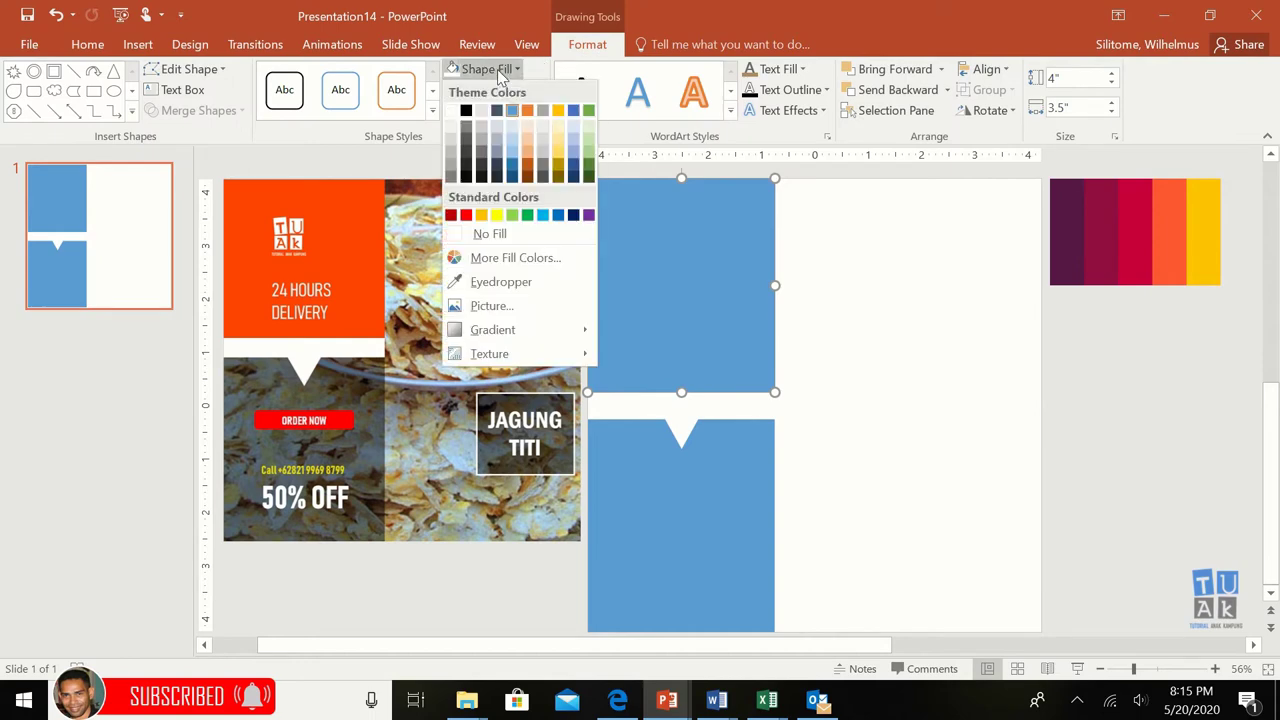
left_click(501, 282)
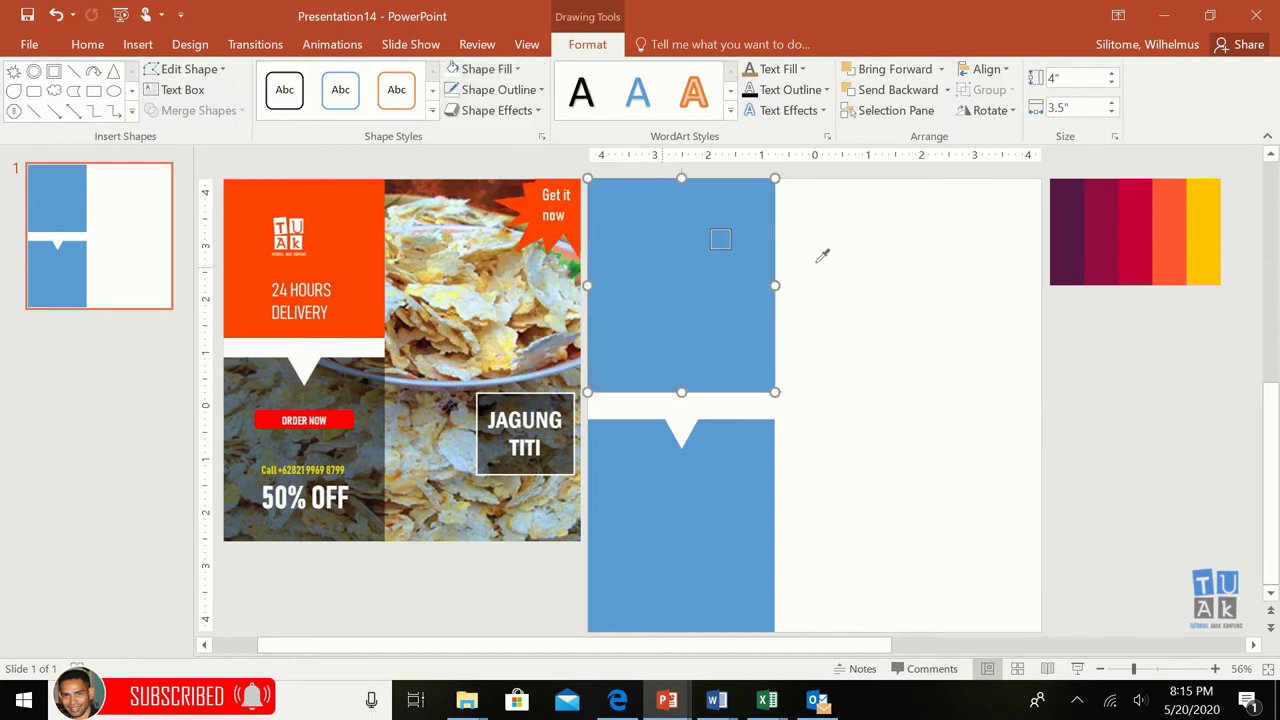
left_click(1143, 233)
left_click(1143, 233)
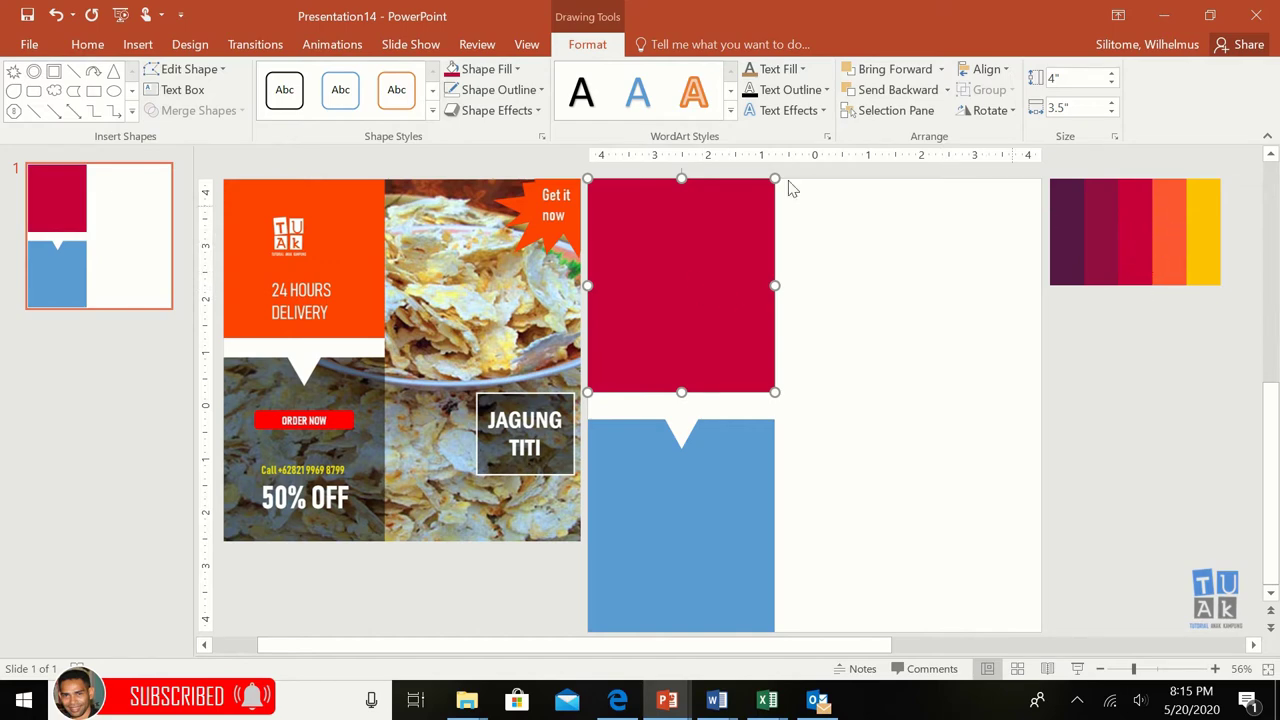
left_click(505, 69)
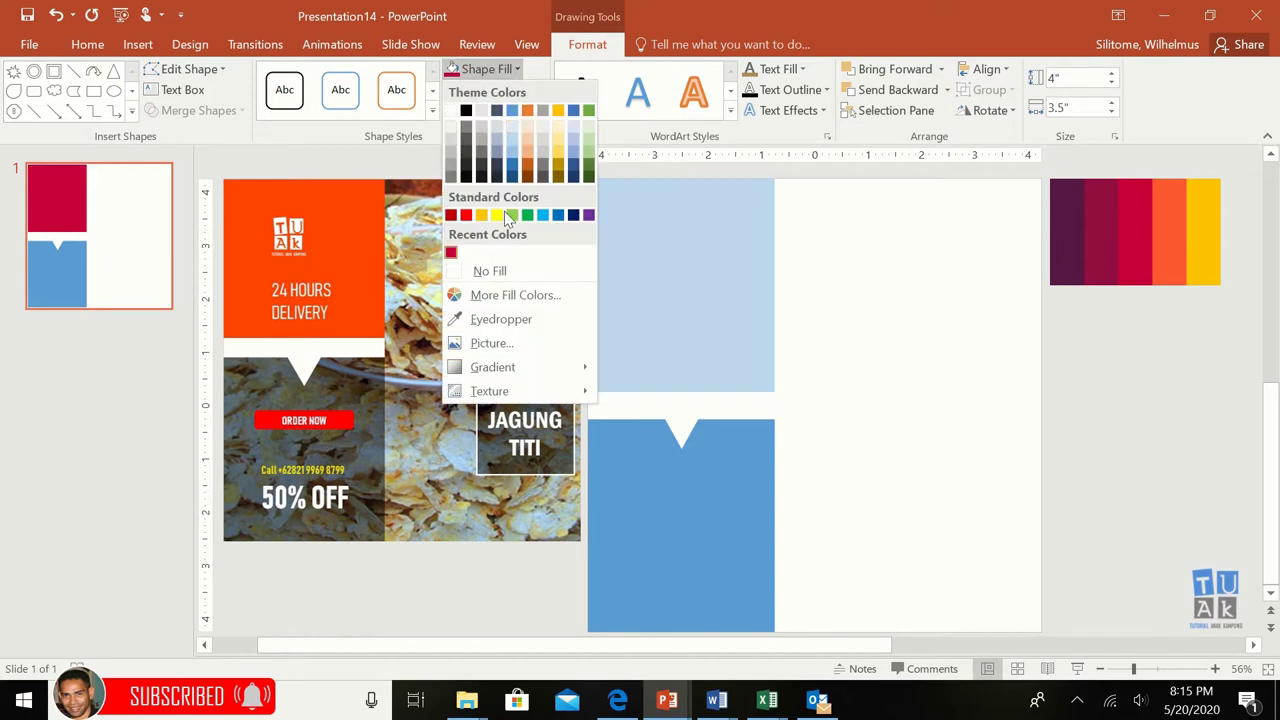
left_click(500, 319)
left_click(1176, 215)
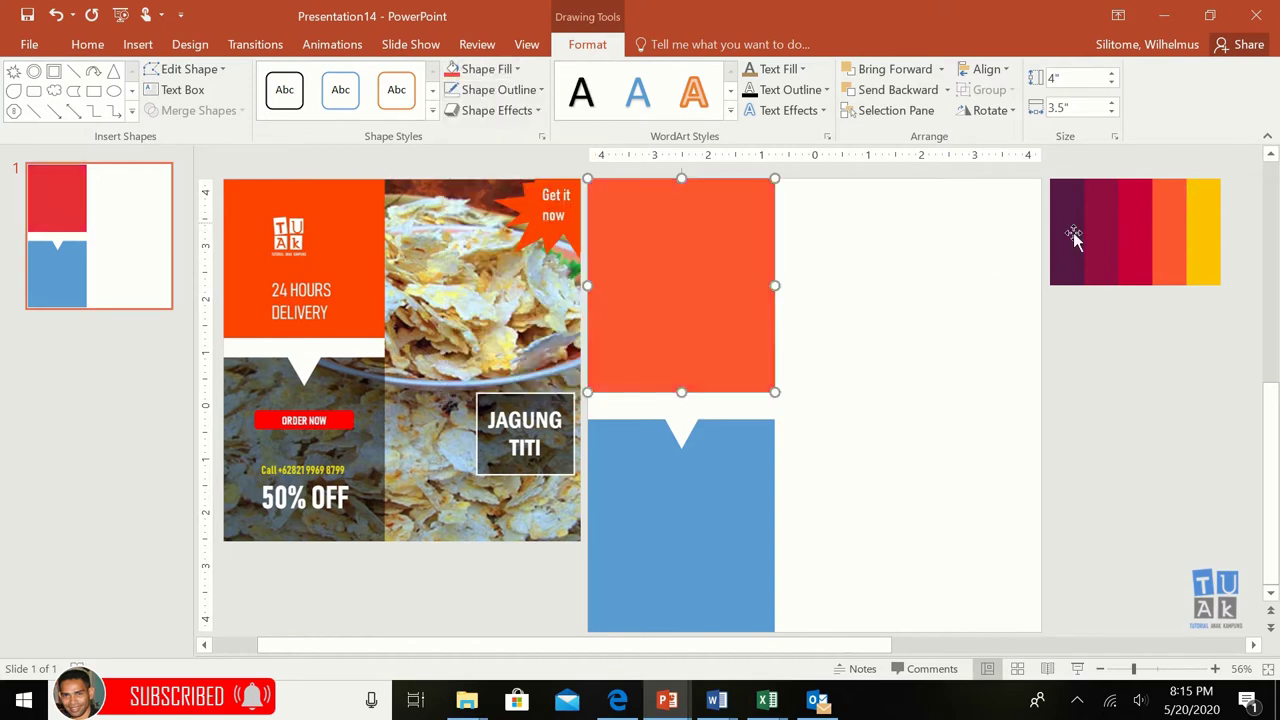
left_click(931, 304)
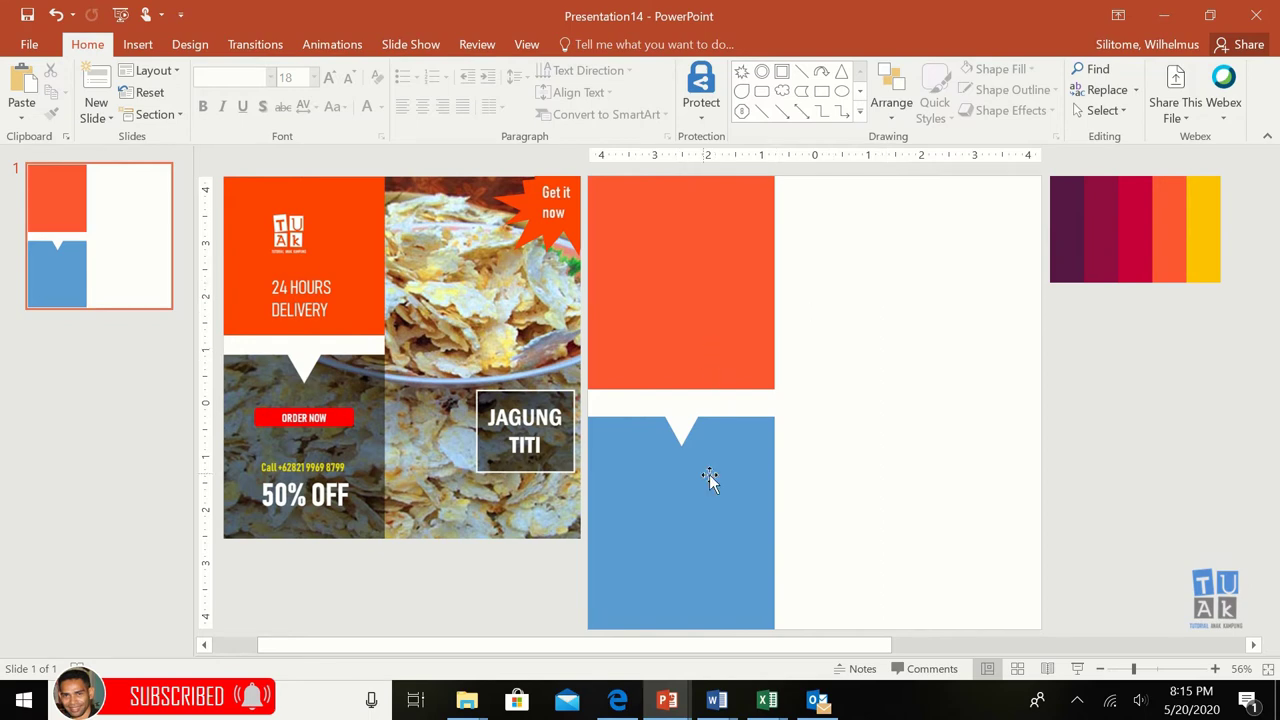
Eyedrop the palette's dark purple stripe into the lower blue rectangle's fill.
left_click(723, 501)
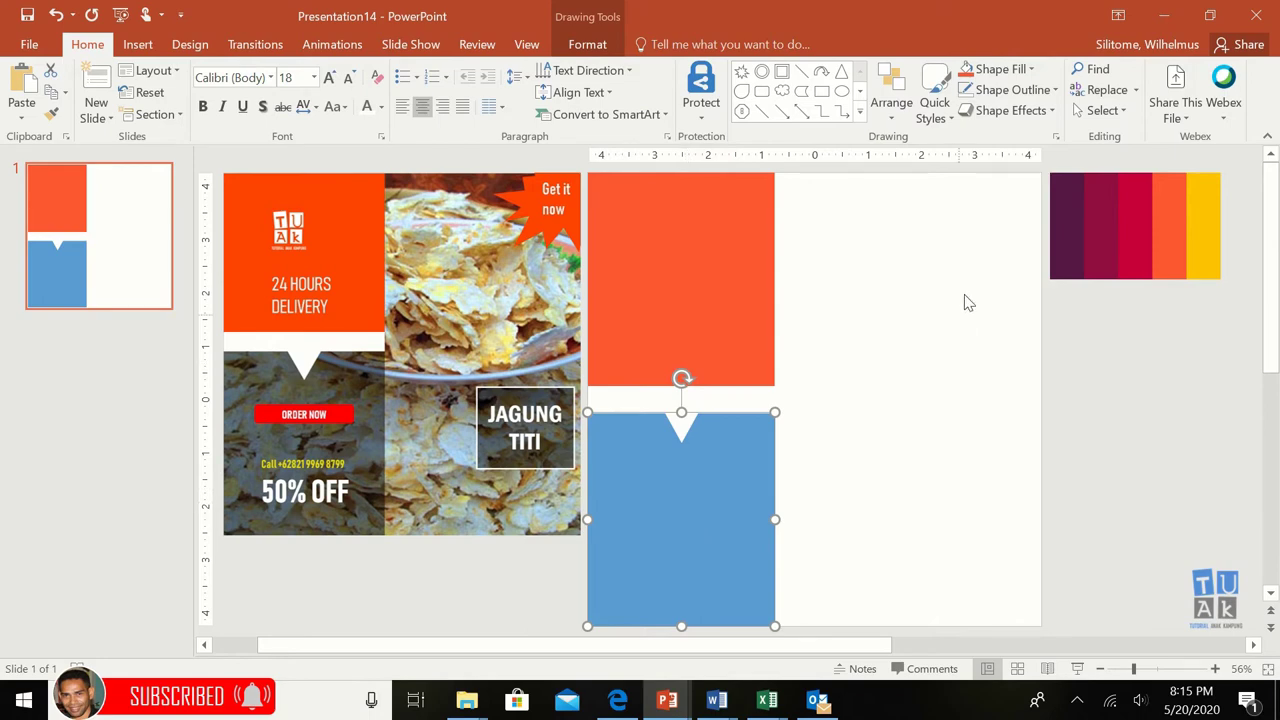
left_click(599, 52)
left_click(488, 69)
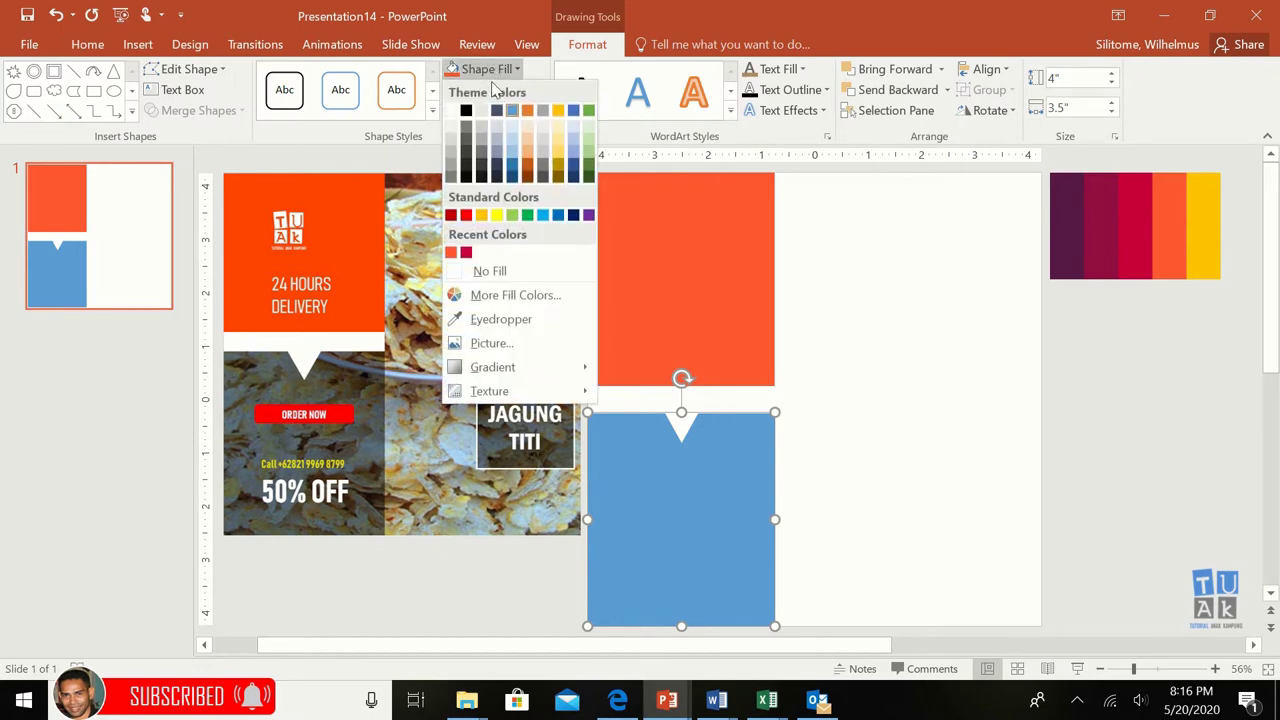
left_click(500, 319)
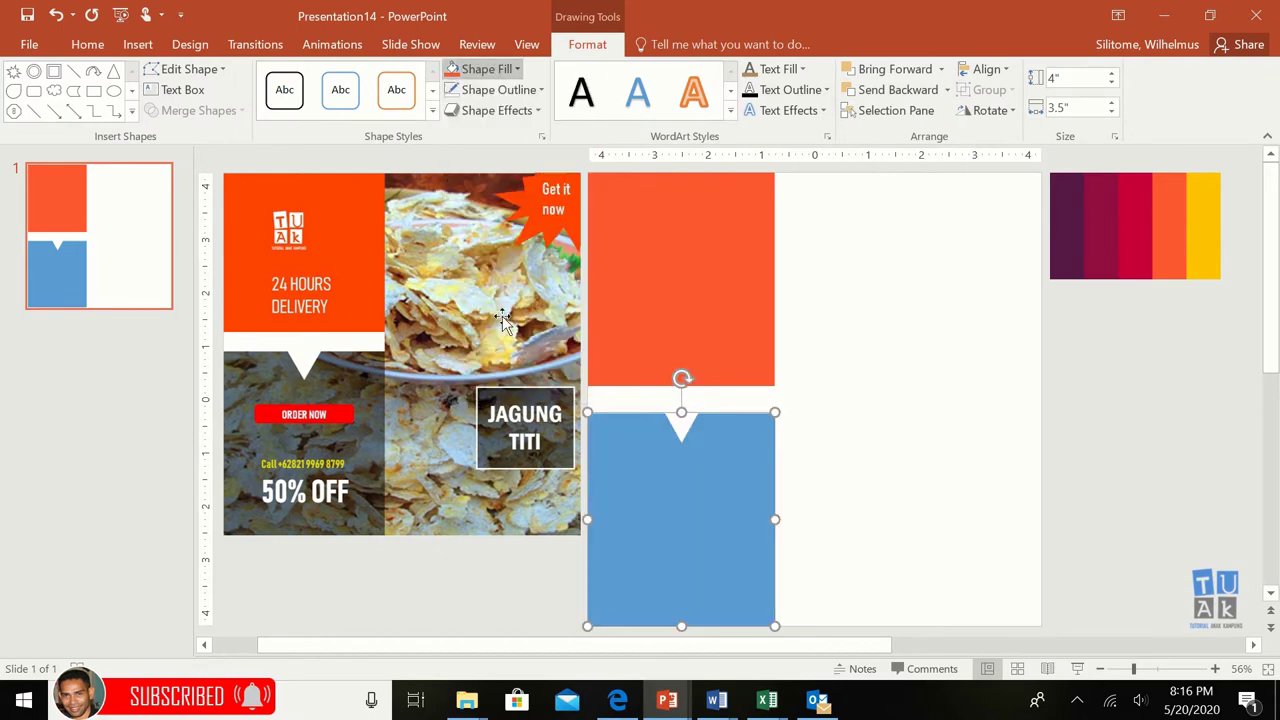
left_click(1074, 227)
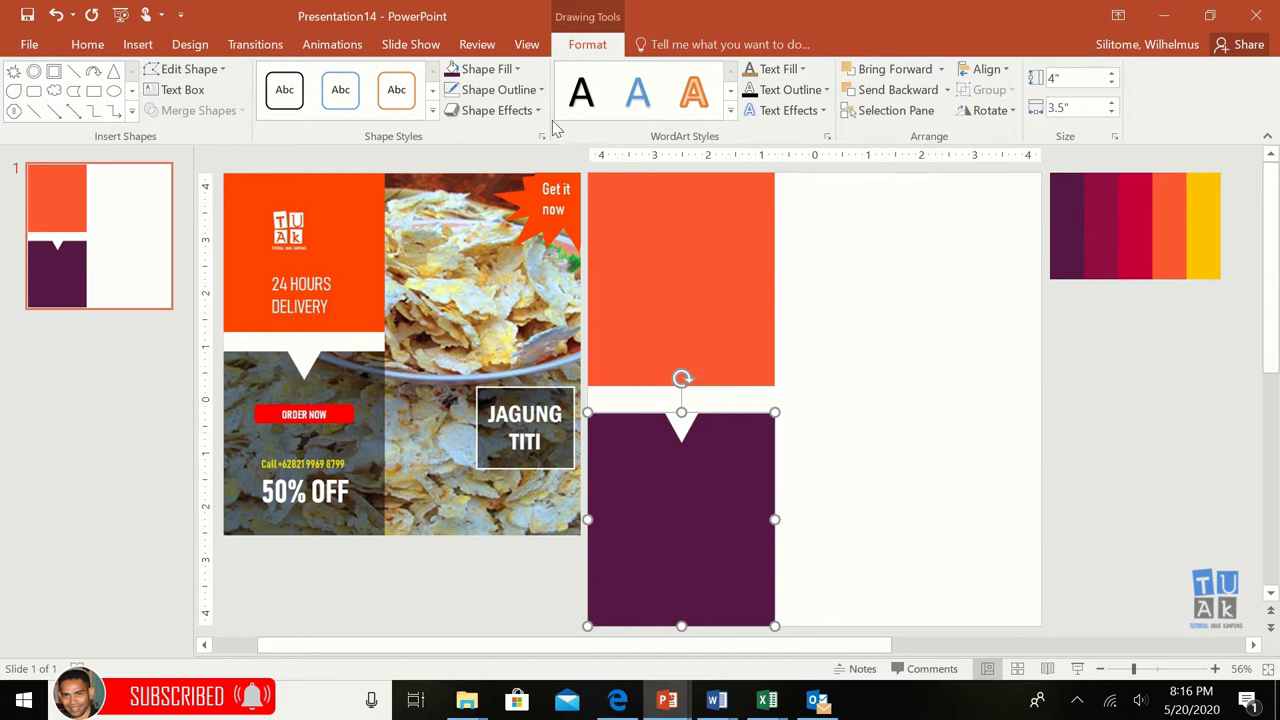
Set the purple lower rectangle's fill transparency to about 40% in Format Shape.
right_click(727, 524)
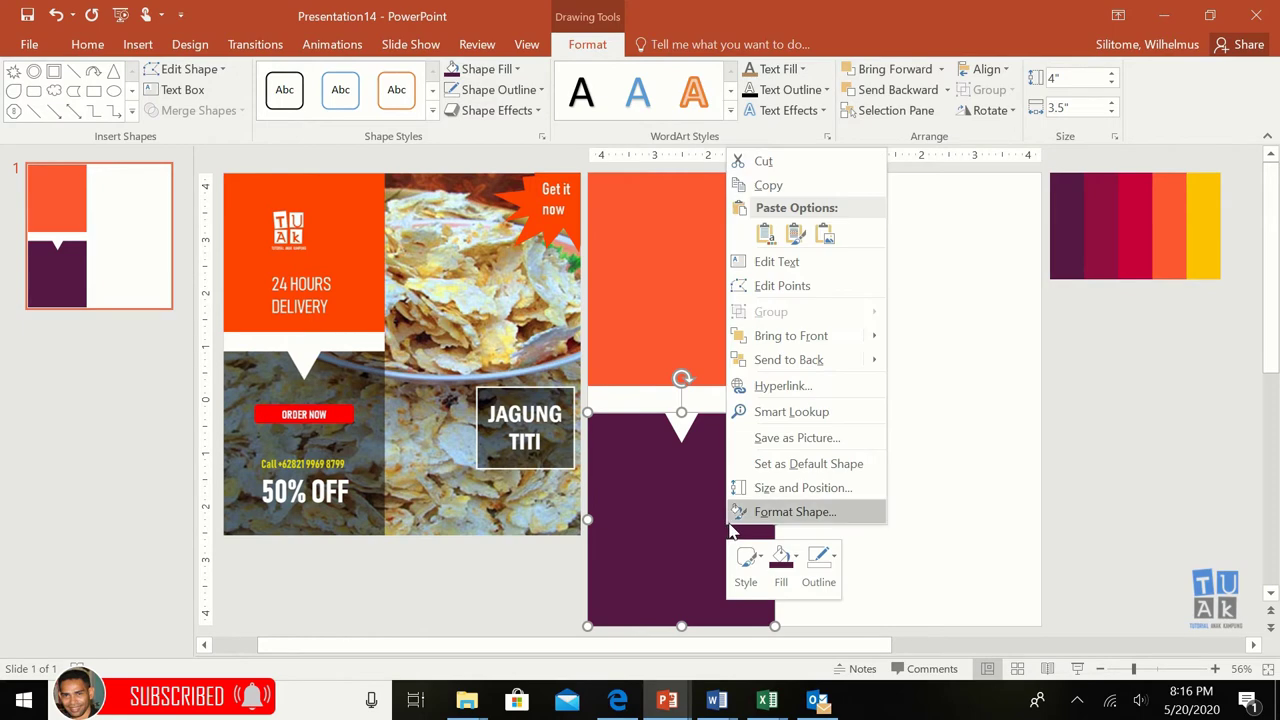
left_click(783, 514)
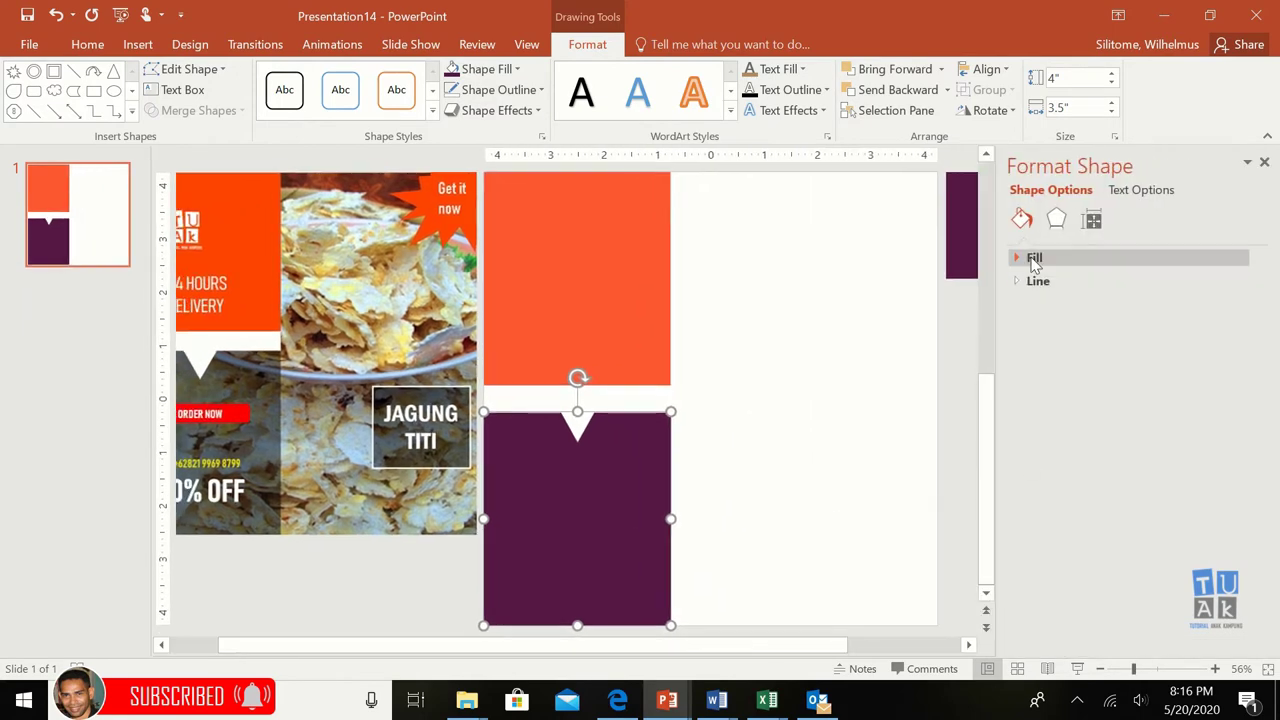
left_click(1024, 259)
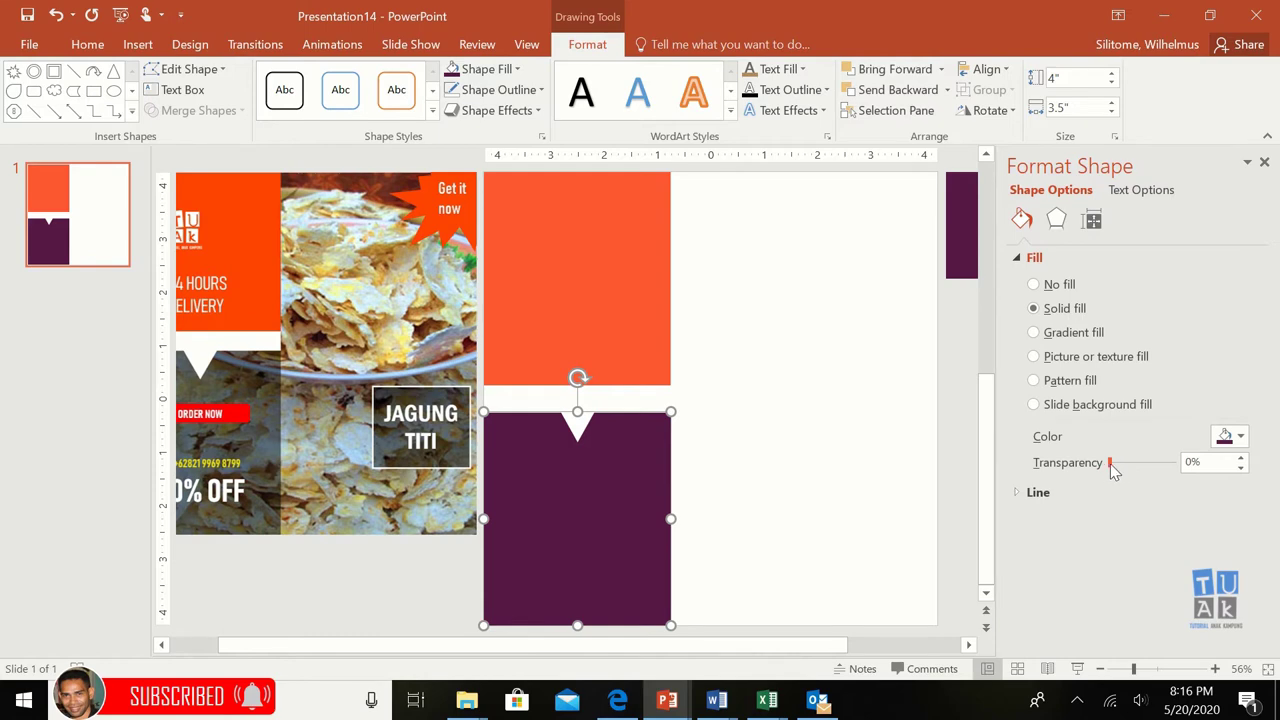
left_click_drag(1110, 465, 1141, 468)
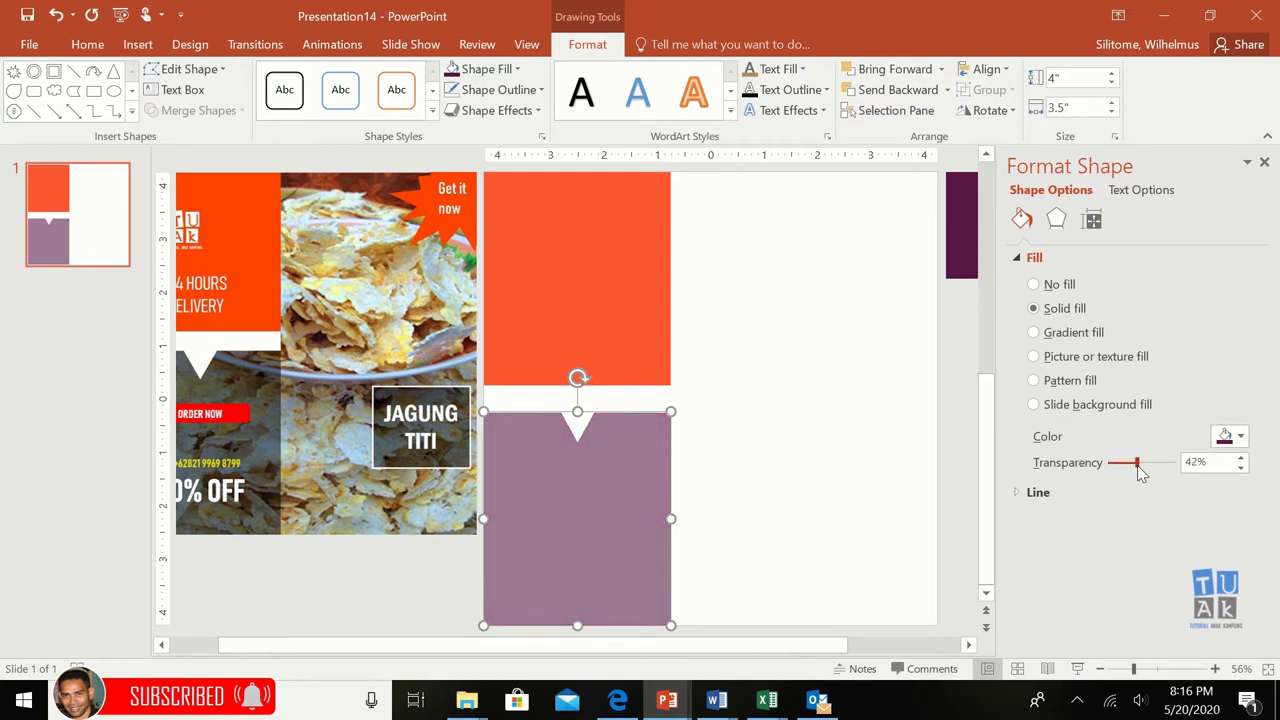
left_click(835, 460)
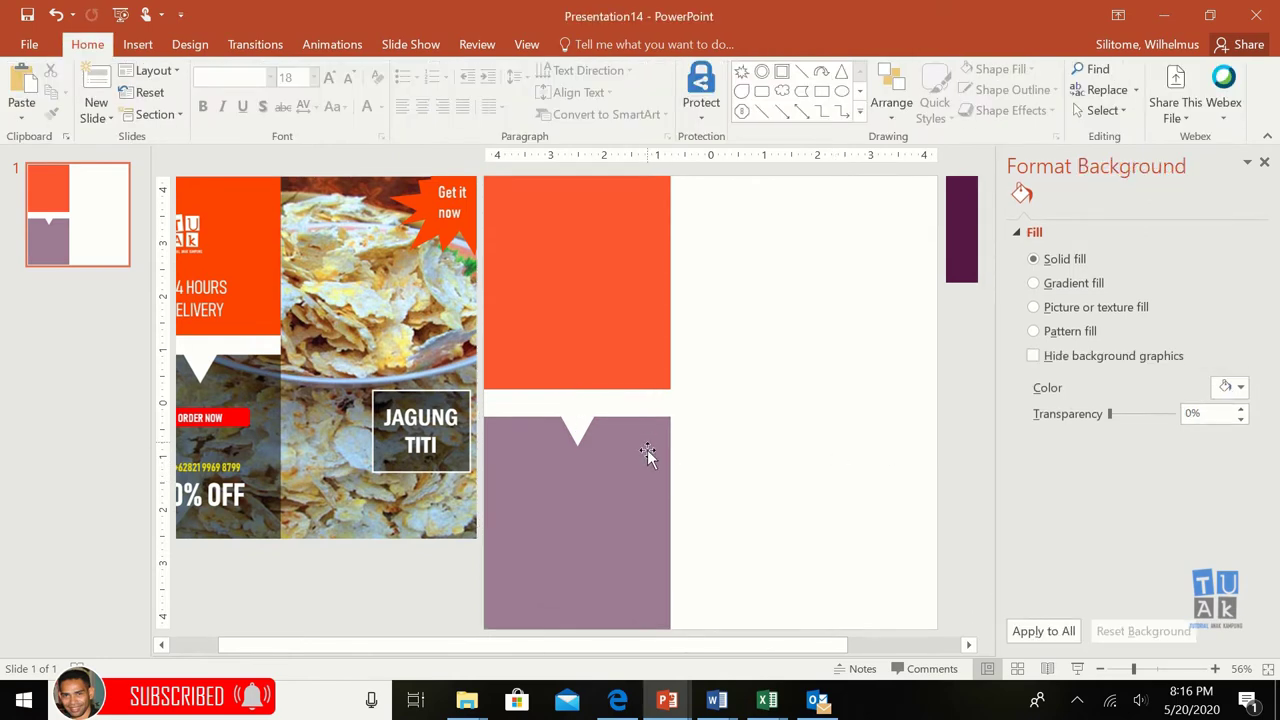
left_click(1264, 162)
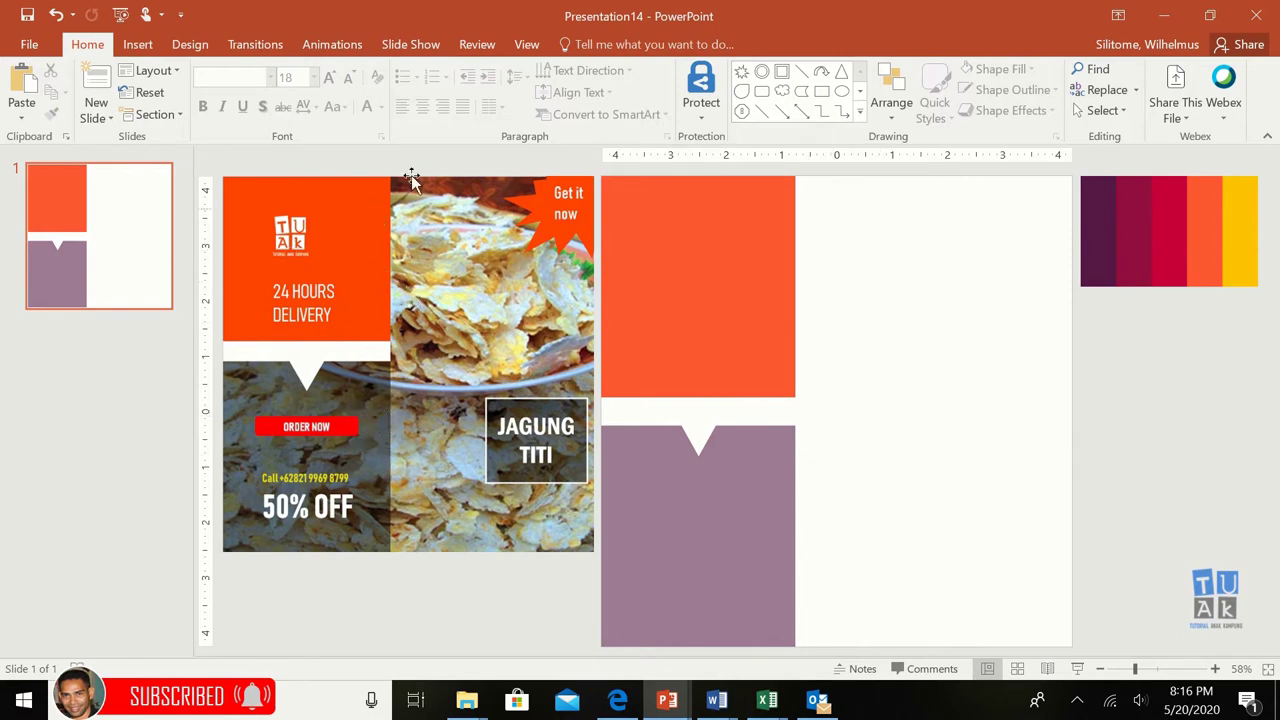
Clear the lower panel's purple fill, leaving it grey, and make it partly transparent.
left_click(671, 490)
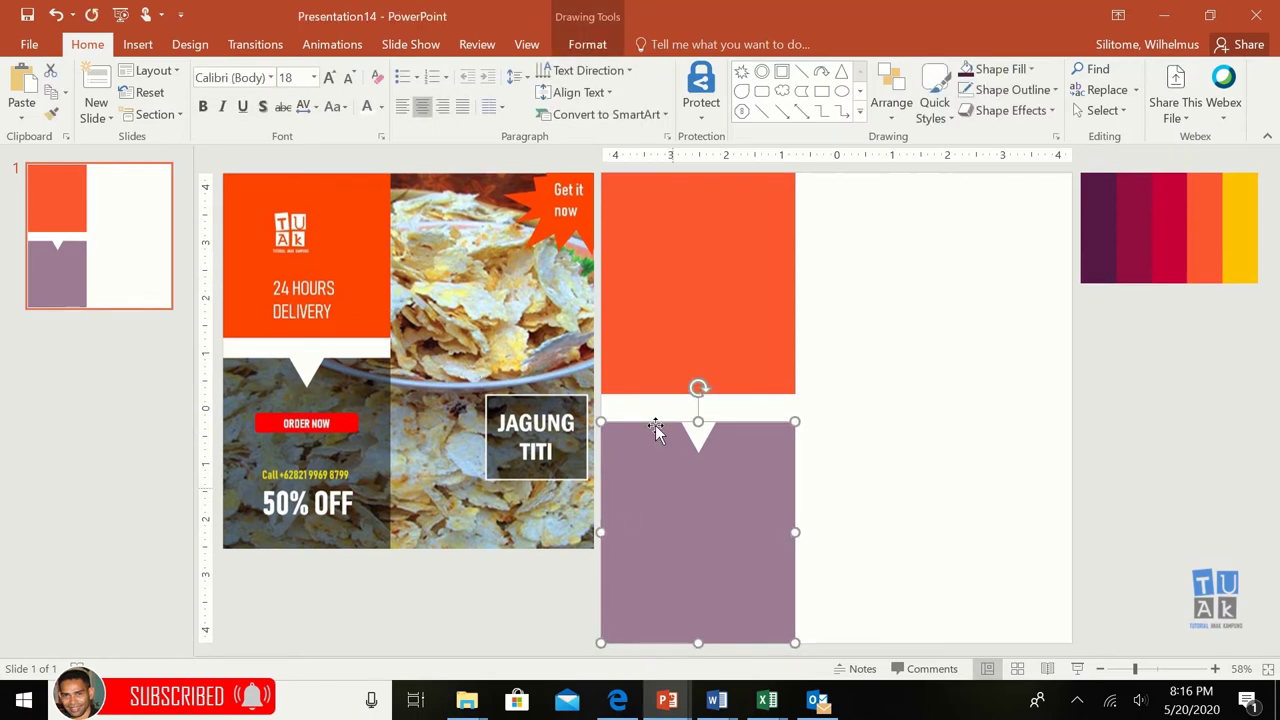
left_click(586, 50)
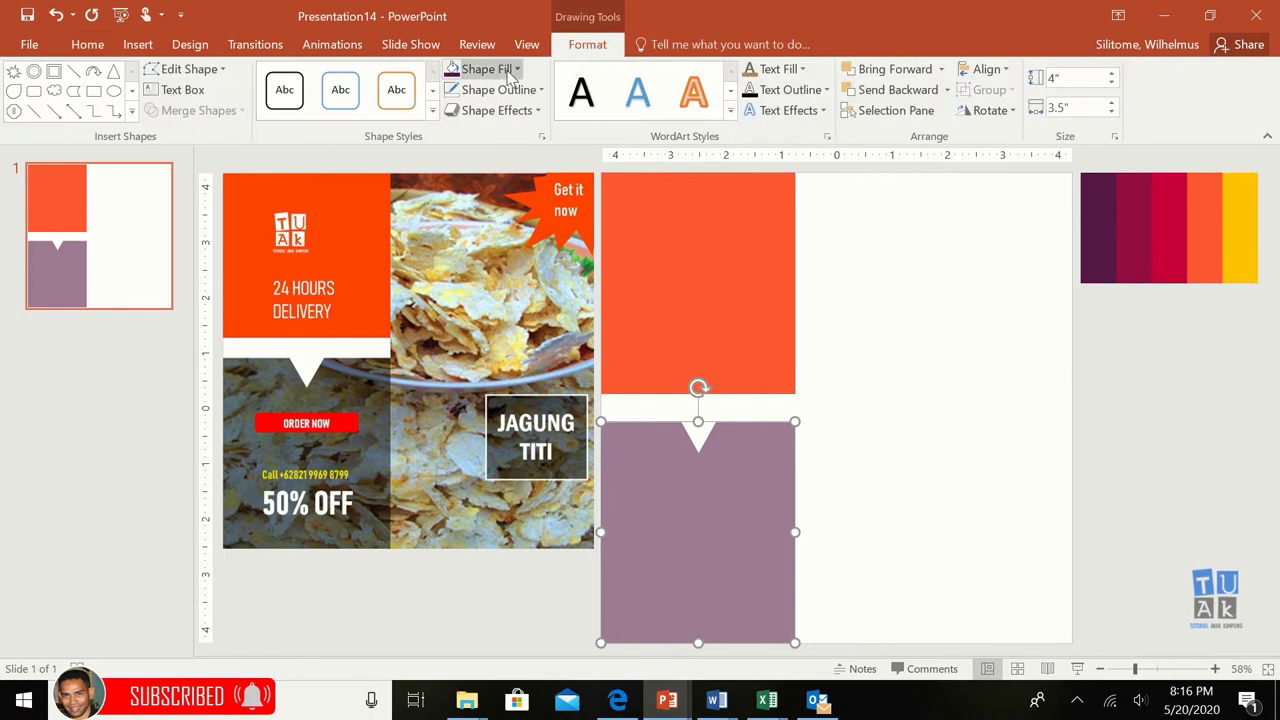
left_click(500, 69)
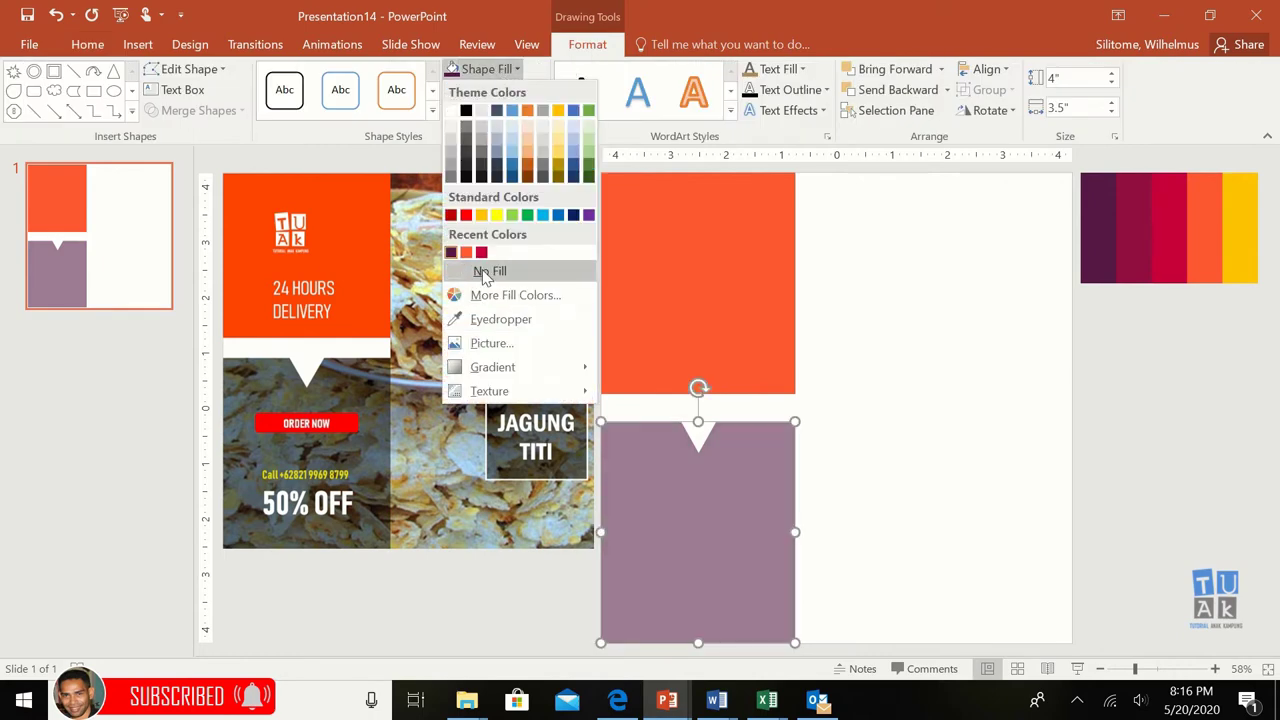
left_click(467, 113)
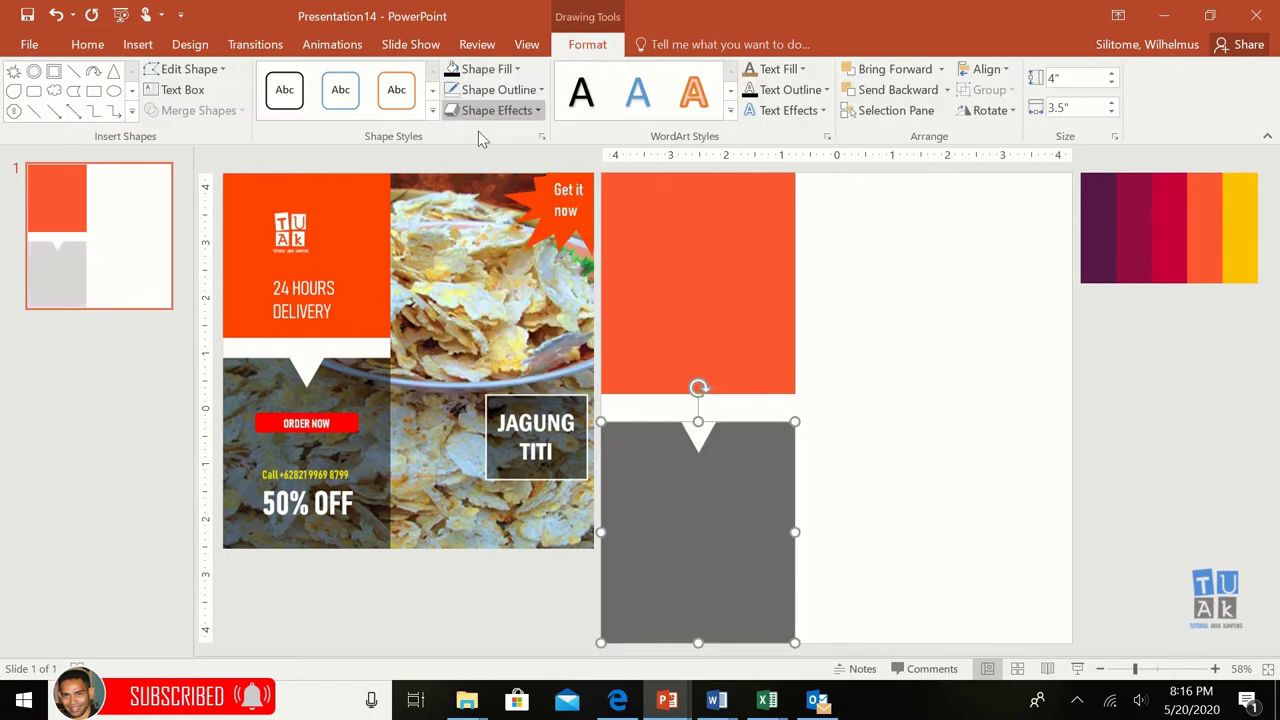
right_click(753, 496)
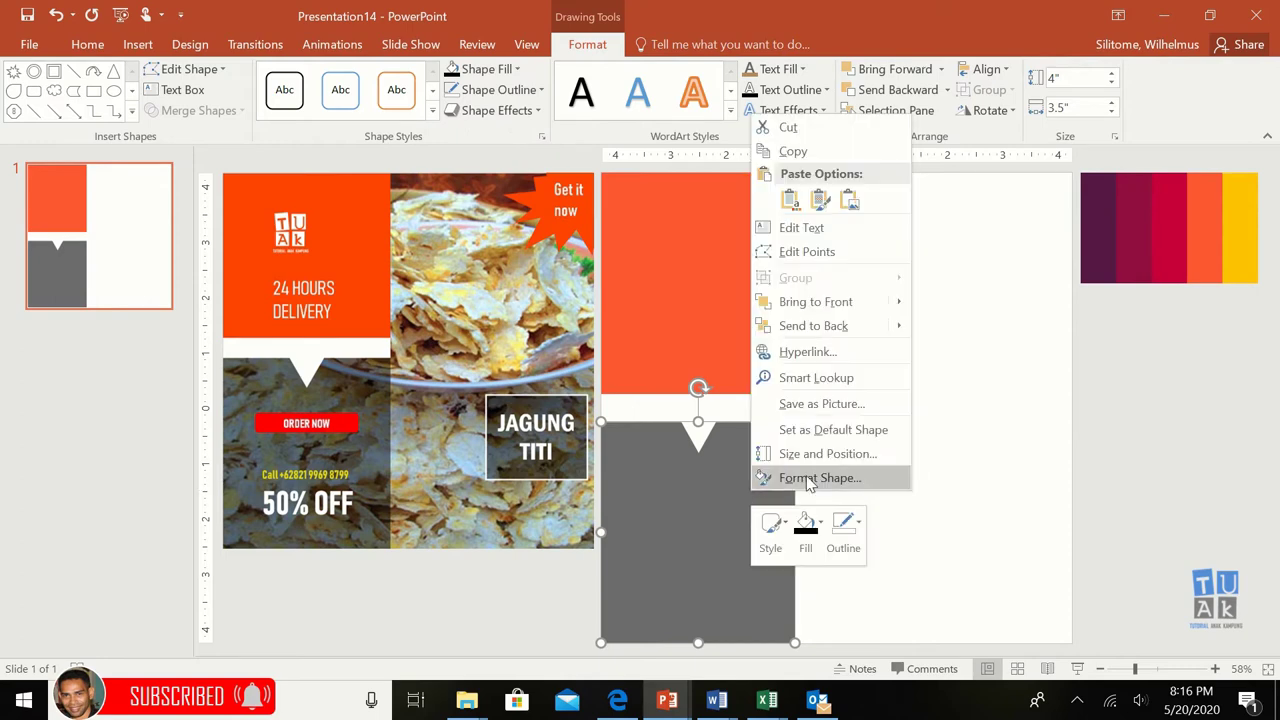
left_click(808, 477)
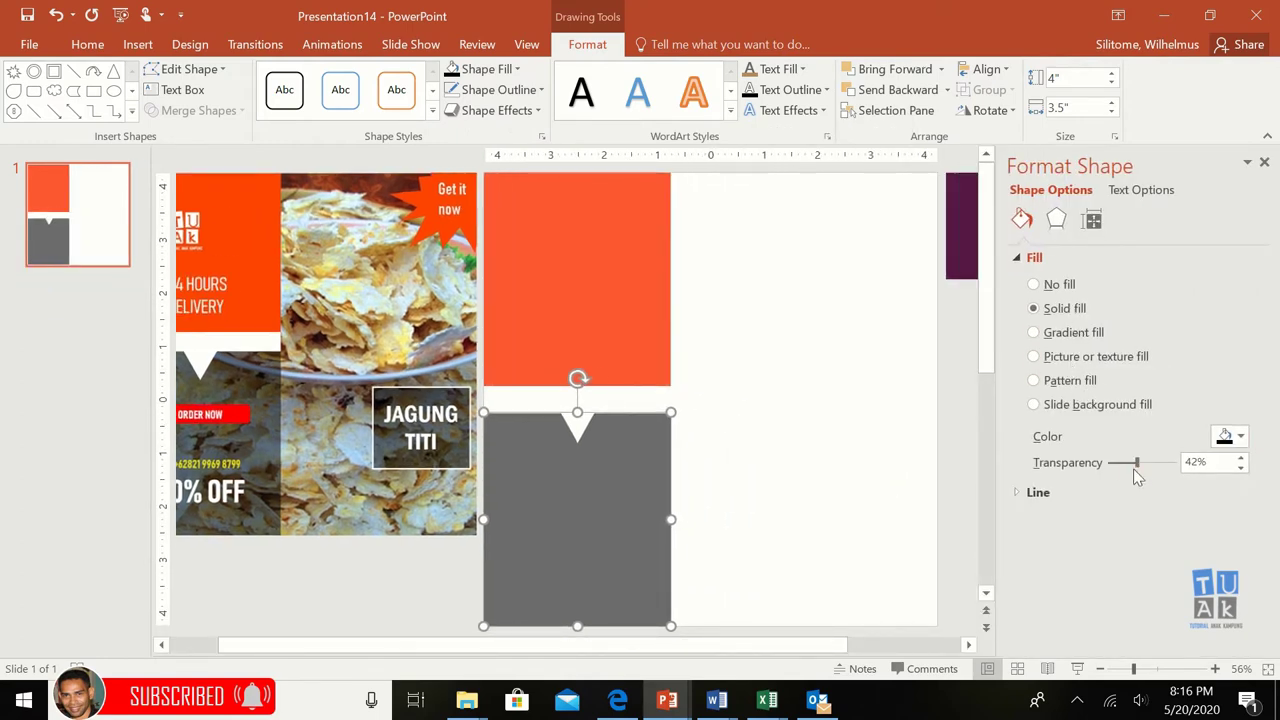
left_click_drag(1137, 467, 1138, 467)
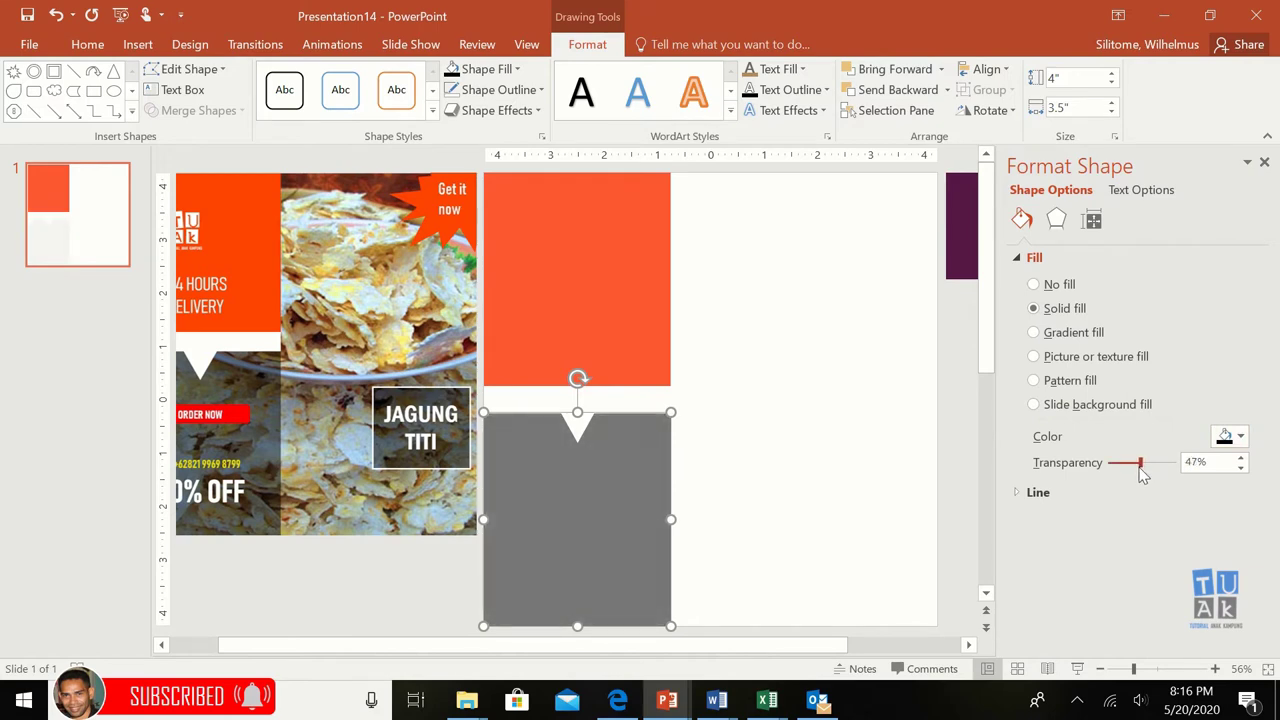
left_click(806, 450)
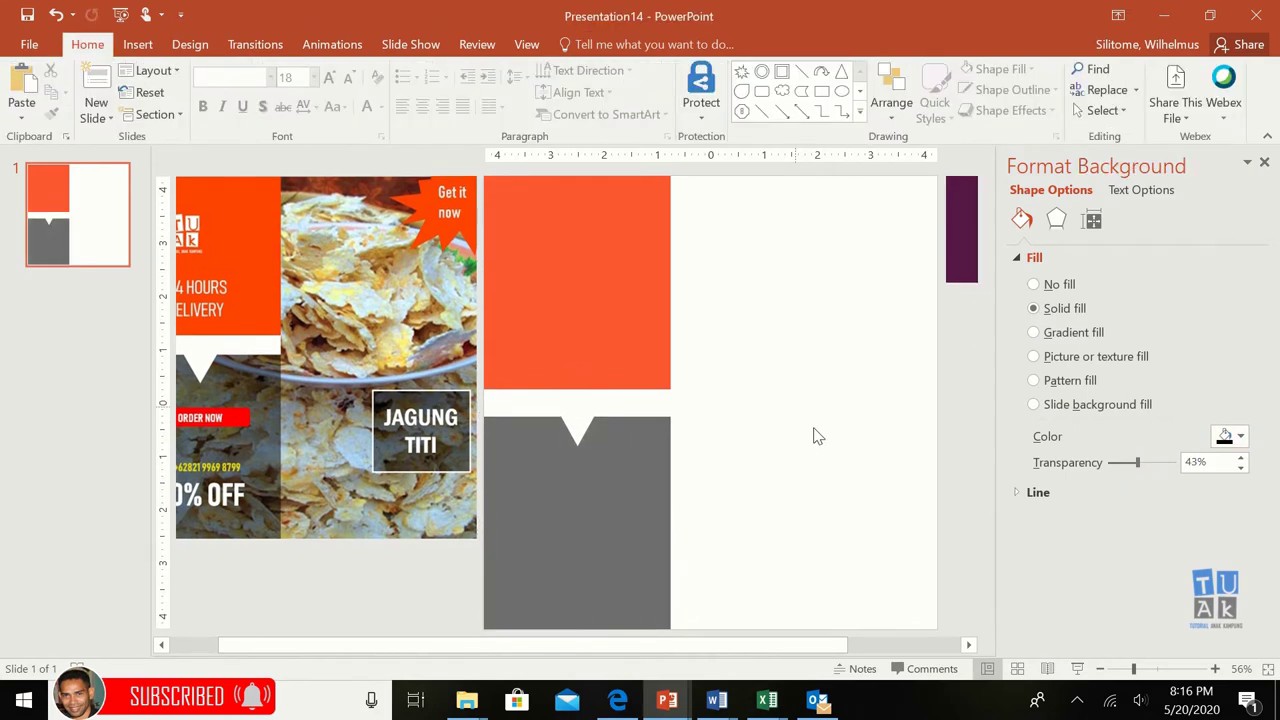
left_click(1265, 163)
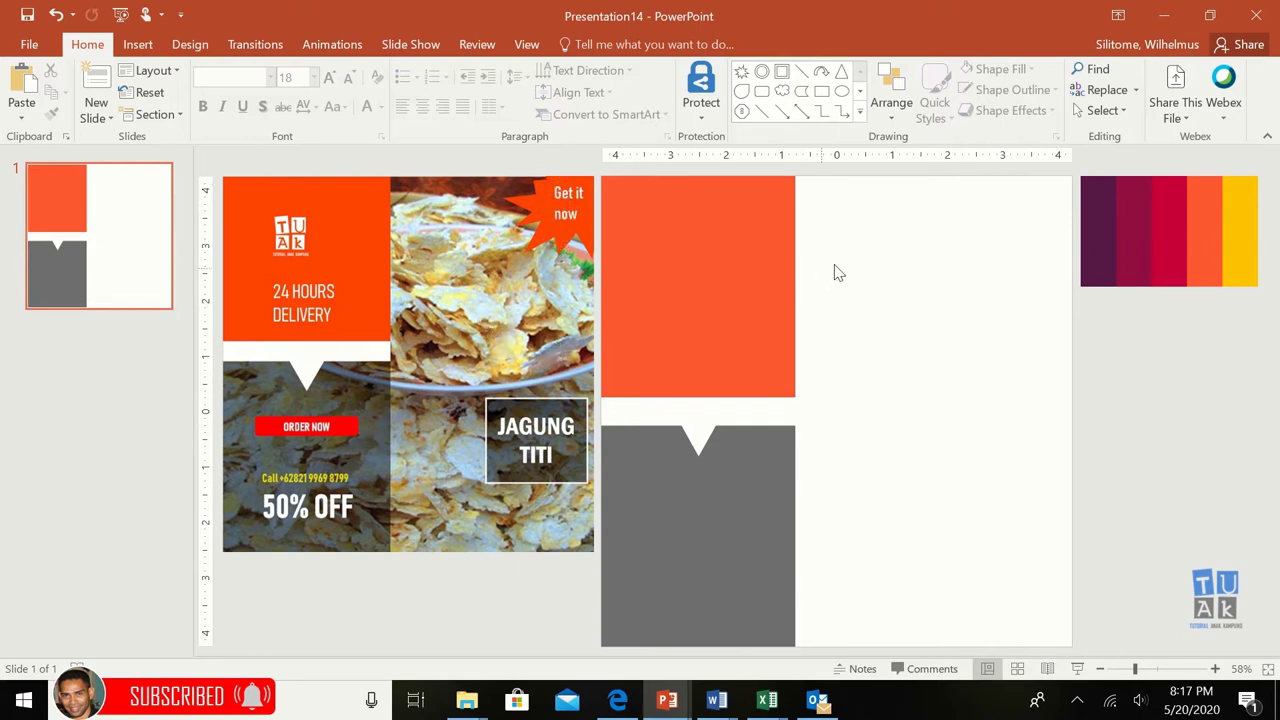
Fill the slide background with the Foto Jagung Titi picture file.
right_click(888, 244)
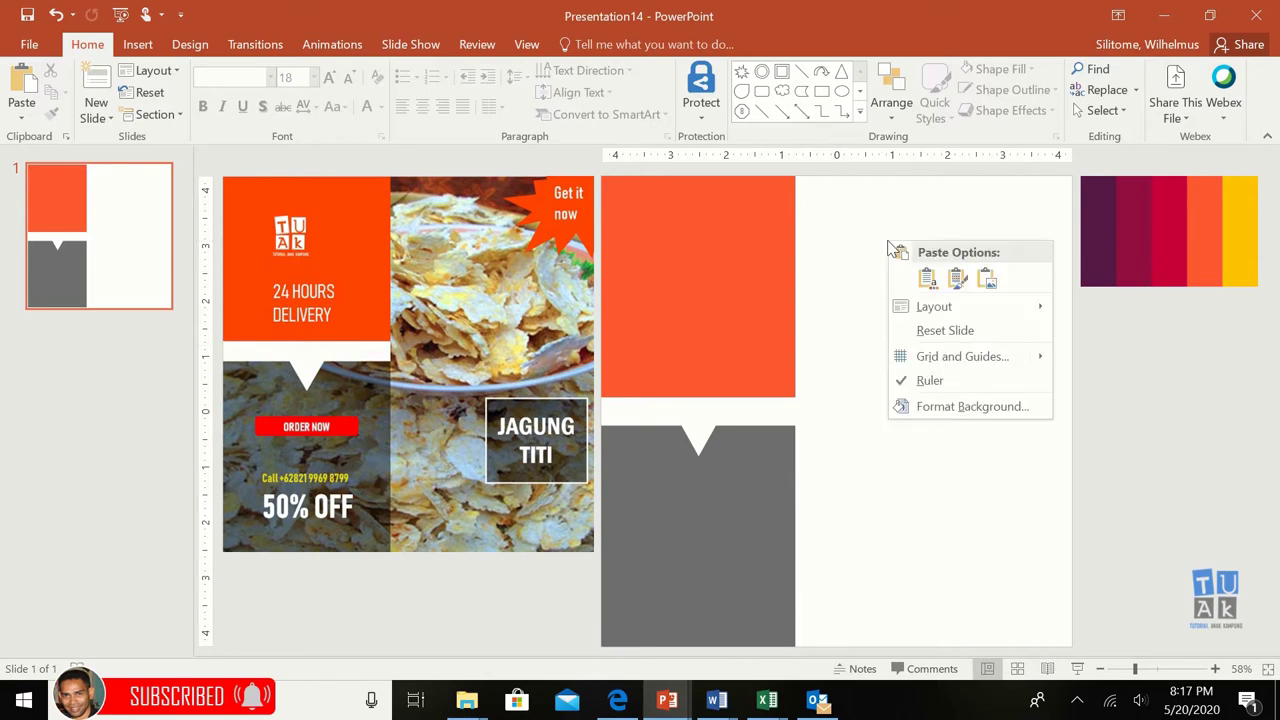
left_click(944, 408)
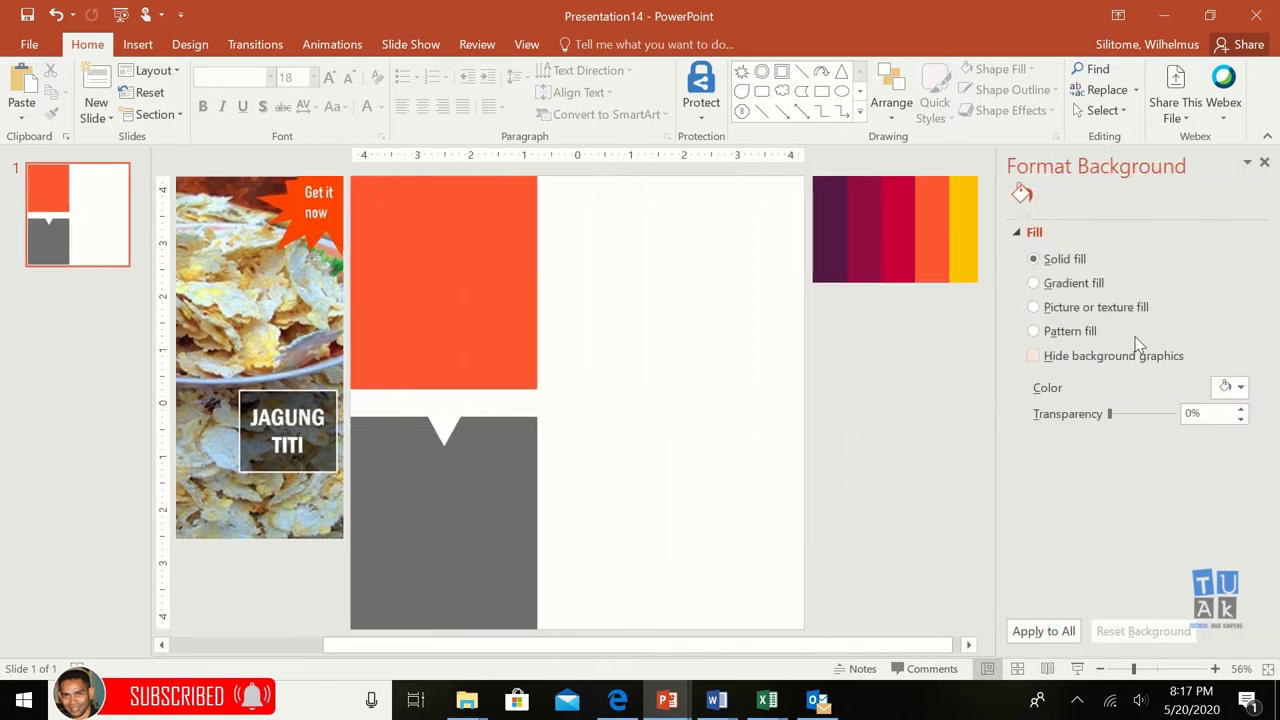
left_click(1090, 312)
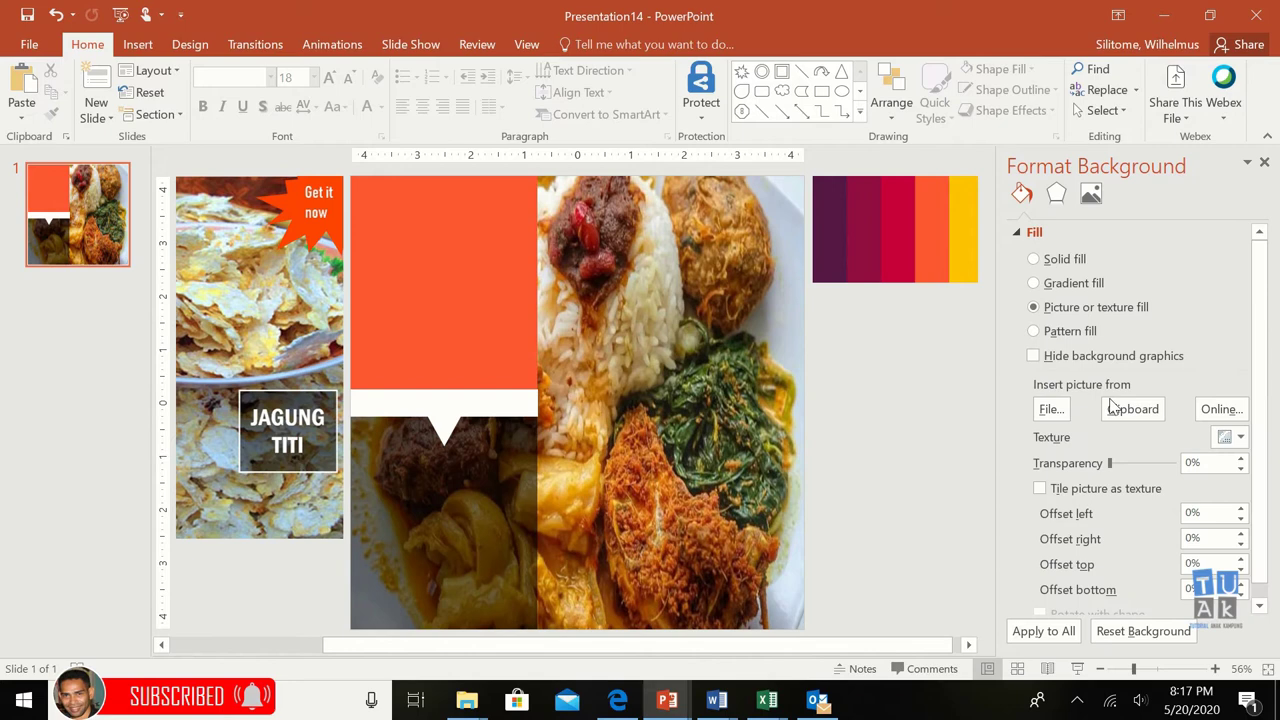
left_click(1052, 410)
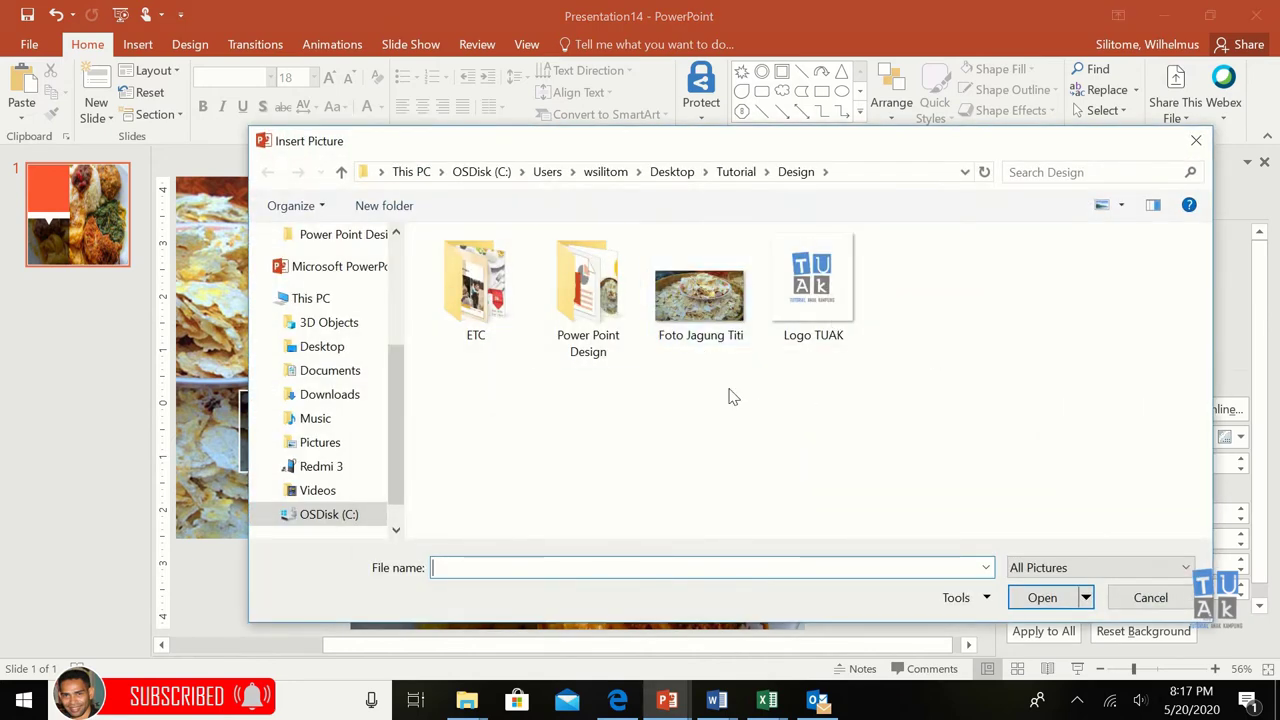
left_click(718, 322)
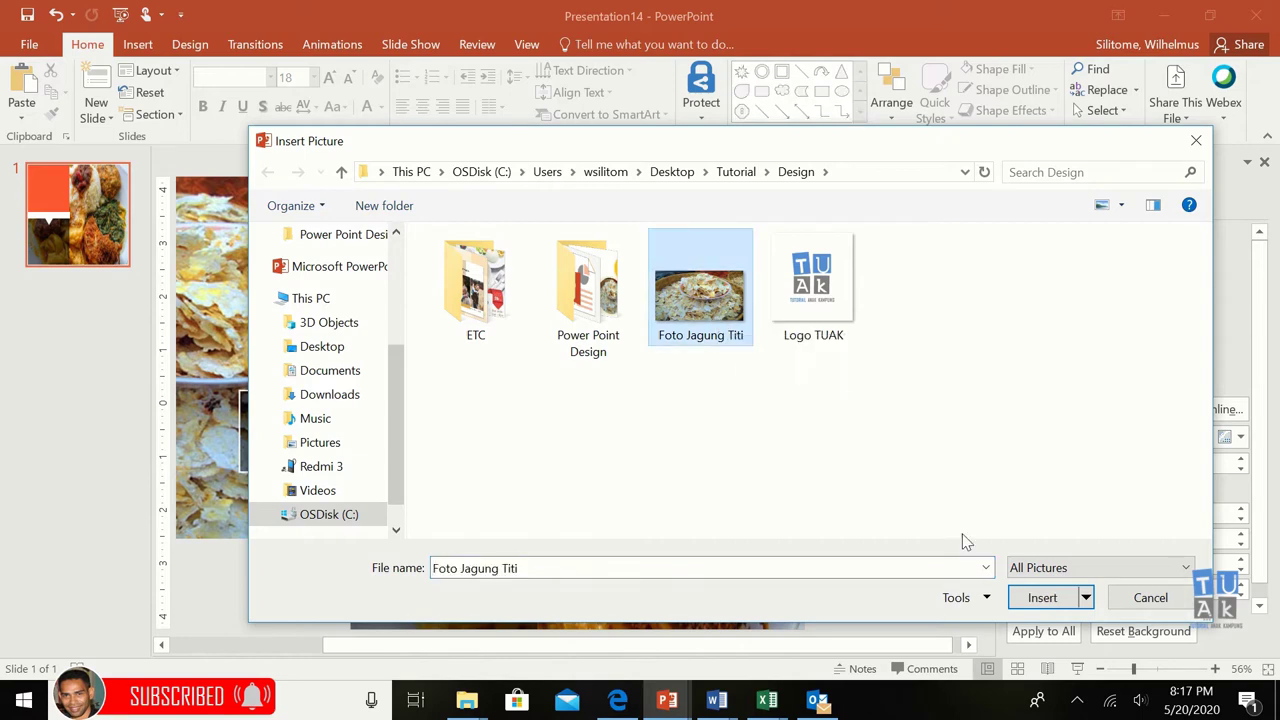
left_click(1042, 597)
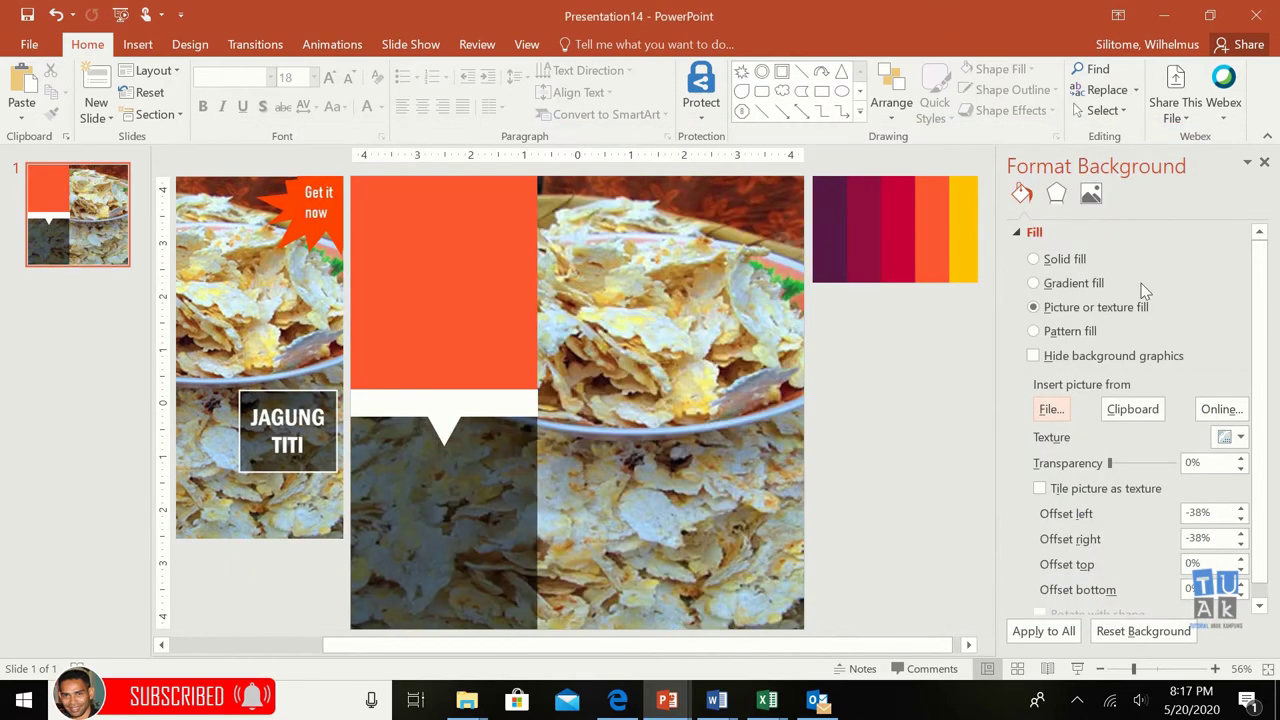
left_click(1264, 163)
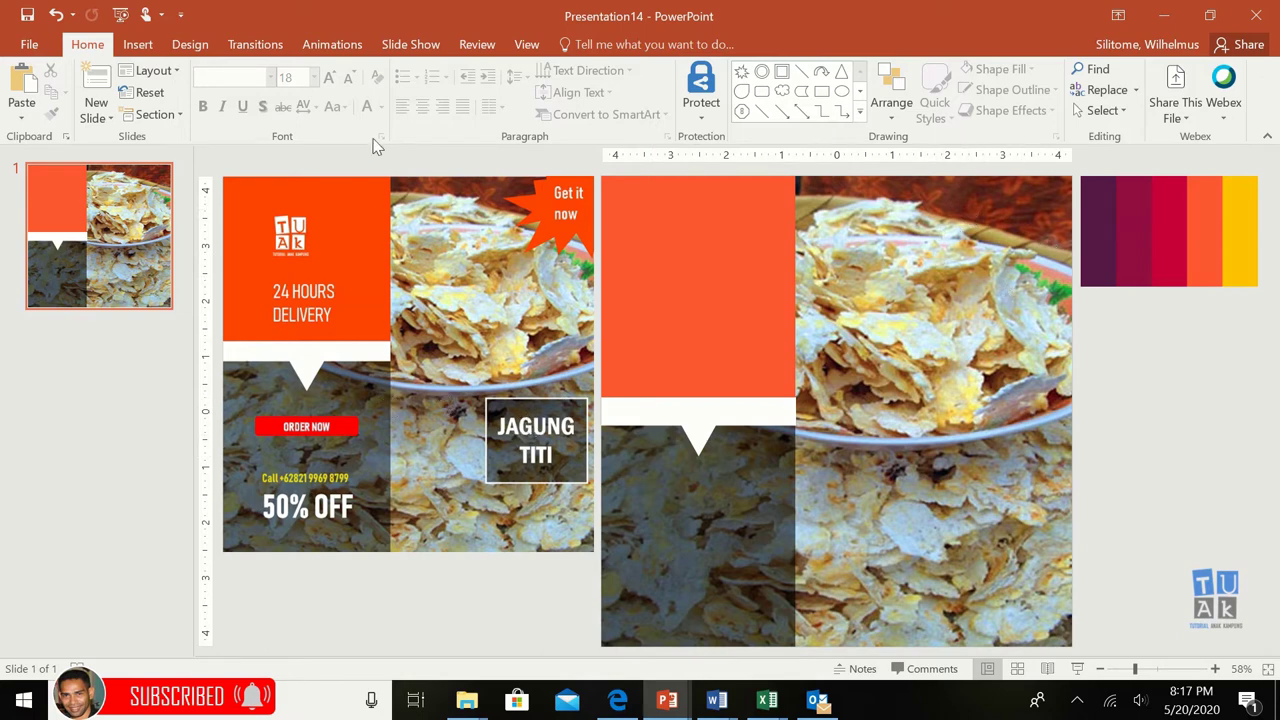
Copy the dark translucent lower panel and shrink the copy into a small box over the photo.
left_click(708, 504)
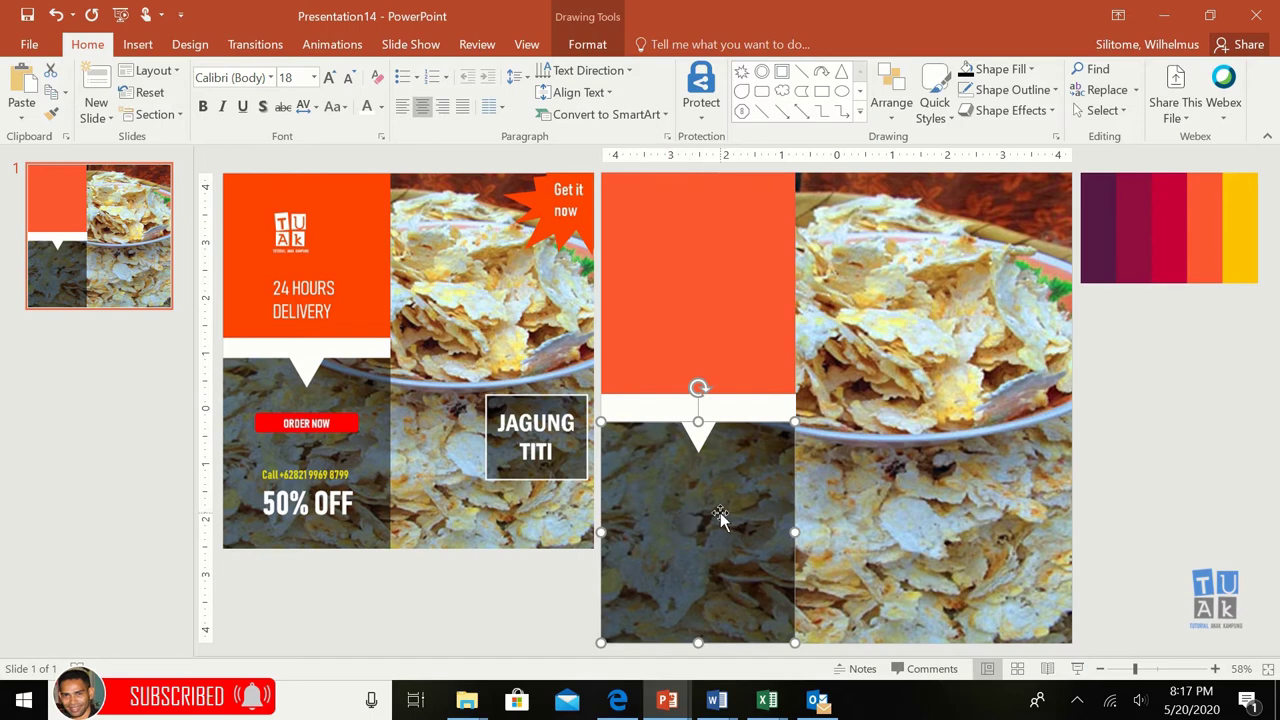
key("ctrl+d")
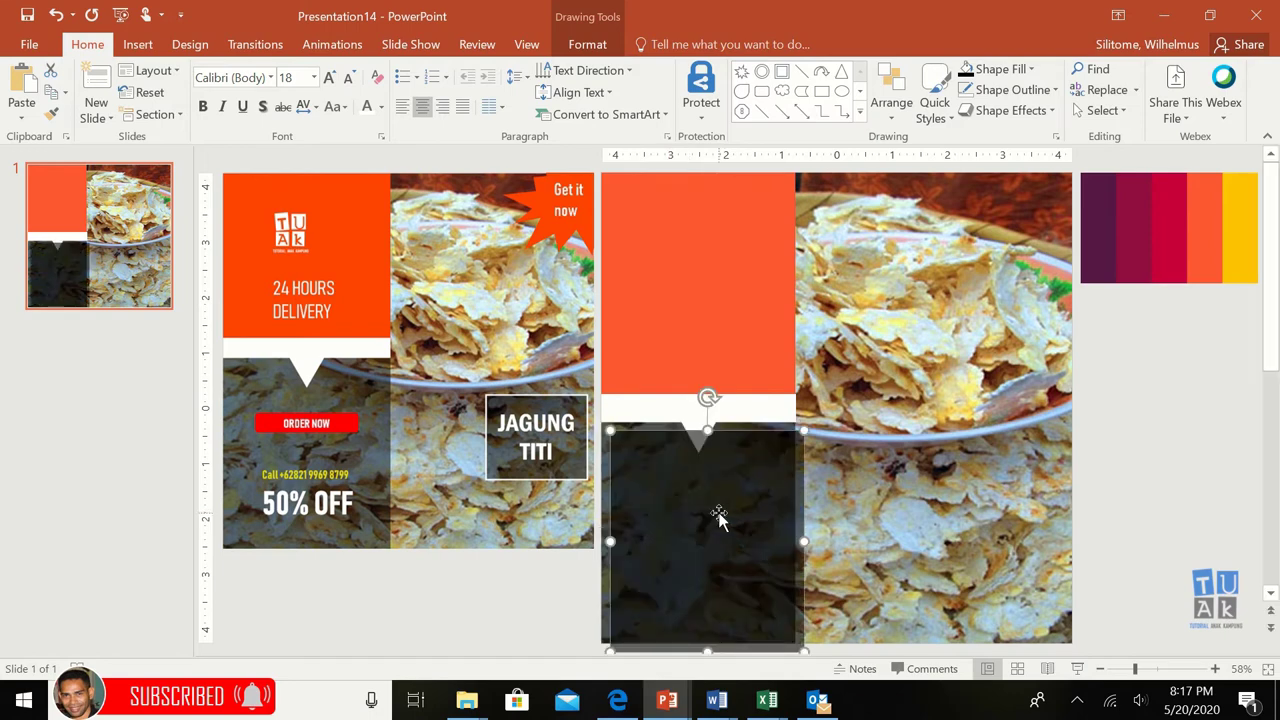
key("ctrl+z")
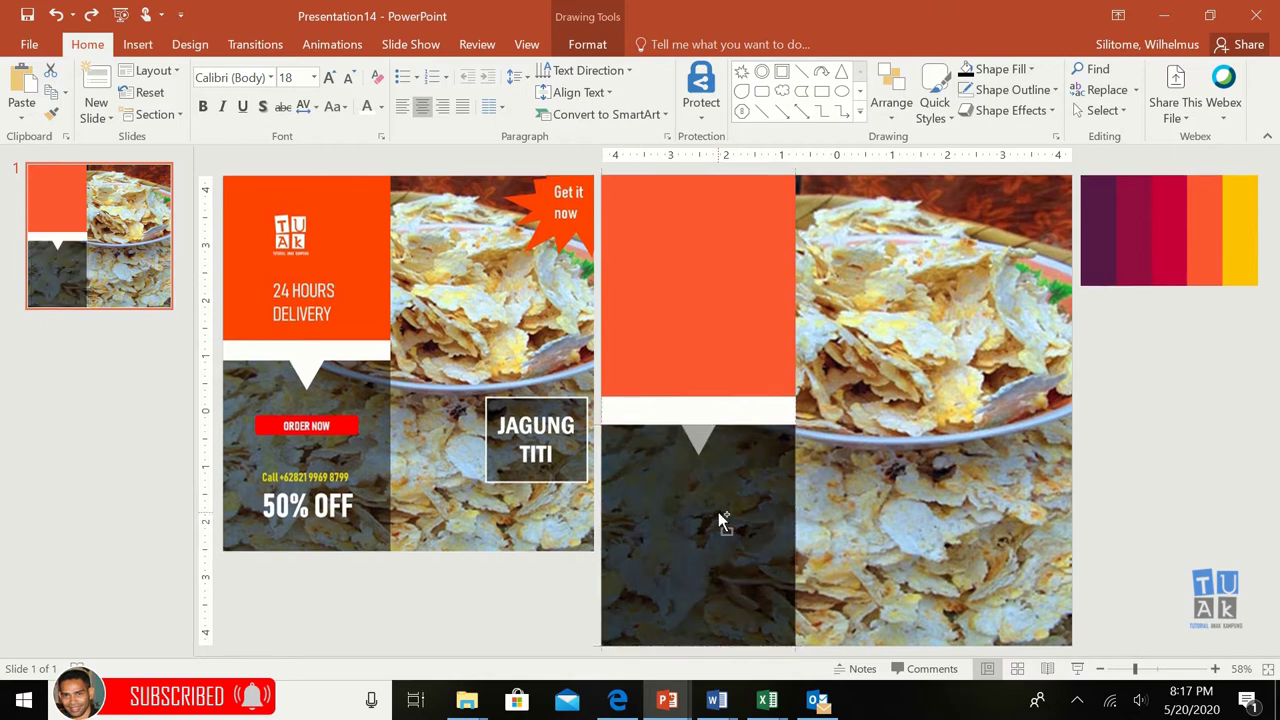
left_click_drag(718, 512, 966, 516)
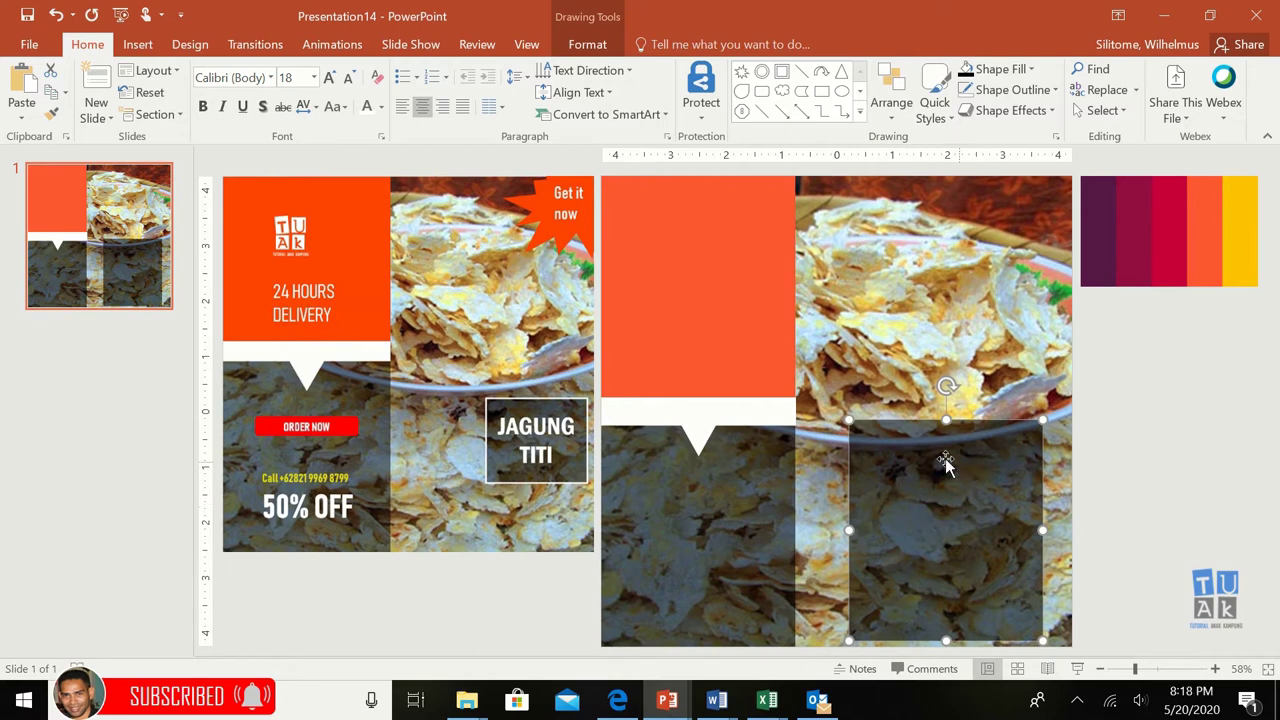
left_click_drag(857, 430, 940, 558)
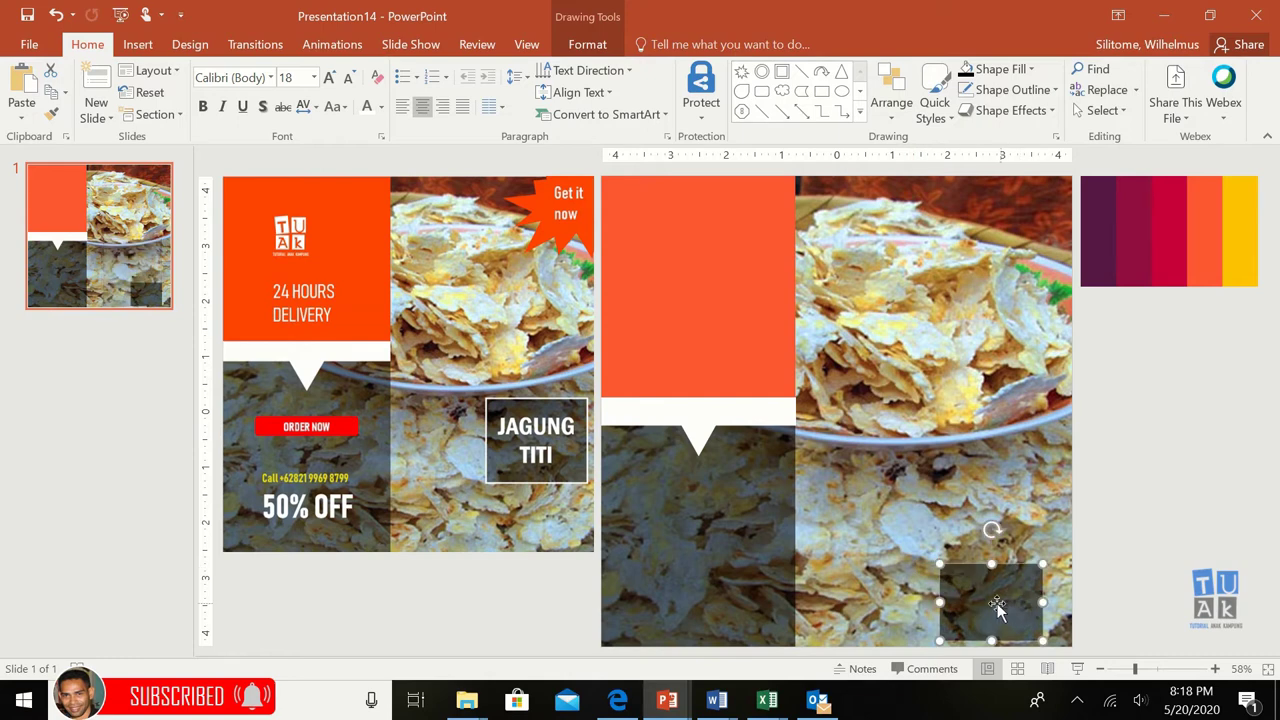
left_click_drag(994, 600, 984, 500)
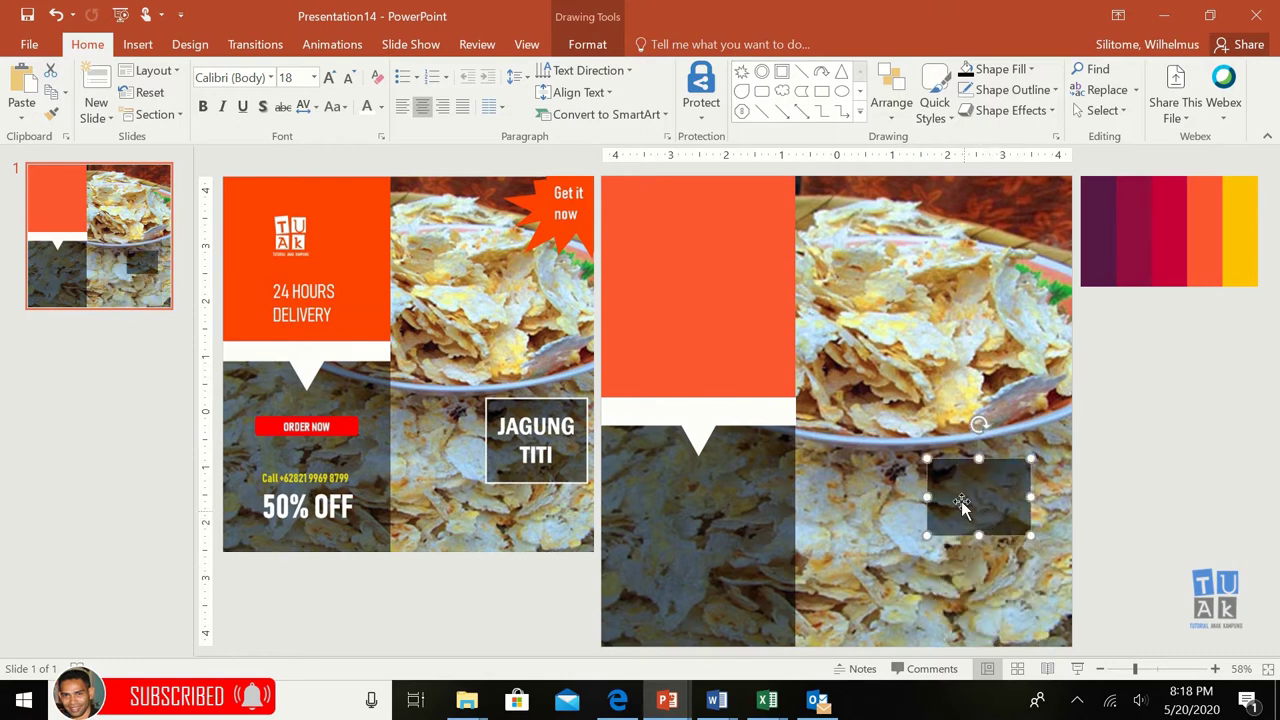
Type JAGUNG TITI into the small box, sized 32 pt and bold.
right_click(960, 503)
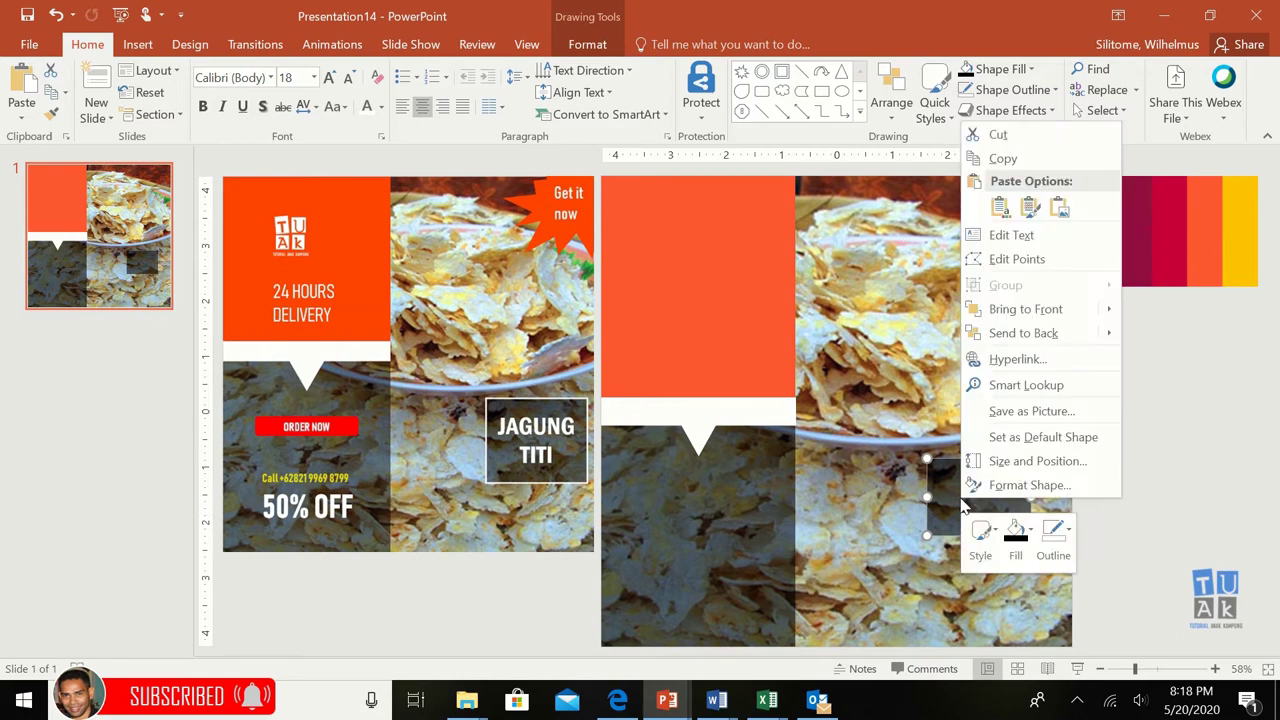
left_click(1011, 236)
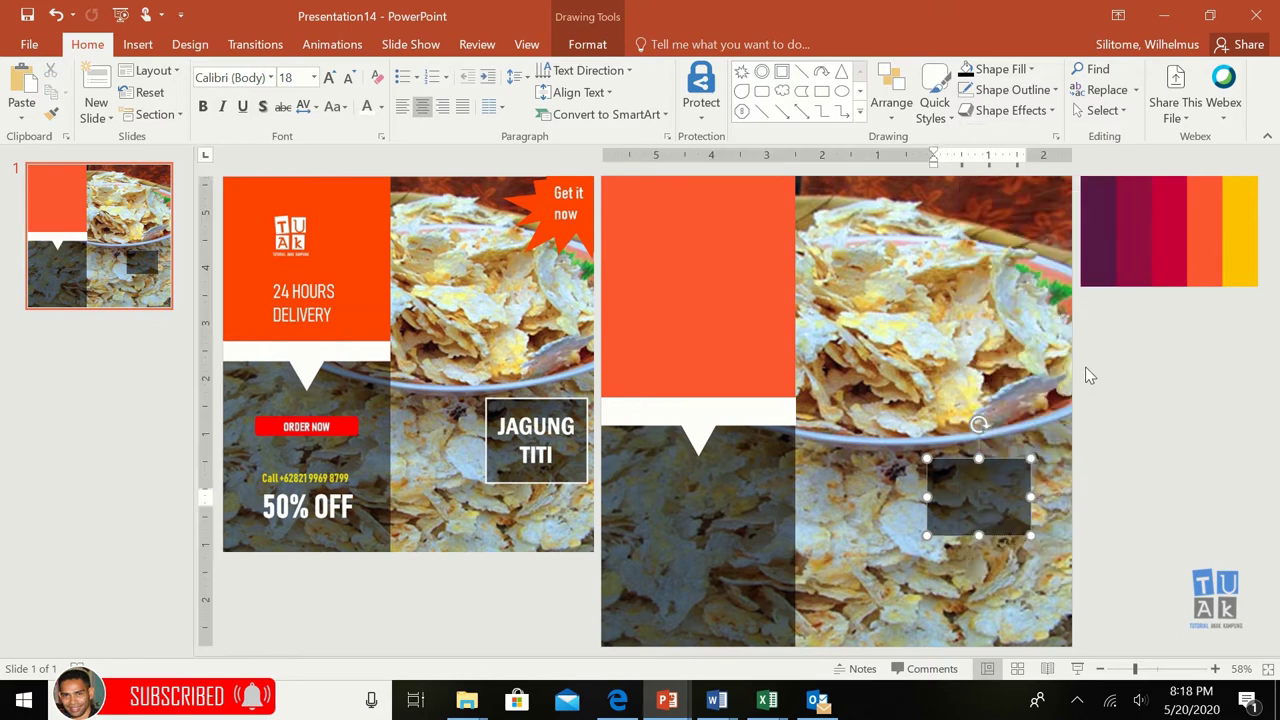
type("JAGUNG TITI")
key("ctrl+a")
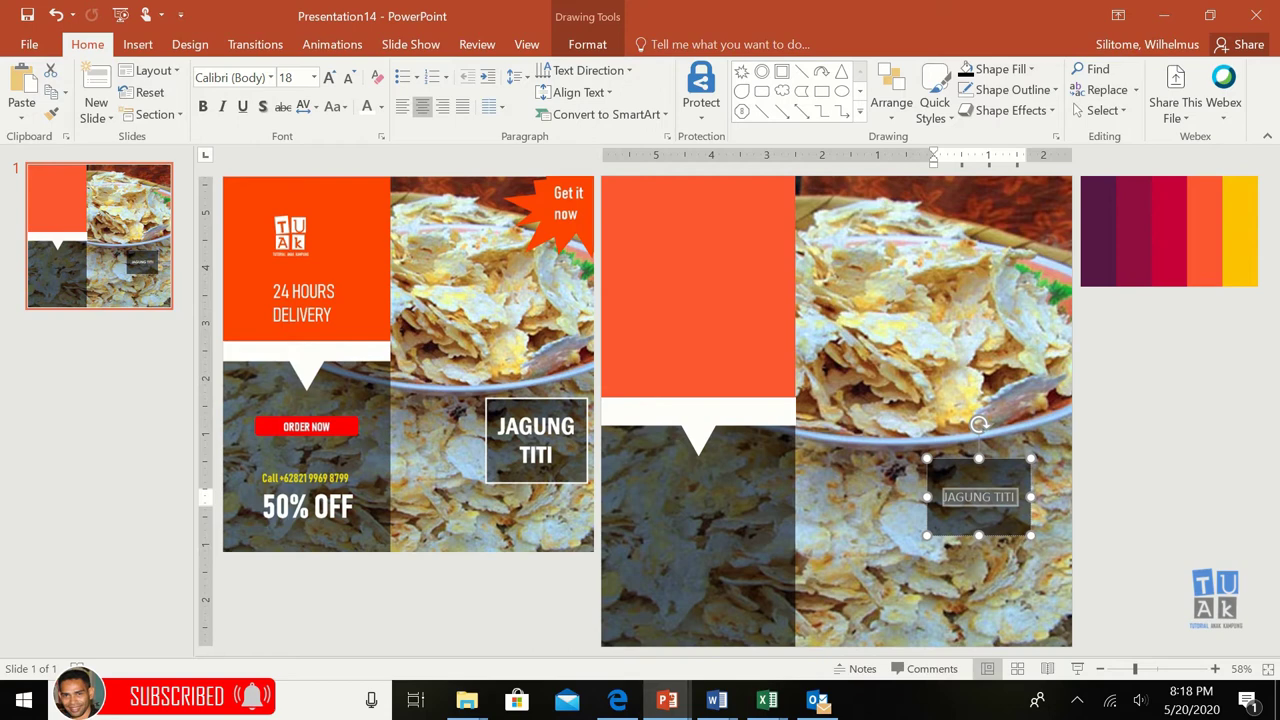
key("ctrl+shift+period")
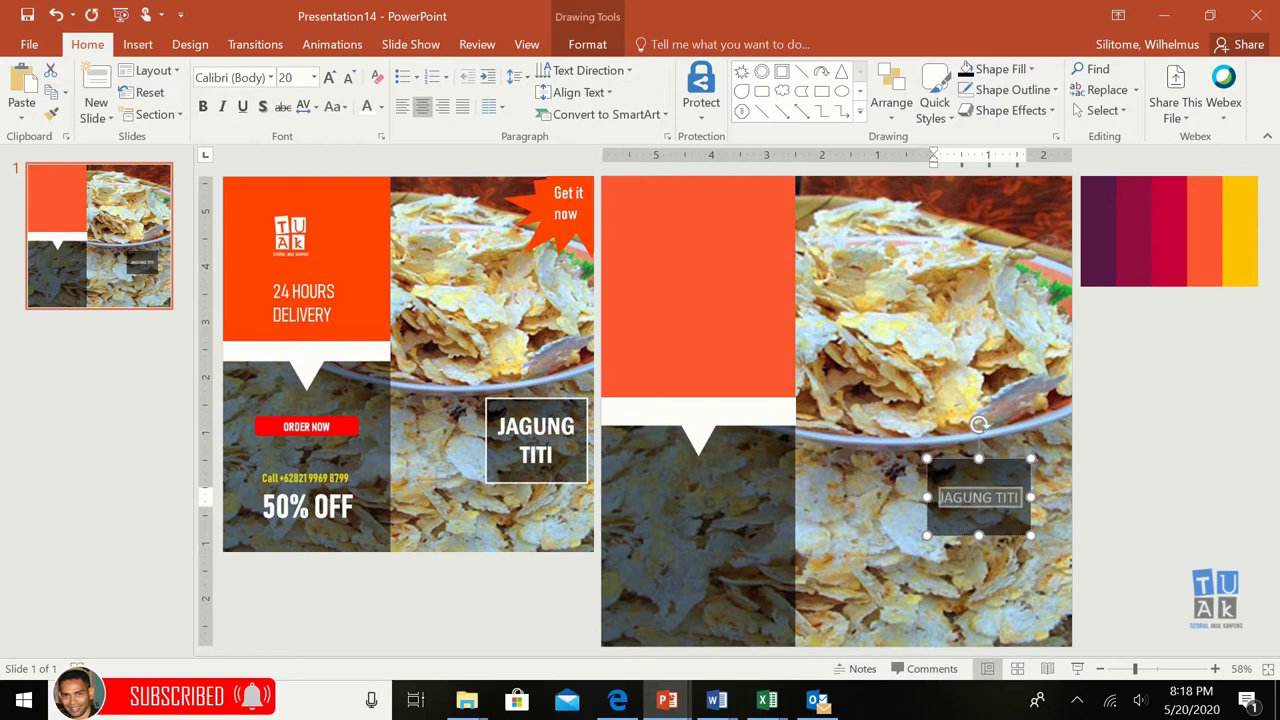
key("ctrl+shift+period")
key("ctrl+shift+period")
key("ctrl+shift+period")
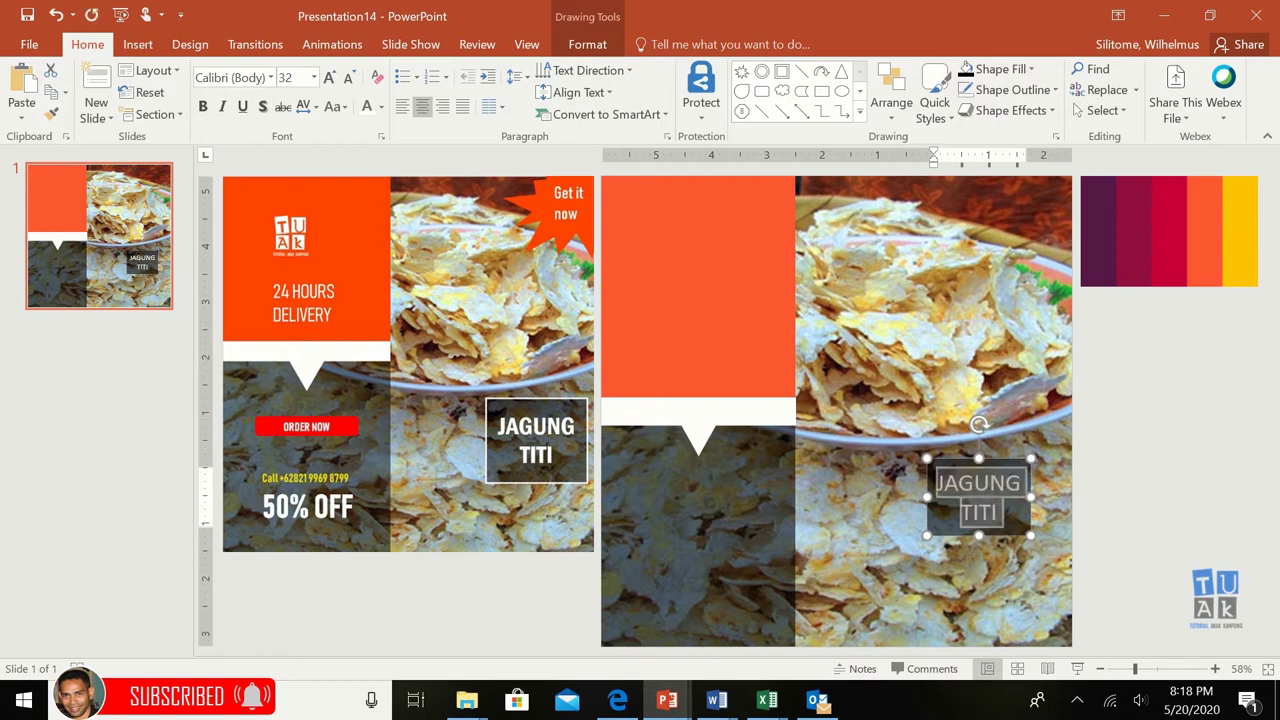
key("ctrl+shift+period")
key("ctrl+shift+comma")
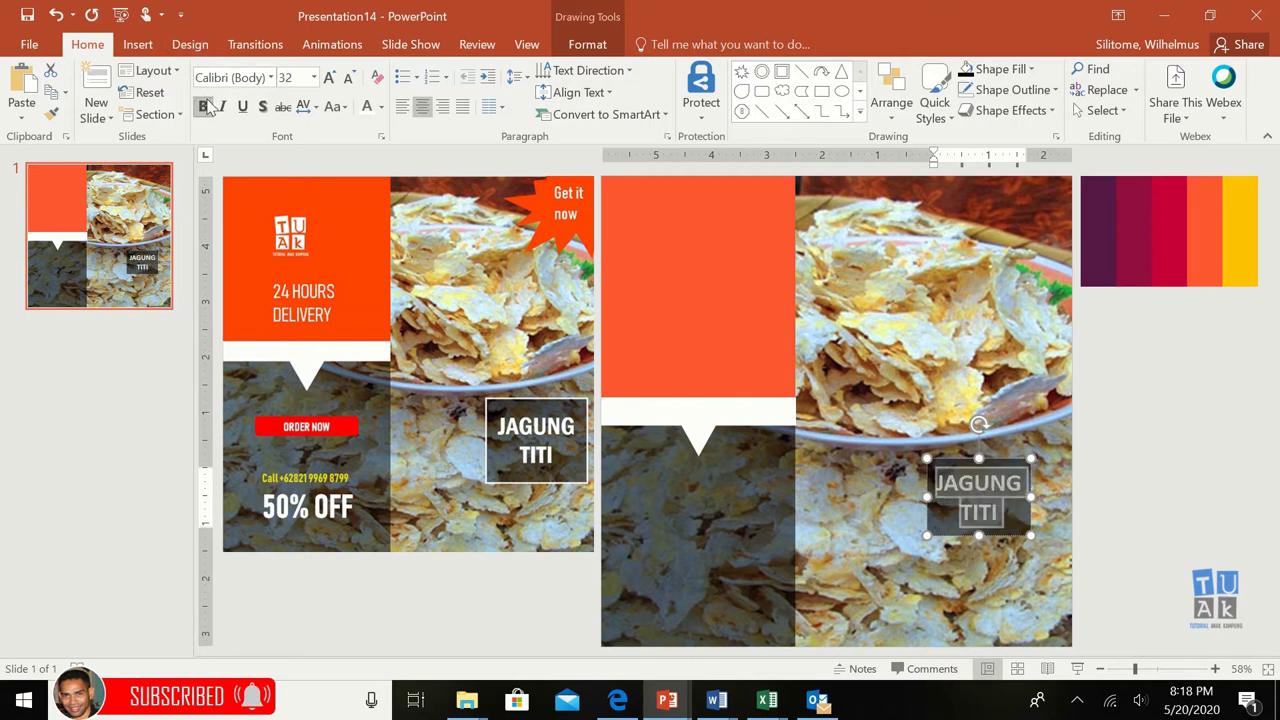
left_click(1026, 523)
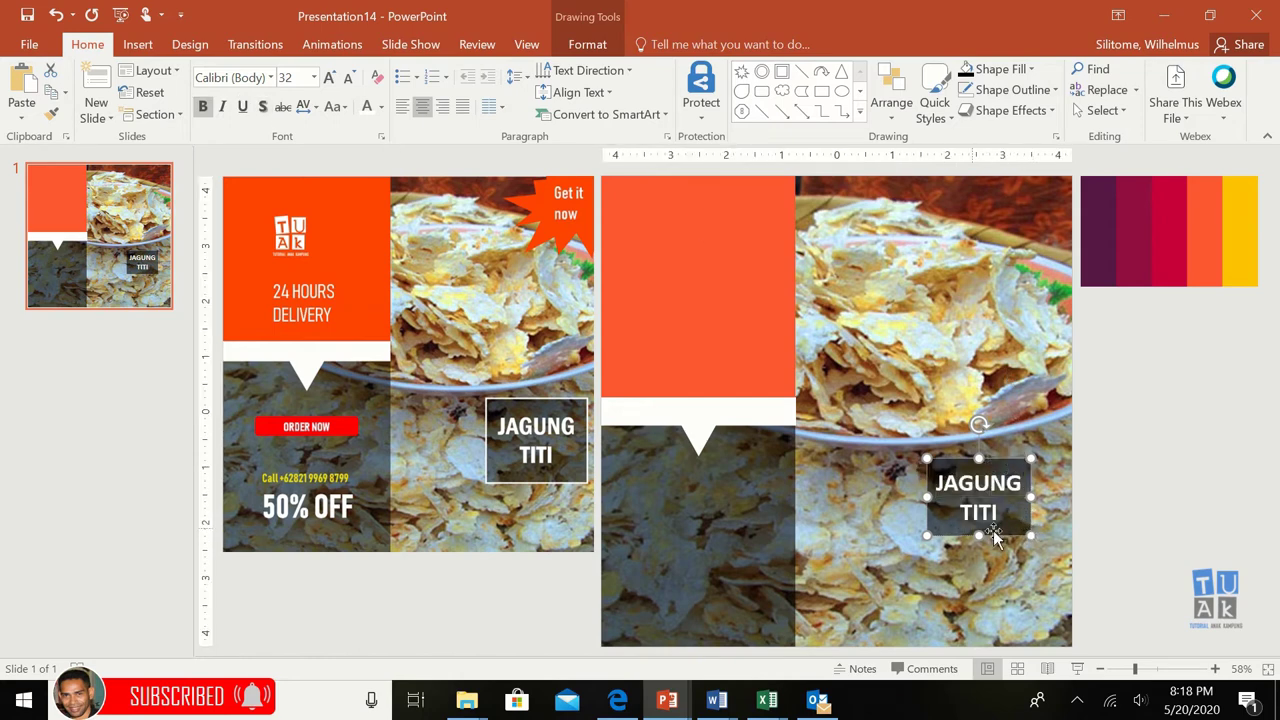
Outline the JAGUNG TITI box in white, then set the outline weight to 3 pt.
left_click(600, 50)
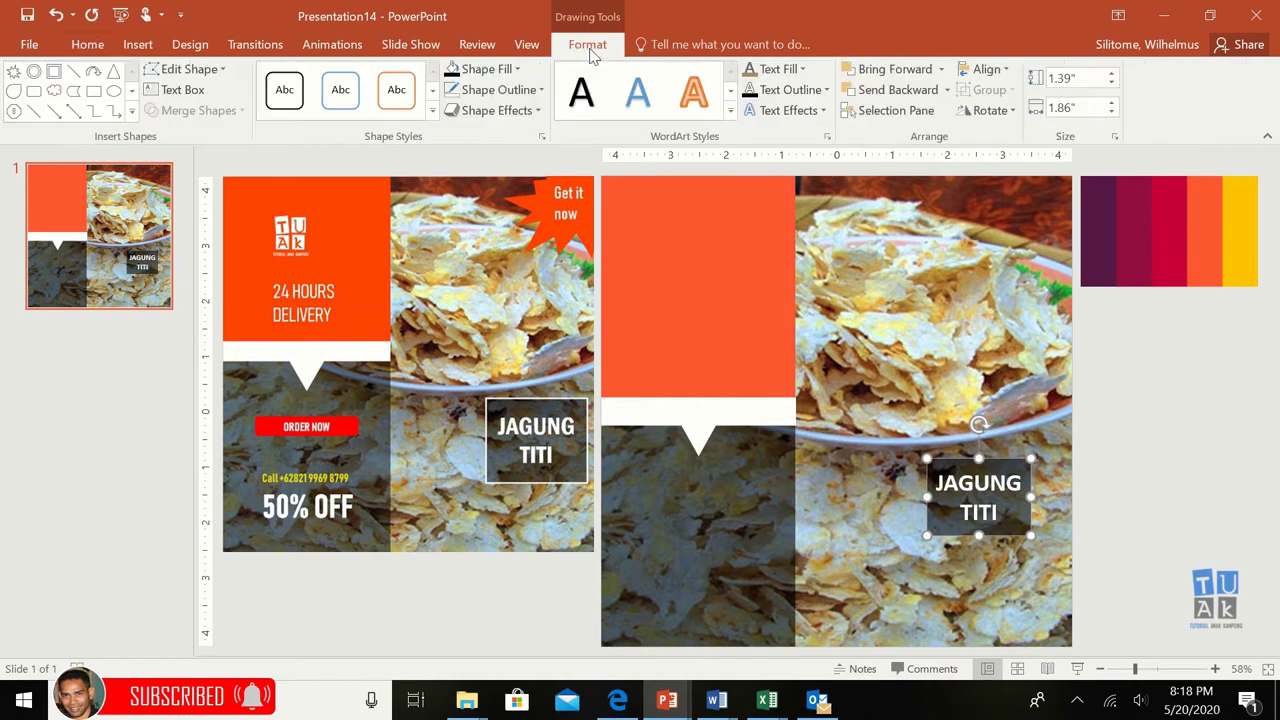
left_click(540, 90)
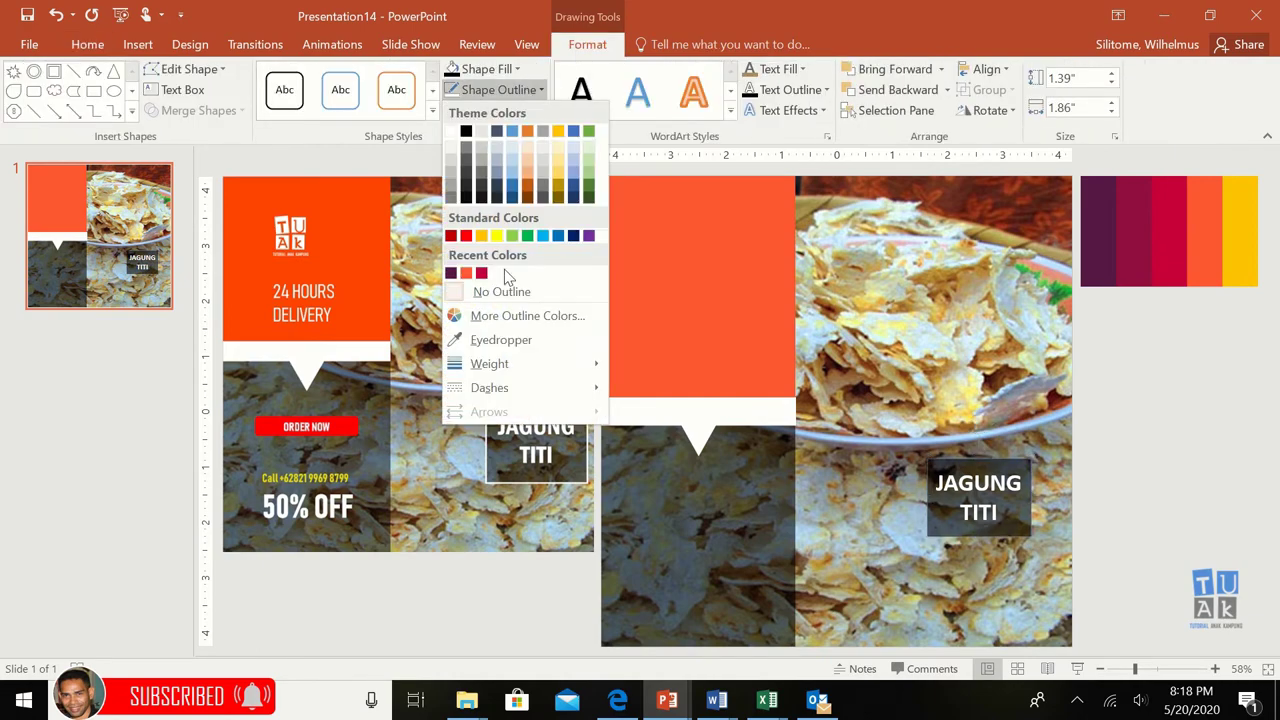
left_click(456, 134)
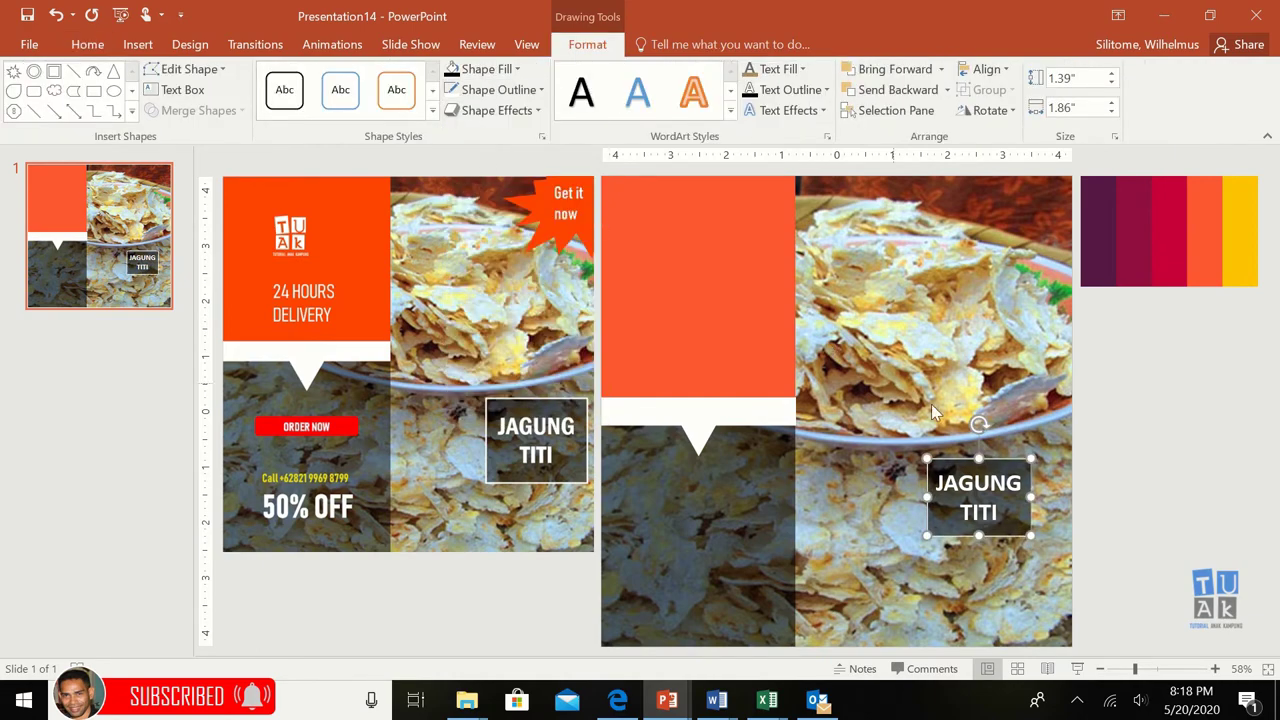
left_click(1147, 486)
left_click(990, 460)
left_click(500, 89)
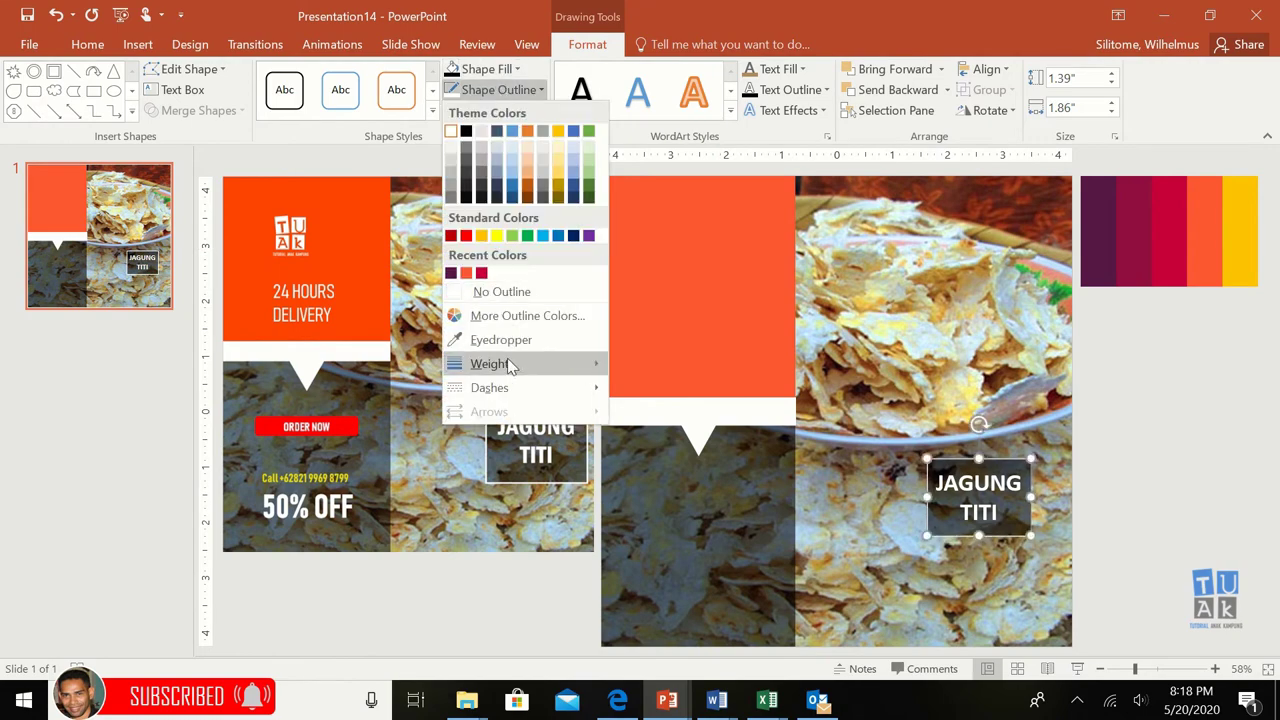
mouse_move(583, 363)
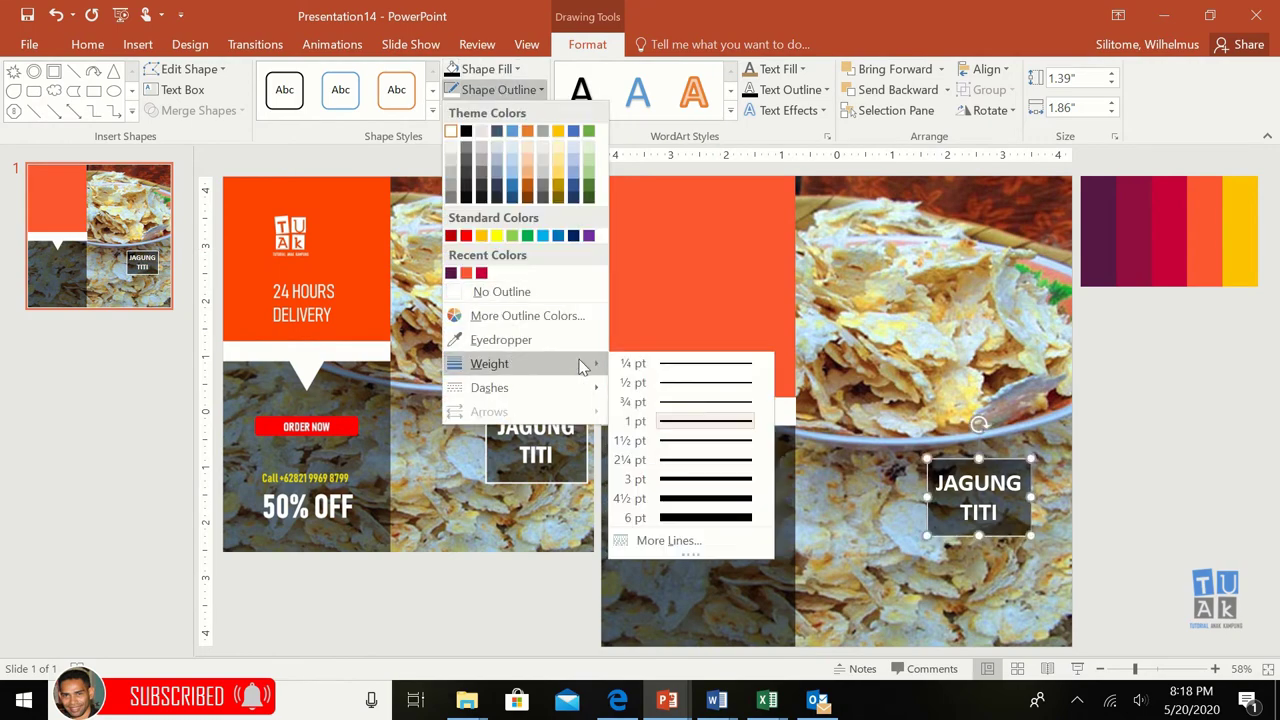
left_click(714, 479)
left_click(1152, 484)
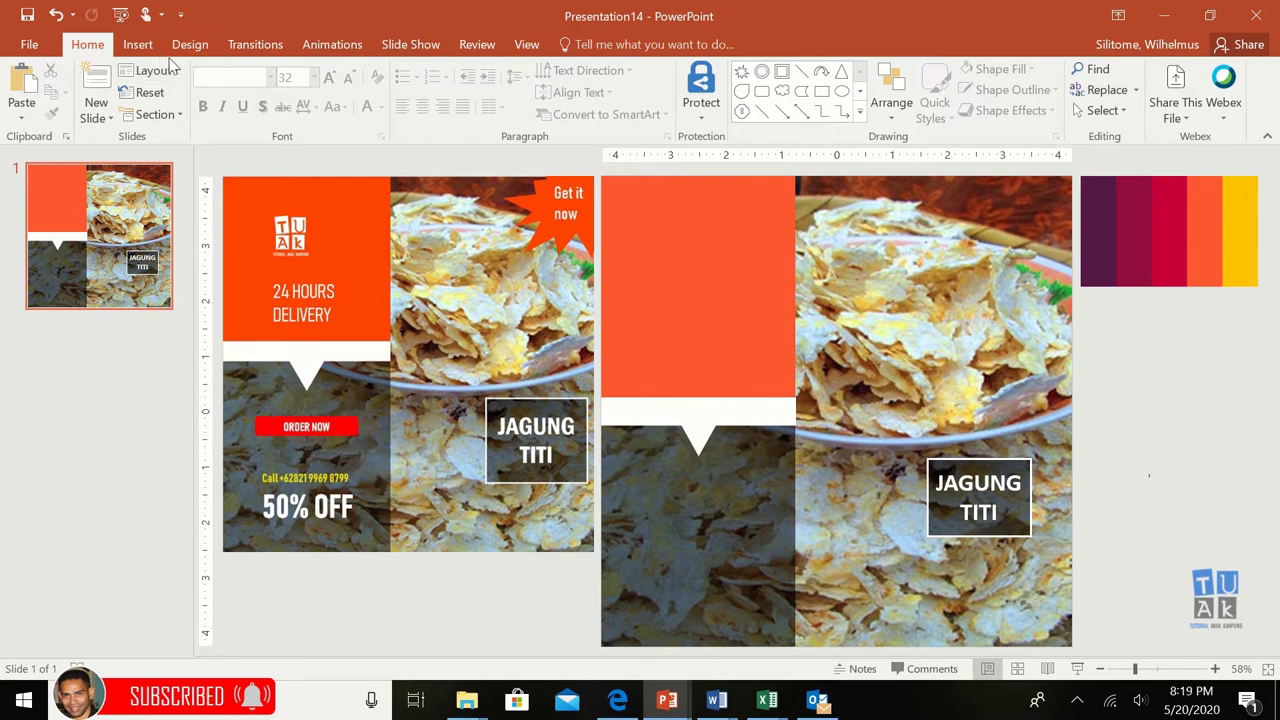
Add a text box on the photo reading PESAN SEKARANG.
left_click(140, 46)
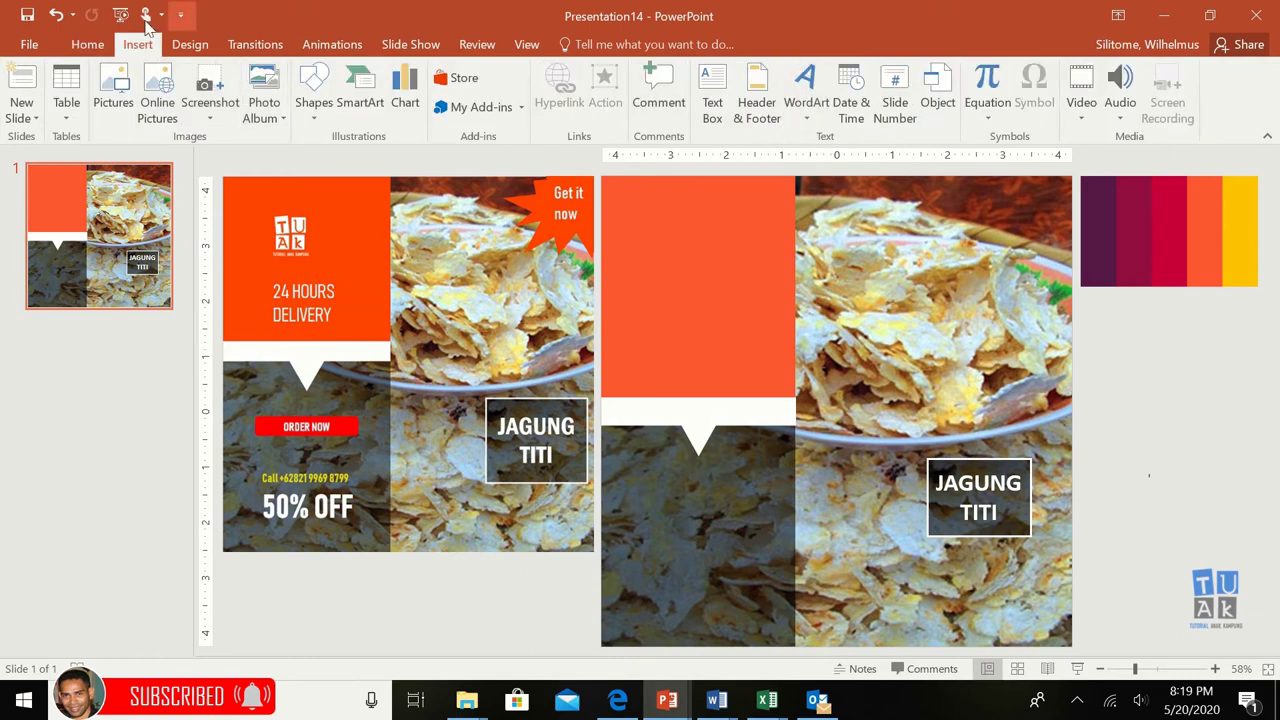
left_click(712, 100)
left_click(872, 398)
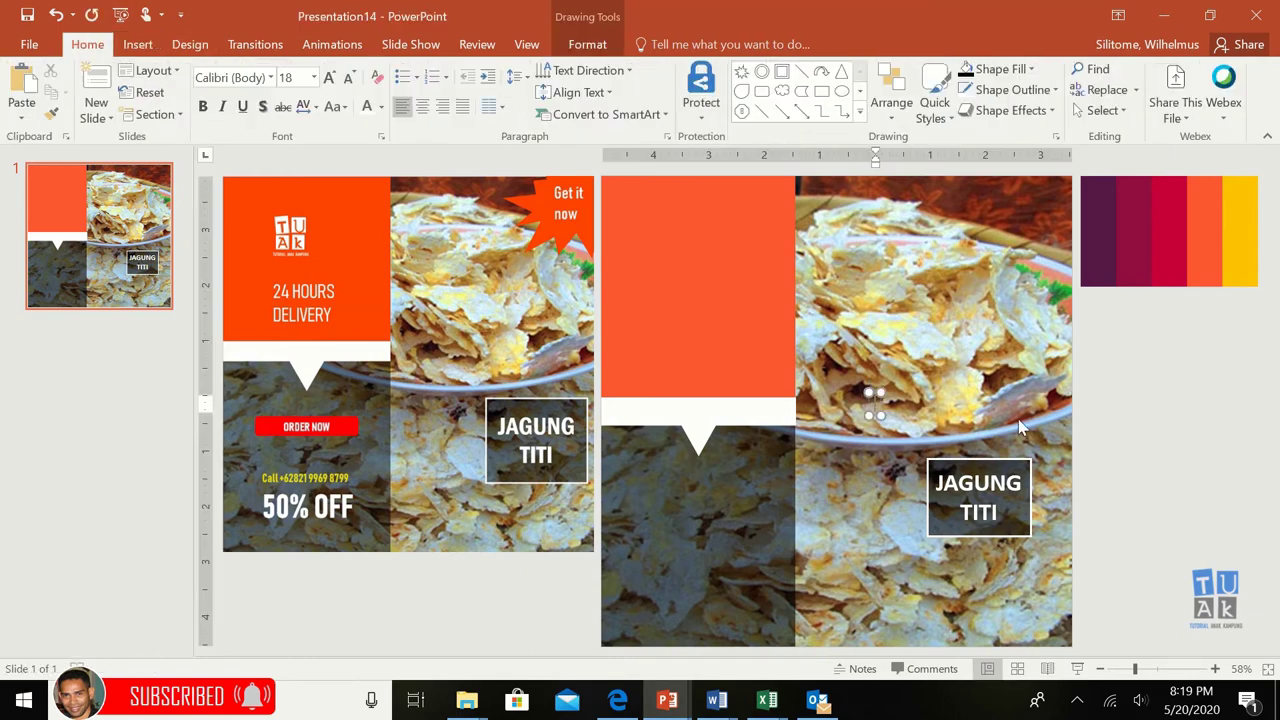
type("PESAN SEKARANG")
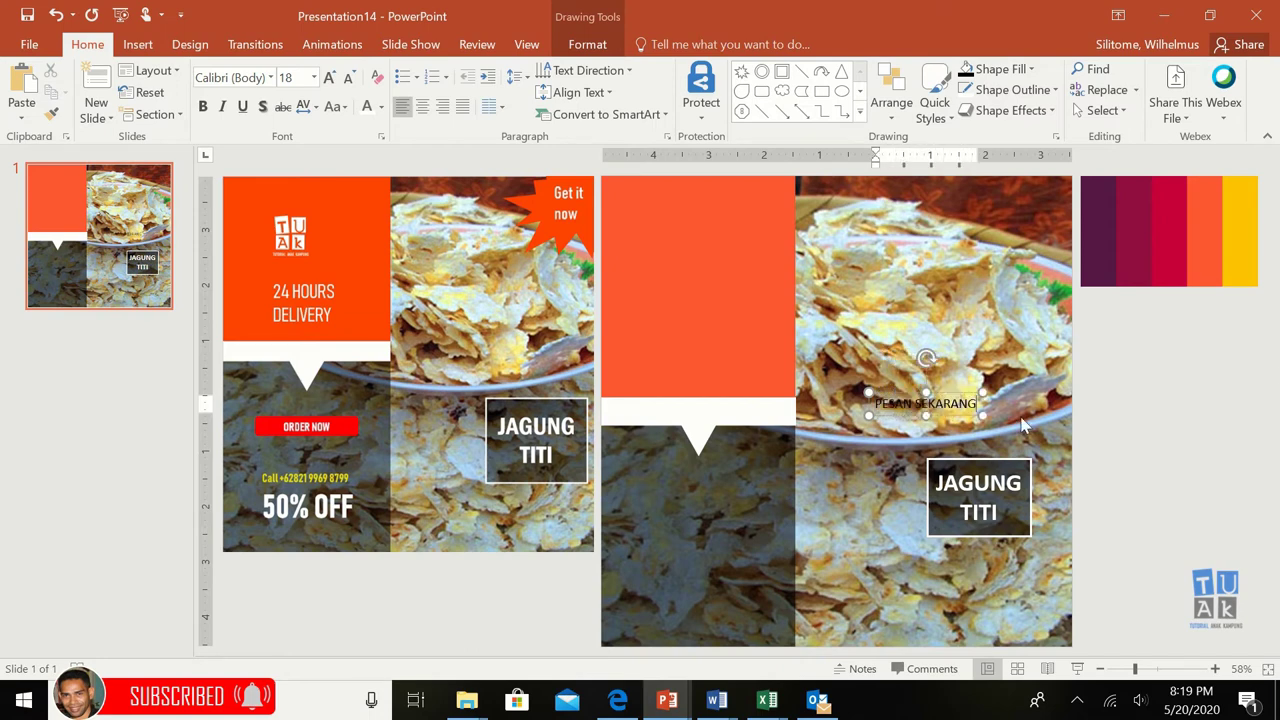
Make the PESAN SEKARANG text white and move its box just right of the slide.
left_click(974, 395)
left_click(383, 109)
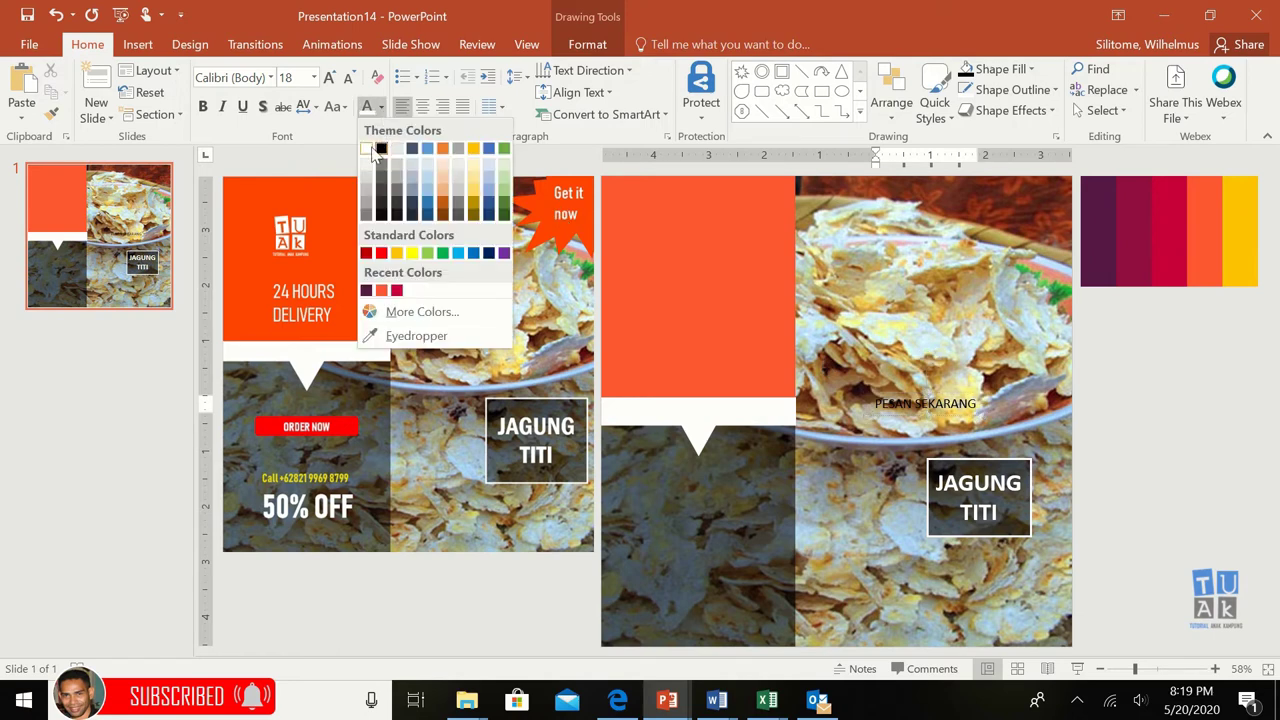
left_click(928, 362)
left_click_drag(946, 392, 1201, 375)
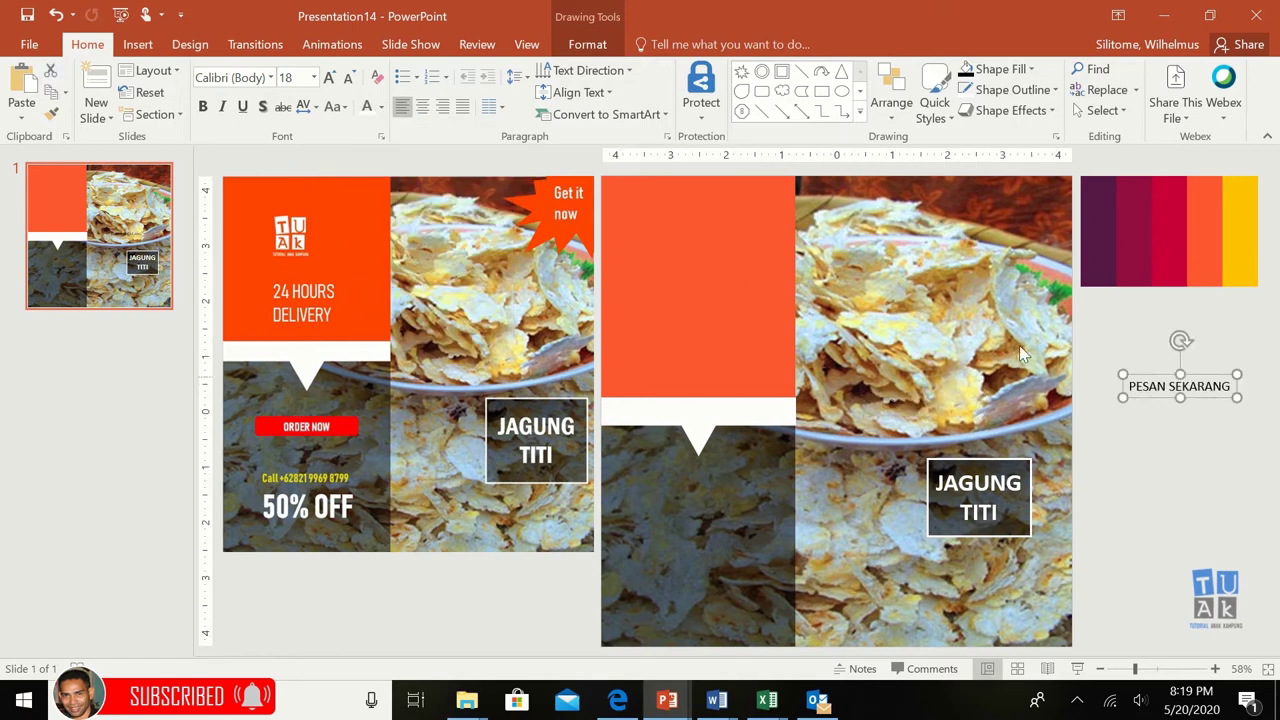
left_click(366, 106)
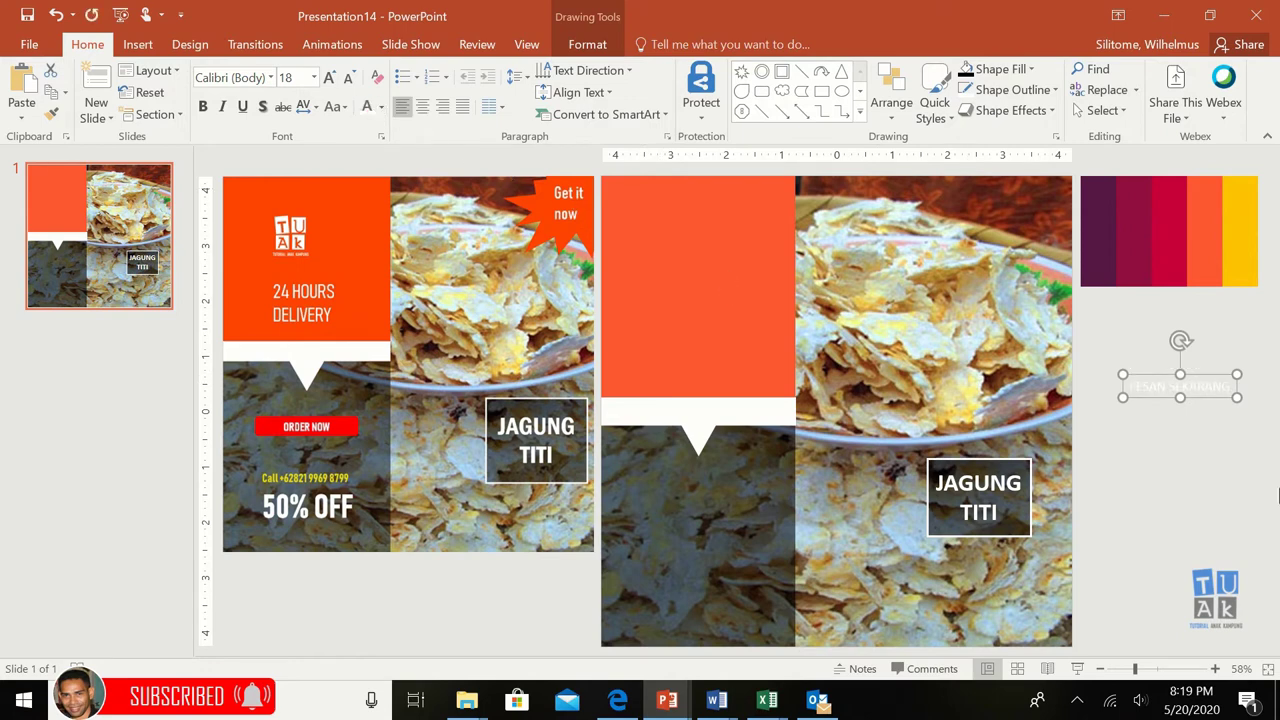
left_click(1177, 452)
left_click(1150, 386)
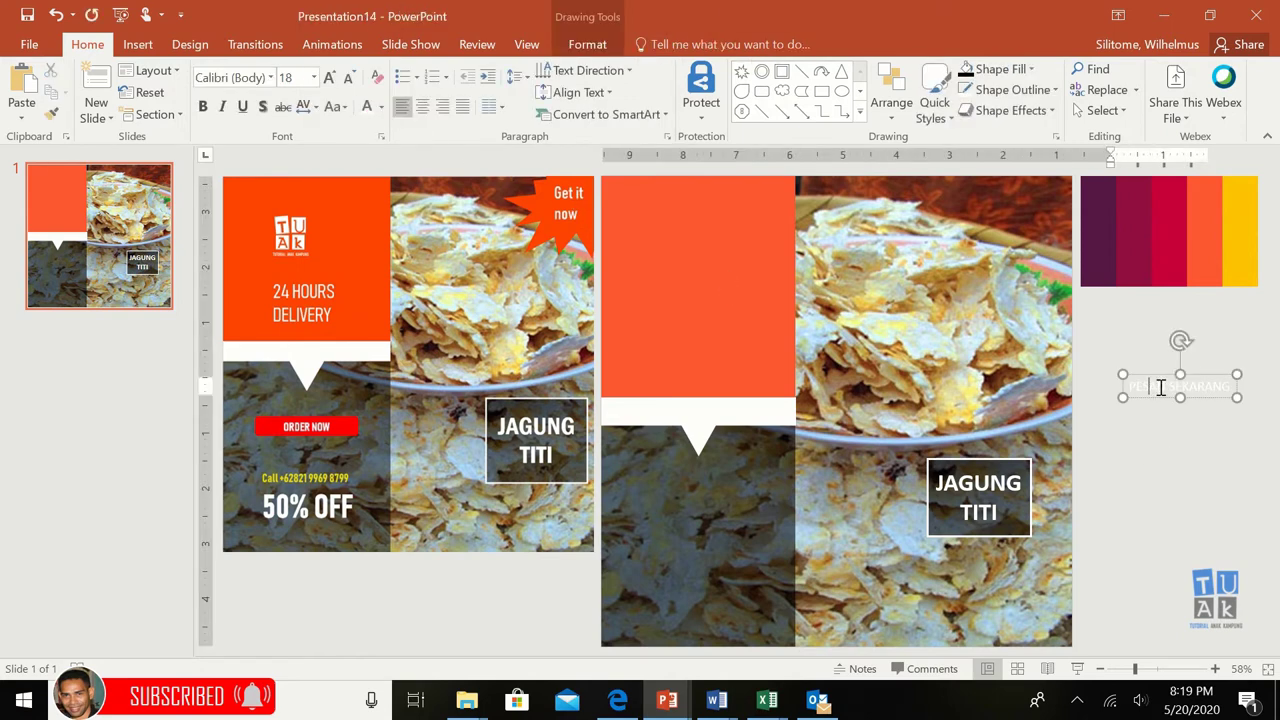
left_click(1167, 376)
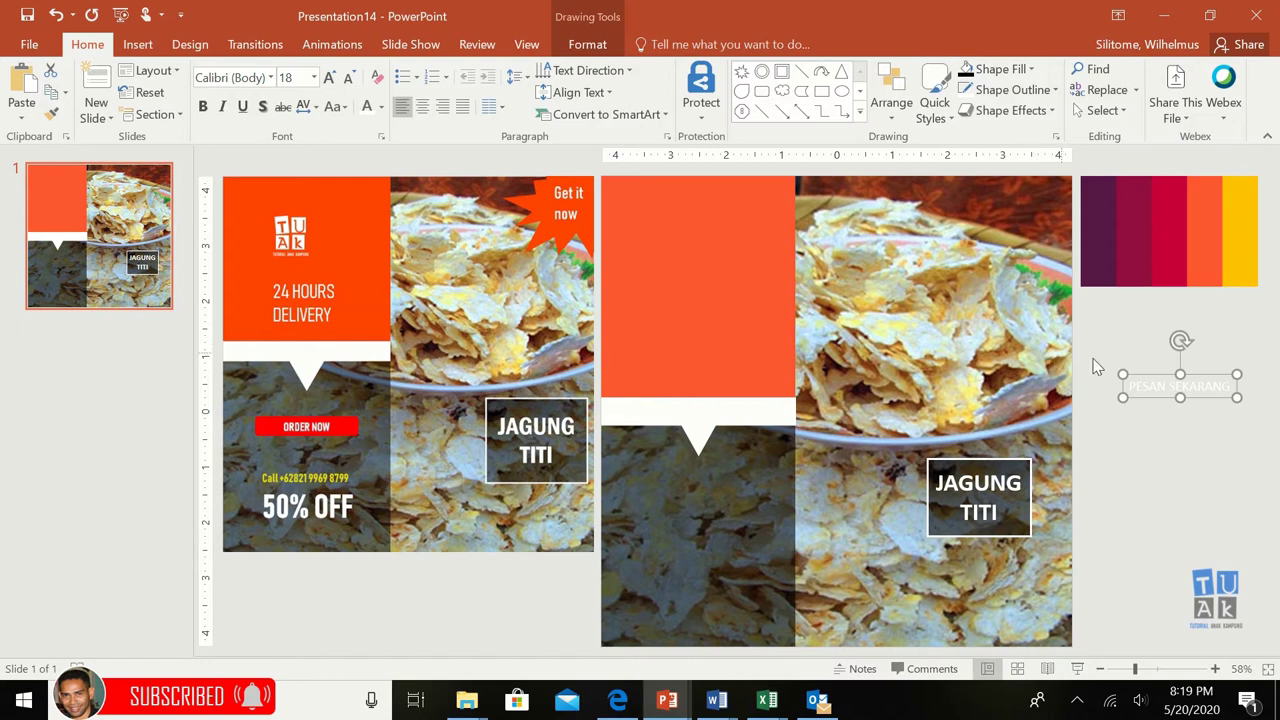
Move PESAN SEKARANG up under the colour swatches and browse the font list.
left_click_drag(1162, 383, 1121, 337)
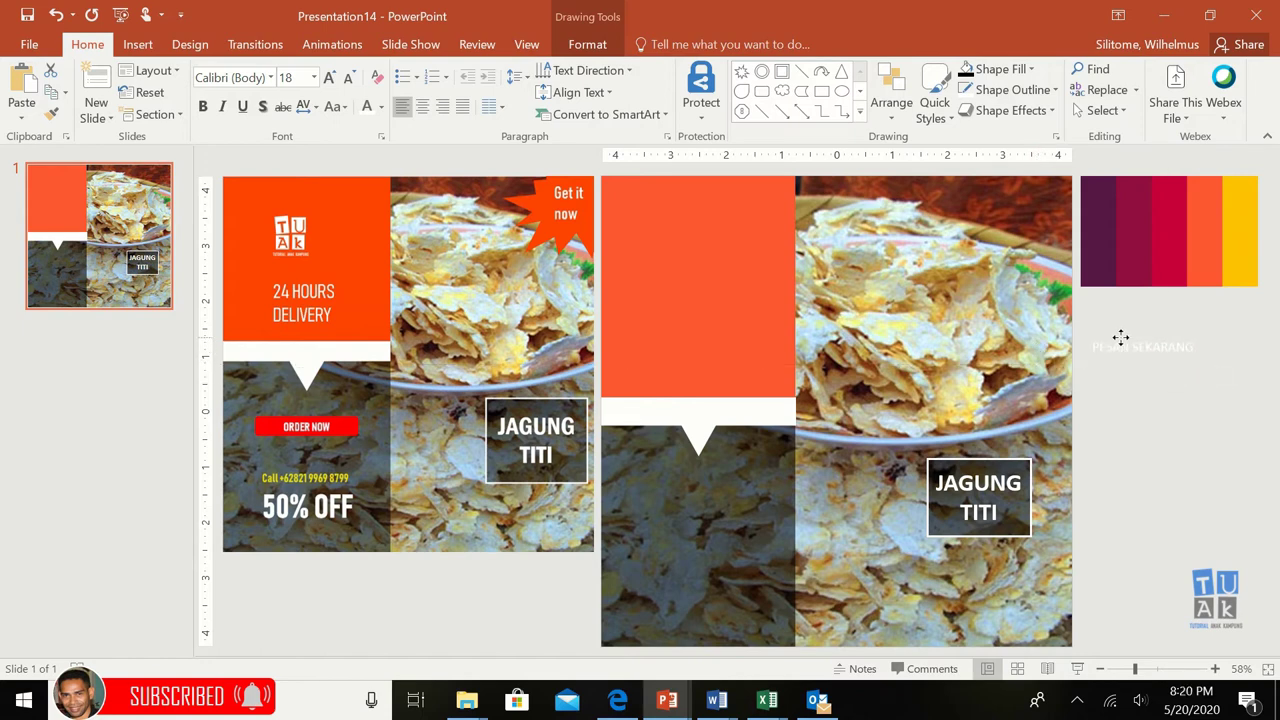
left_click(272, 78)
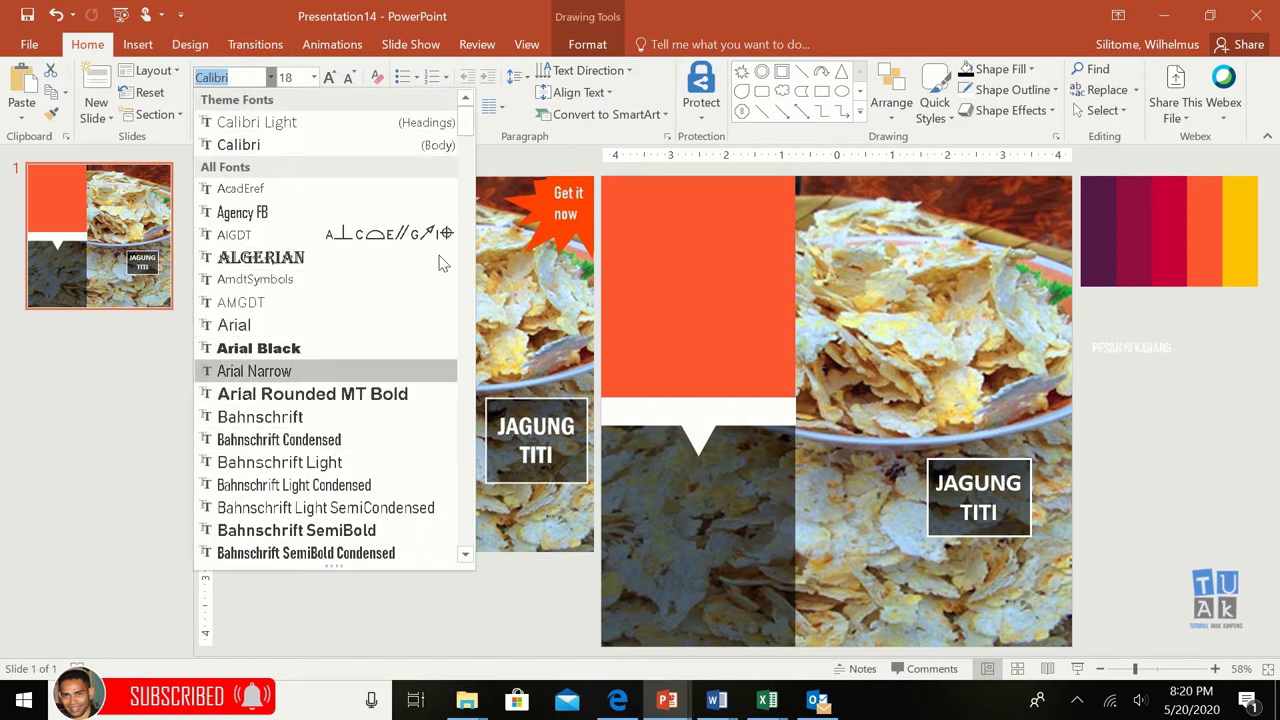
mouse_move(465, 122)
left_mouse_down()
mouse_move(472, 362)
mouse_move(472, 345)
left_mouse_up()
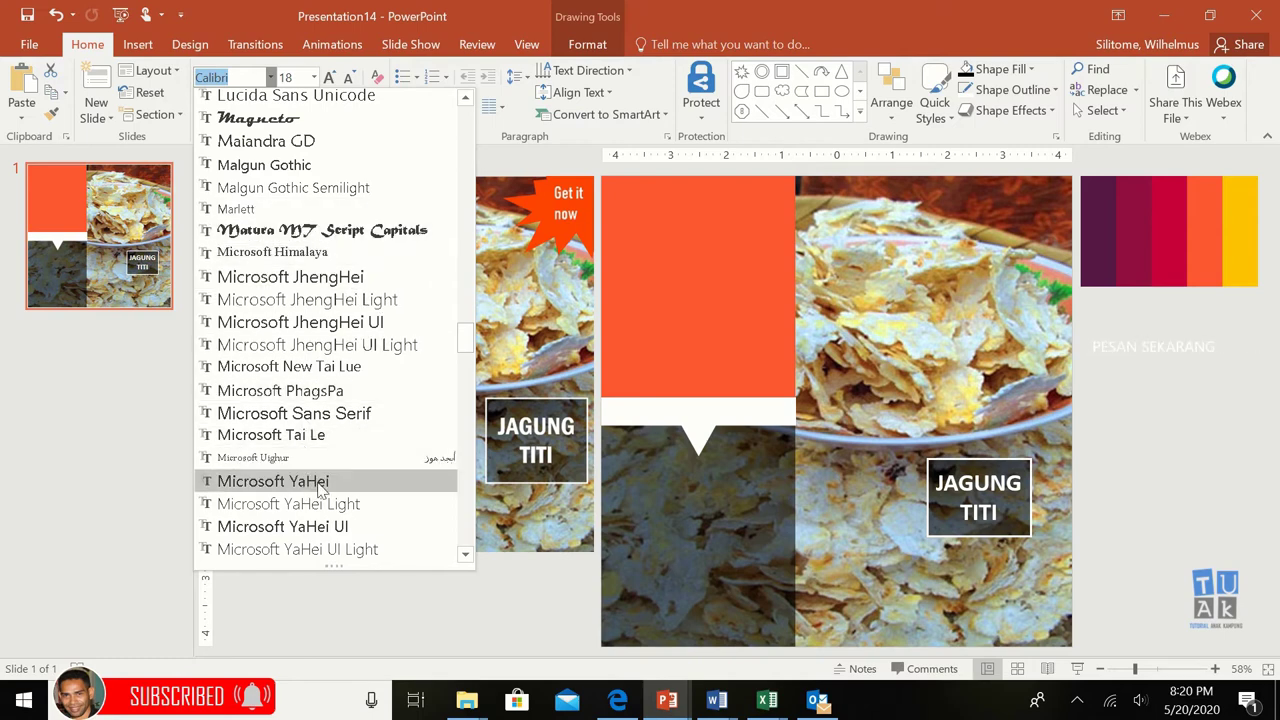
left_click_drag(466, 334, 466, 283)
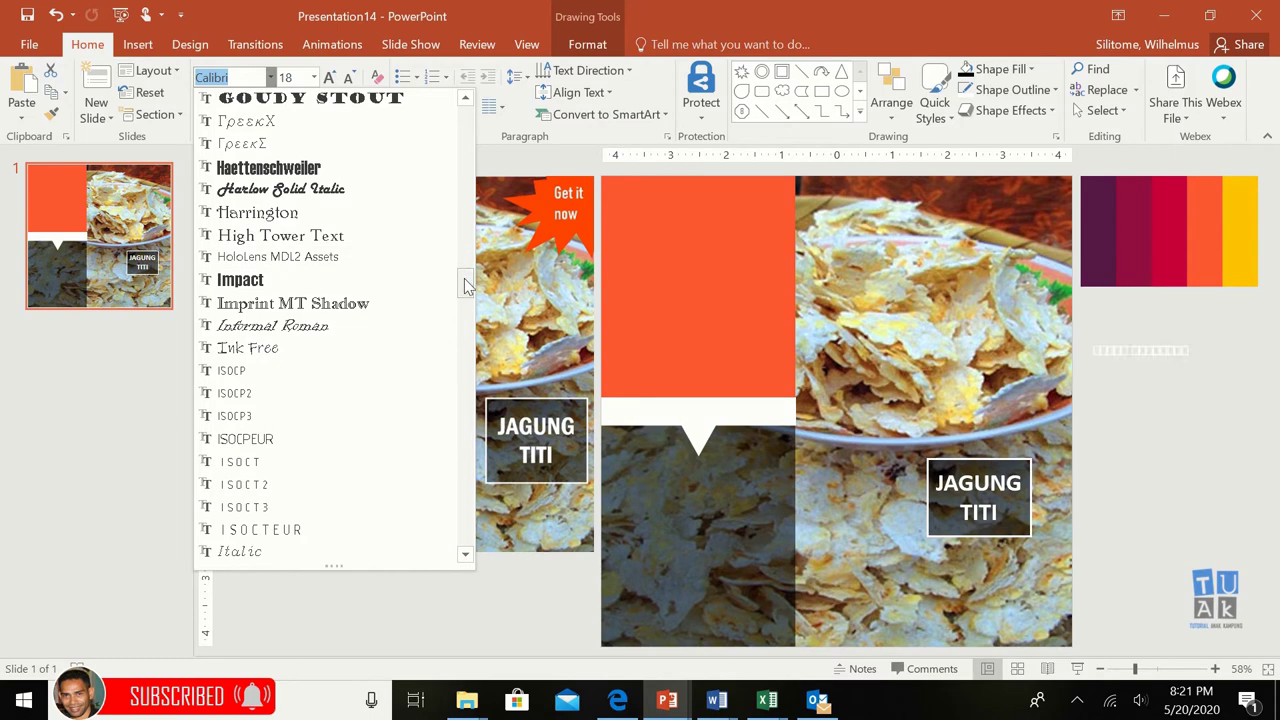
left_click(1118, 447)
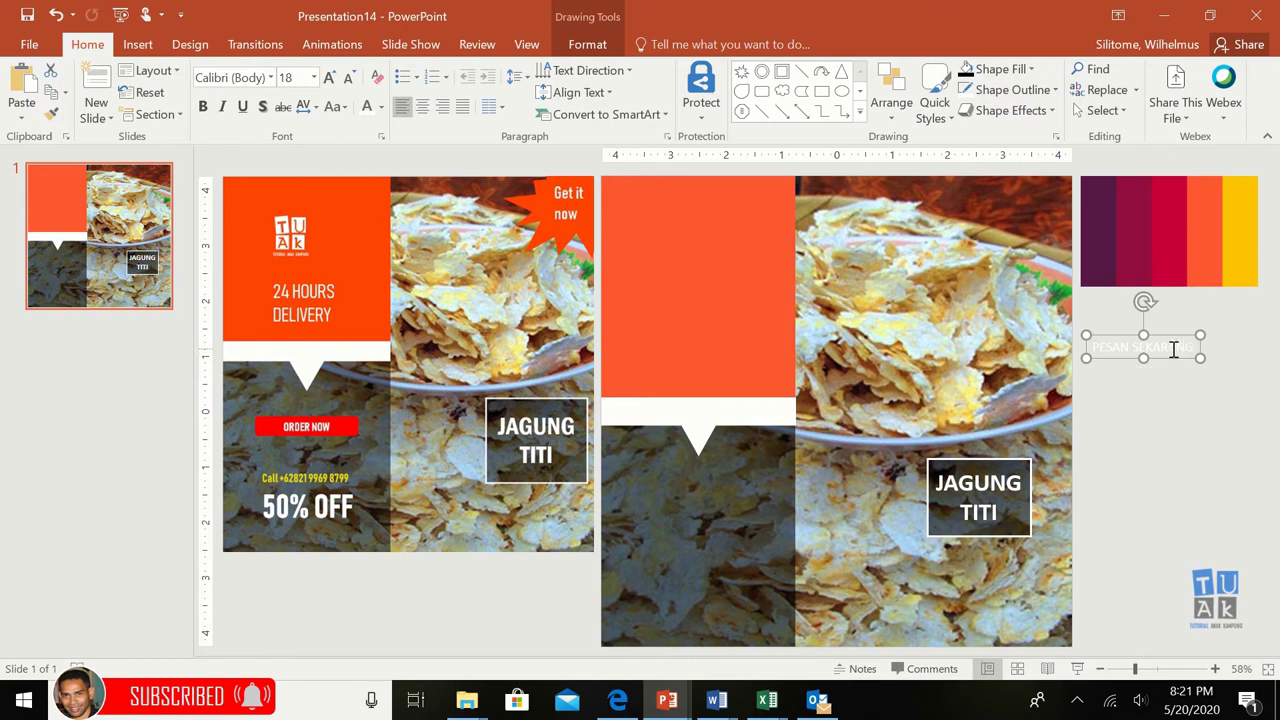
Set the JAGUNG TITI text in Bahnschrift Condensed.
left_click(1000, 492)
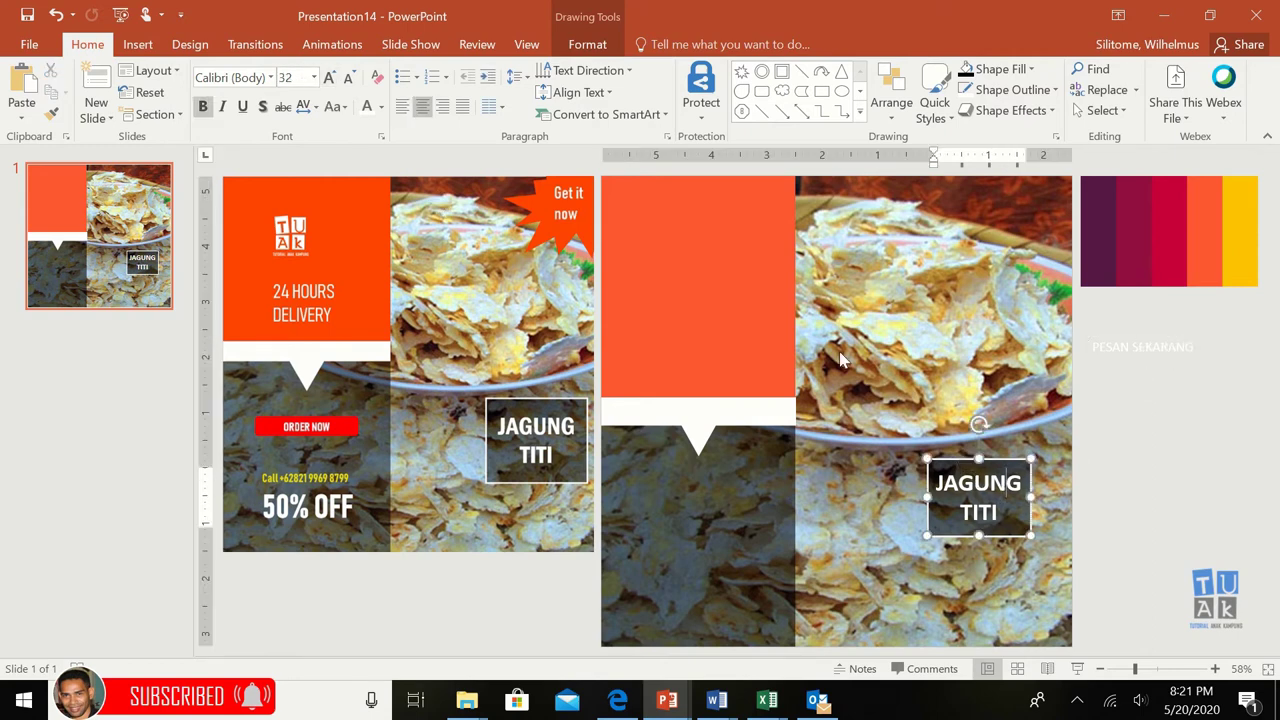
left_click(1009, 459)
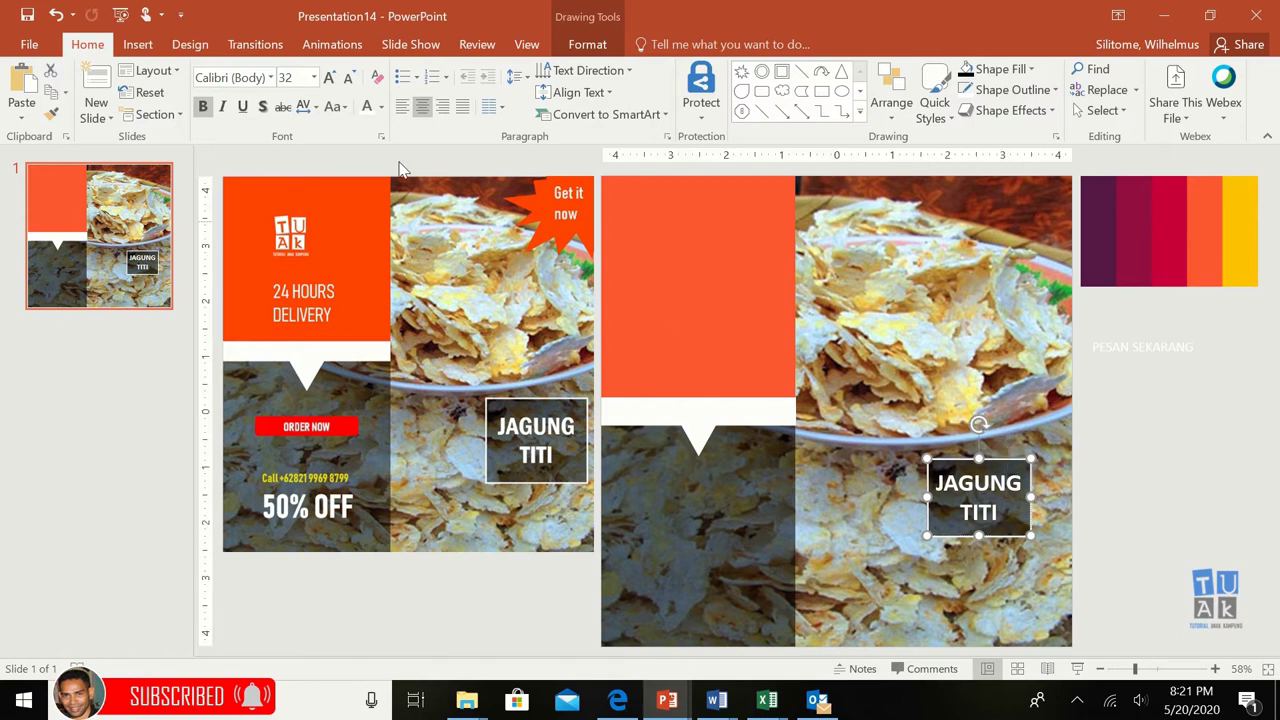
left_click(270, 78)
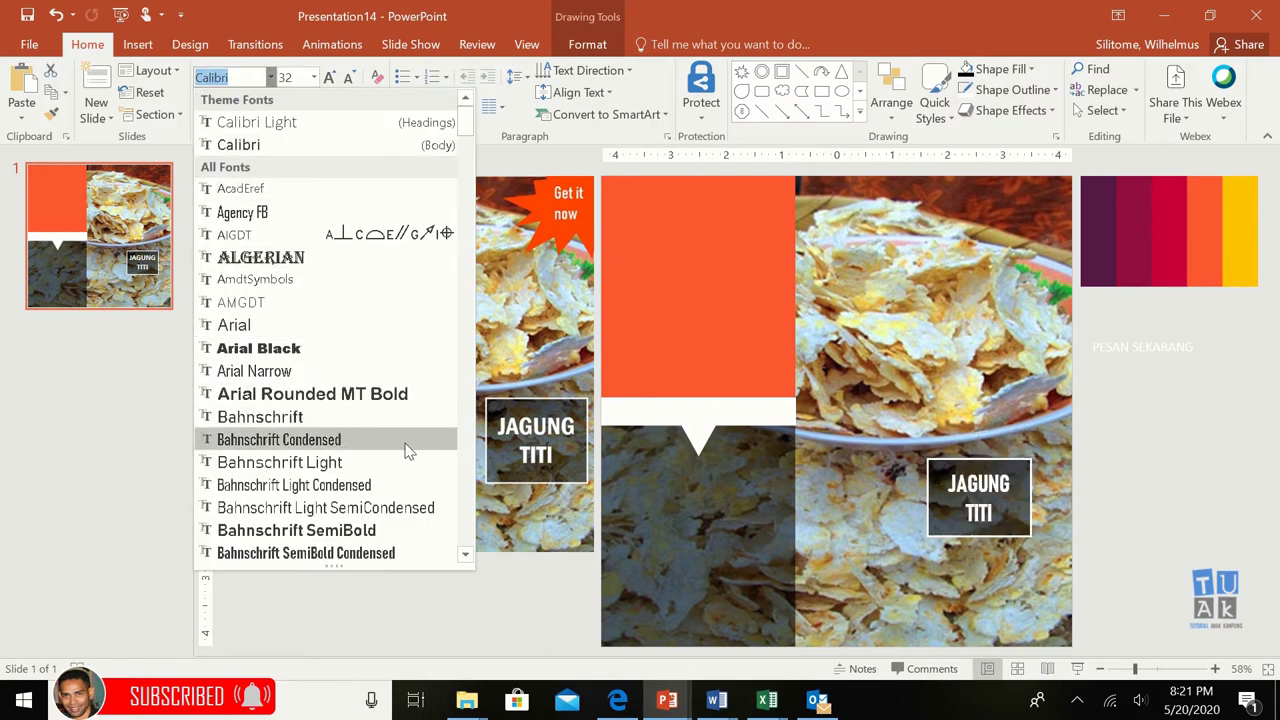
left_click(280, 440)
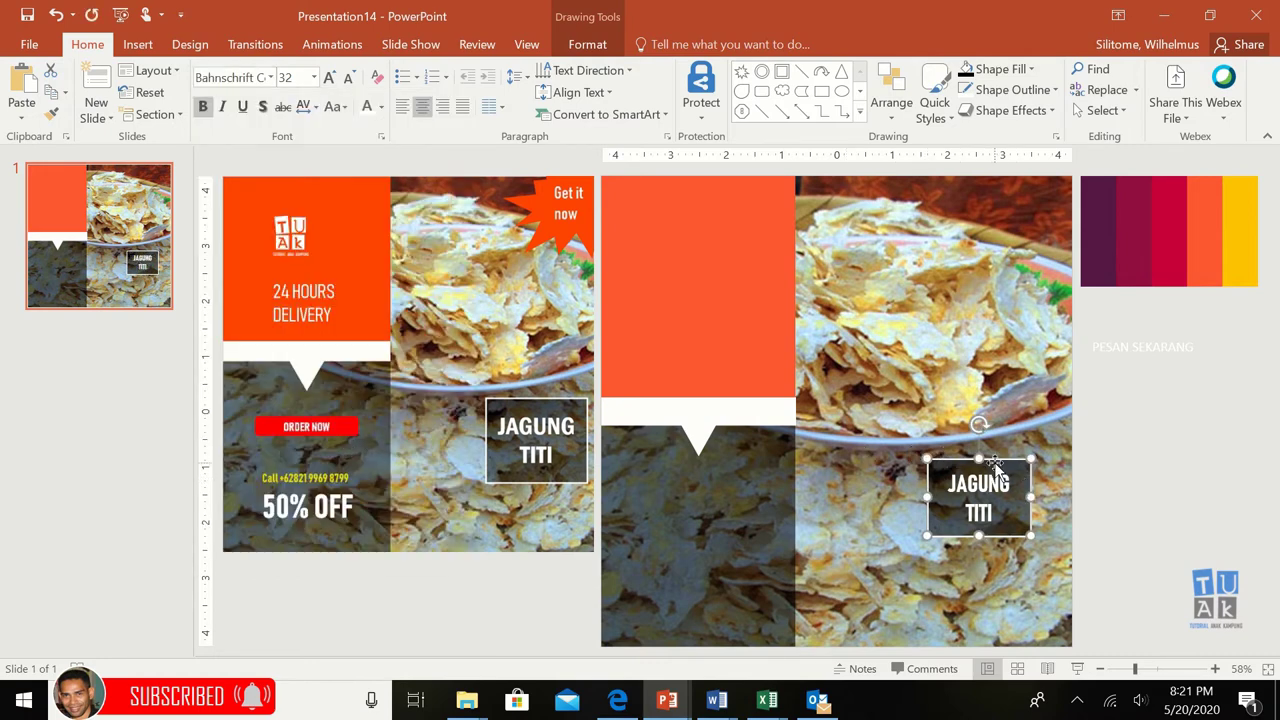
Set PESAN SEKARANG in a Bahnschrift font and shrink it to 16 pt.
left_click(1111, 342)
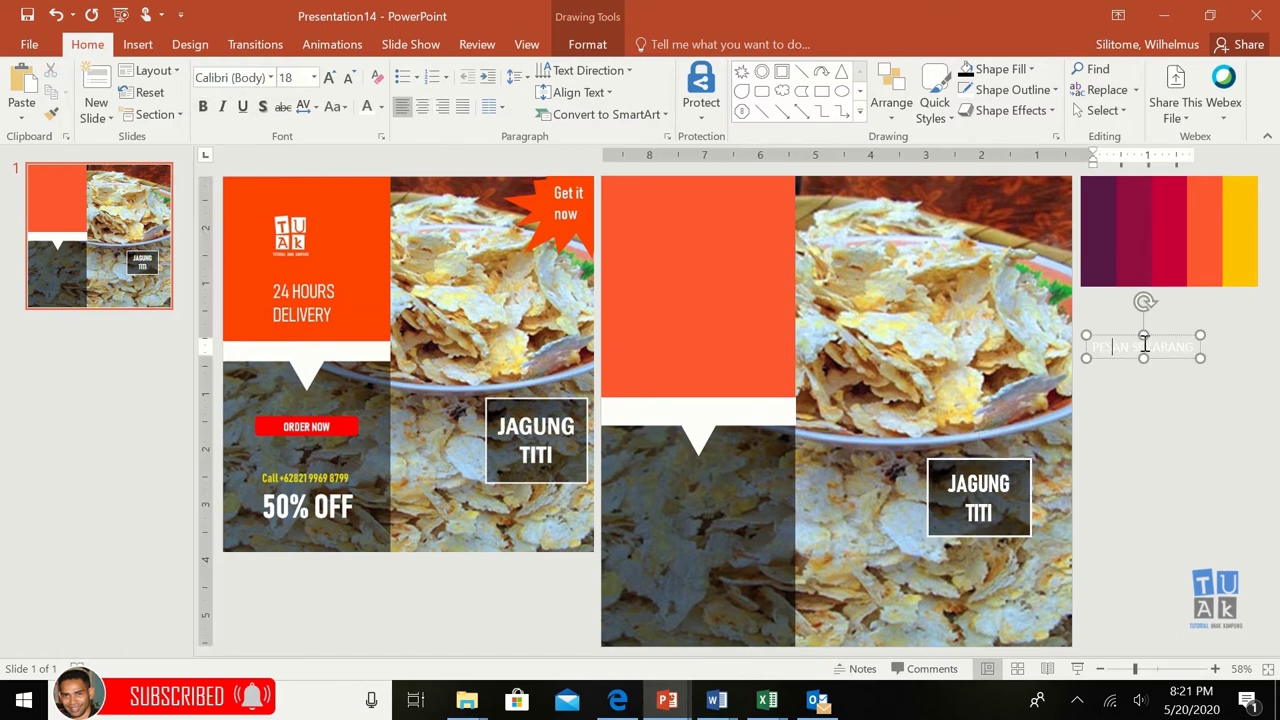
left_click(270, 78)
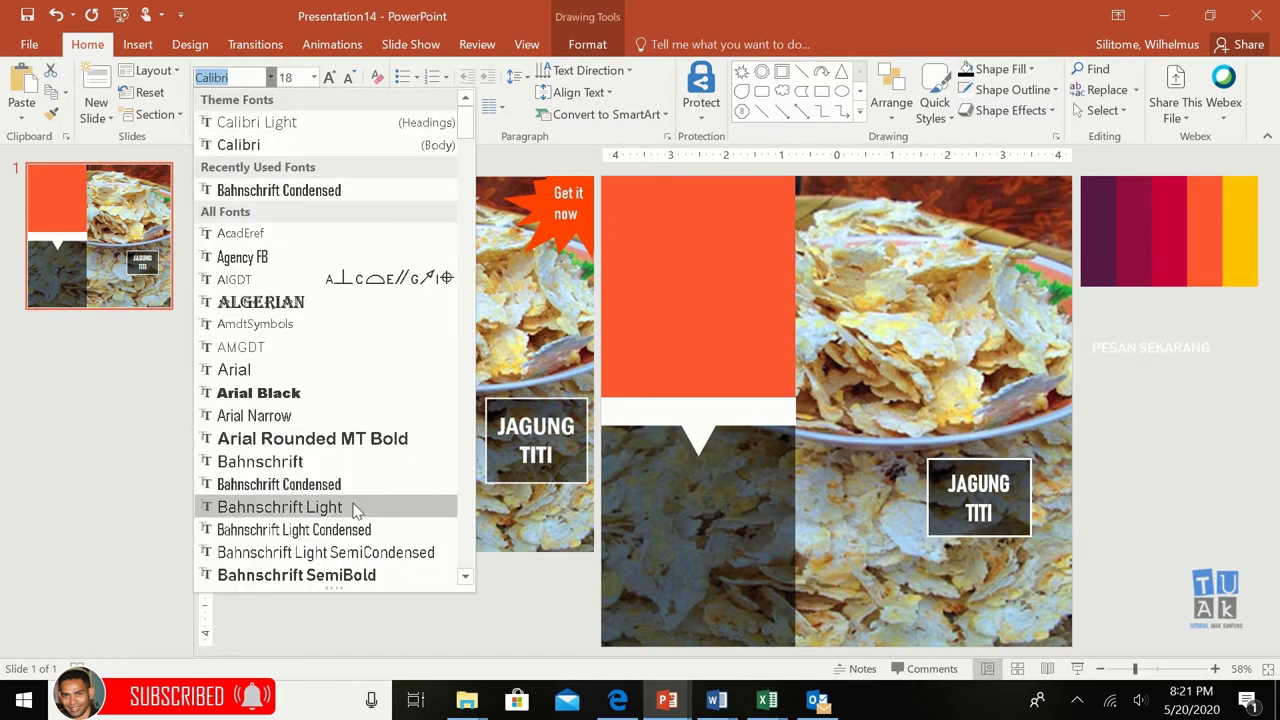
left_click(352, 575)
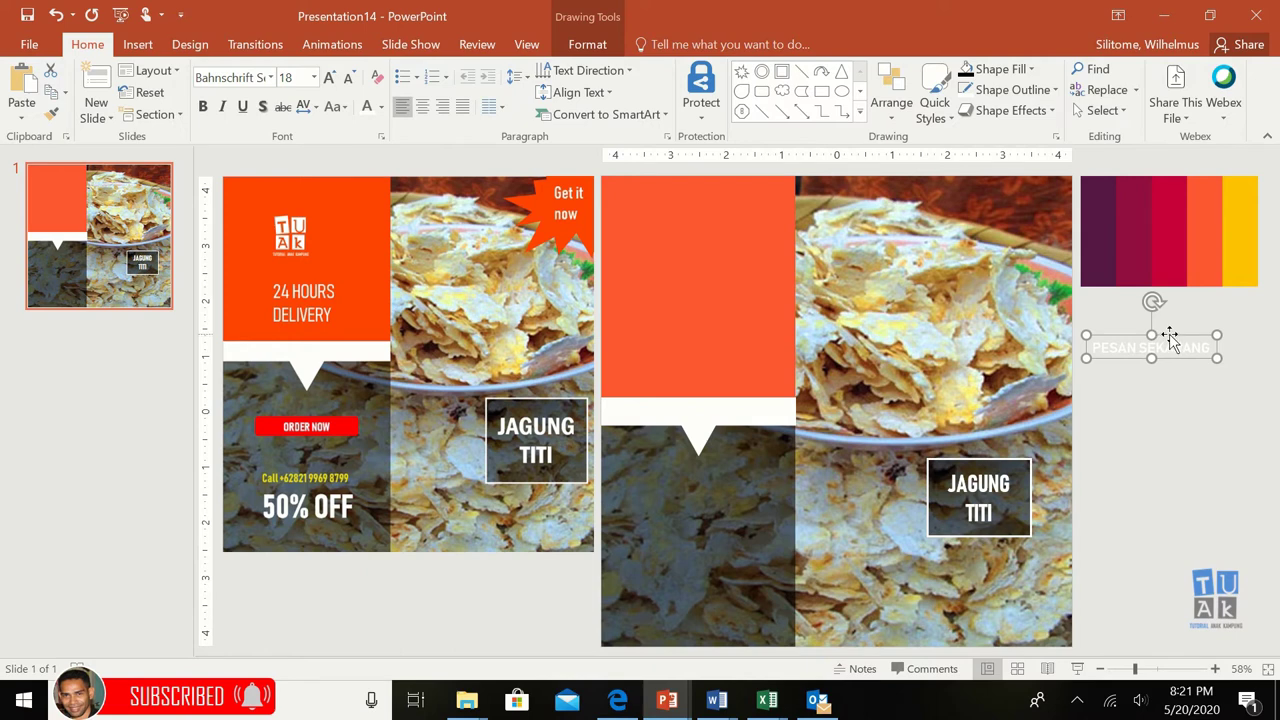
key("ctrl+shift+comma")
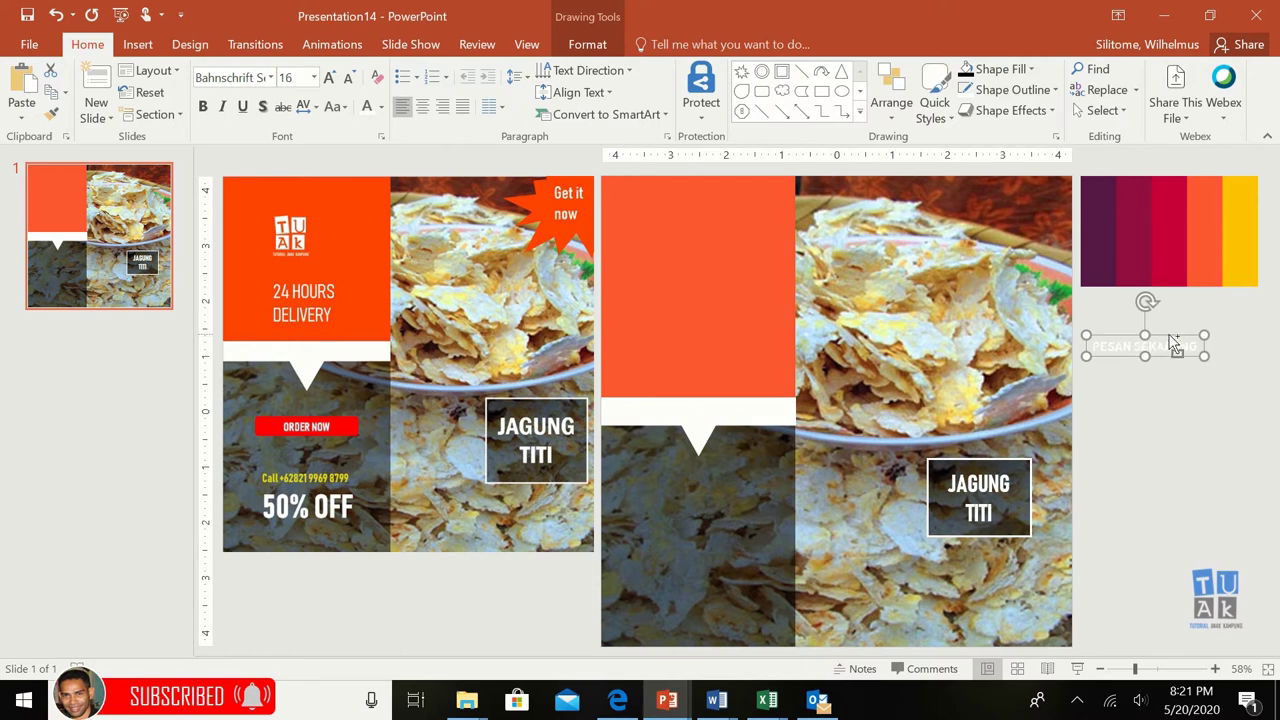
left_click(1186, 416)
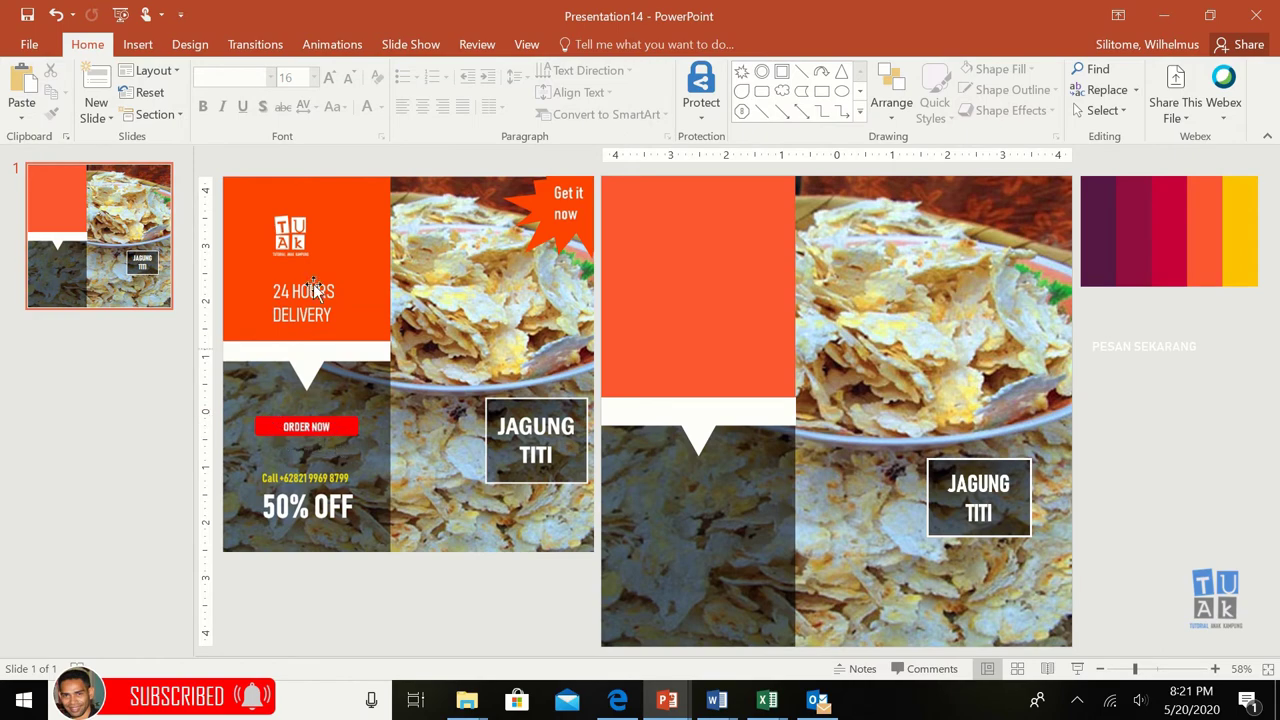
left_click(138, 45)
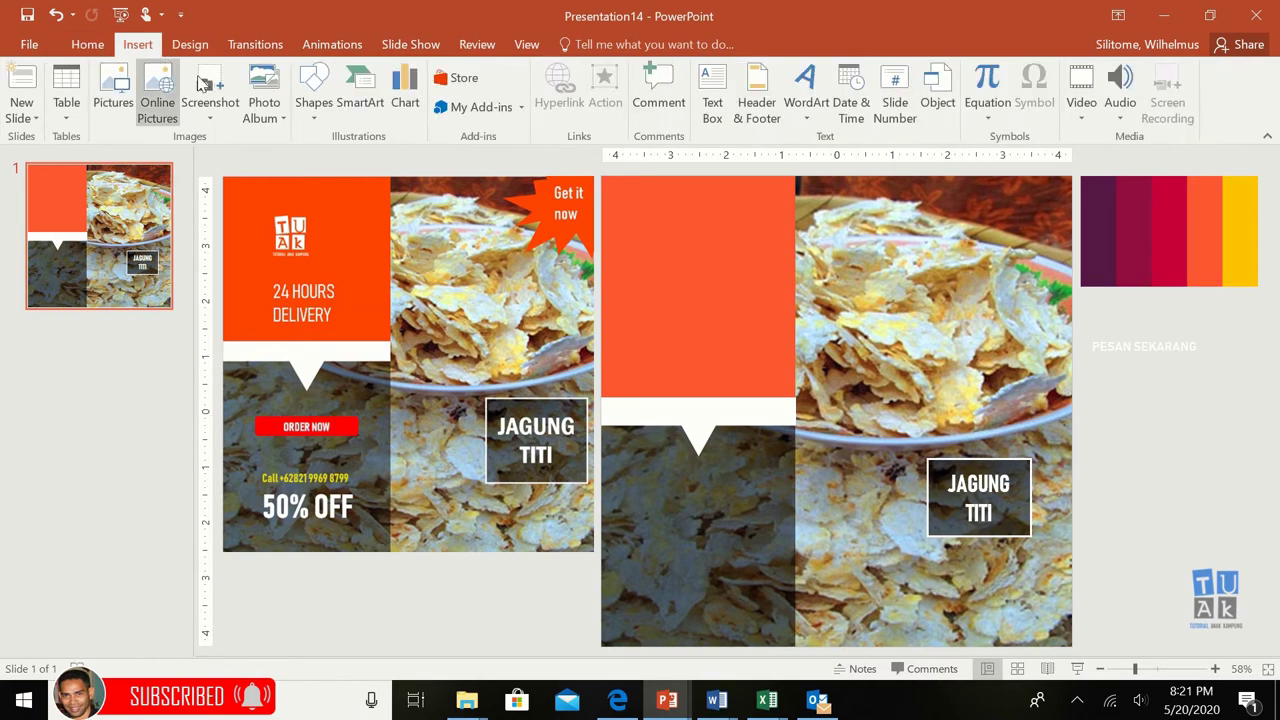
Draw a blue rounded rectangle under the swatches and type PESAN SEKARANG into it.
left_click(304, 118)
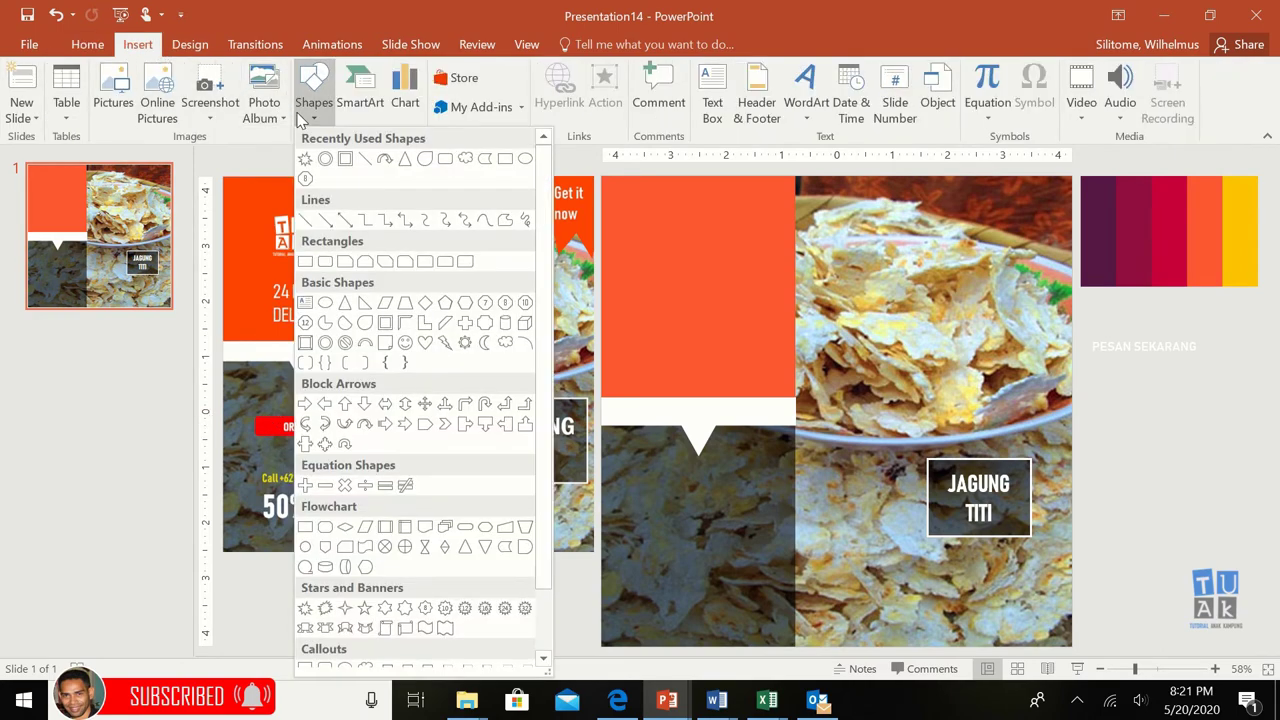
left_click(325, 262)
mouse_move(1099, 374)
left_mouse_down()
mouse_move(1212, 396)
mouse_move(1162, 356)
left_mouse_up()
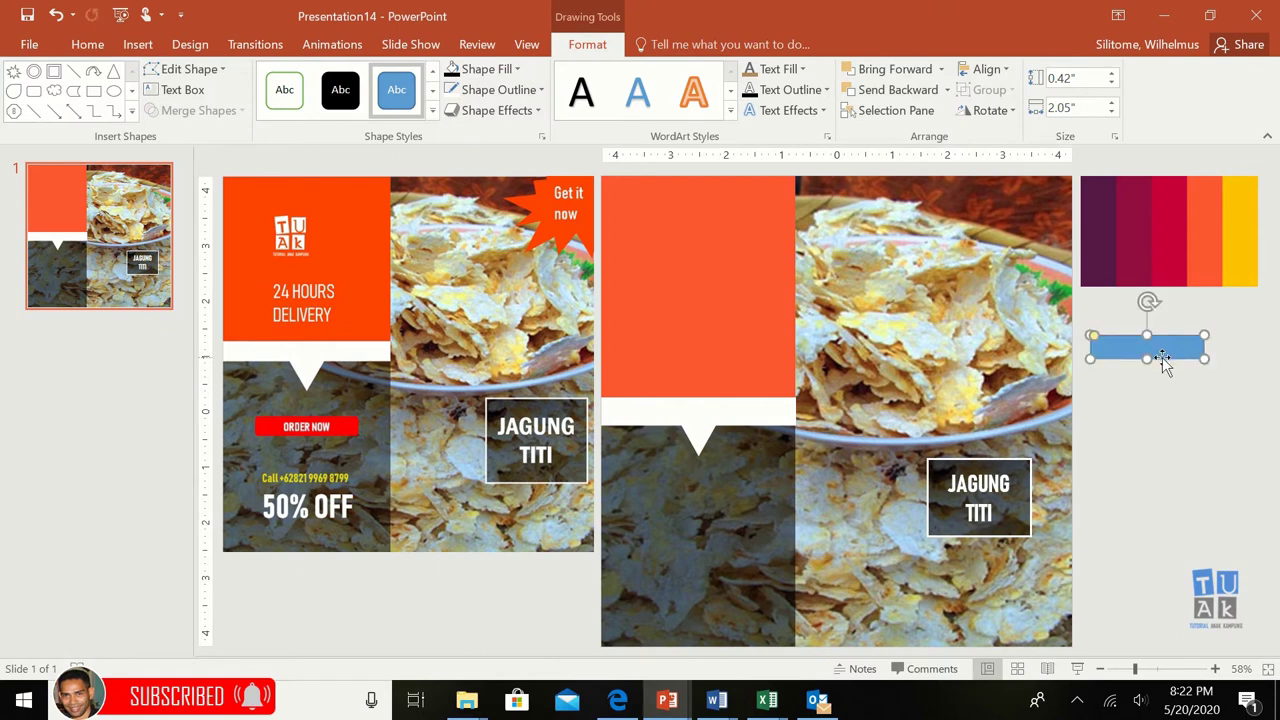
right_click(1161, 357)
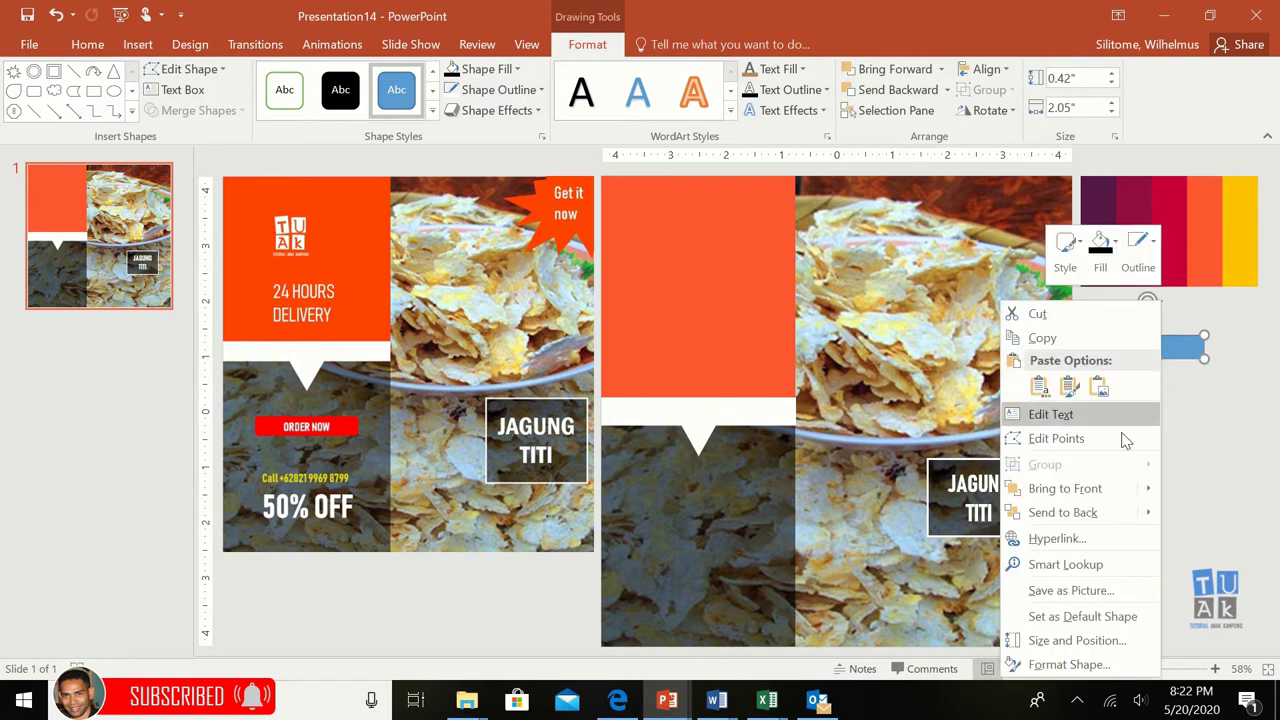
left_click(1104, 521)
type("PESAN SEKARANG")
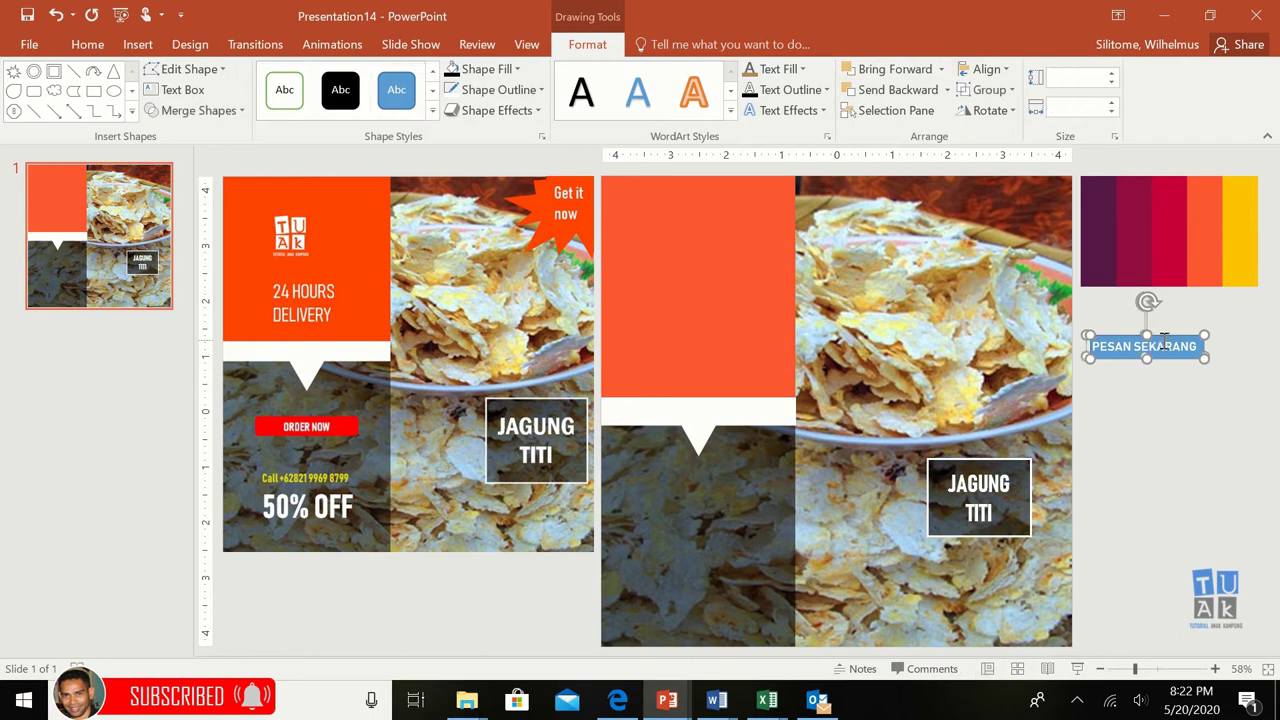
left_click_drag(1236, 314, 1075, 385)
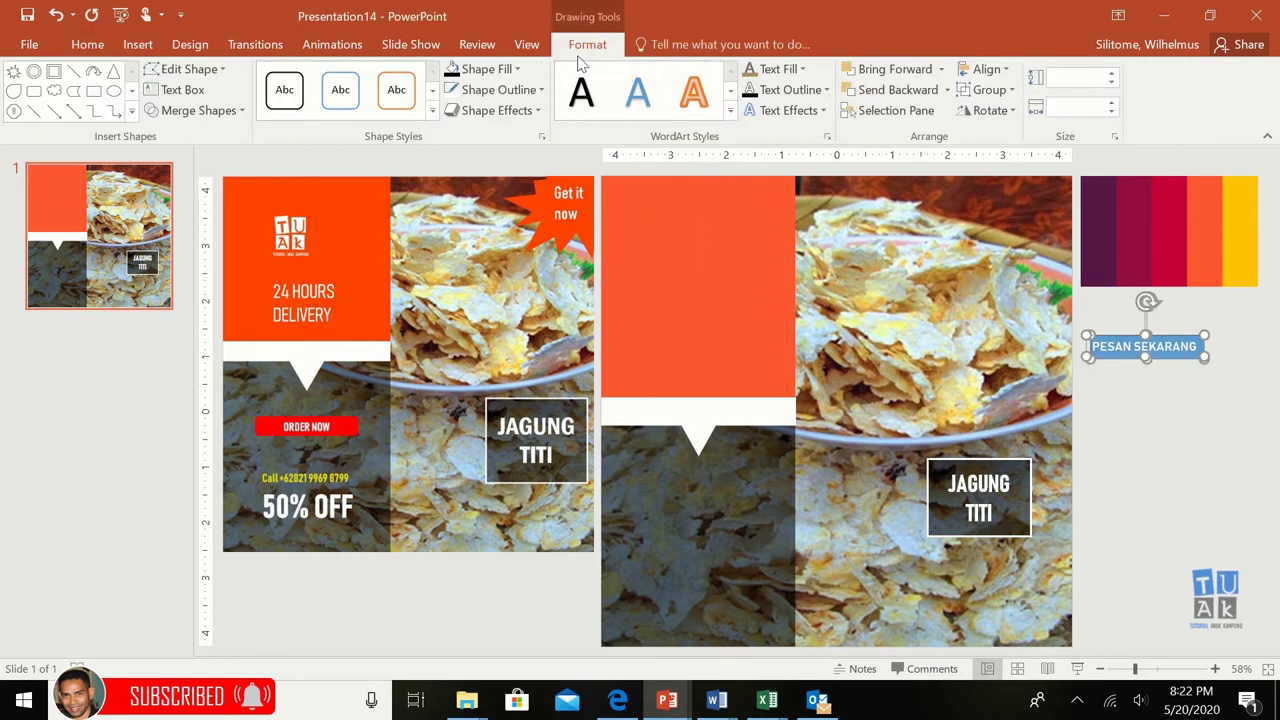
Centre the PESAN SEKARANG text vertically on the blue button.
left_click(985, 69)
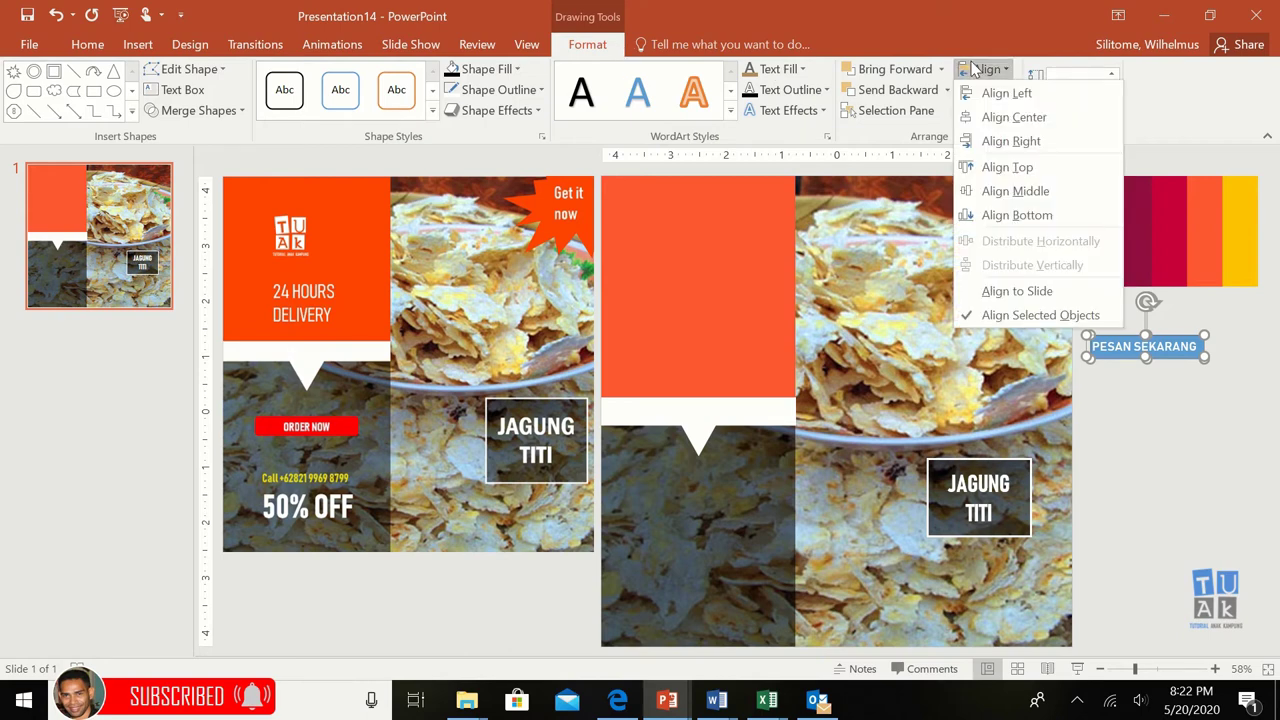
left_click(997, 114)
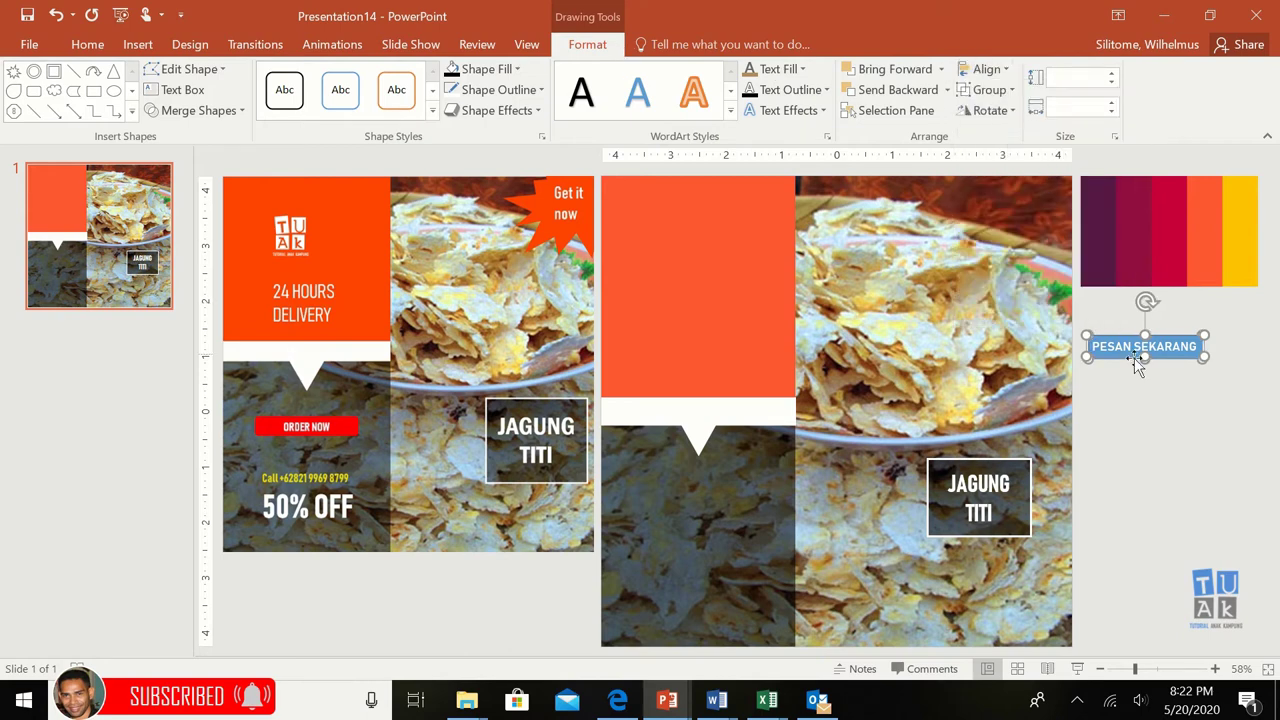
left_click(985, 69)
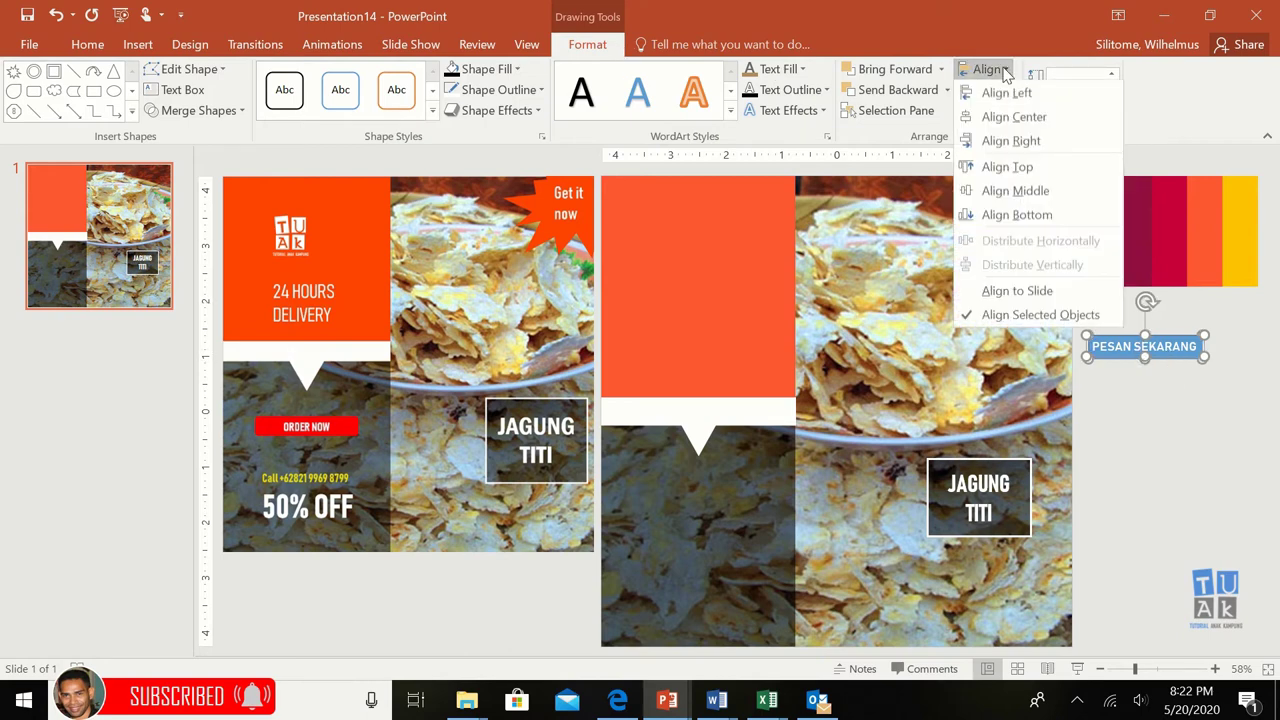
left_click(1013, 191)
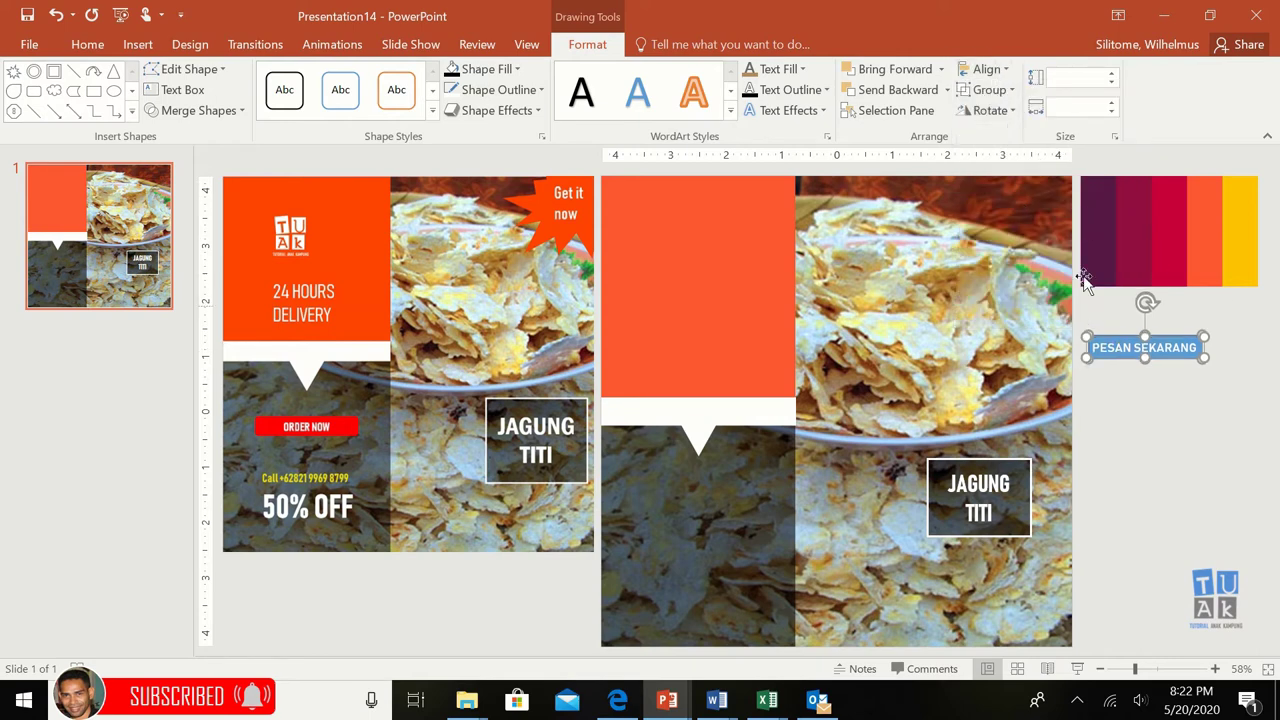
left_click(985, 69)
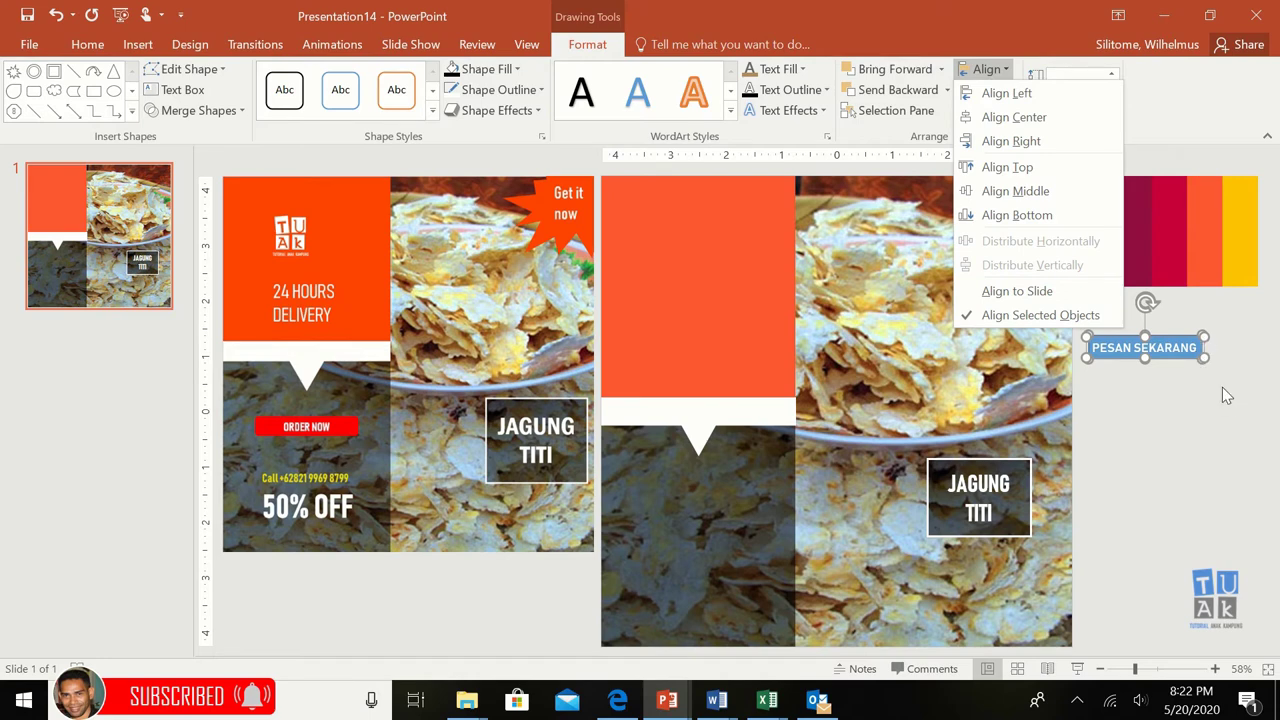
left_click(1238, 338)
left_click(1238, 338)
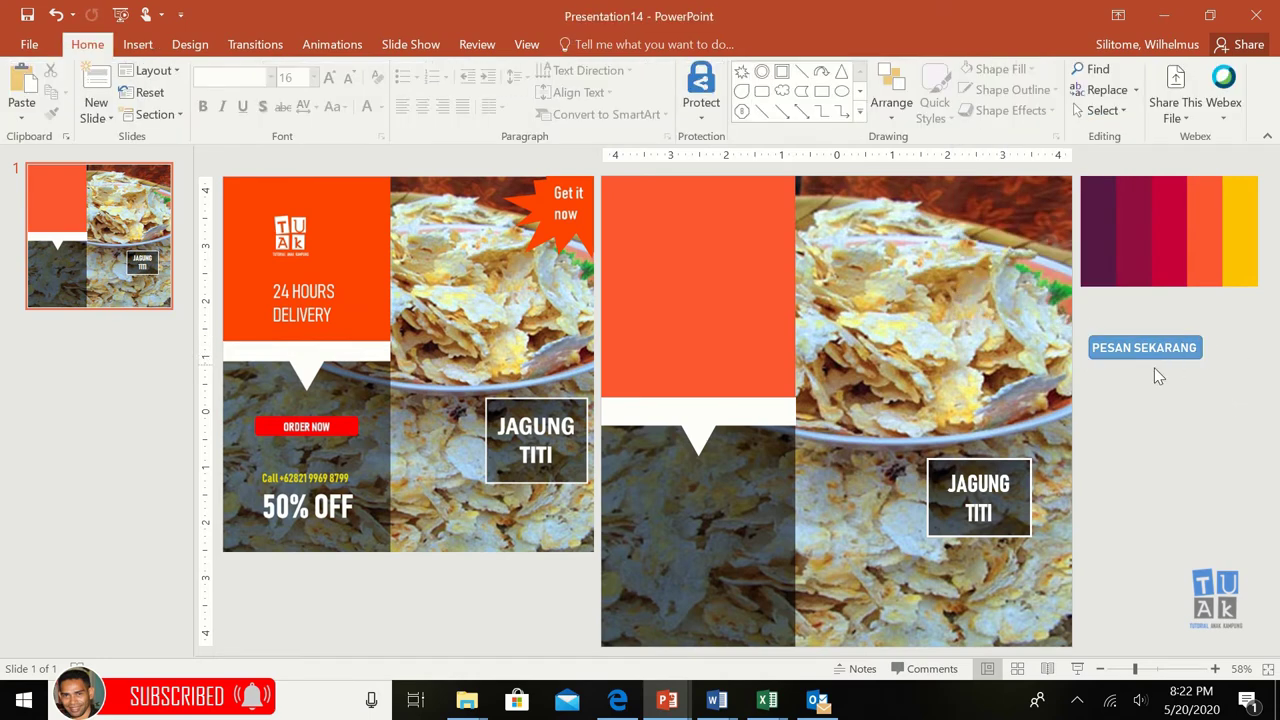
Remove the outline from the PESAN SEKARANG text label.
left_click(1185, 340)
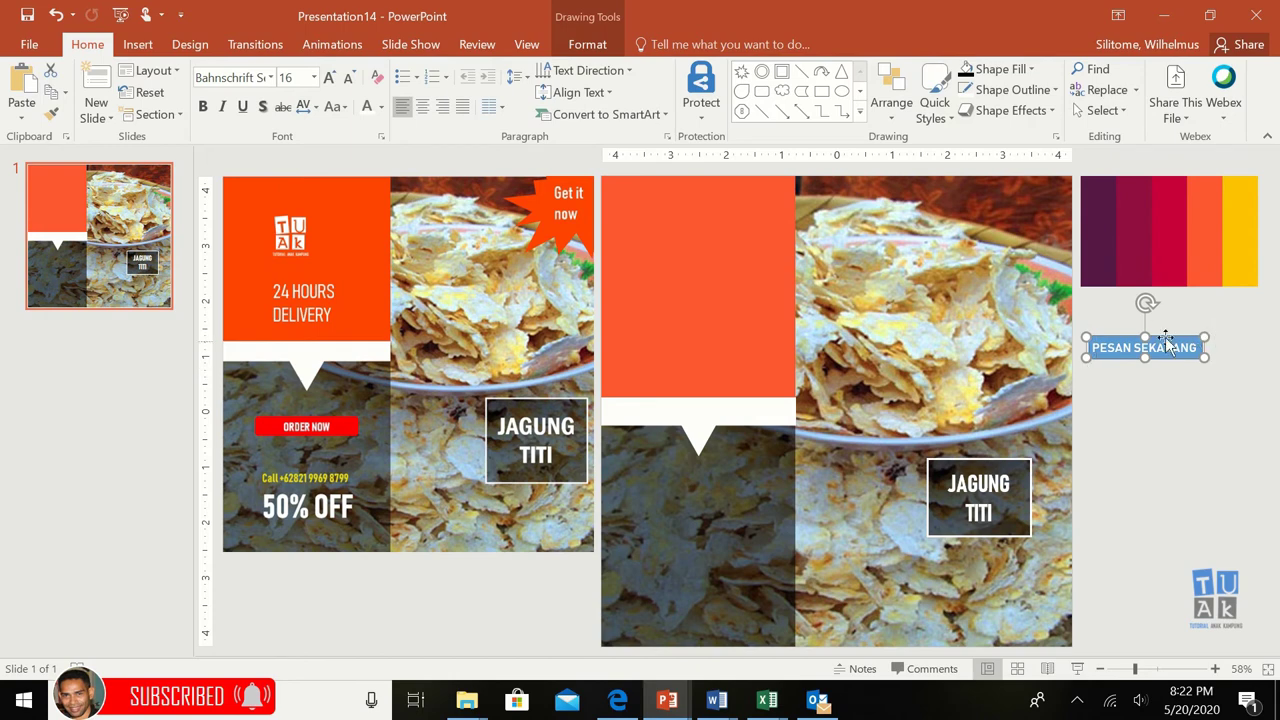
key("Escape")
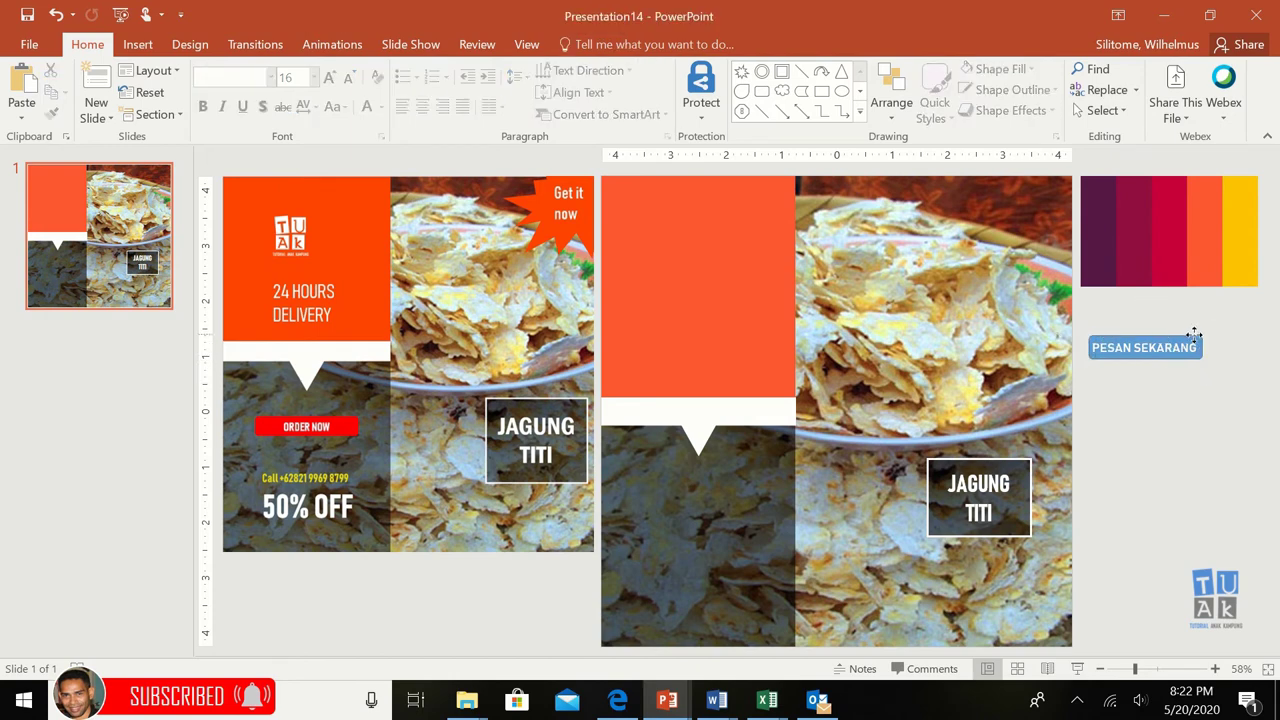
left_click(1138, 340)
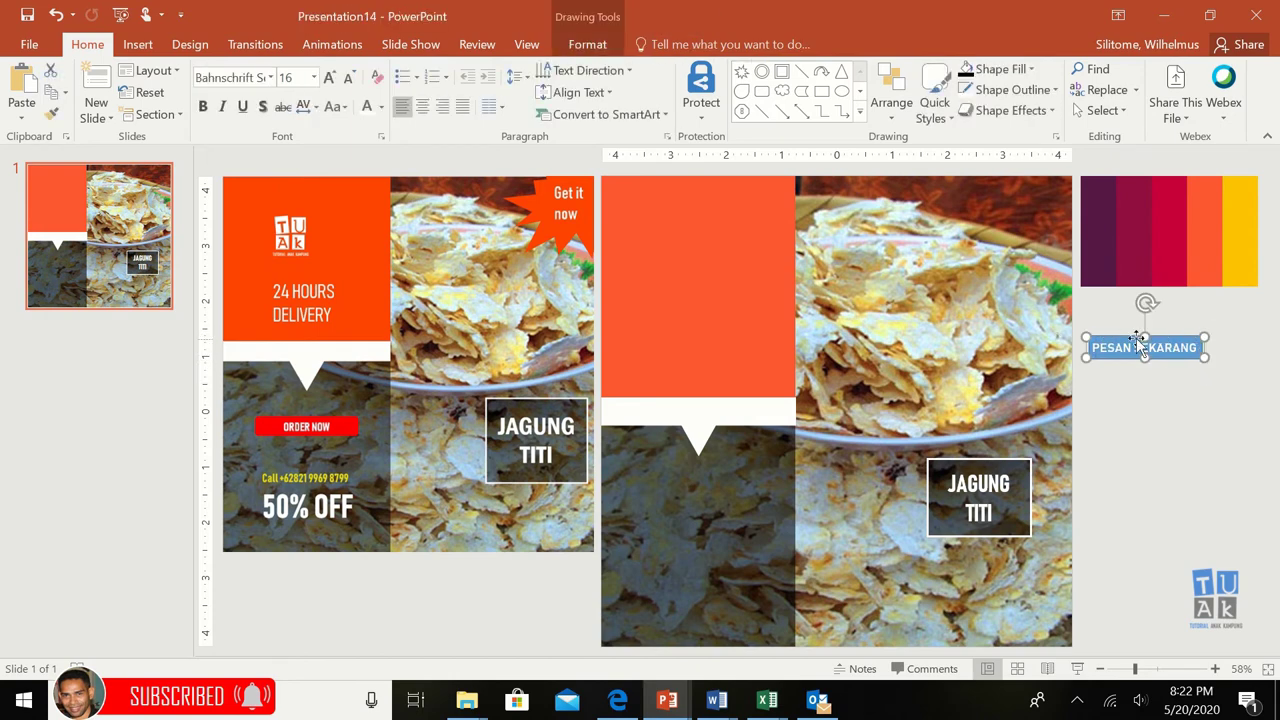
left_click(587, 44)
left_click(518, 92)
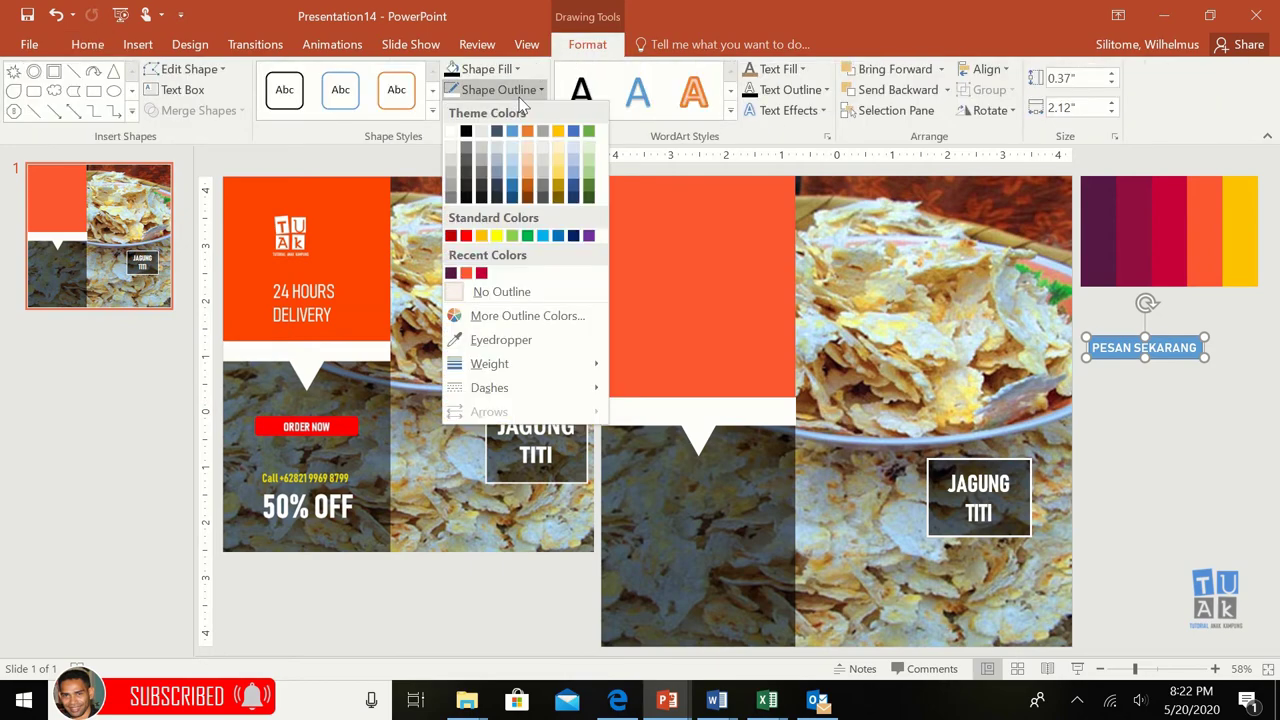
left_click(495, 290)
left_click(1160, 400)
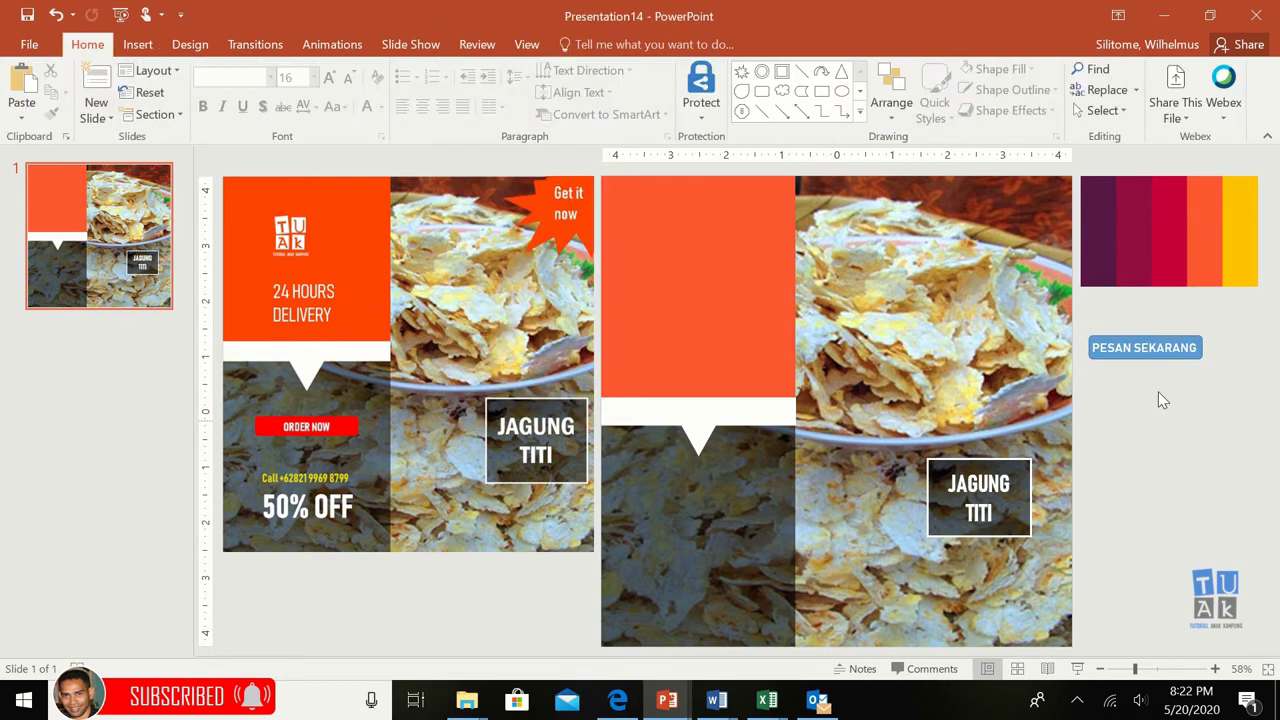
Remove the outline from the button rectangle beneath the label.
left_click(1168, 345)
left_click(1168, 347)
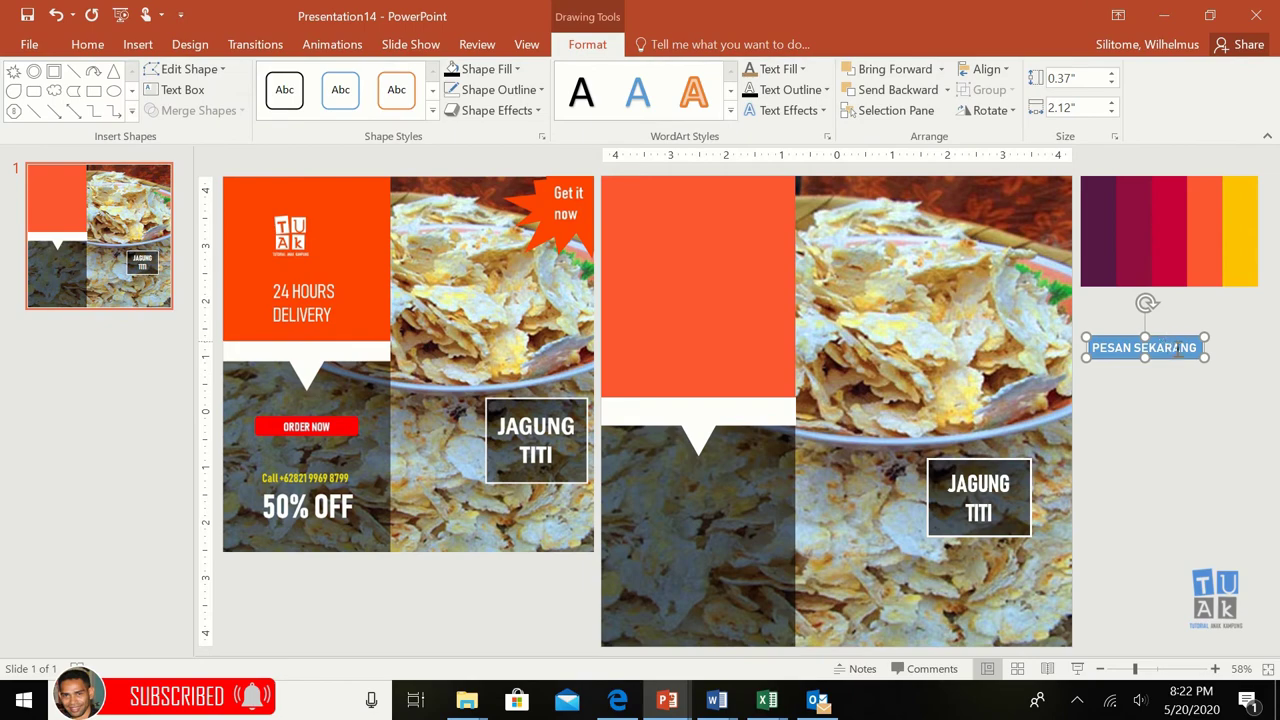
left_click(505, 90)
left_click(510, 292)
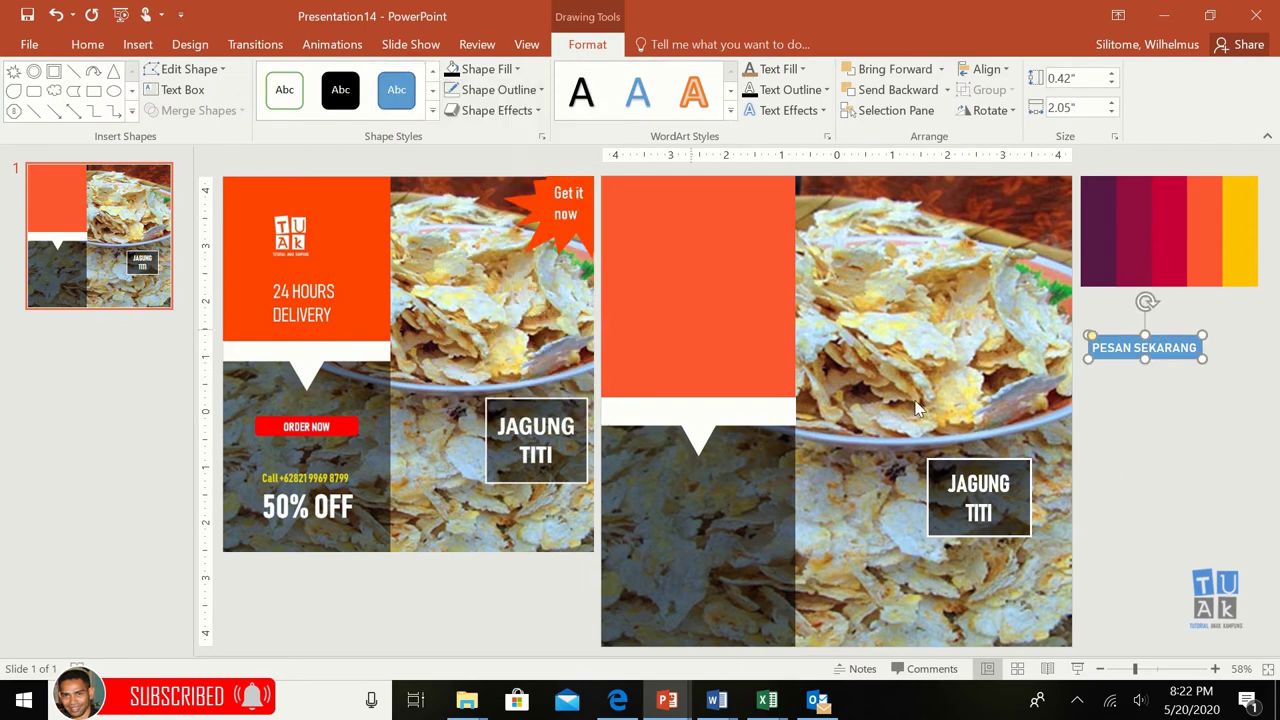
left_click(1202, 465)
left_click(1189, 335)
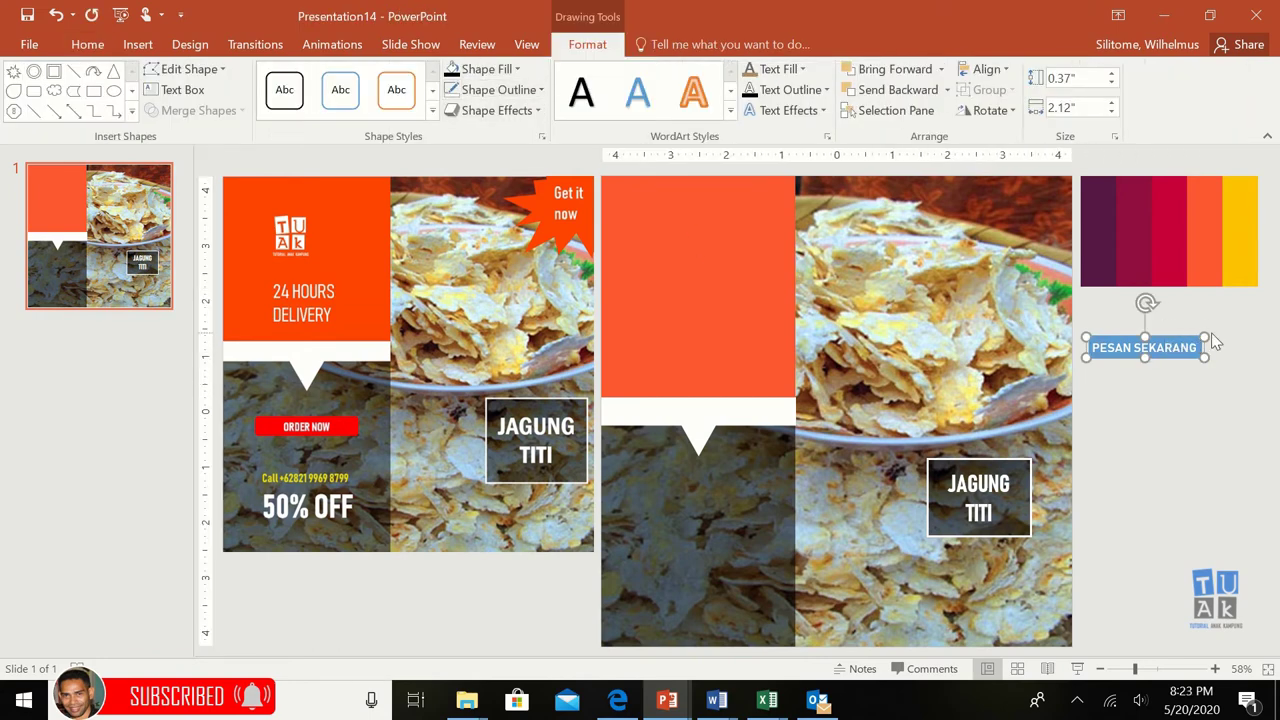
Move the label just below the rectangle and fill the rectangle red.
left_click_drag(1208, 337, 1166, 366)
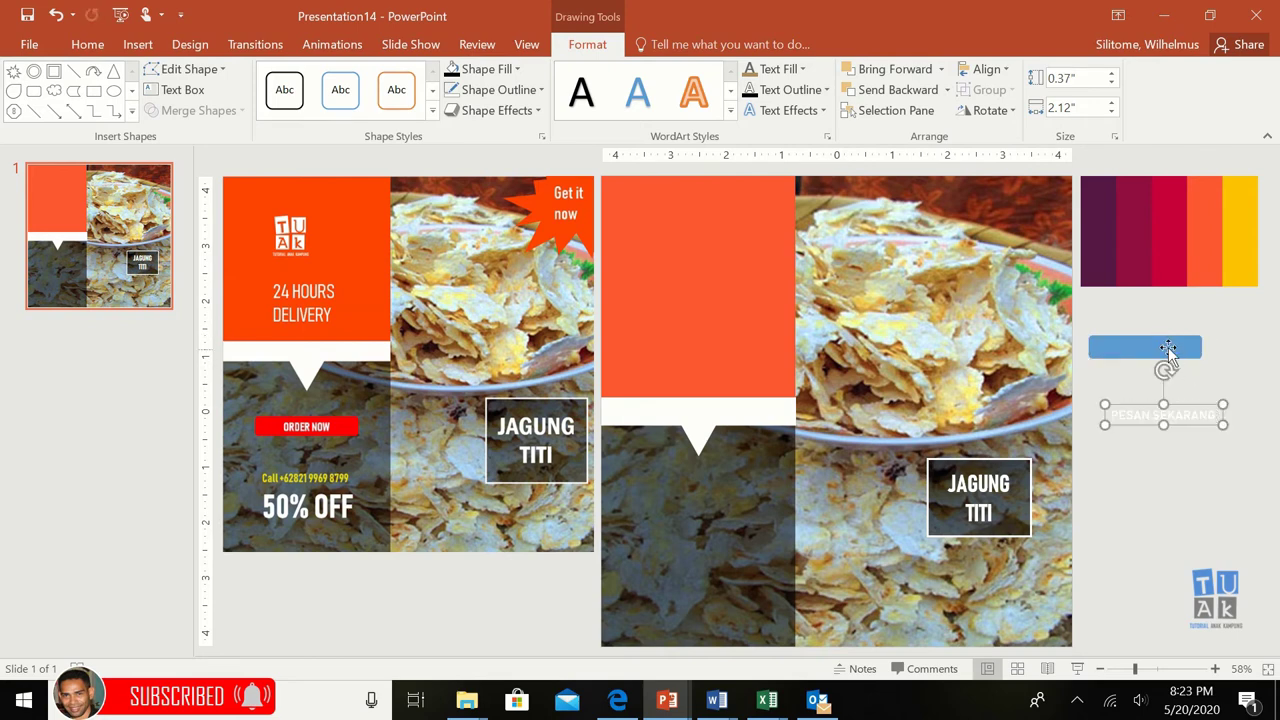
left_click(517, 69)
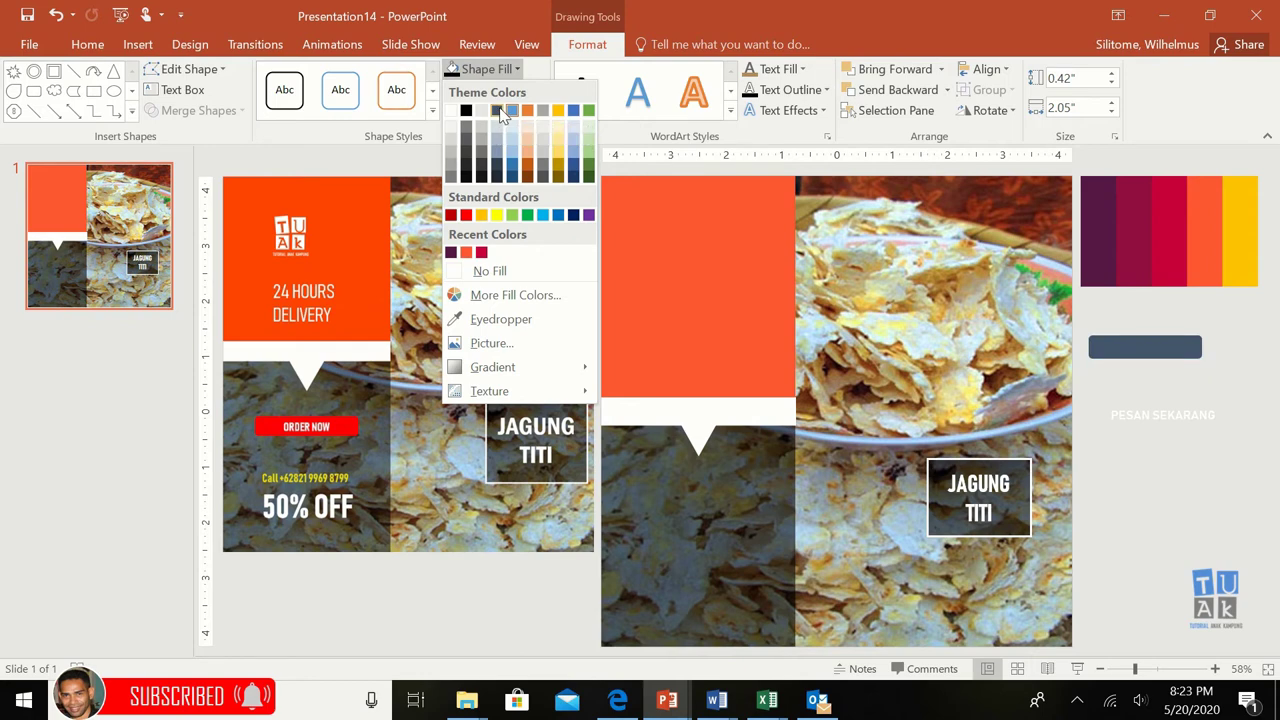
left_click(466, 215)
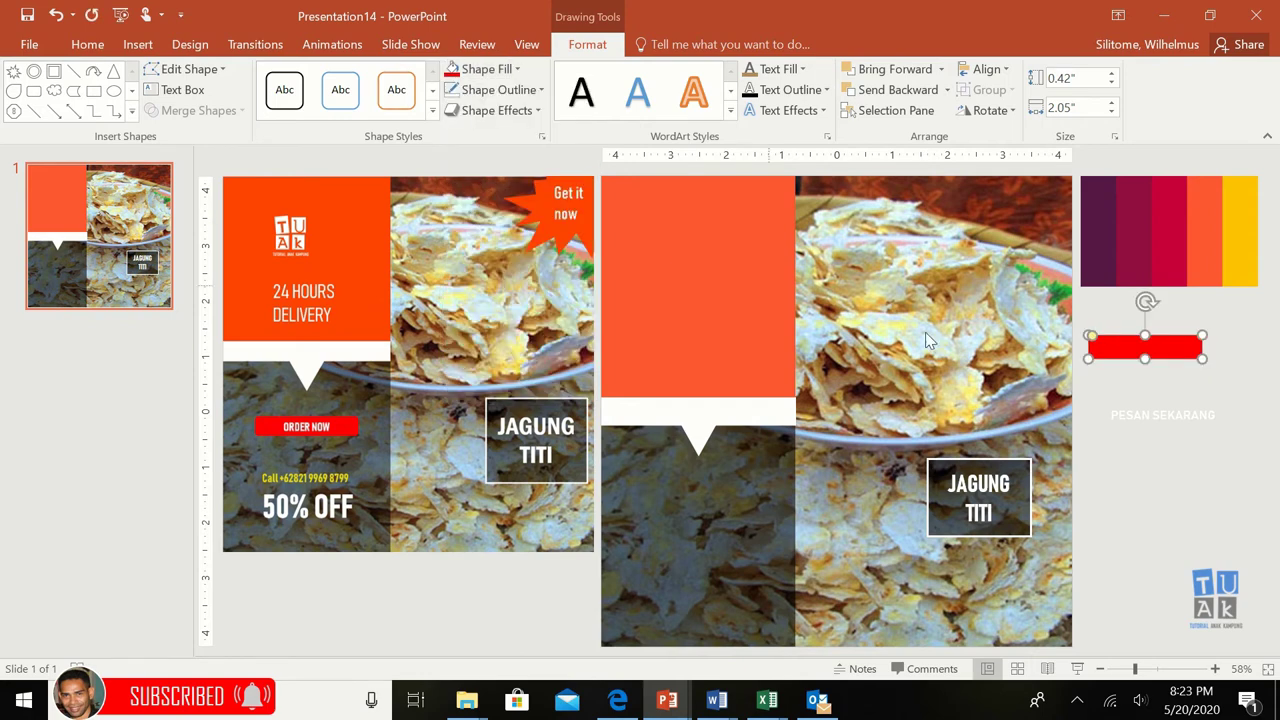
left_click(1162, 412)
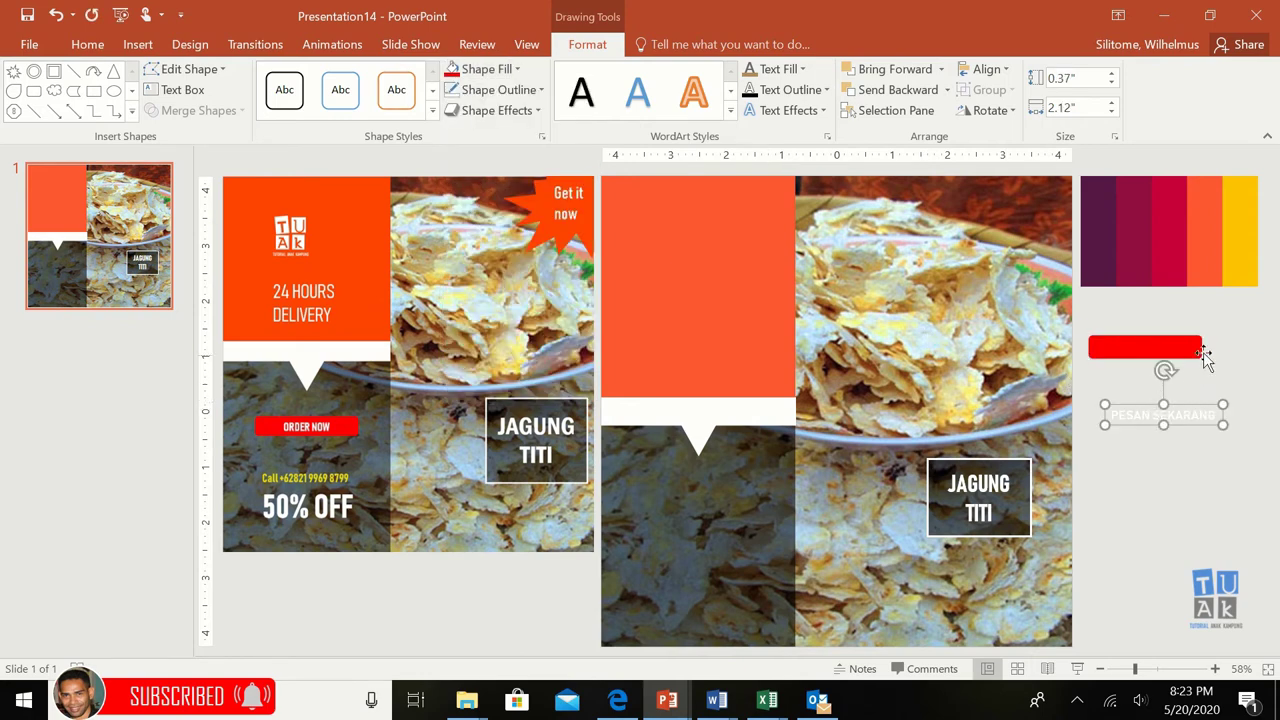
left_click(1210, 358)
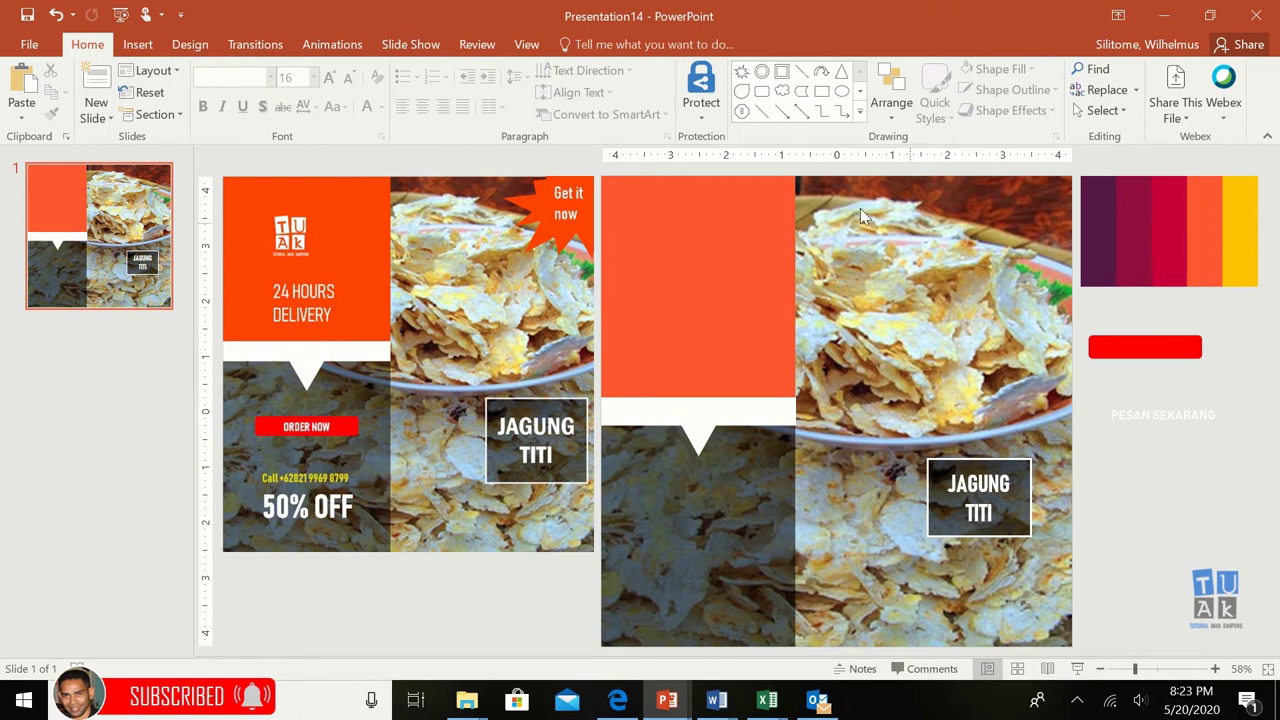
Eyedrop the crimson from the colour strip into the rectangle and move the label back onto it.
left_click(1146, 344)
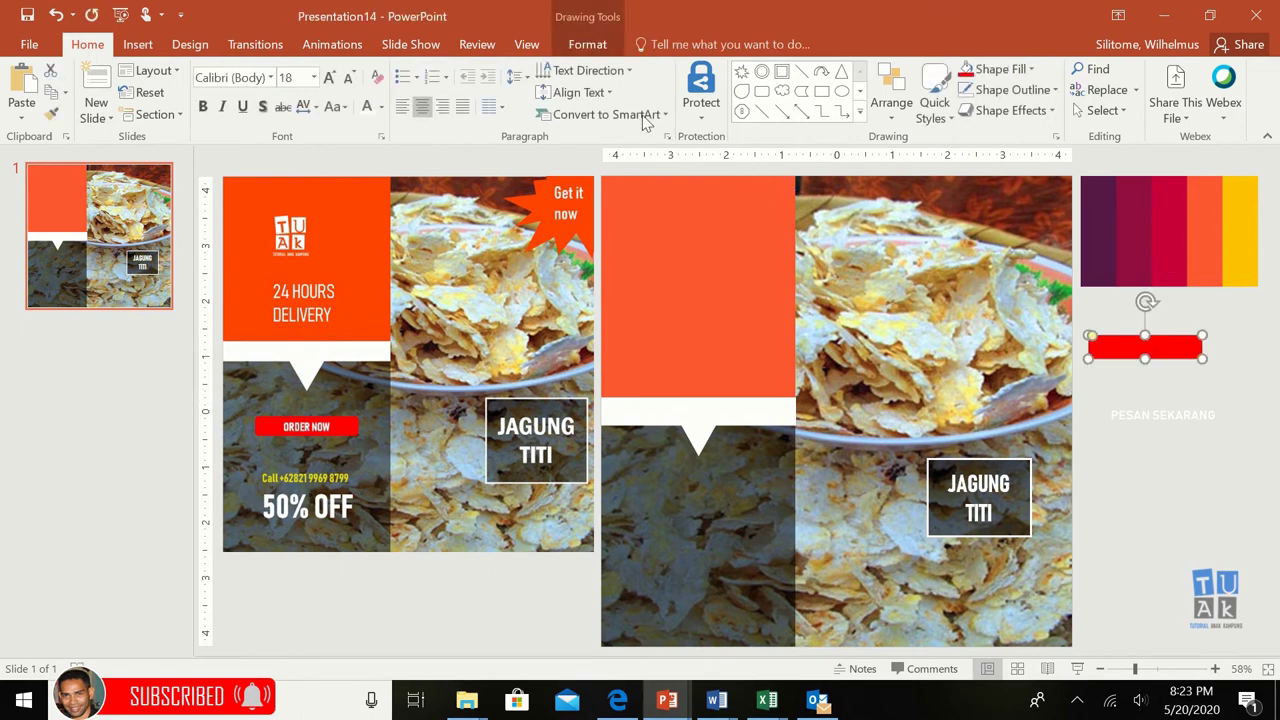
left_click(601, 53)
left_click(504, 72)
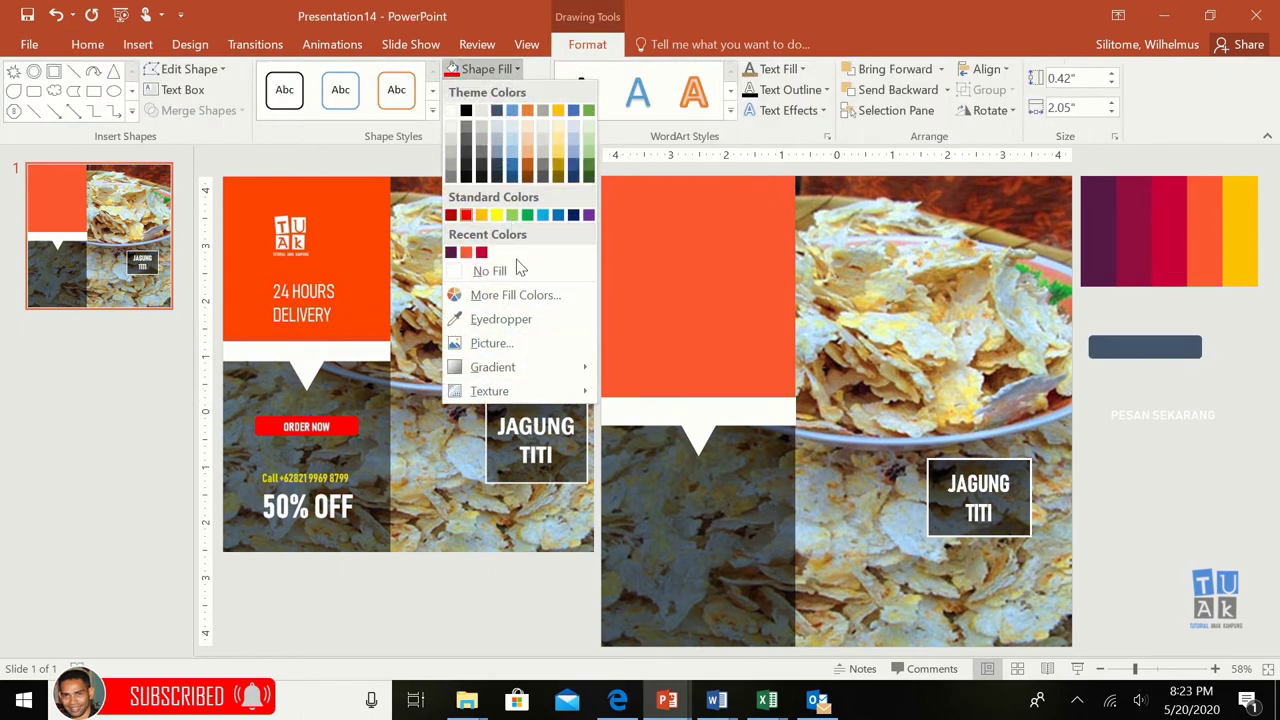
left_click(514, 312)
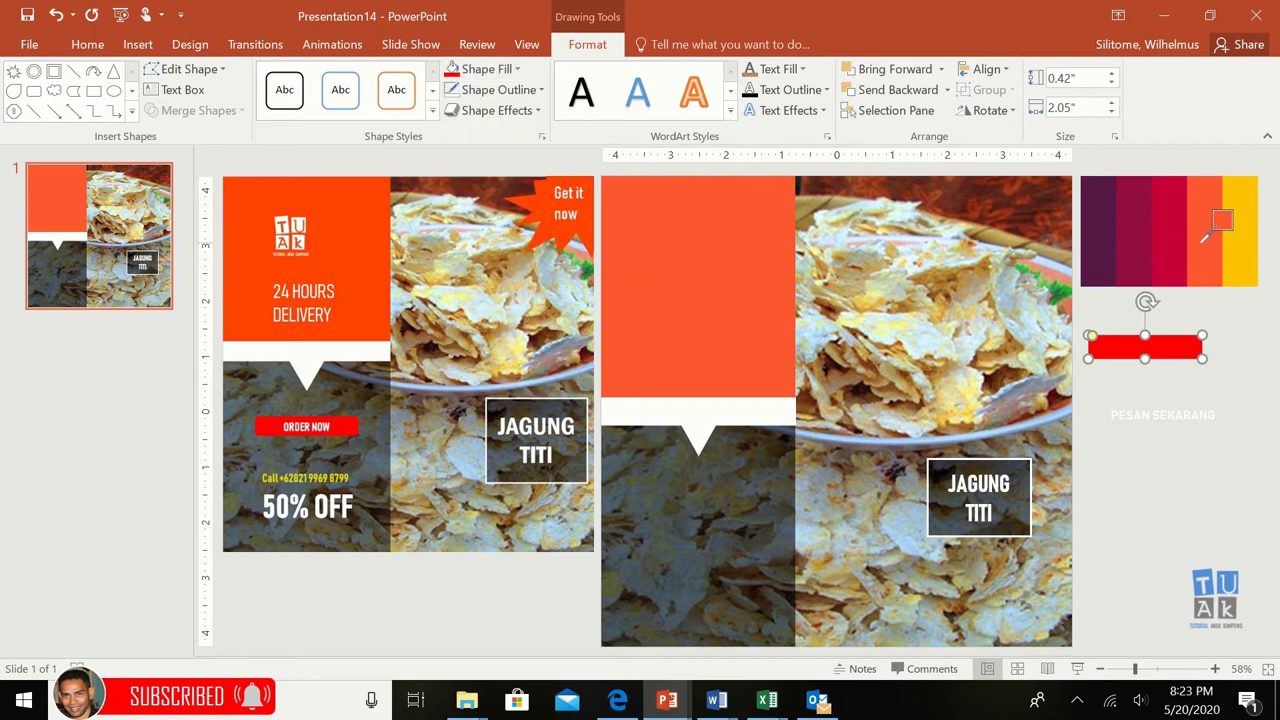
left_click(1182, 238)
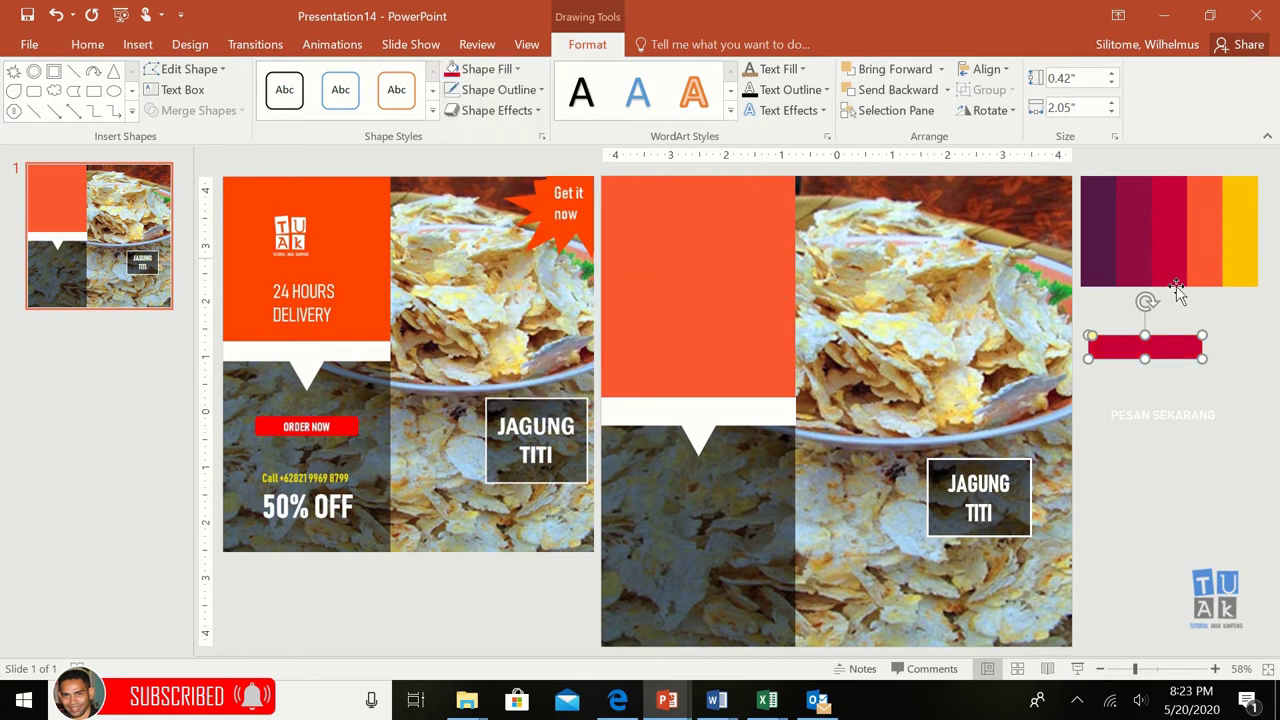
left_click(1187, 414)
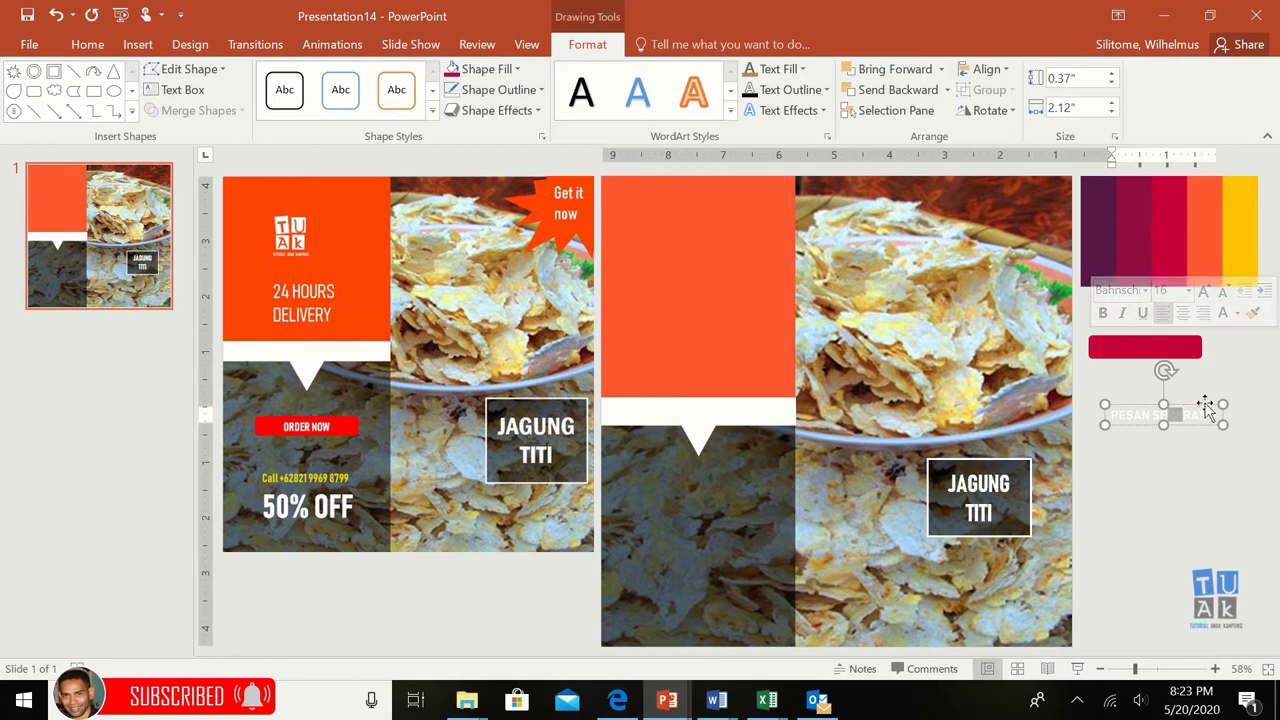
left_click_drag(1199, 396, 1190, 333)
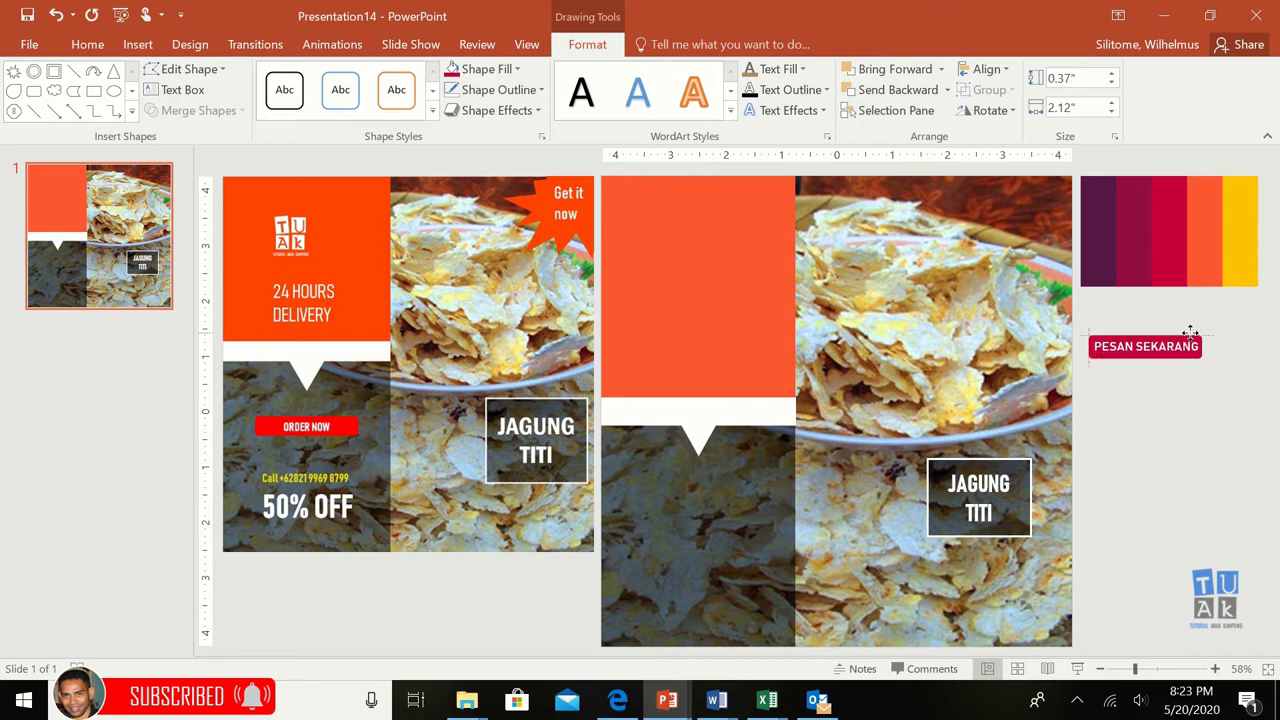
Align the label and crimson rectangle on their middles.
left_click_drag(1244, 318, 1076, 390)
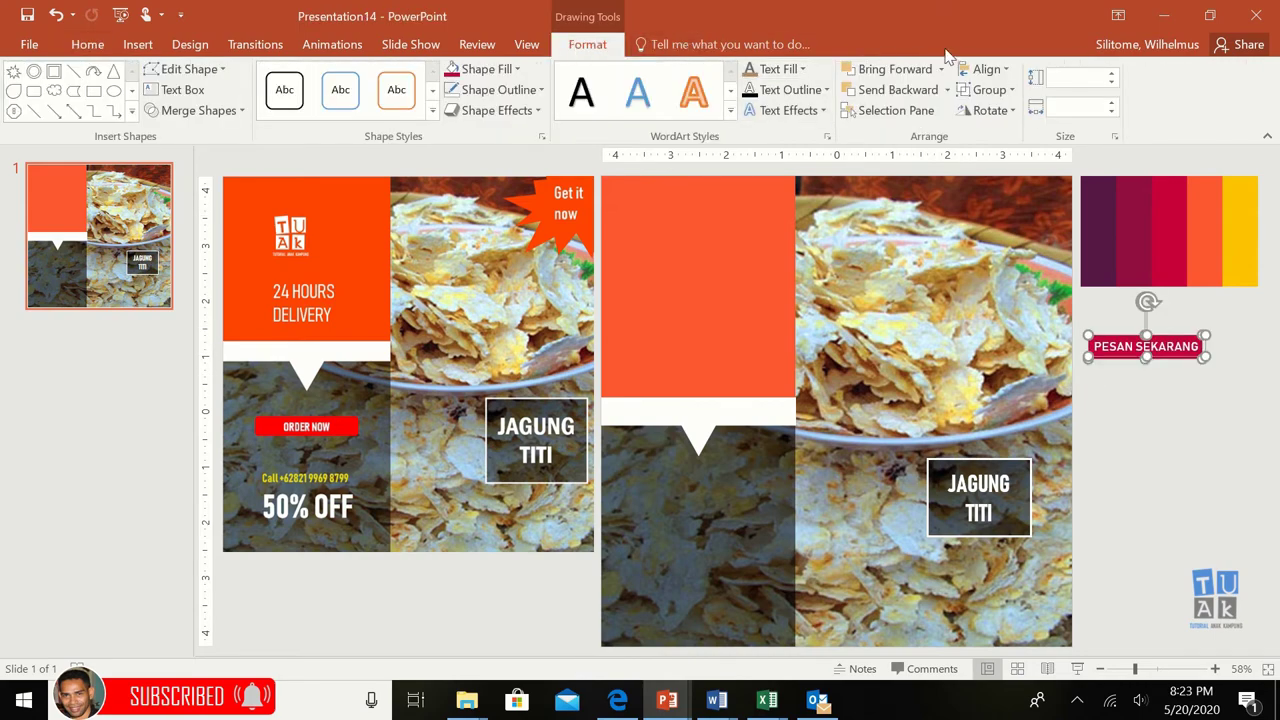
left_click(985, 69)
left_click(985, 69)
left_click(985, 69)
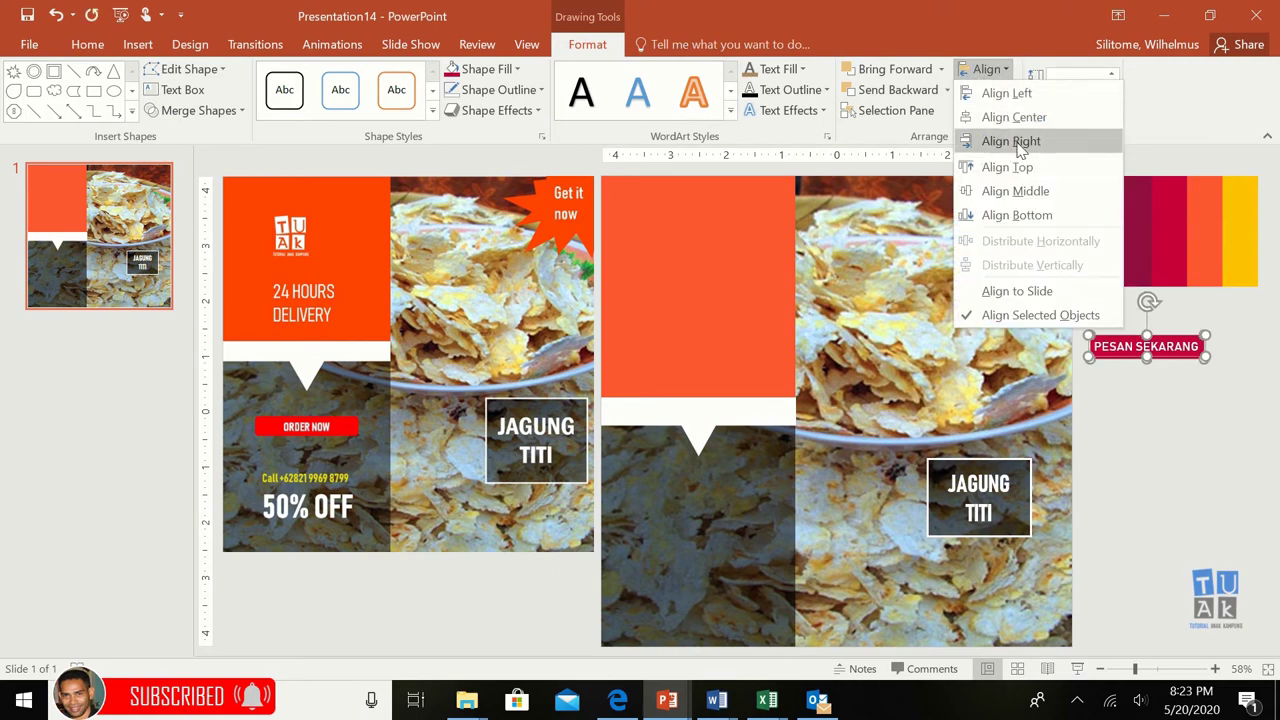
left_click(1015, 191)
left_click(1203, 385)
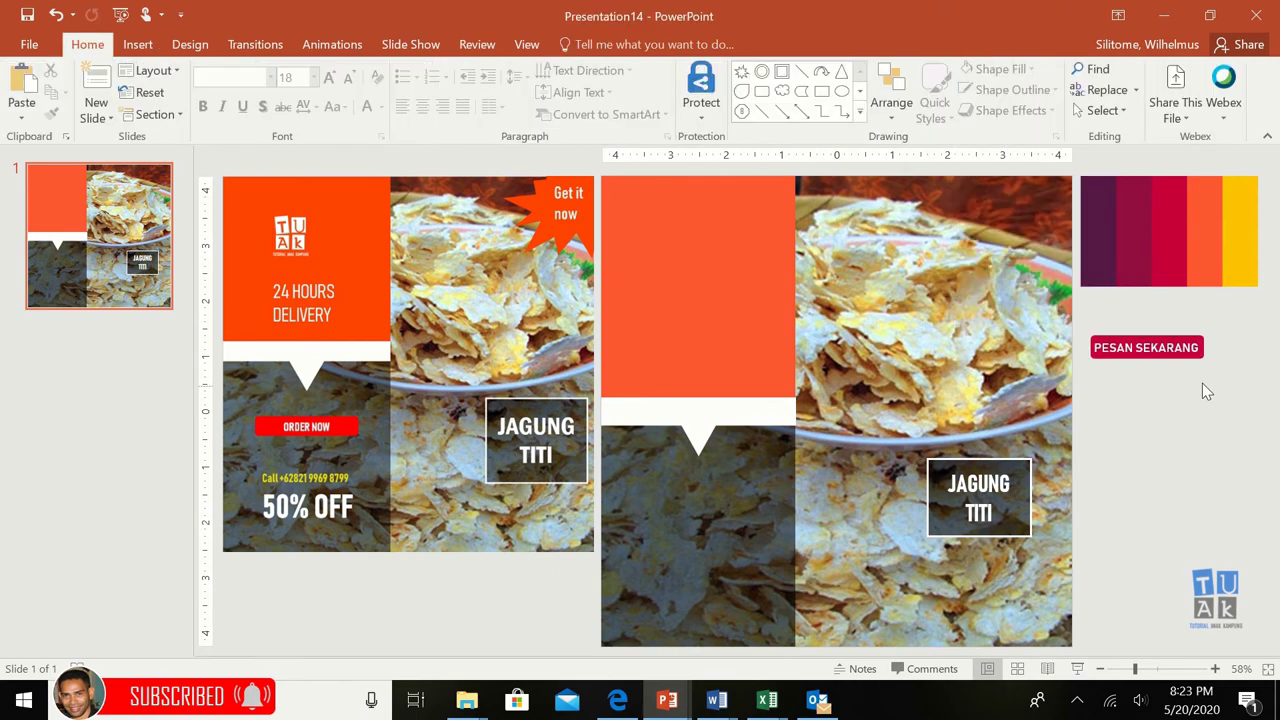
Group label and rectangle with Ctrl+G and move the button into the flyer's dark lower-left panel.
left_click_drag(1227, 326, 1078, 382)
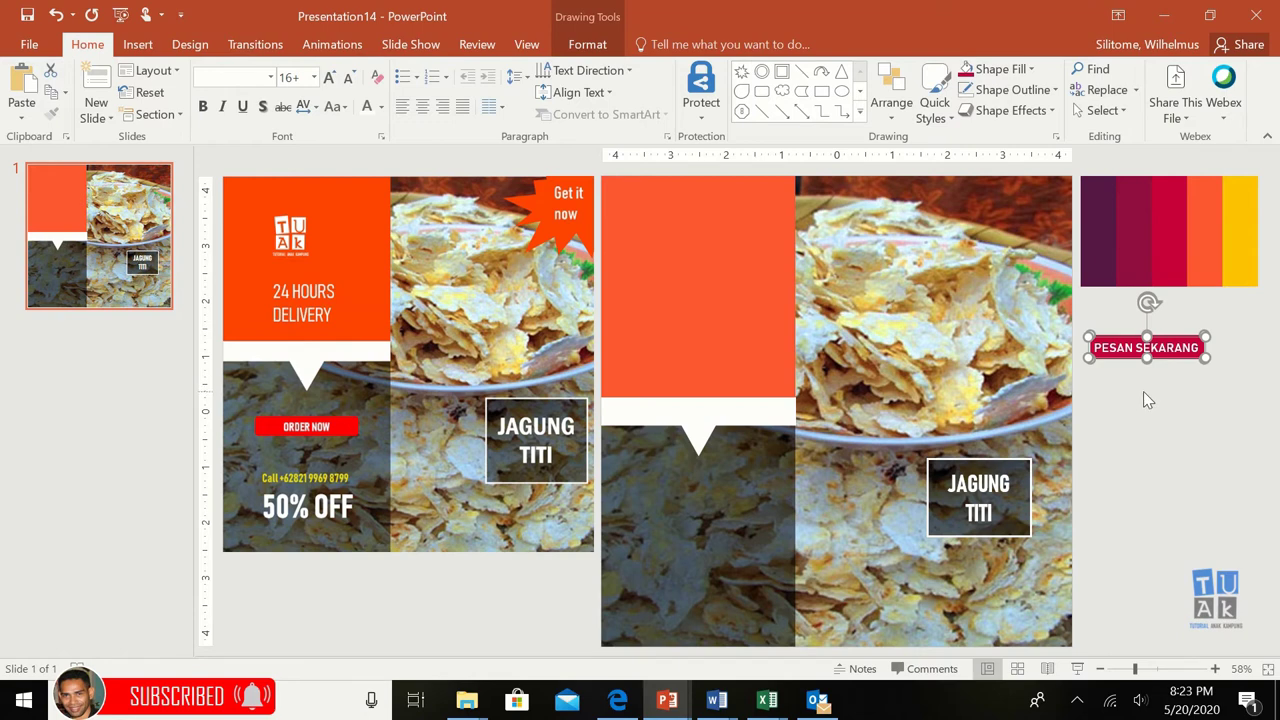
key("ctrl+g")
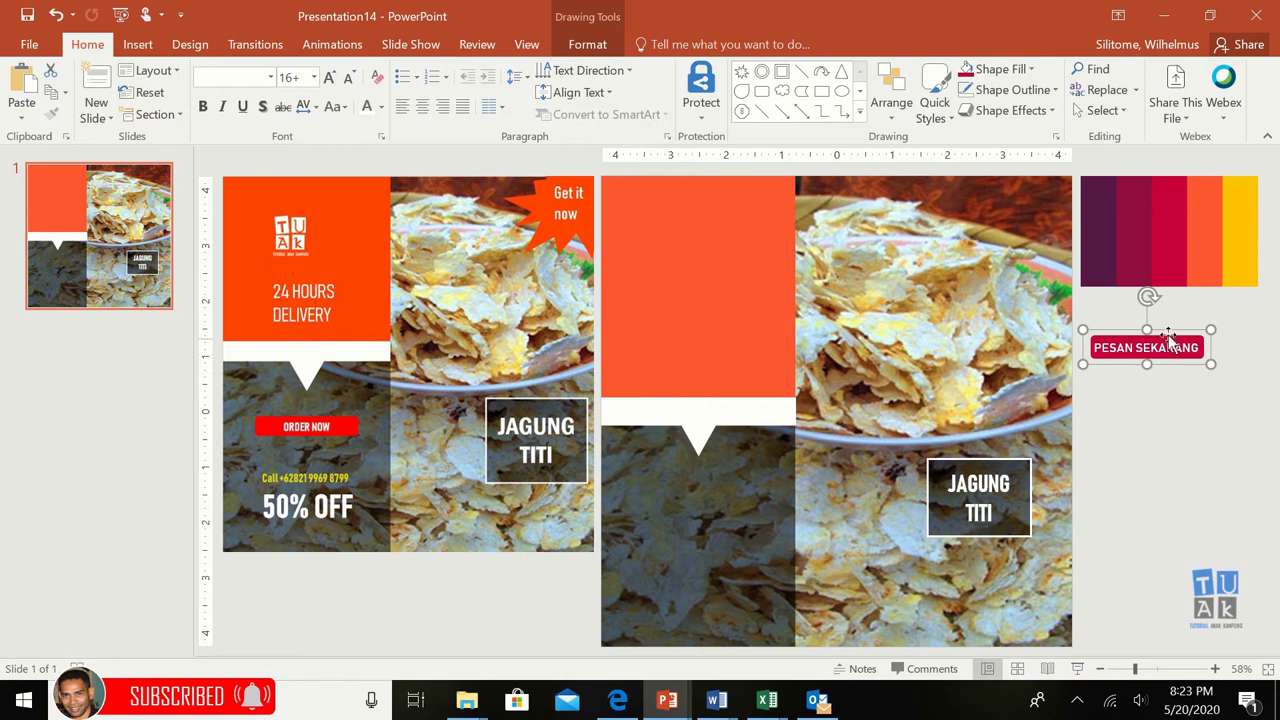
mouse_move(1172, 334)
left_mouse_down()
mouse_move(722, 495)
mouse_move(722, 484)
left_mouse_up()
left_click(1122, 416)
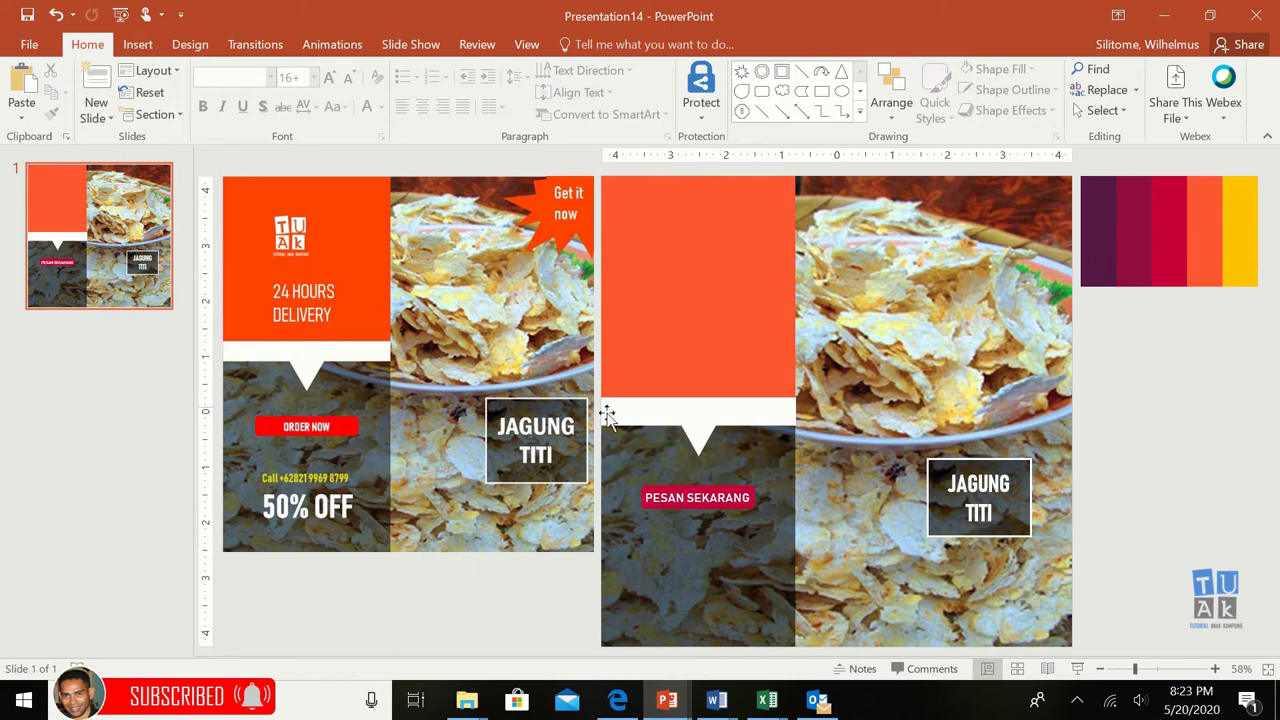
Add a text box beside the slide containing the Hub phone number.
left_click(138, 44)
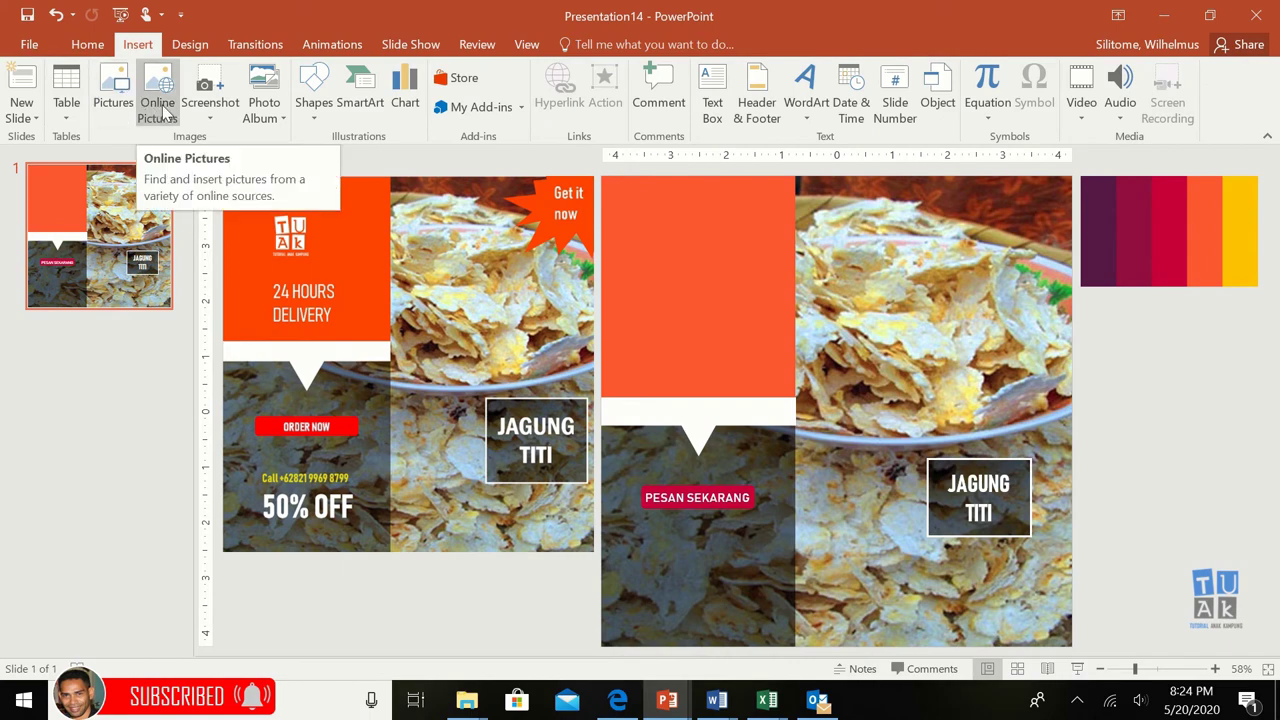
left_click(312, 112)
left_click(311, 113)
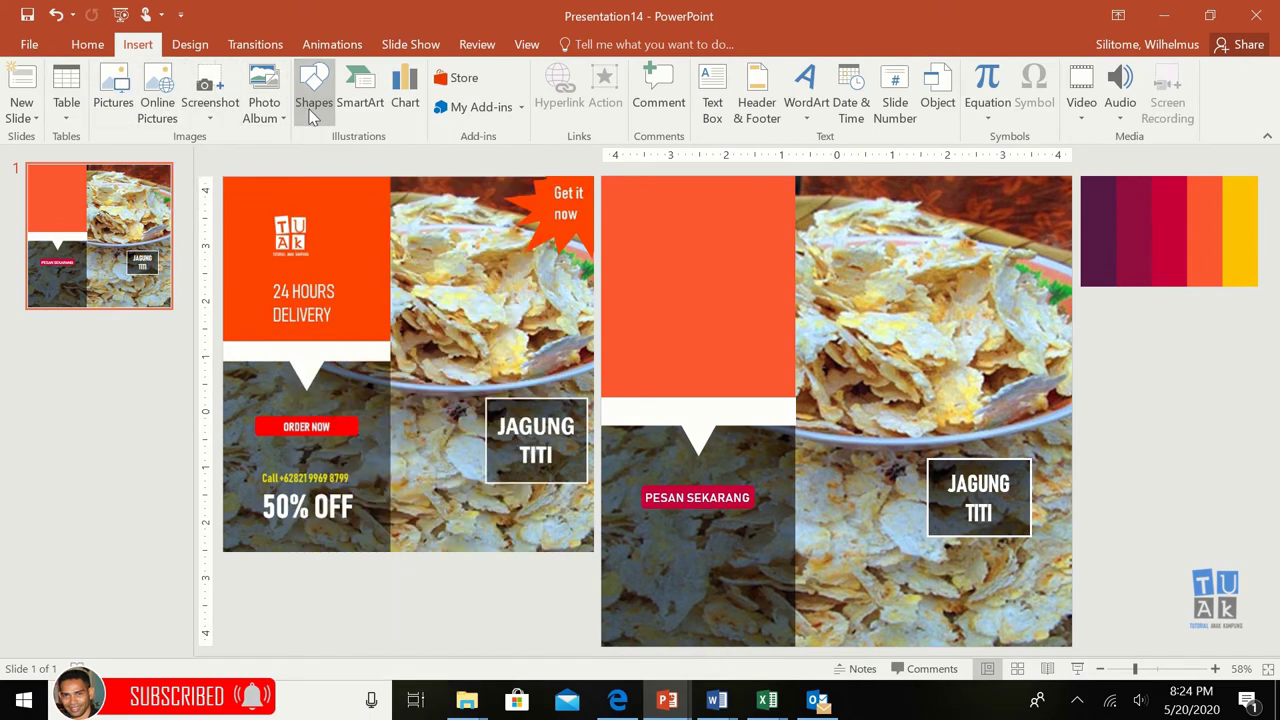
left_click(711, 93)
left_click(1102, 409)
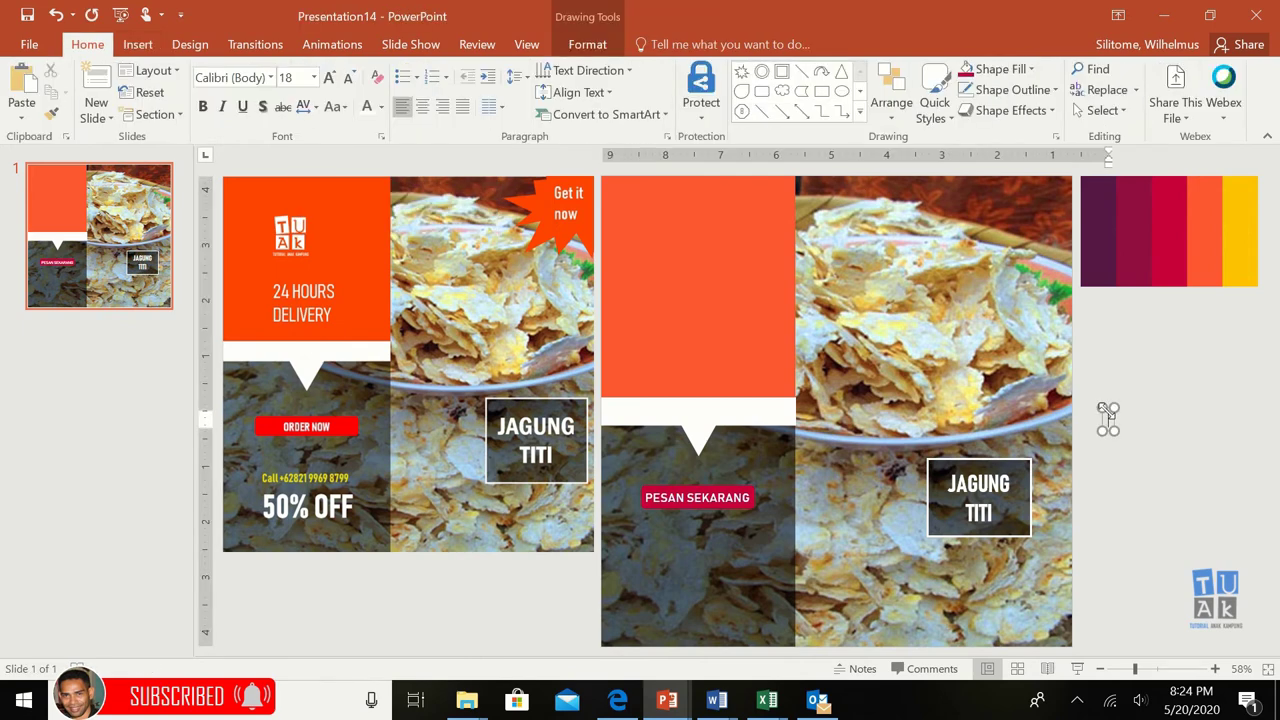
type("t")
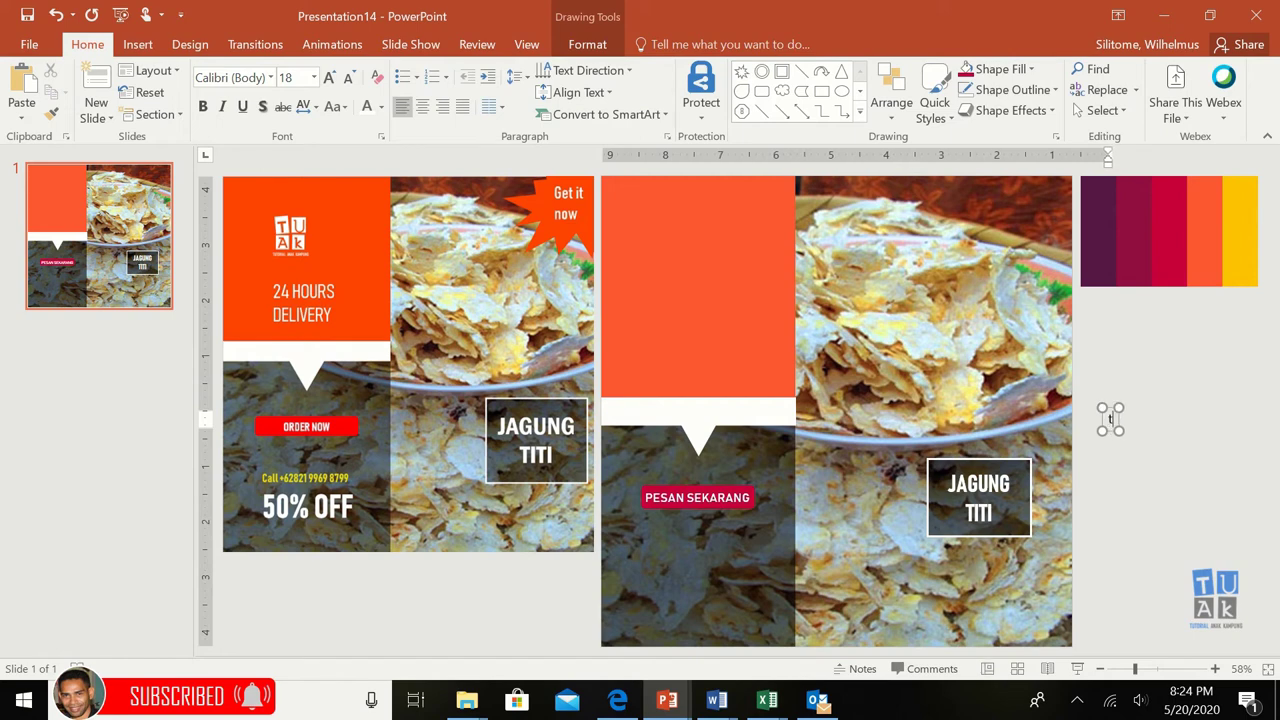
key("BackSpace")
type("Hu")
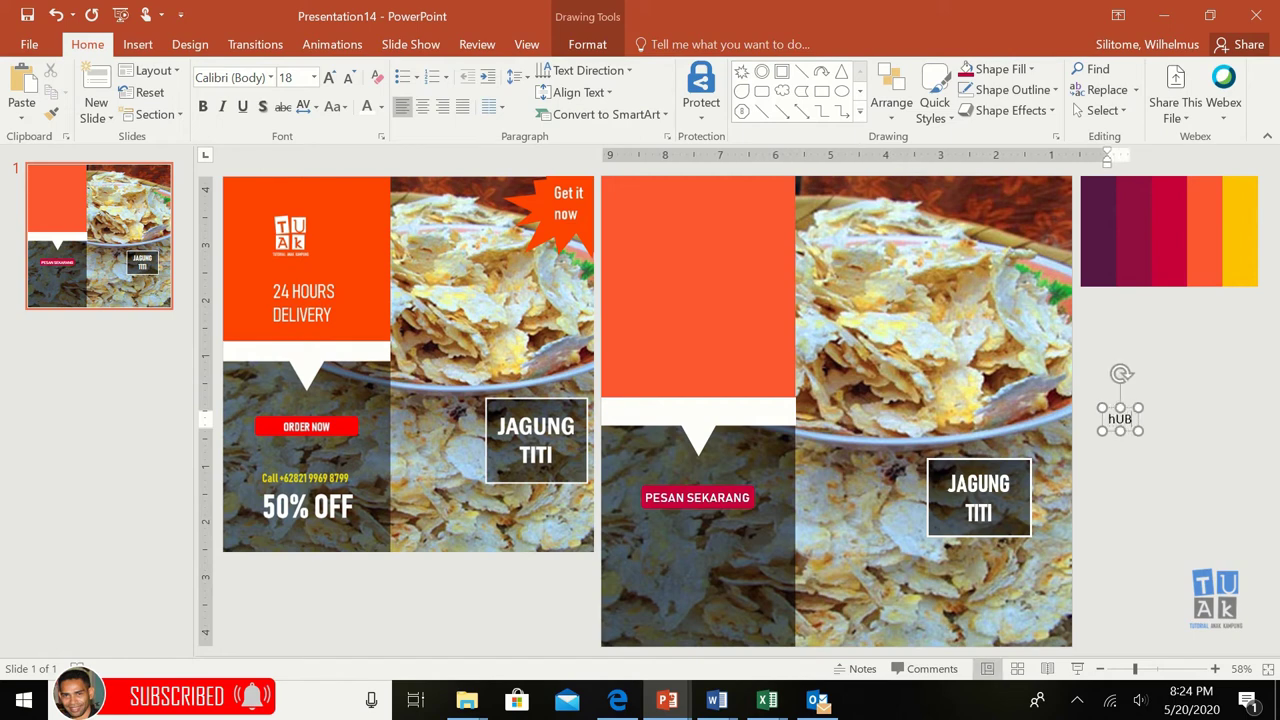
type("b")
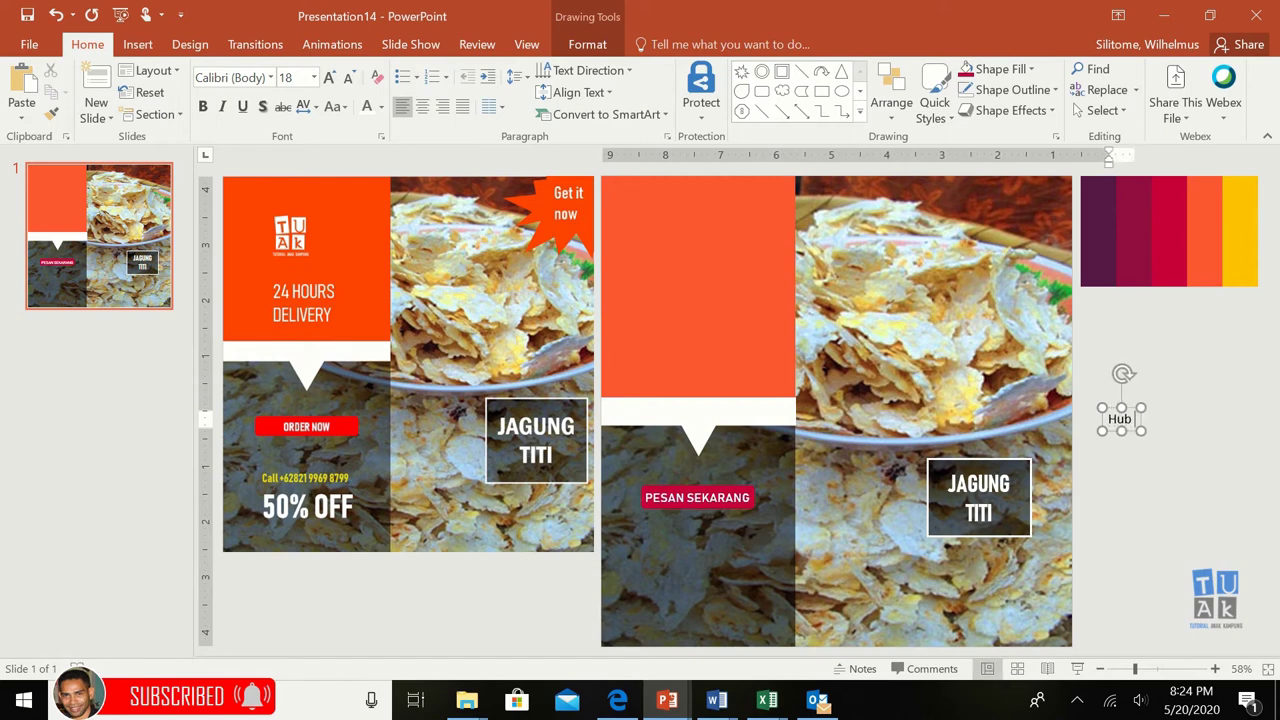
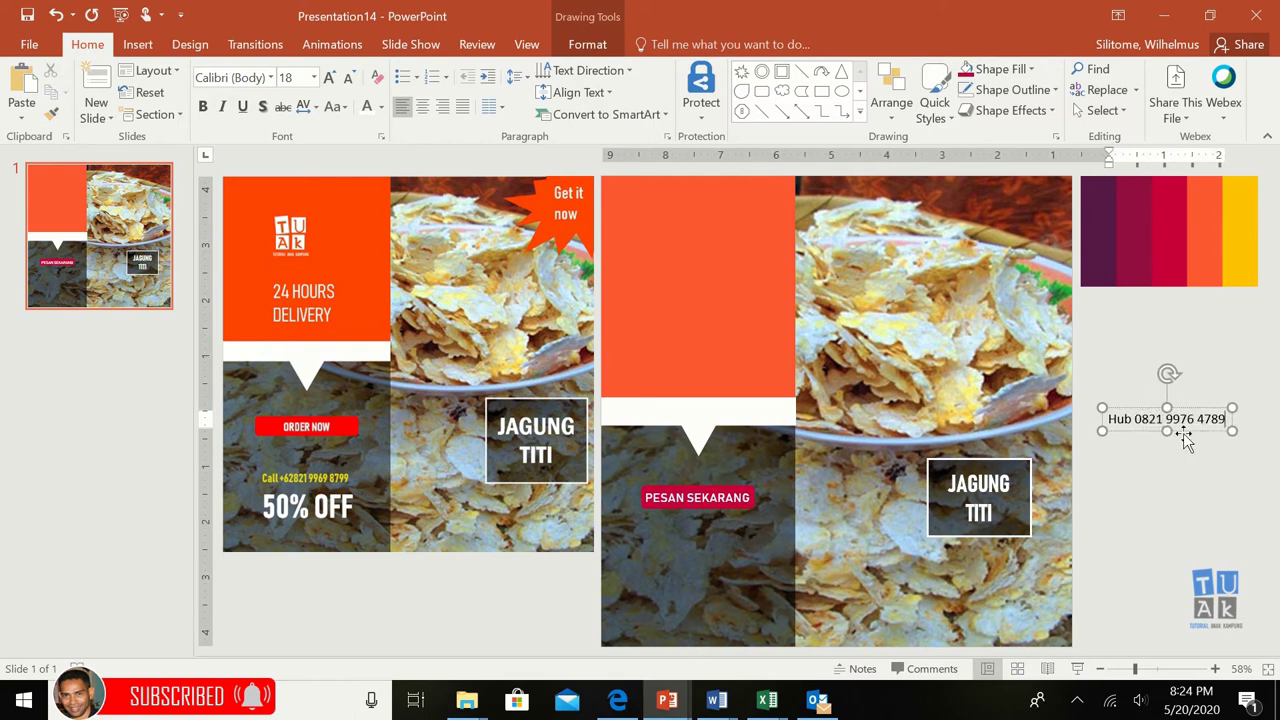
Set the phone line to 14 pt Bahnschrift SemiBold and place it below PESAN SEKARANG.
left_click(1196, 409)
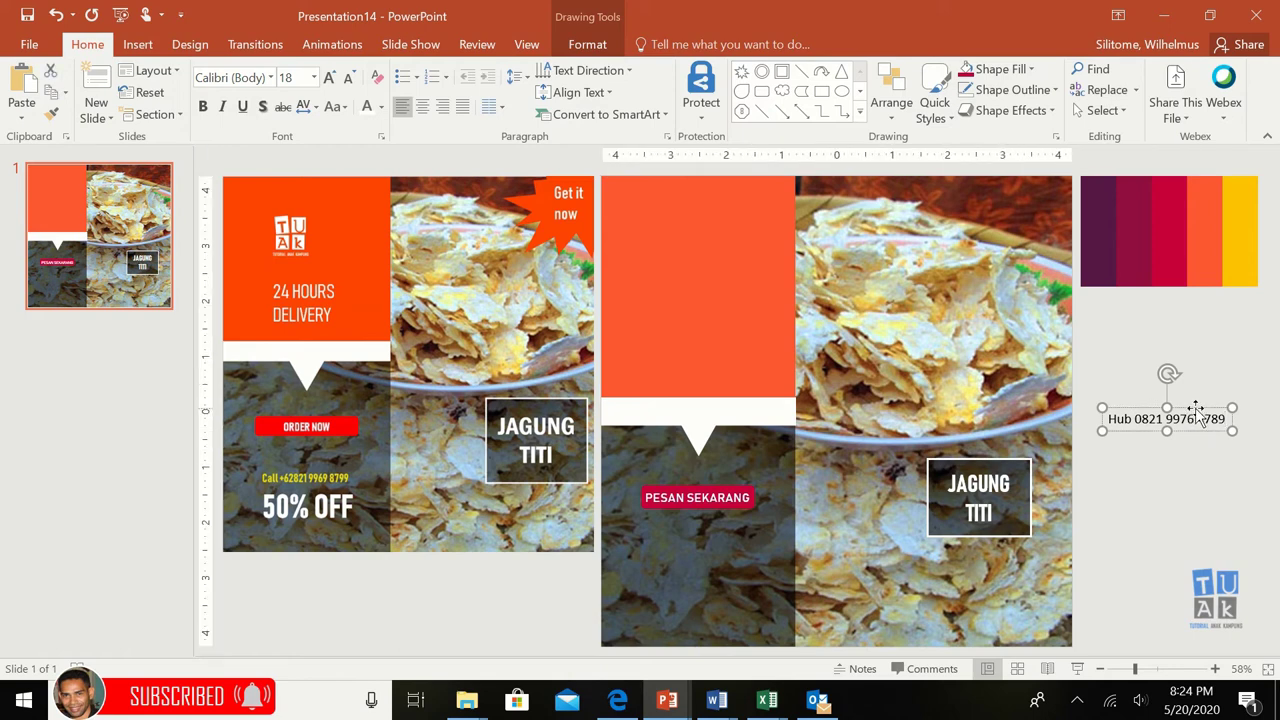
key("ctrl+shift+comma")
key("ctrl+shift+comma")
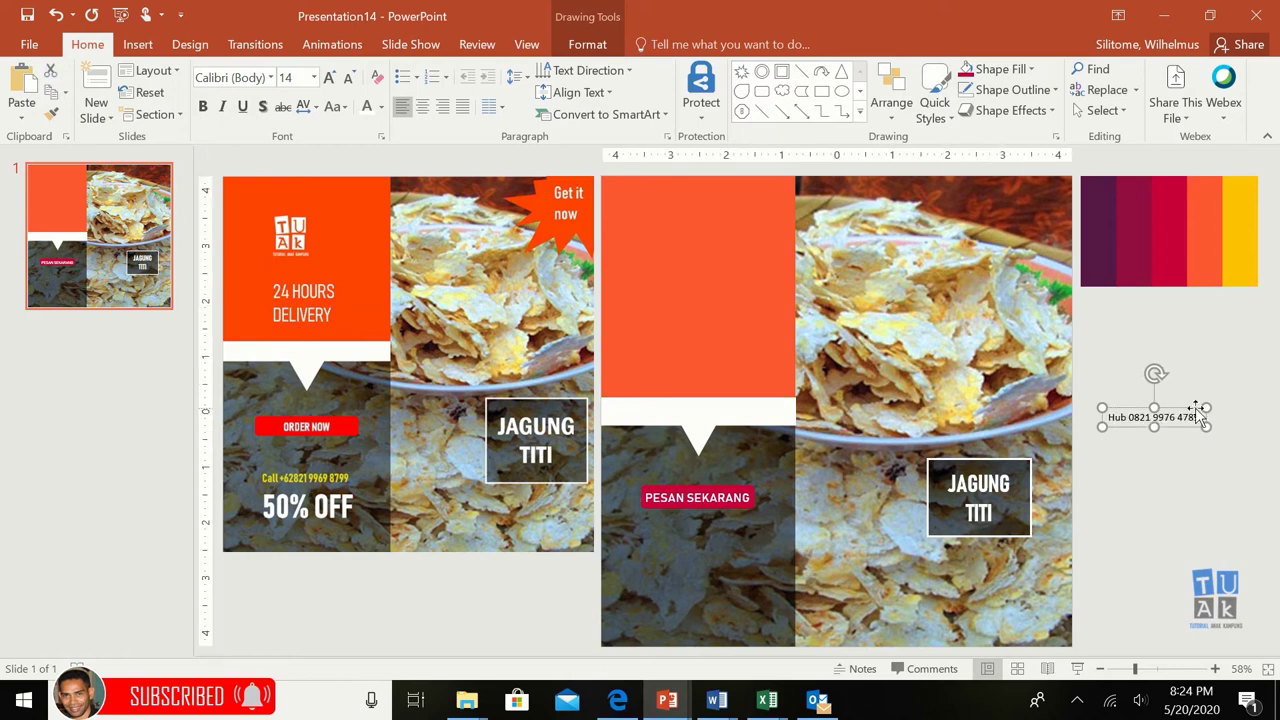
left_click(270, 78)
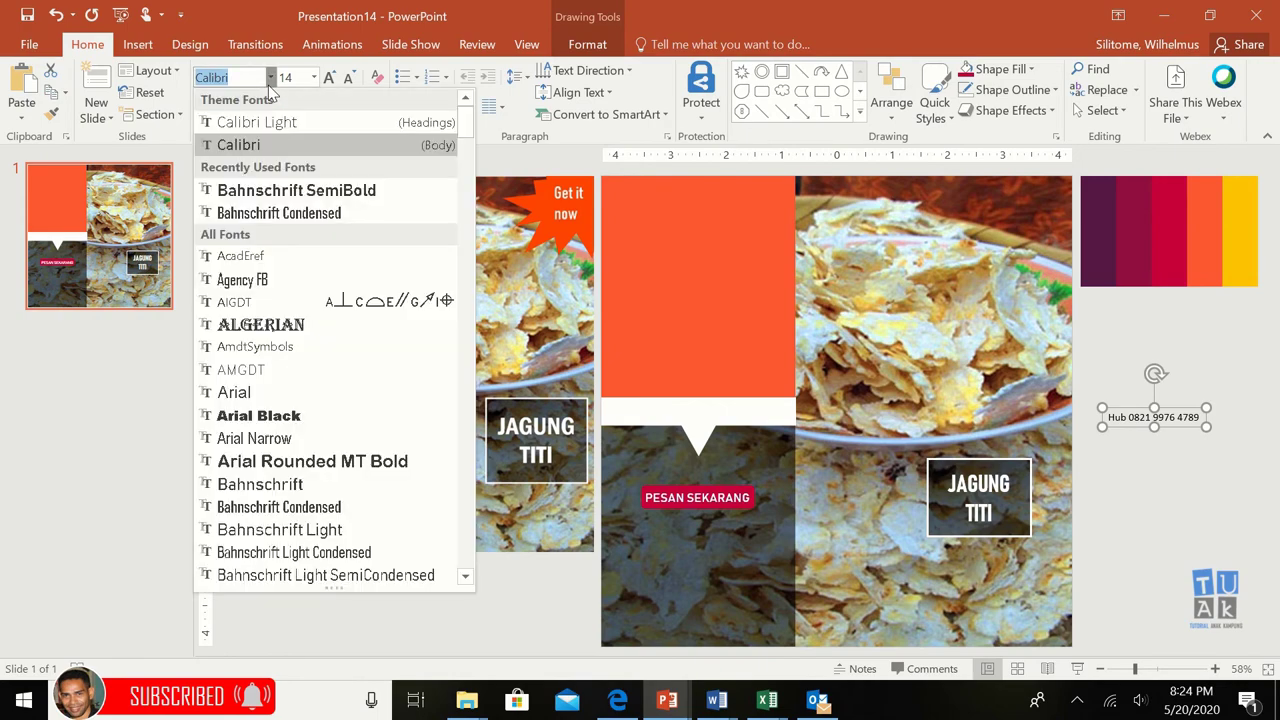
scroll(340, 455, "down", 2)
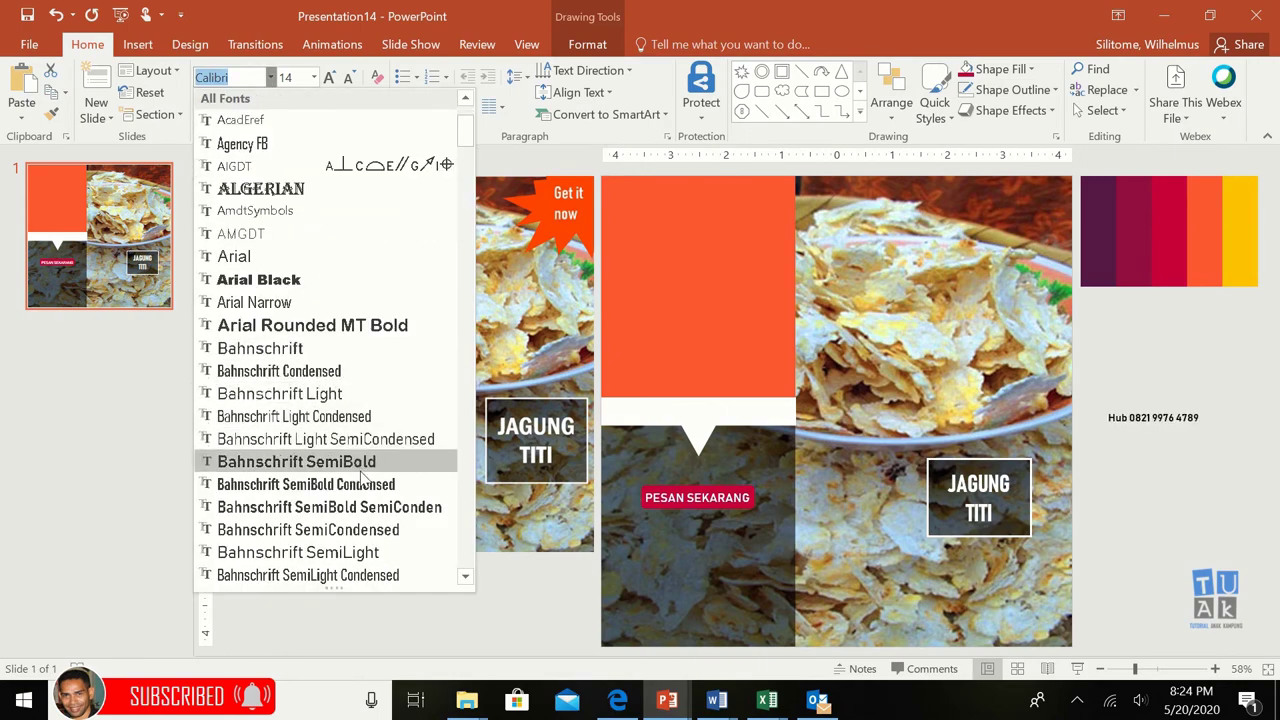
left_click(362, 470)
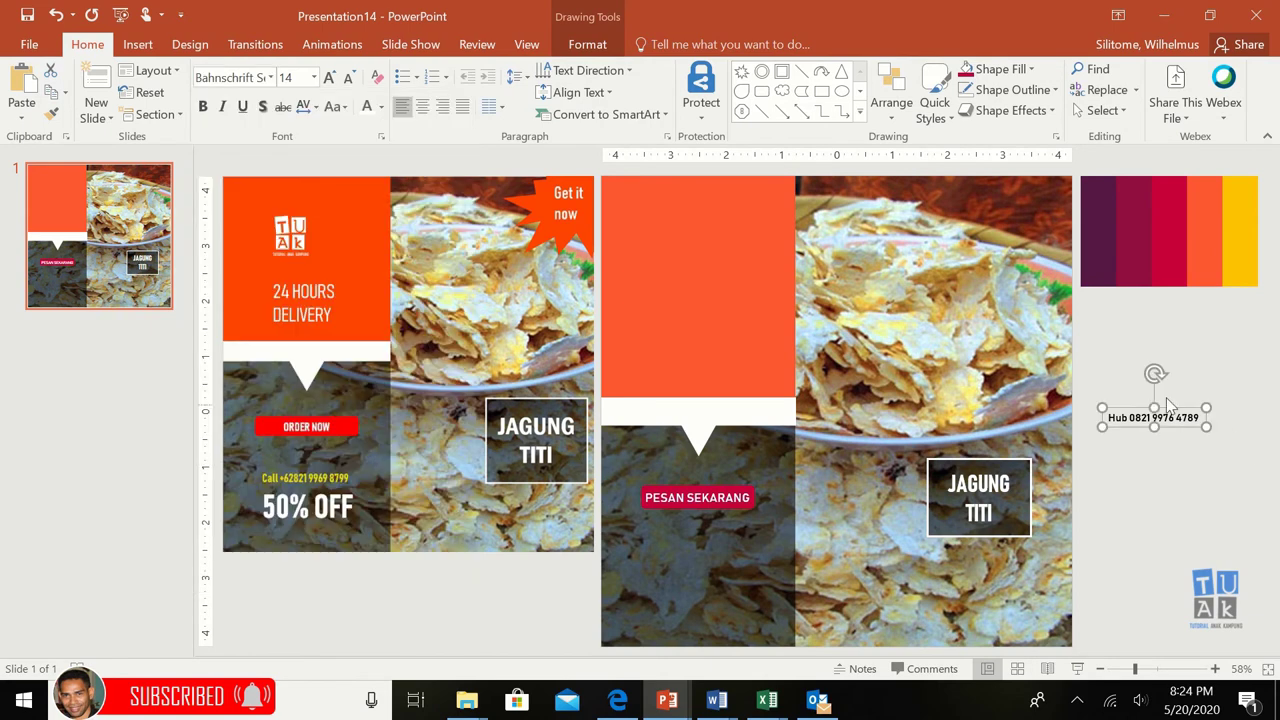
left_click_drag(1180, 408, 724, 536)
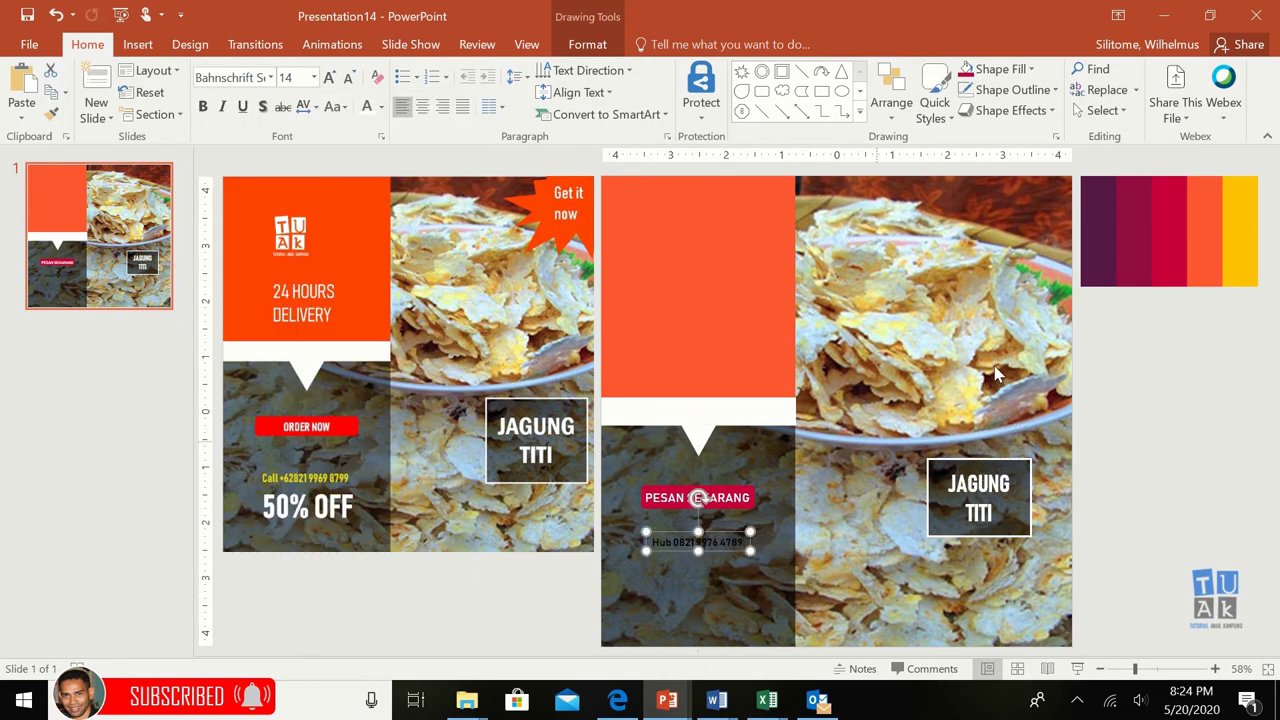
Colour the phone-number text with the yellow sampled from the palette swatch.
left_click(587, 44)
left_click(802, 69)
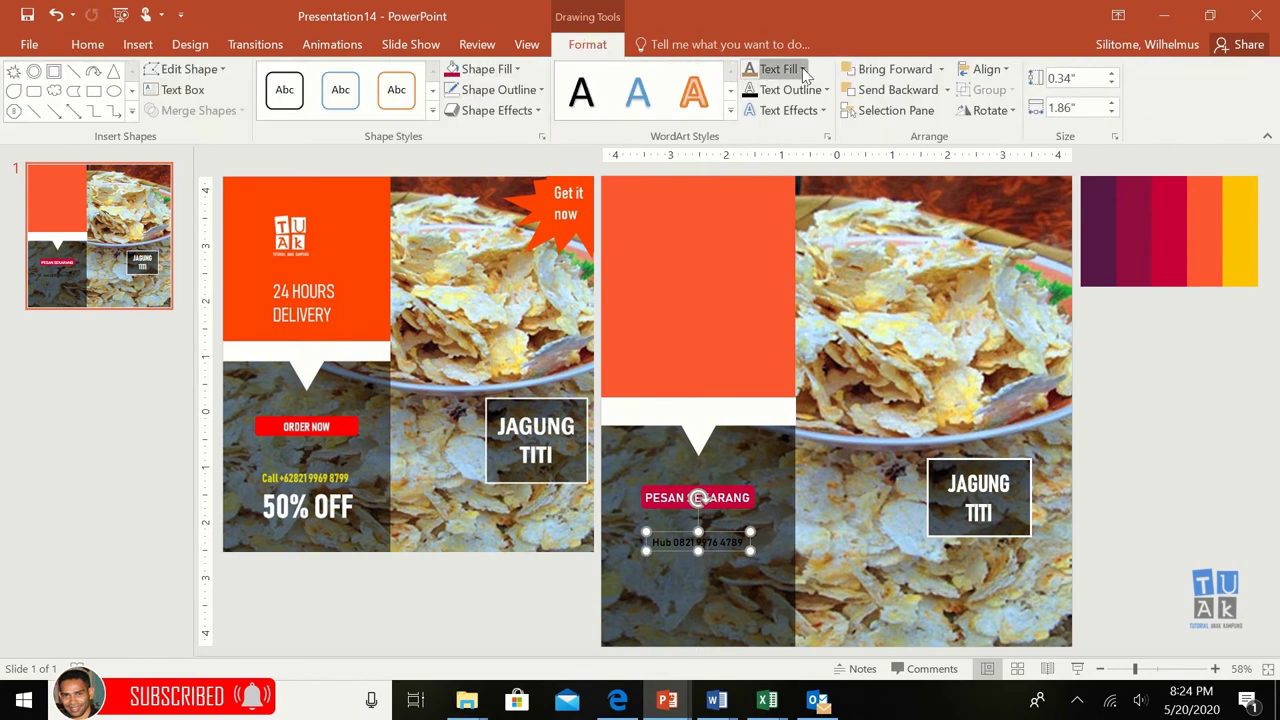
left_click(799, 319)
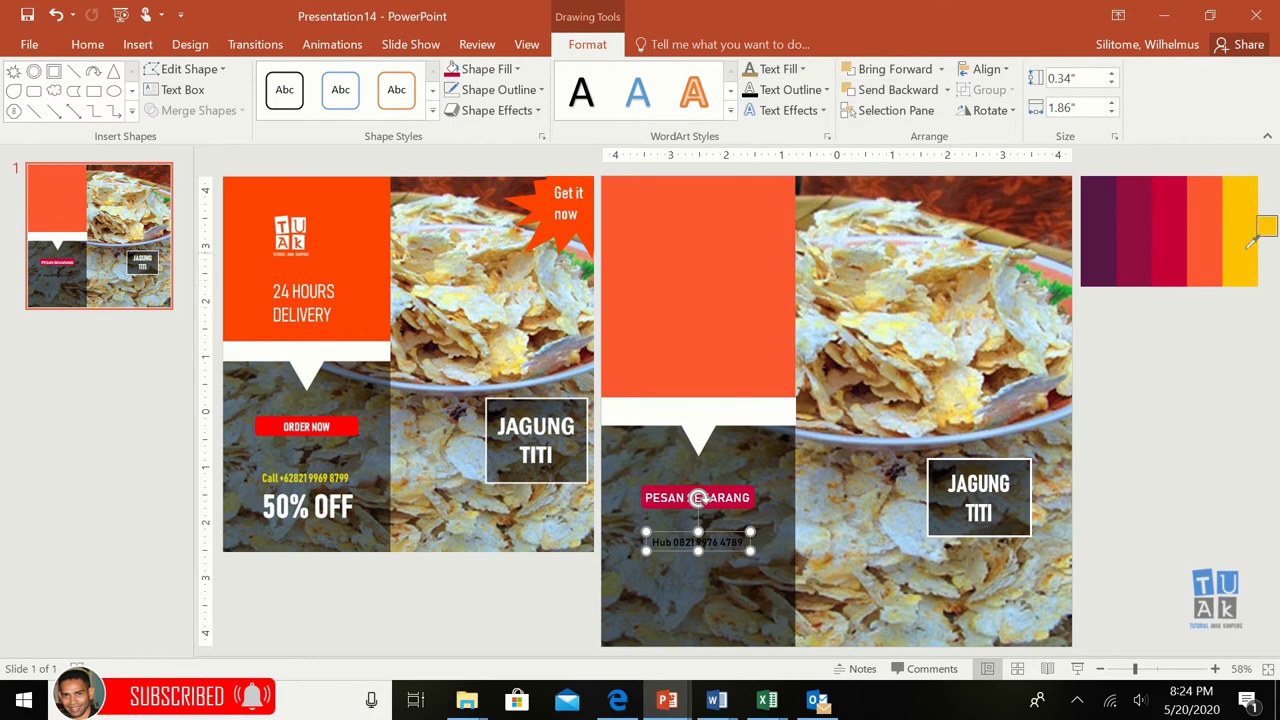
left_click(1148, 462)
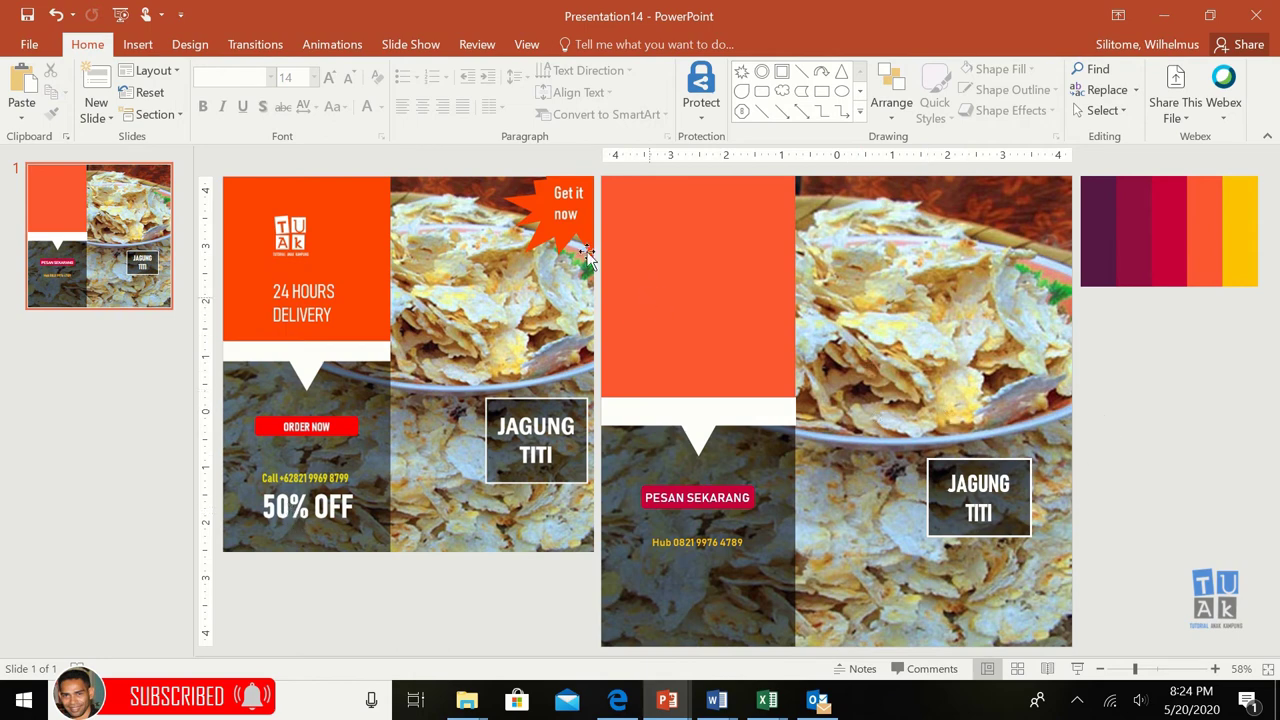
Drag a copy of the phone-number line beside the slide.
left_click(744, 542)
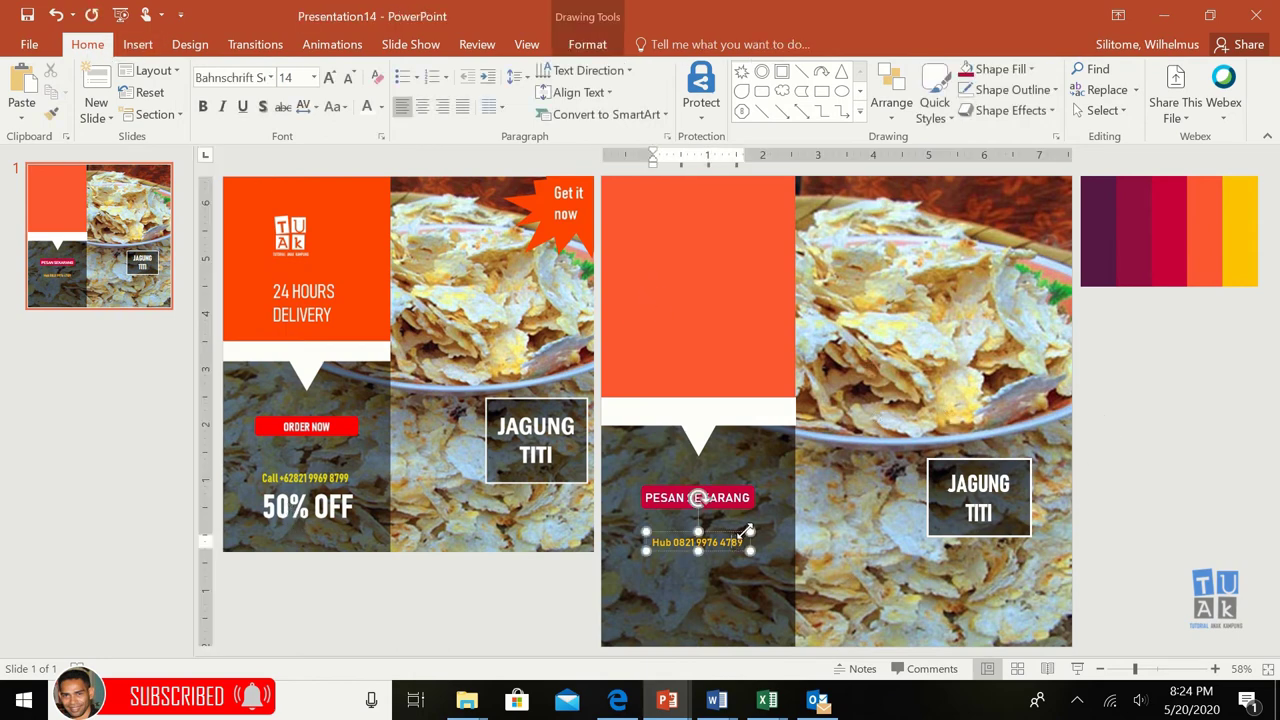
left_click(733, 540)
left_click_drag(735, 540, 1193, 530, "ctrl")
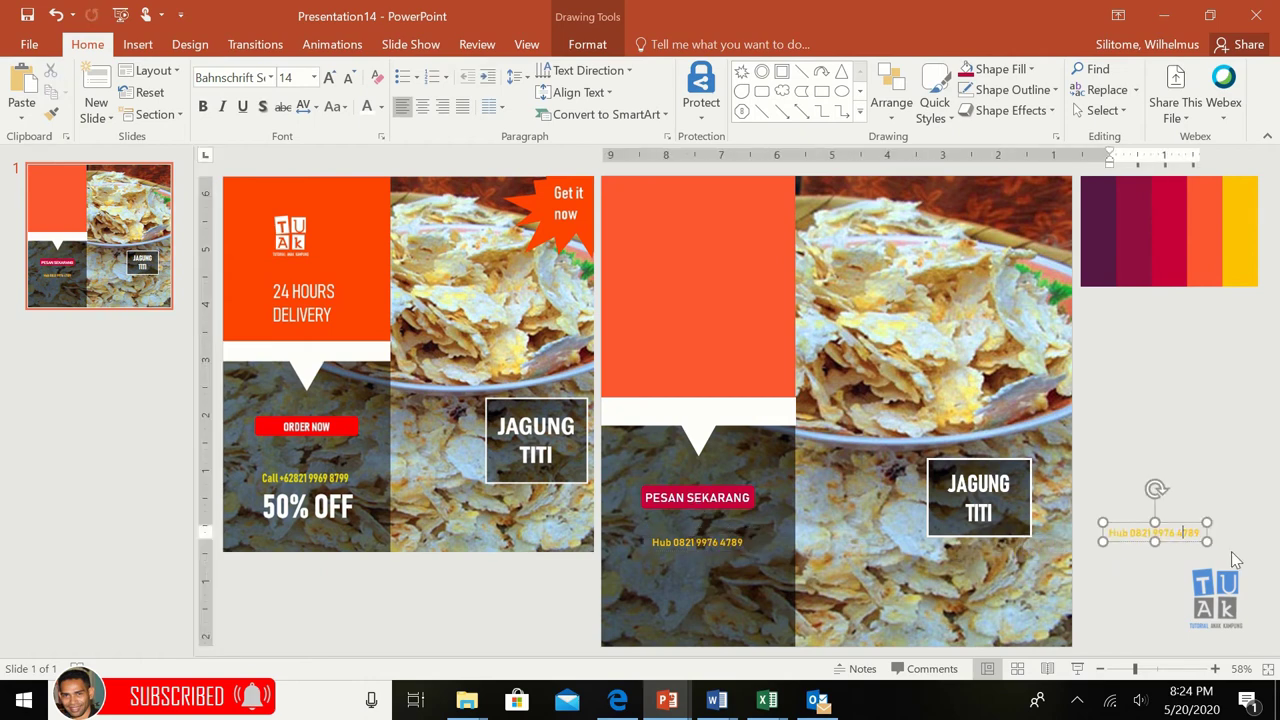
Replace the copy's text with 'Disc. 50%', enlarge it to 28 pt, and move it below the phone line.
key("ctrl+a")
key("Delete")
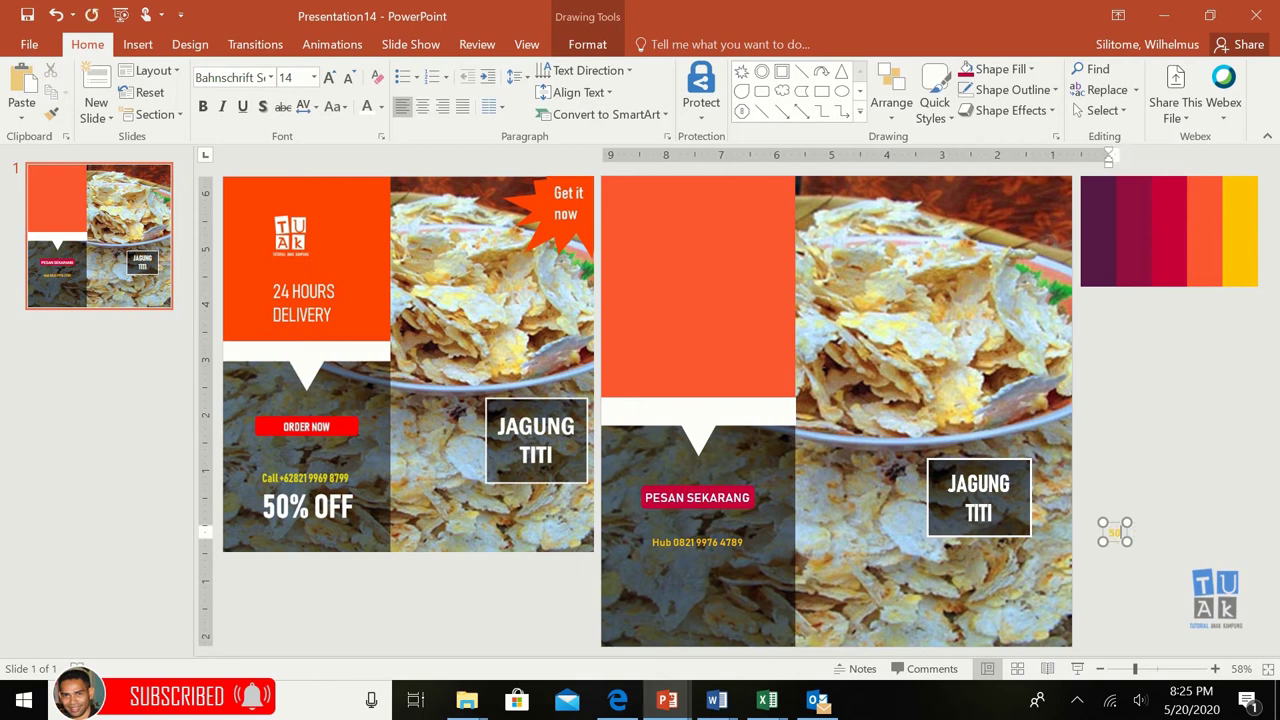
type("%")
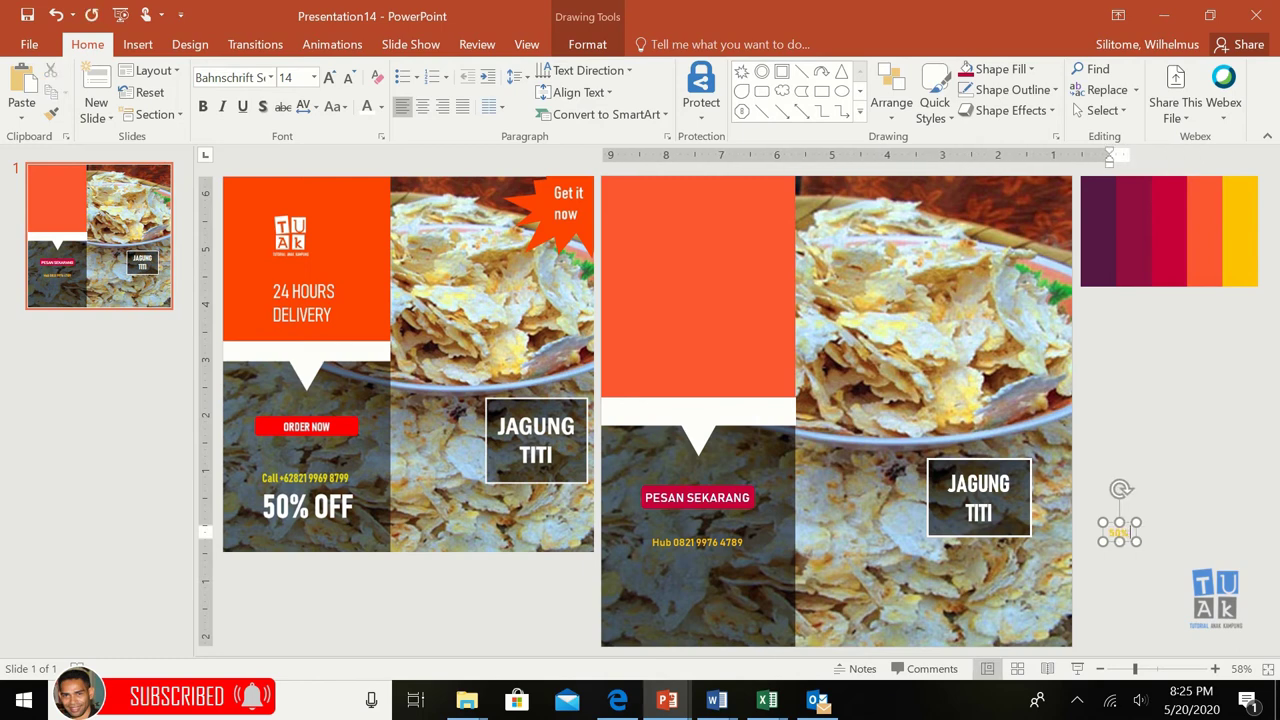
key("BackSpace")
type("O")
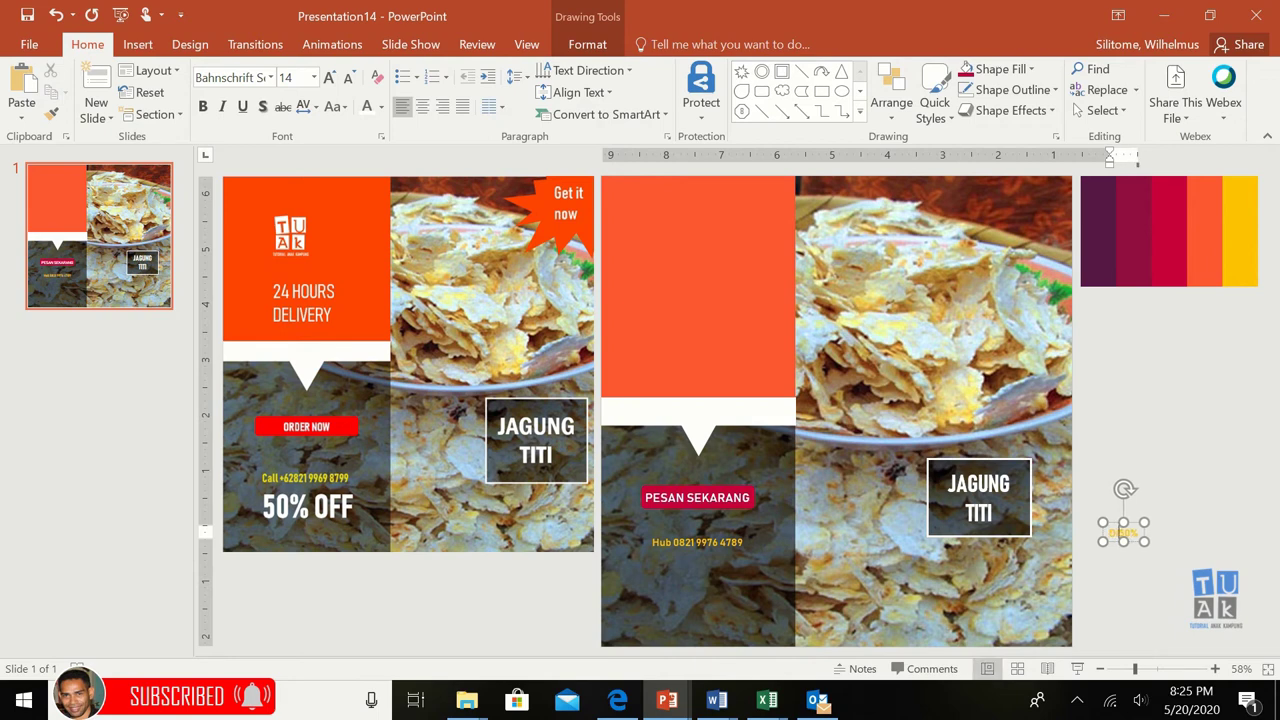
type("s")
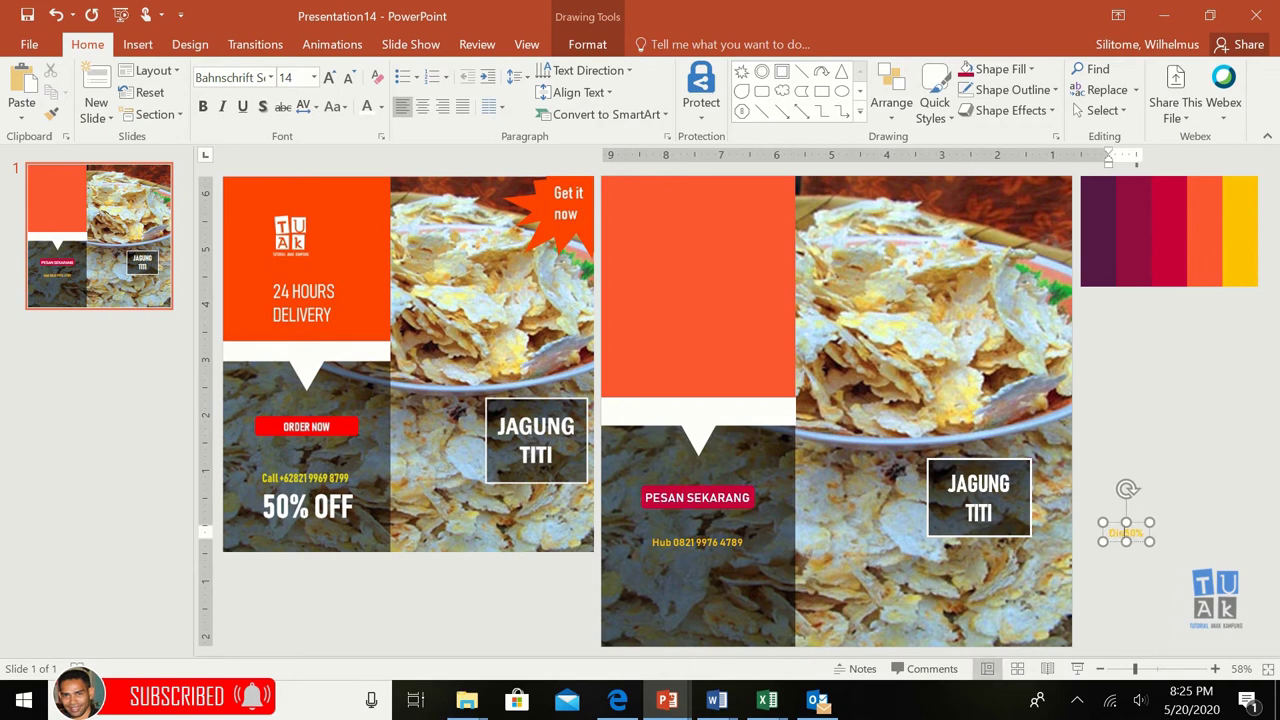
type("c")
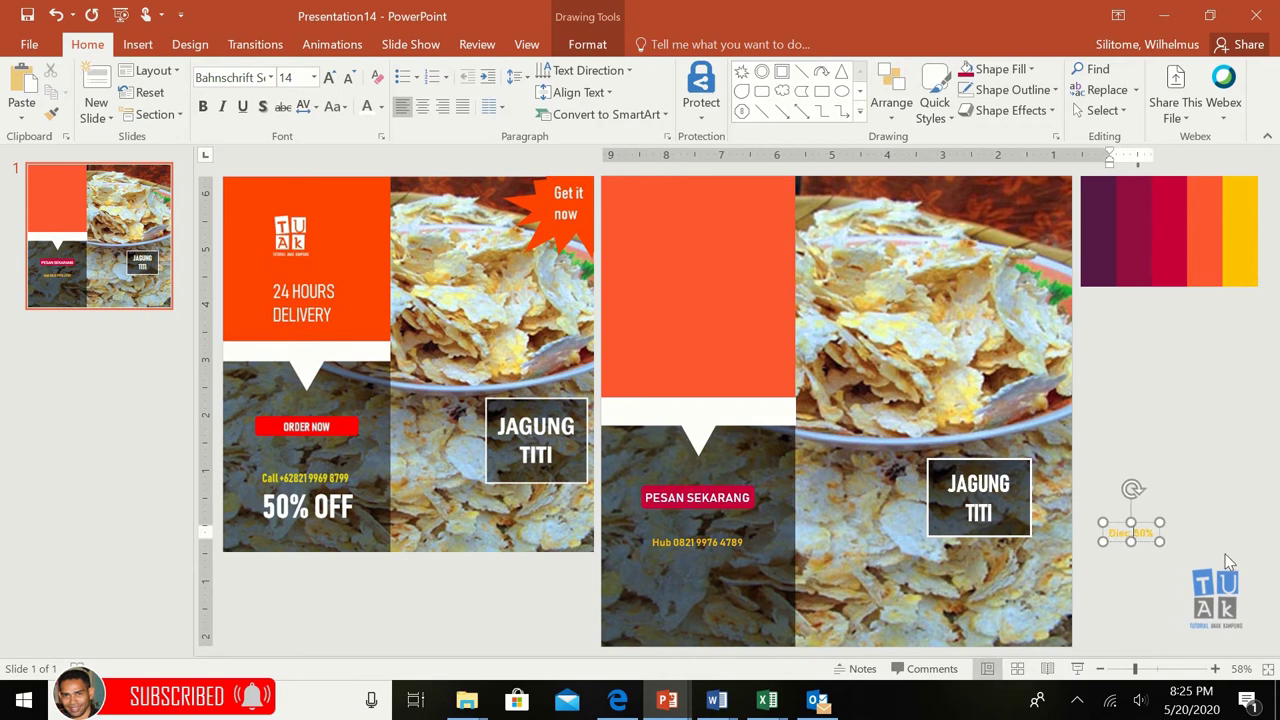
left_click(1160, 526)
key("ctrl+shift+period")
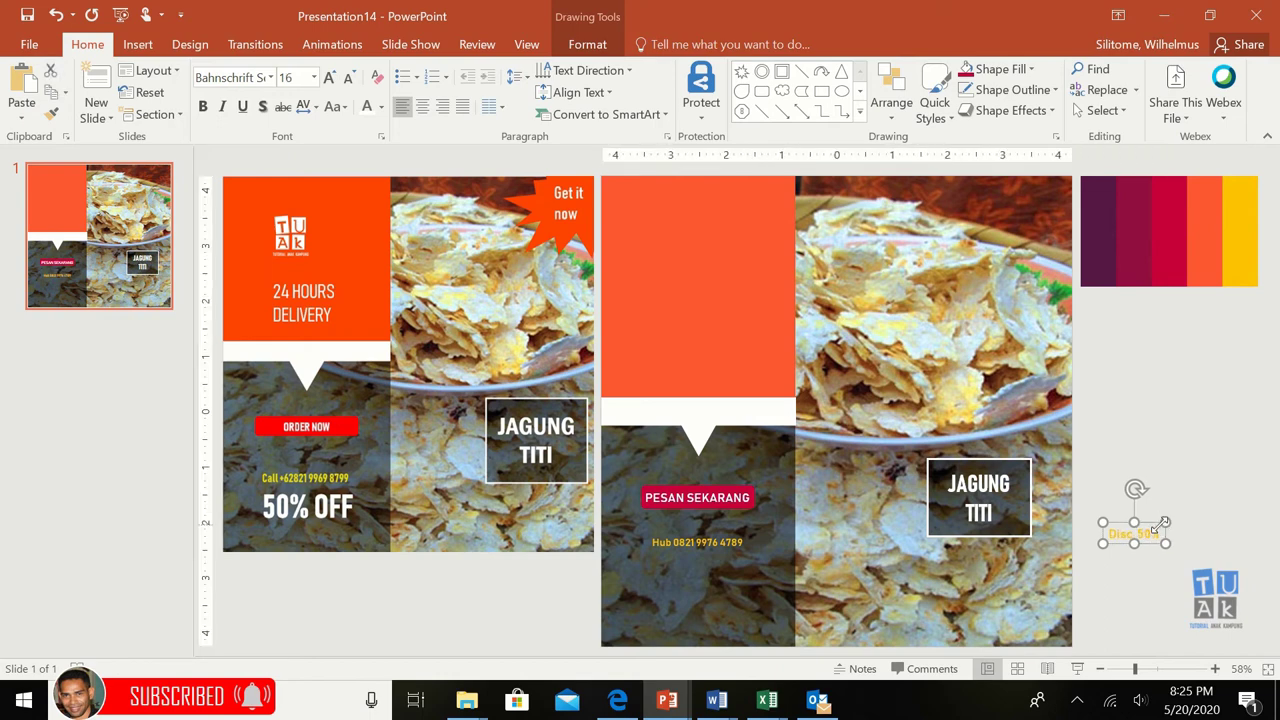
key("ctrl+shift+period")
key("ctrl+shift+period")
key("ctrl+shift+period")
key("ctrl+shift+period")
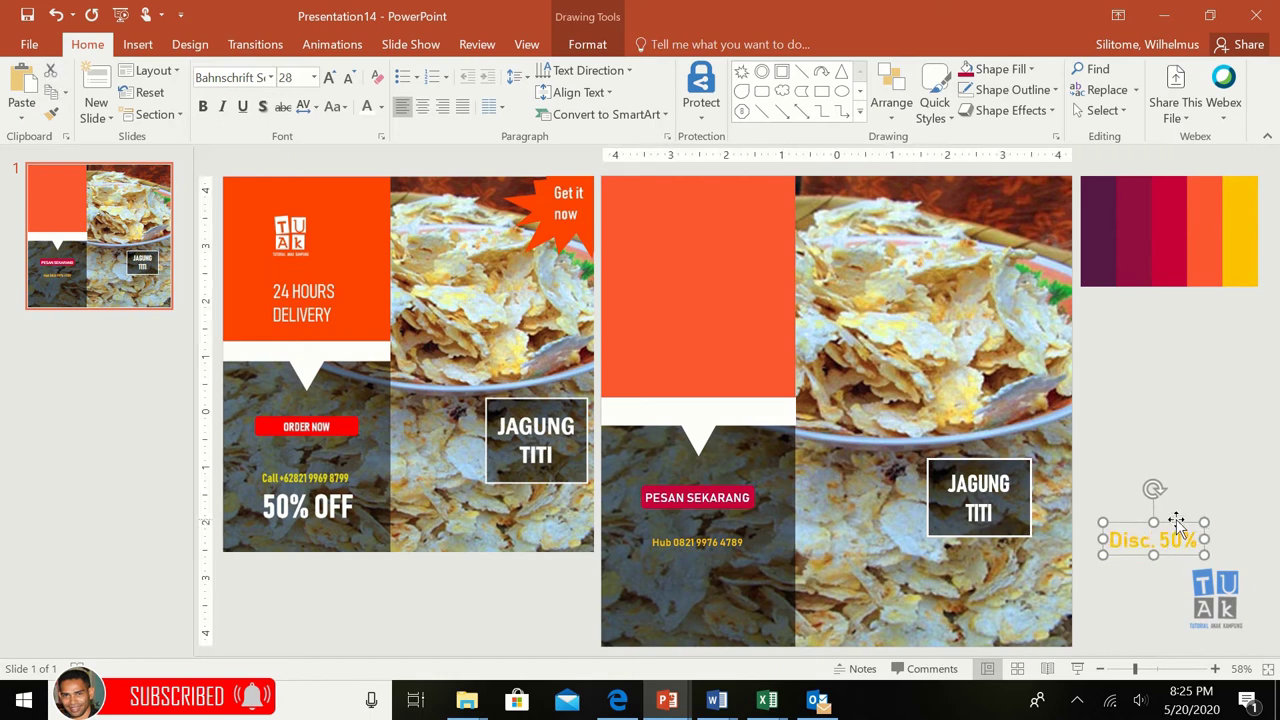
mouse_move(1177, 521)
left_mouse_down()
mouse_move(720, 561)
mouse_move(736, 565)
left_mouse_up()
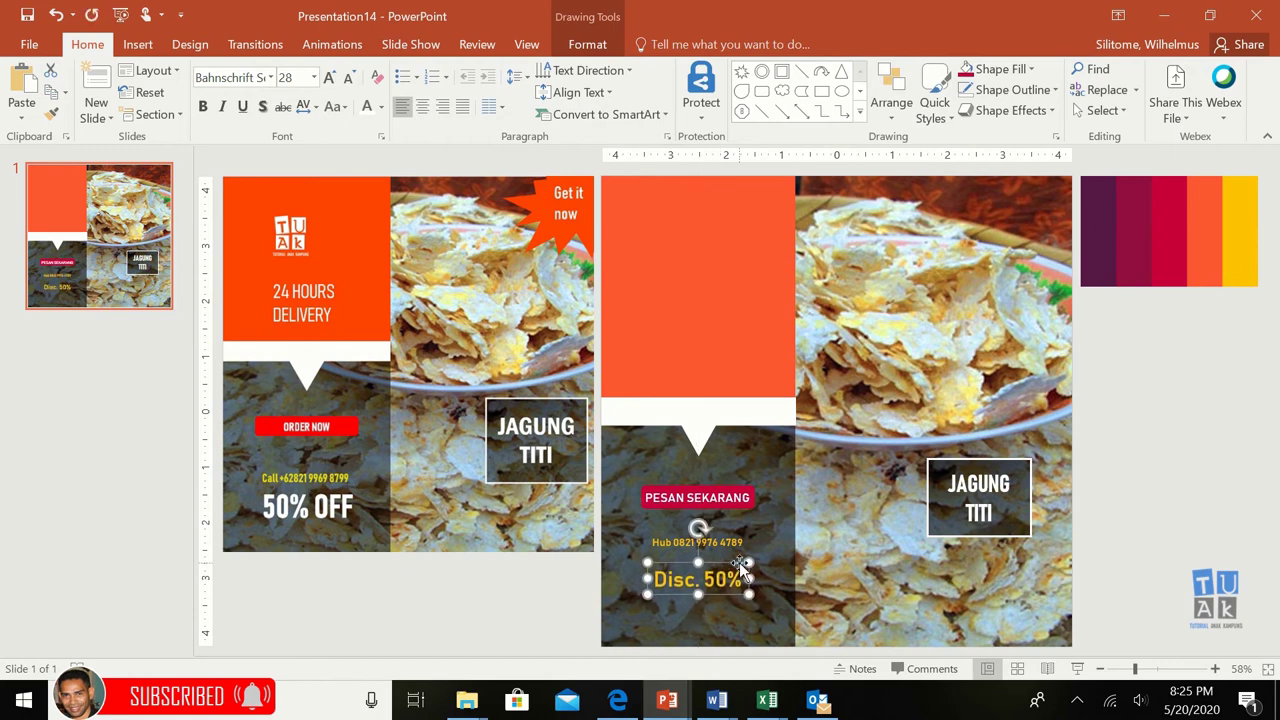
Size 'Disc.' at 20 pt and '50%' at 36 pt.
left_click(705, 577)
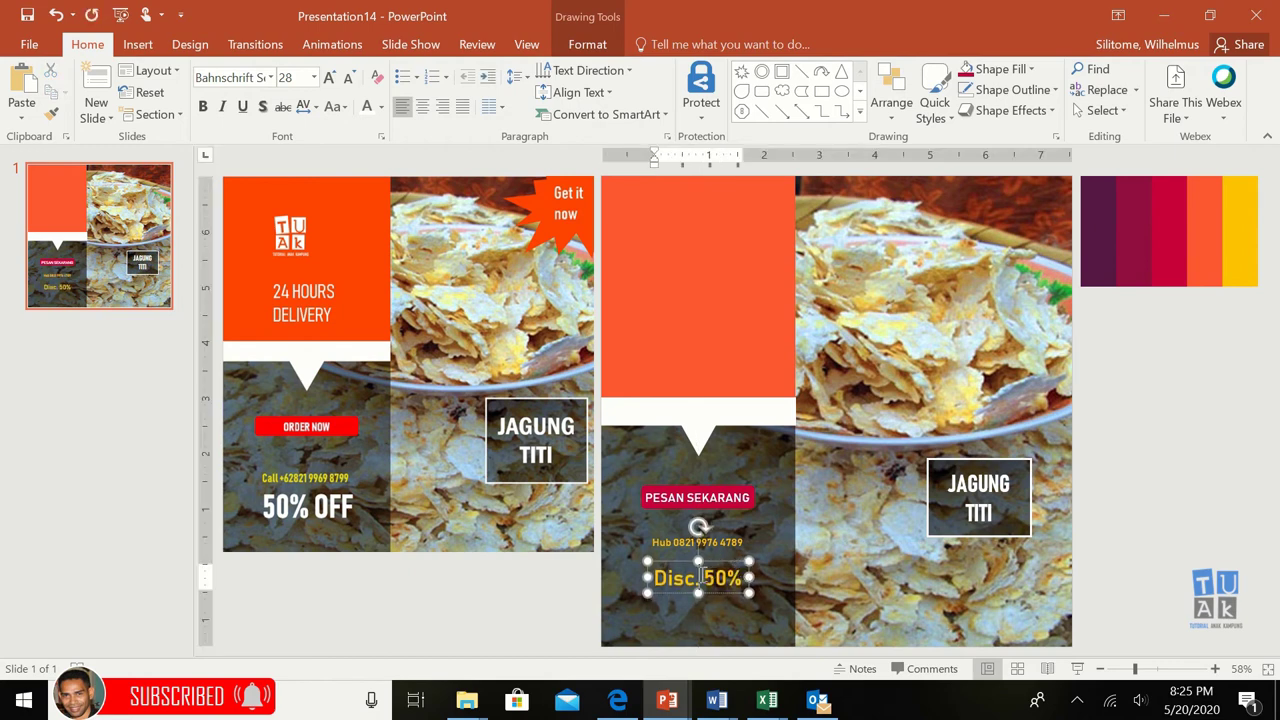
left_click_drag(697, 577, 652, 578)
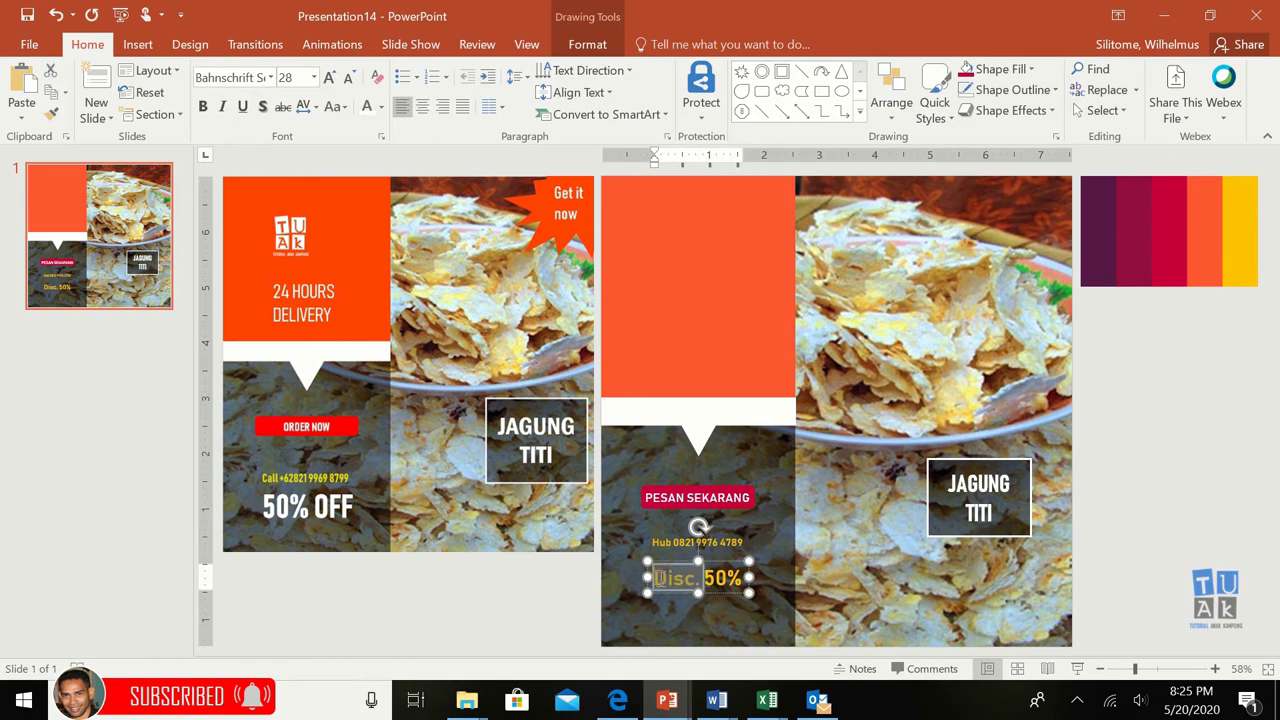
key("ctrl+shift+comma")
key("ctrl+shift+comma")
key("ctrl+shift+comma")
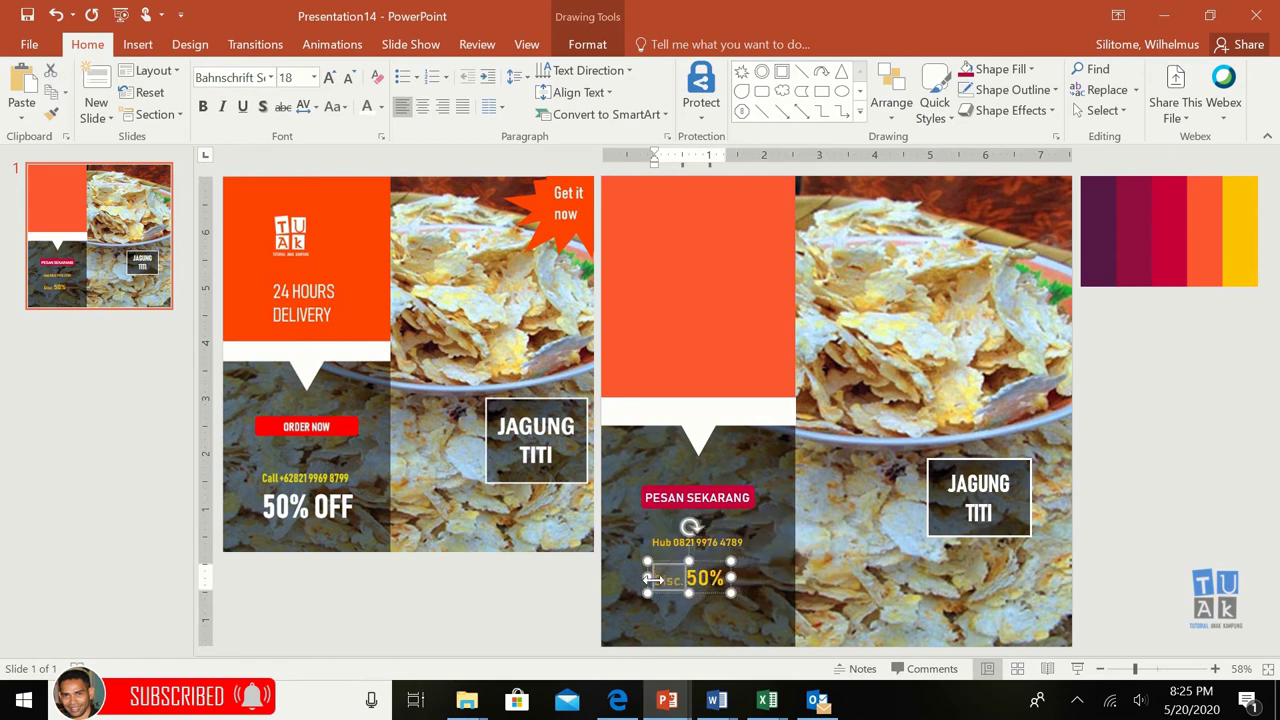
key("ctrl+shift+period")
key("Right")
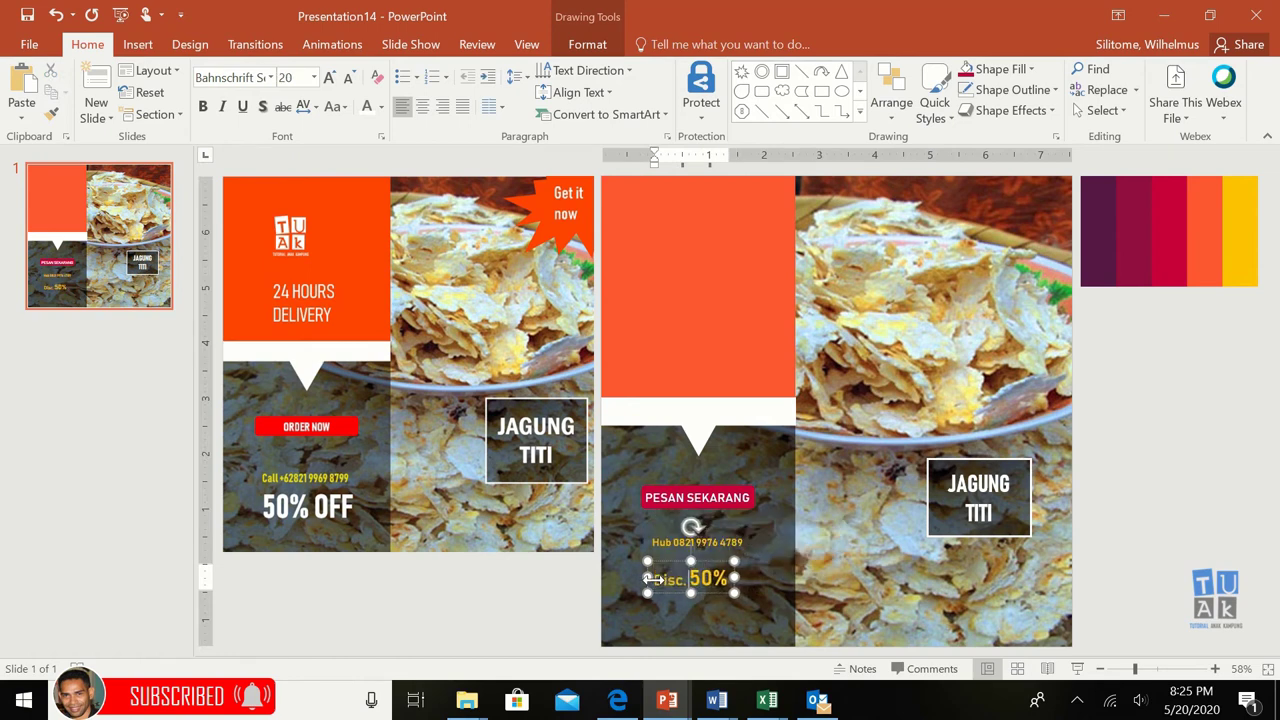
key("shift+End")
key("ctrl+shift+period")
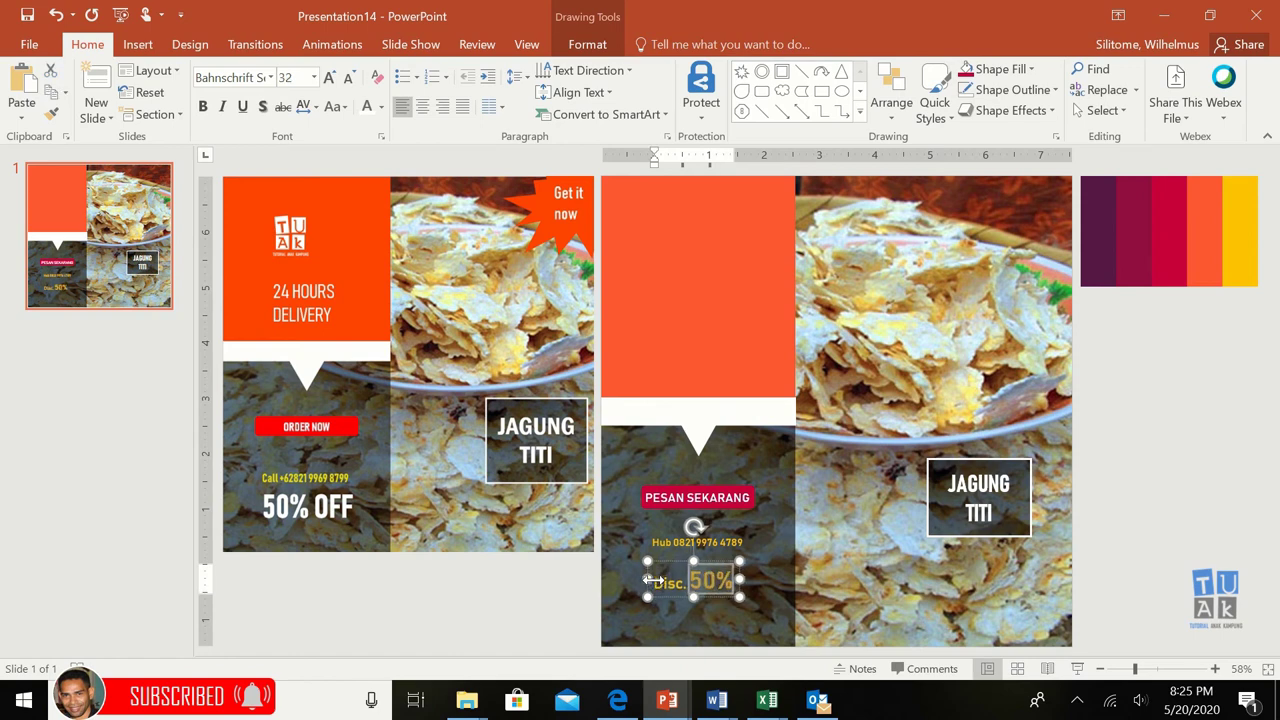
key("ctrl+shift+period")
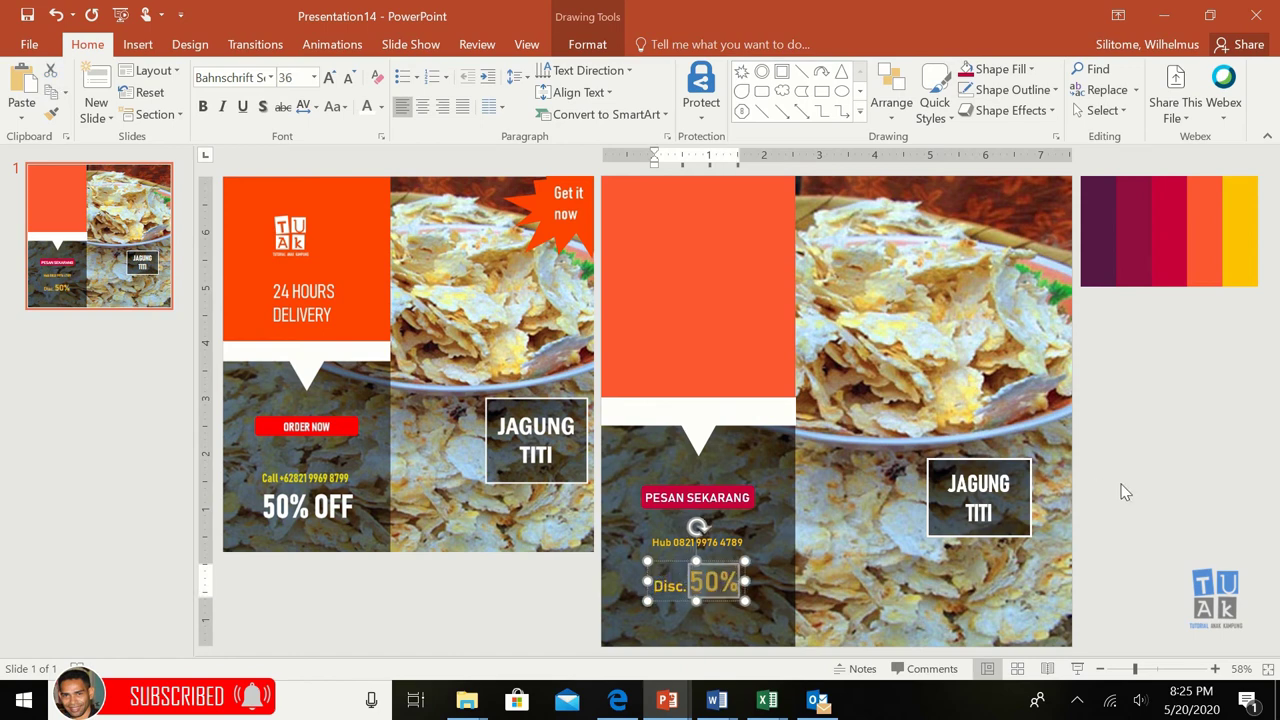
Make the whole Disc. 50% text white.
left_click(1125, 492)
left_click_drag(690, 582, 727, 581)
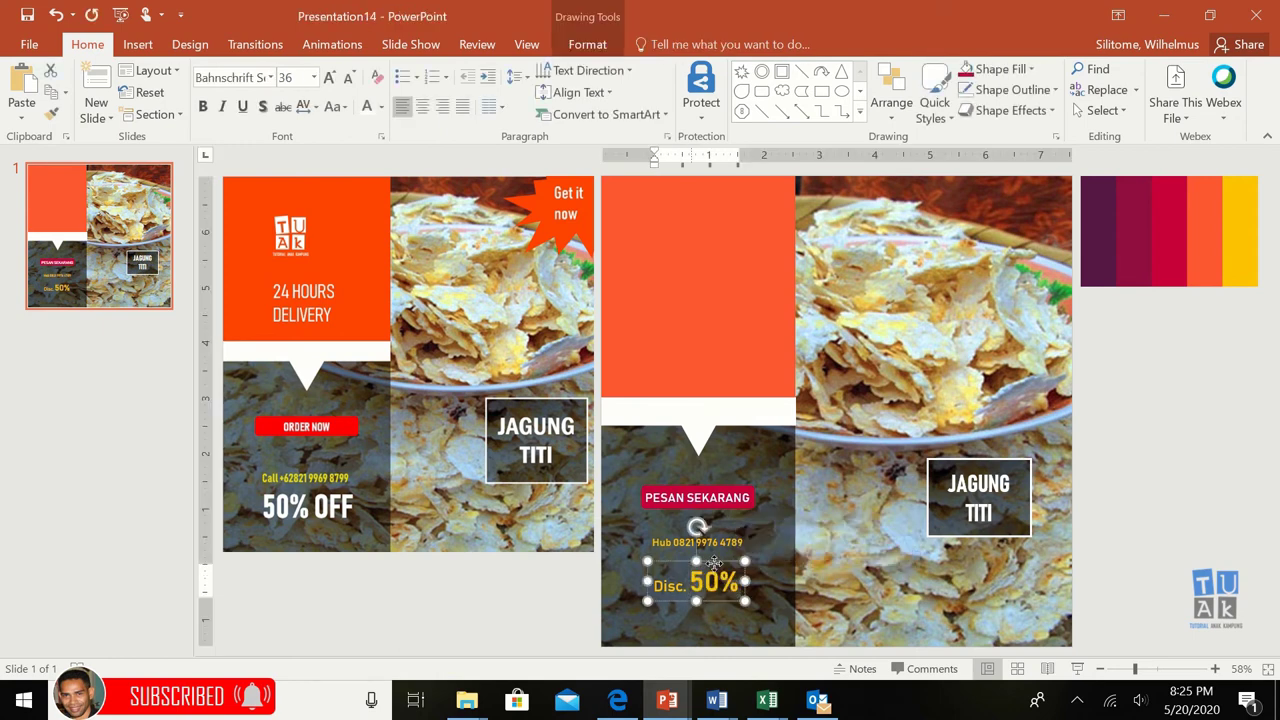
key("Escape")
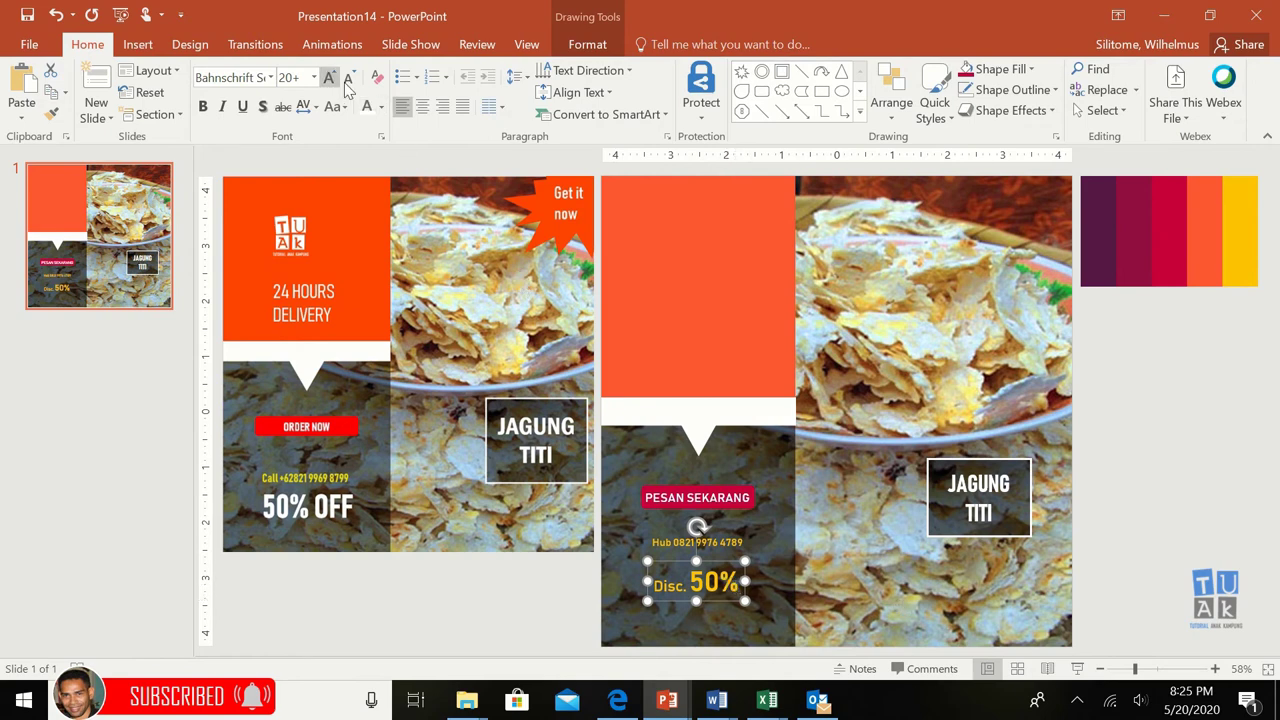
left_click(366, 106)
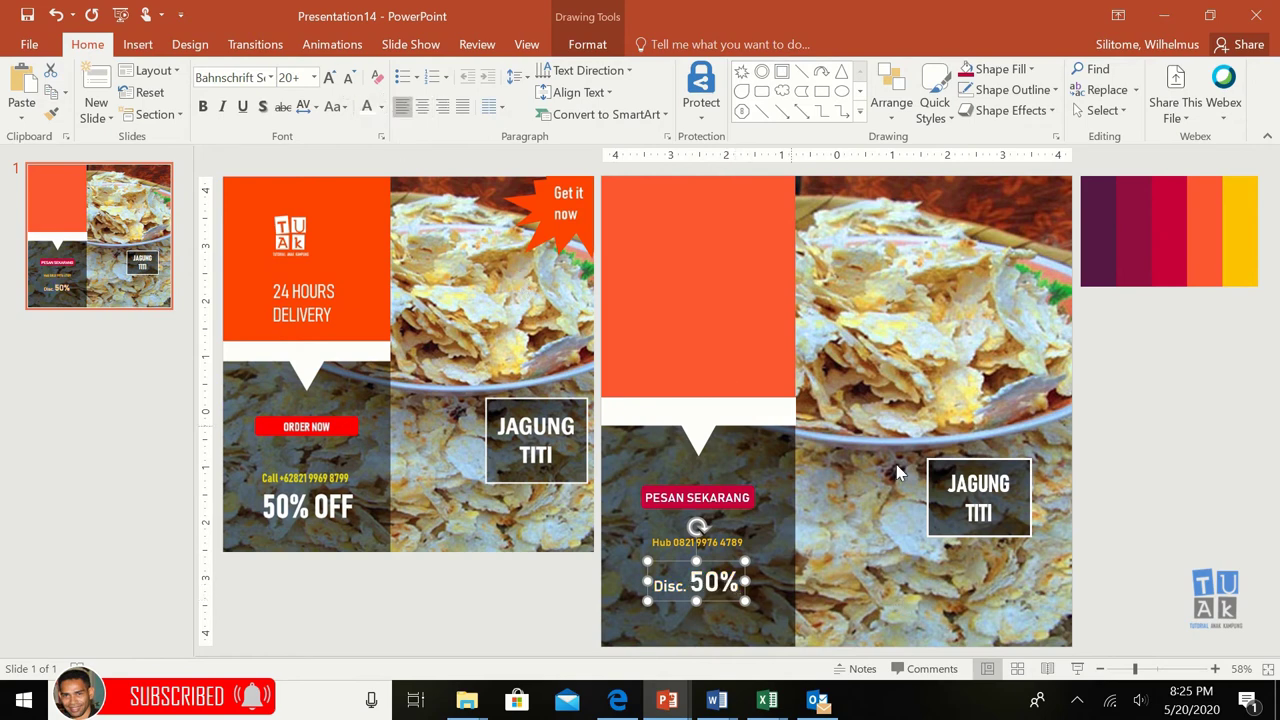
left_click(1122, 484)
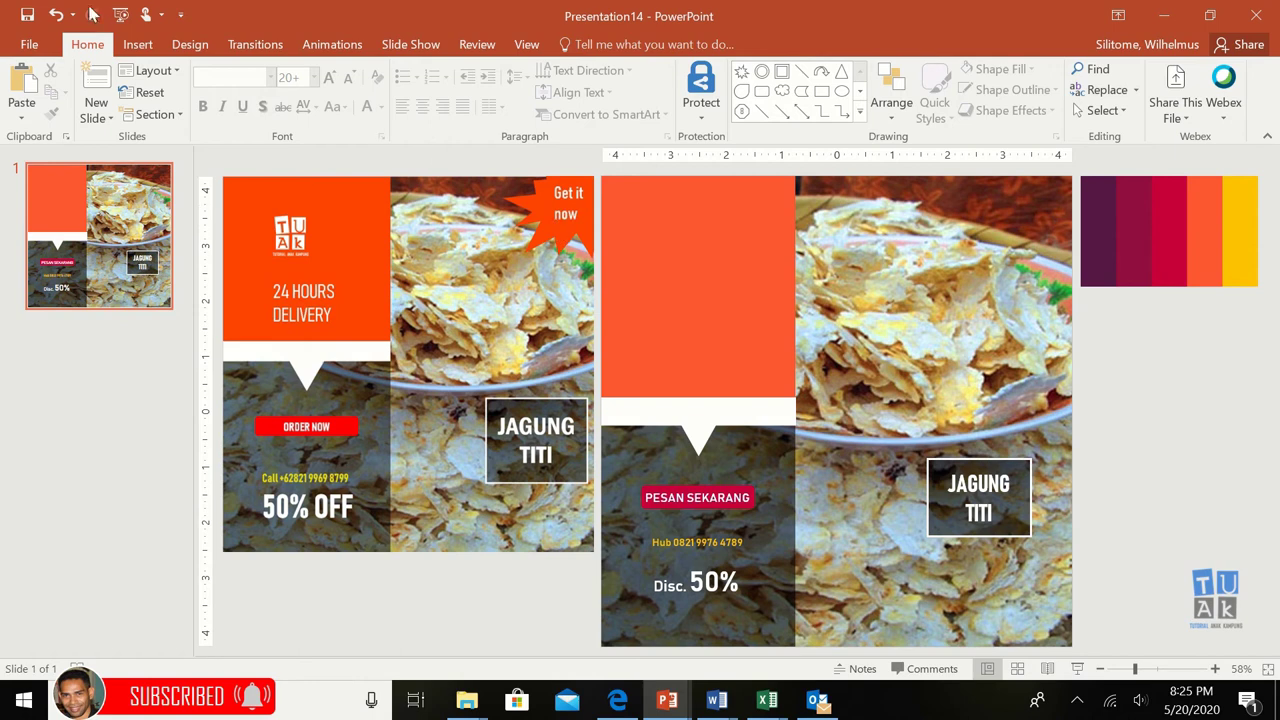
Draw an Explosion starburst shape over the flyer photo.
left_click(138, 44)
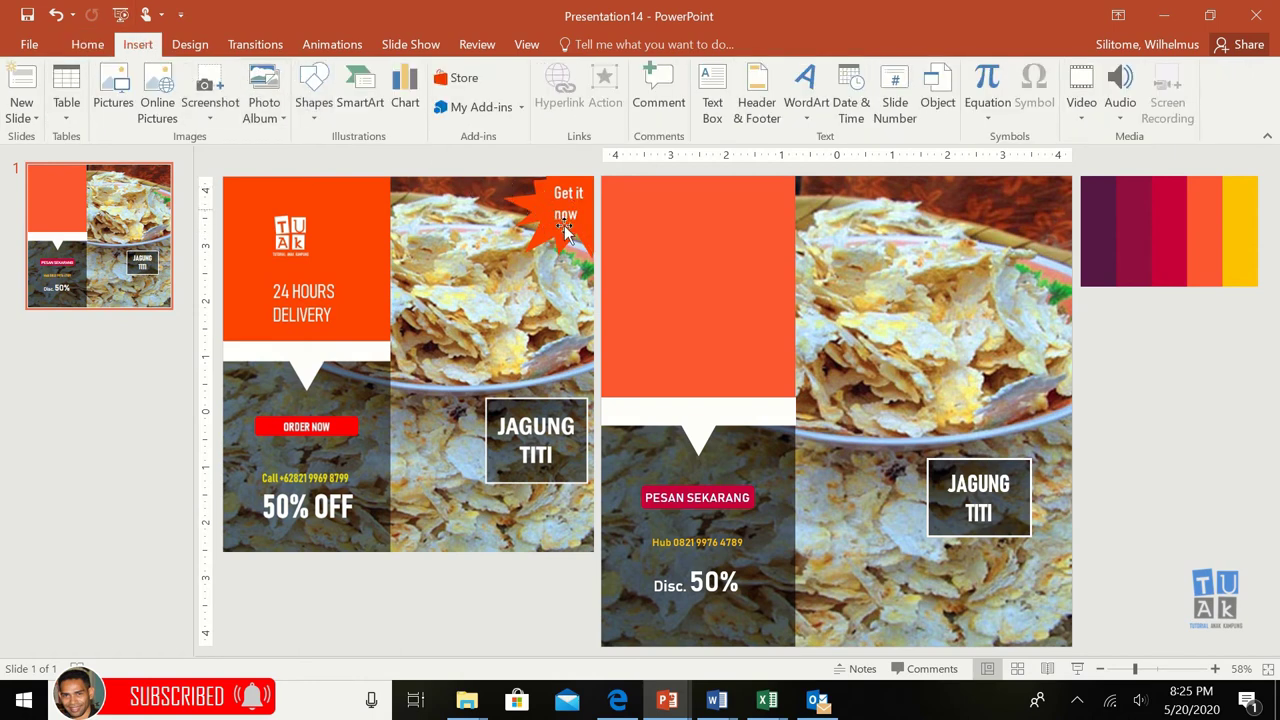
left_click(314, 95)
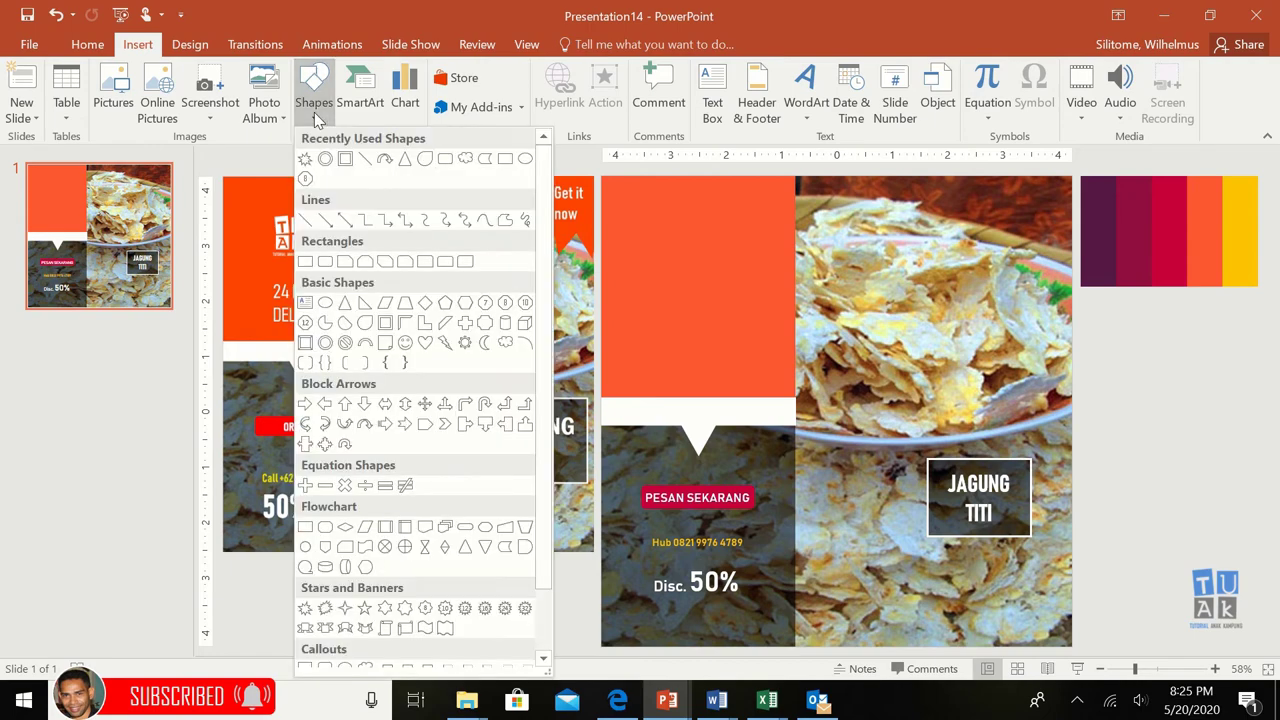
left_click(304, 158)
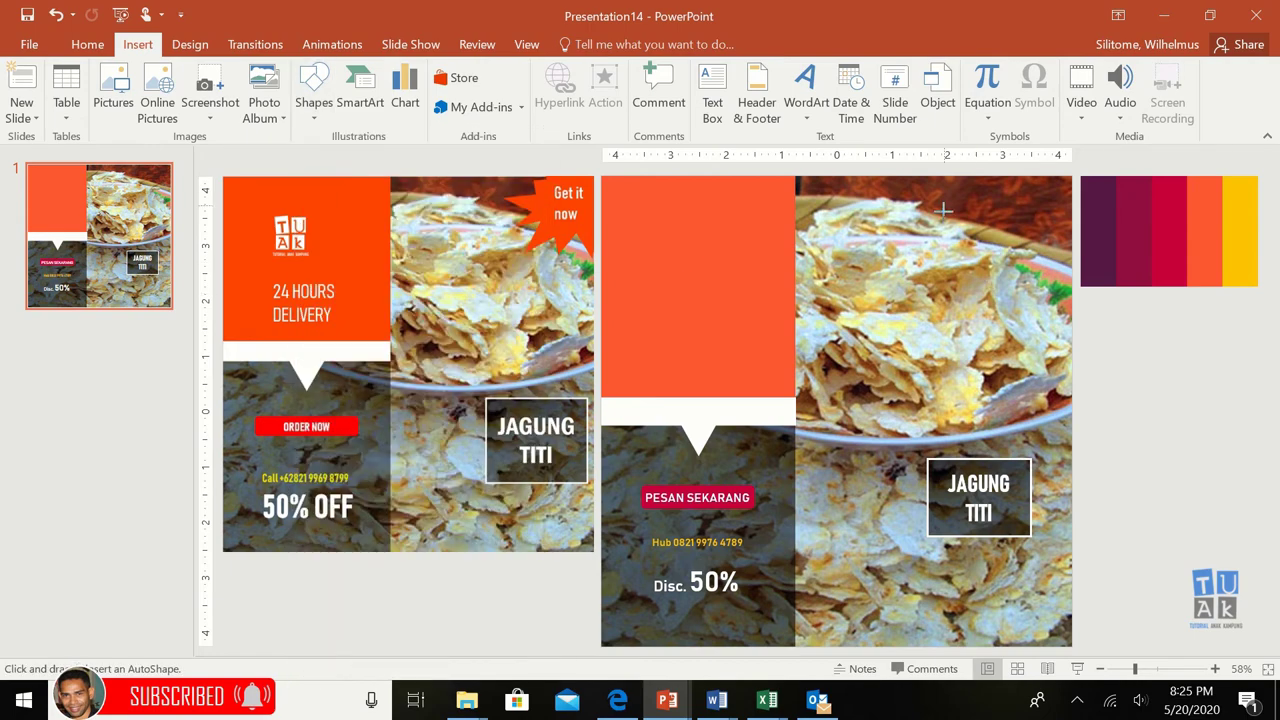
left_click_drag(945, 205, 1095, 312)
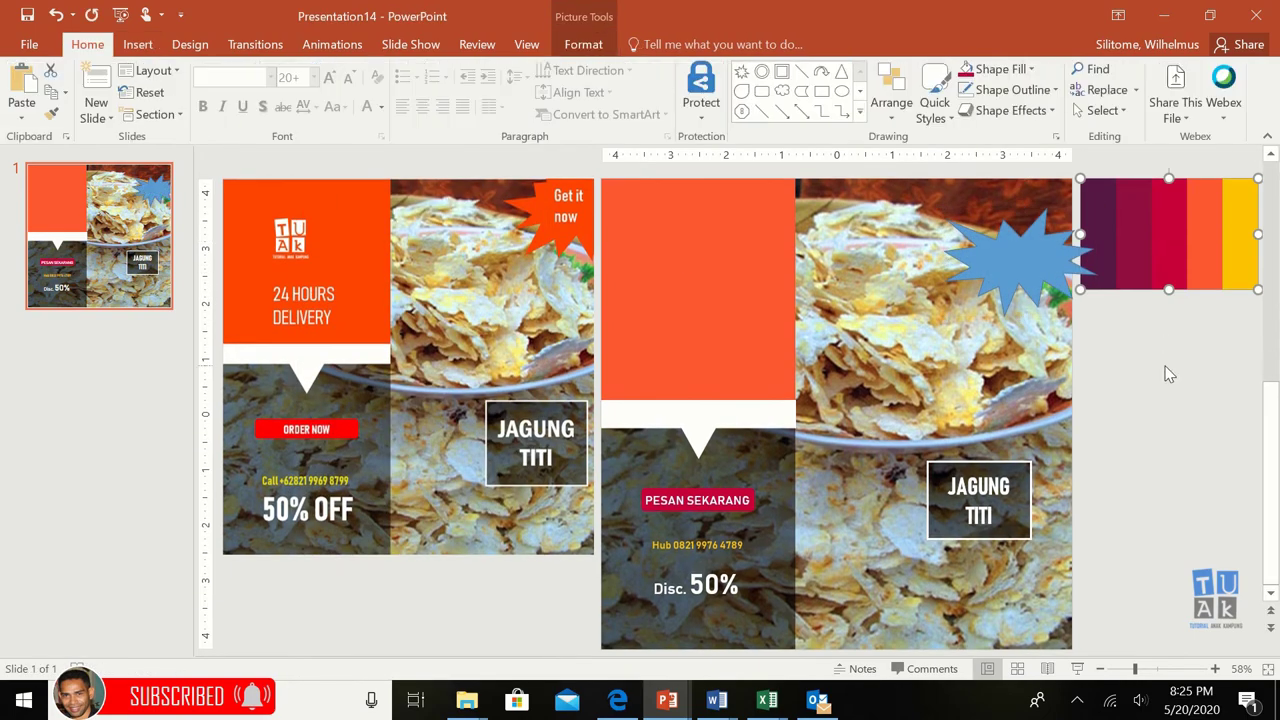
Delete the colour-swatch strip and enlarge the starburst over the flyer's top-right corner.
key("Delete")
left_click_drag(1025, 256, 1050, 205)
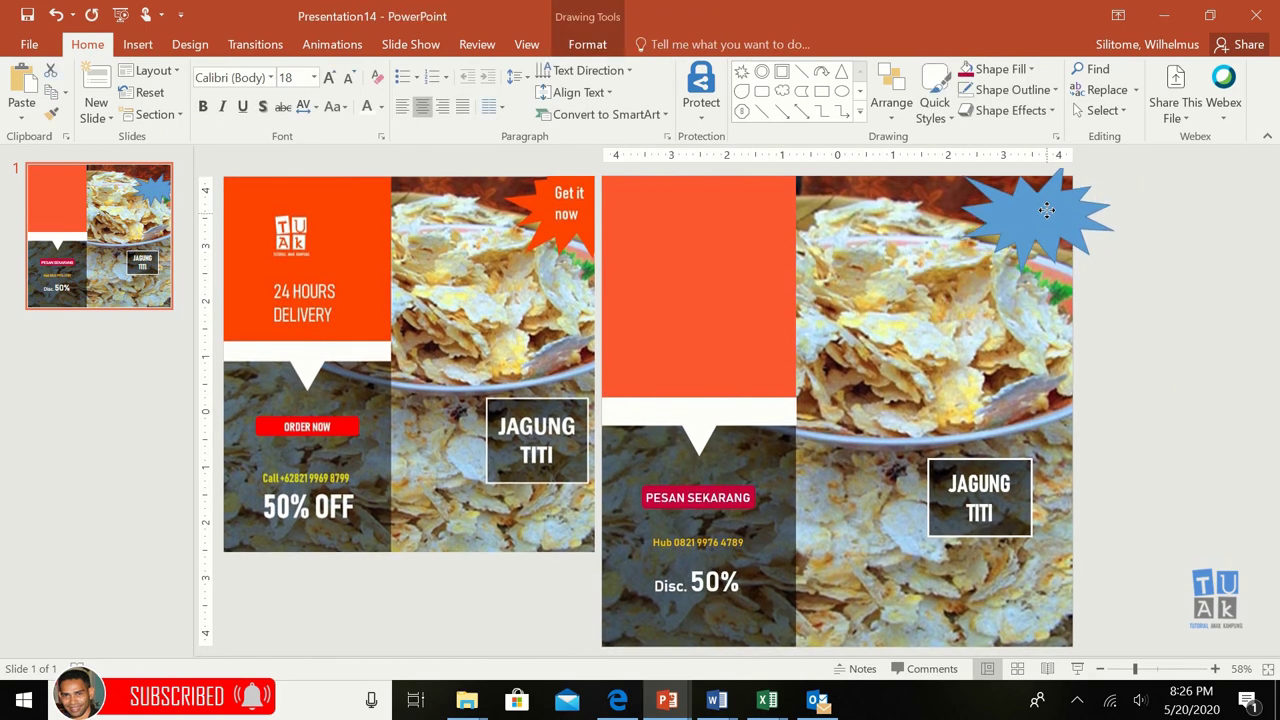
mouse_move(1035, 250)
left_mouse_down()
mouse_move(1043, 275)
mouse_move(1123, 291)
left_mouse_up()
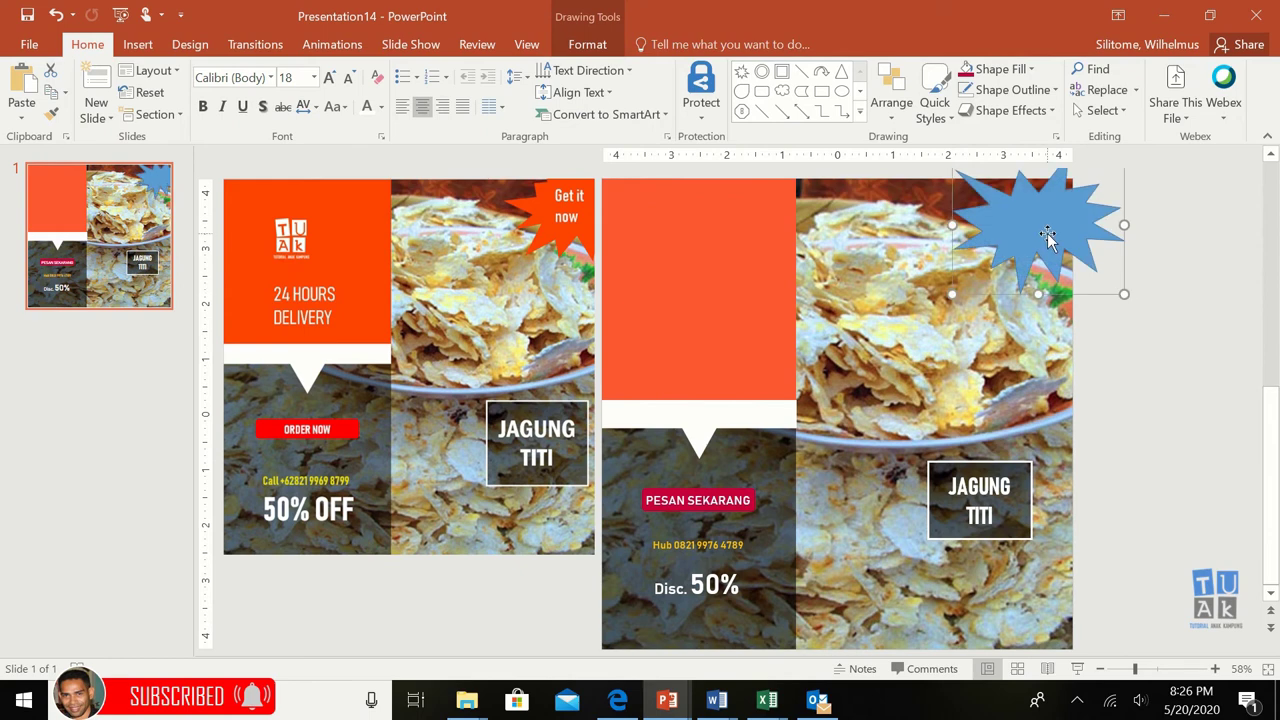
left_click_drag(1047, 233, 1063, 214)
left_click(1140, 281)
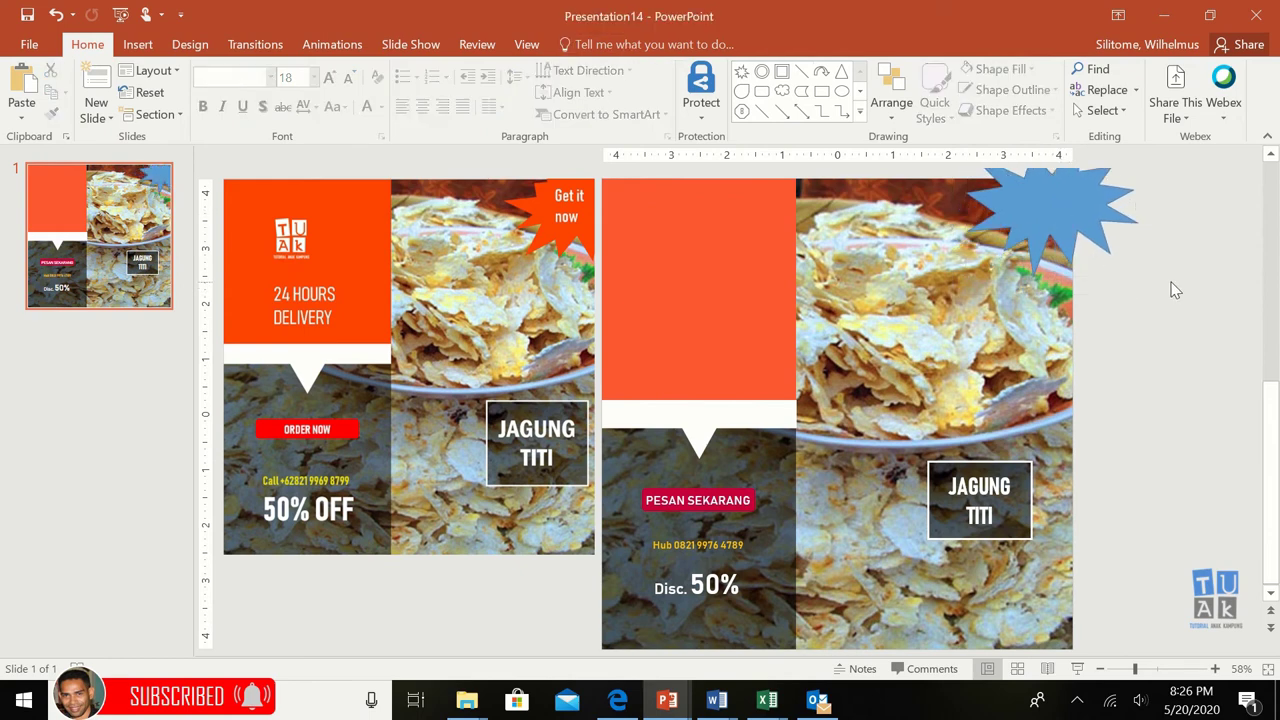
left_click_drag(1274, 432, 1274, 422)
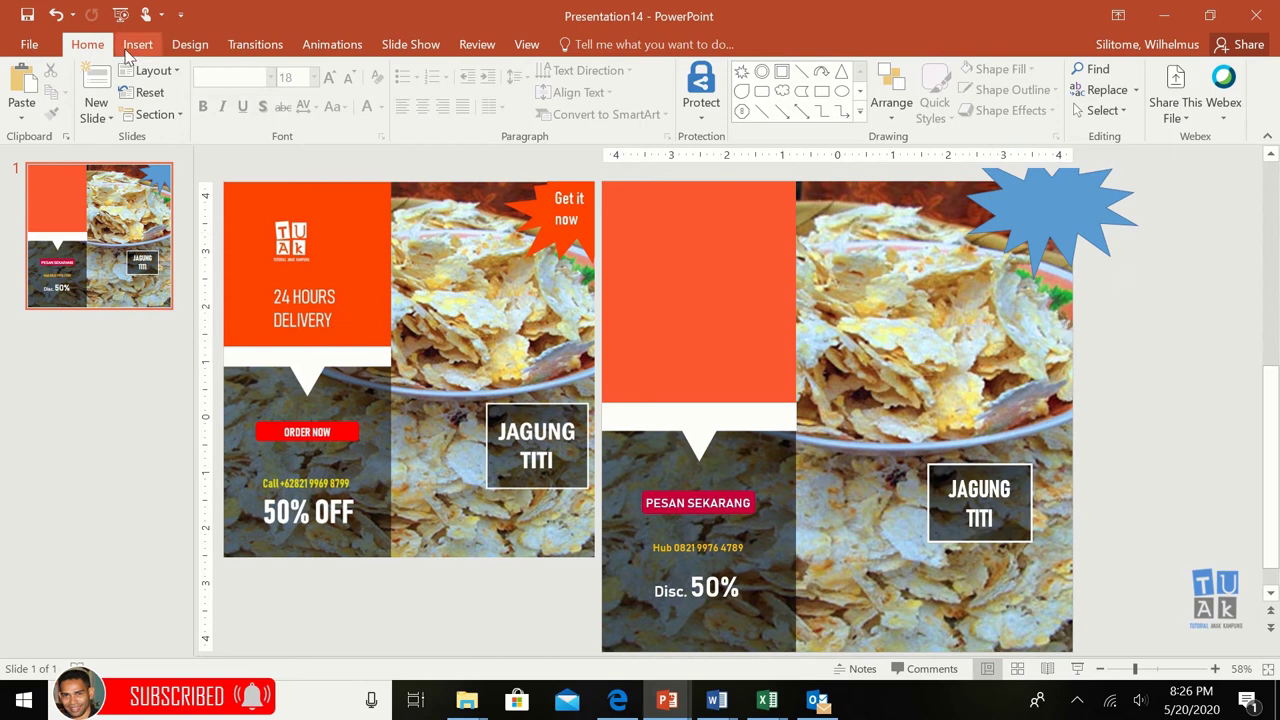
left_click(1084, 220)
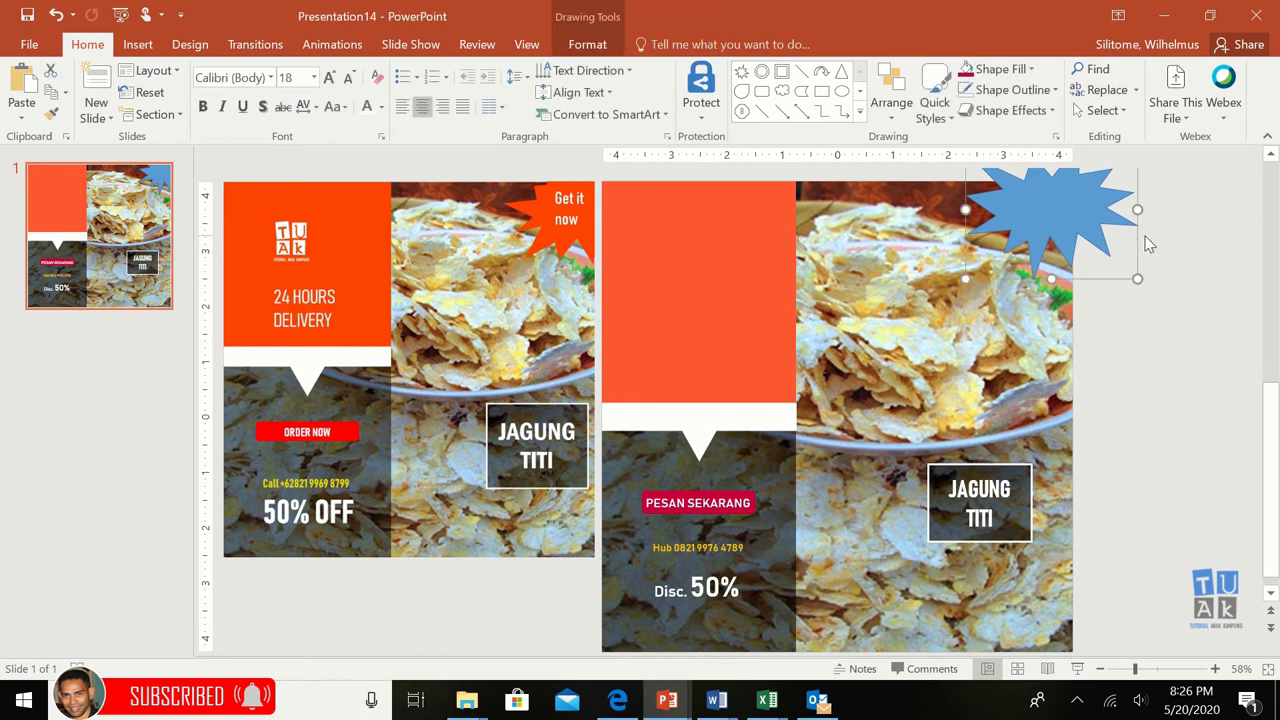
Give the starburst no outline and the orange panel's fill colour via eyedropper.
left_click(587, 44)
left_click(497, 89)
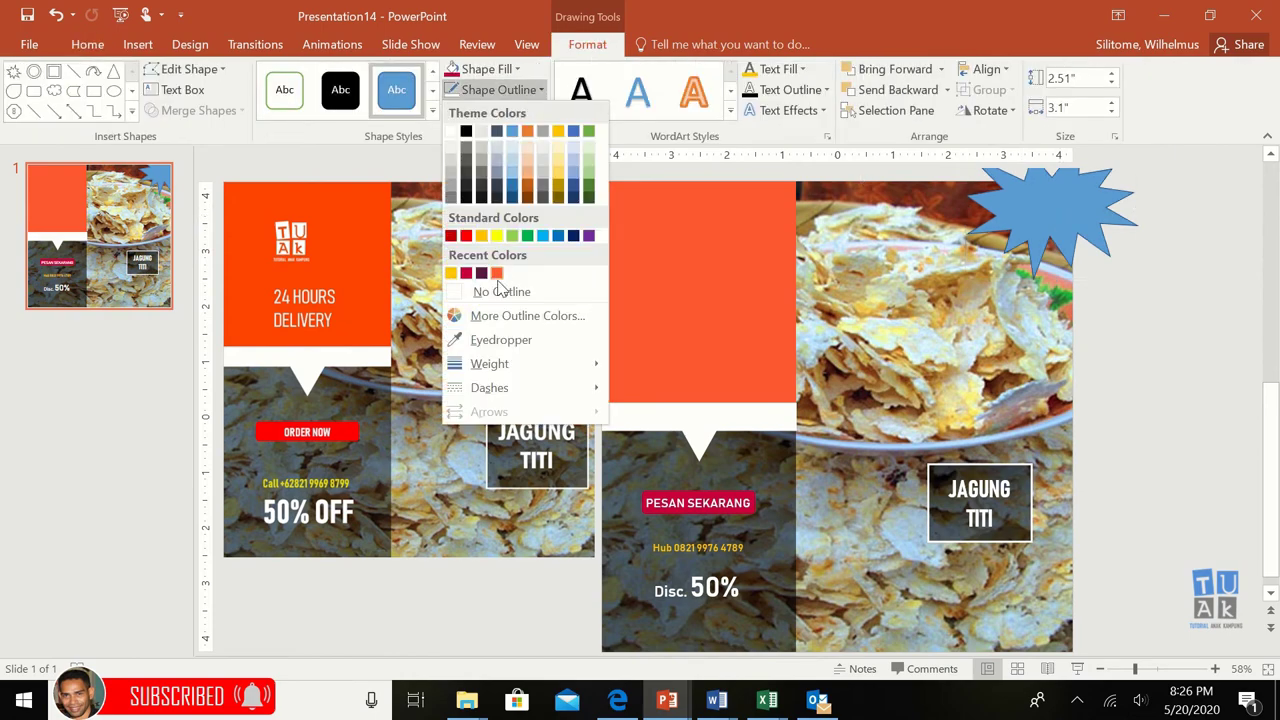
left_click(493, 291)
left_click(510, 68)
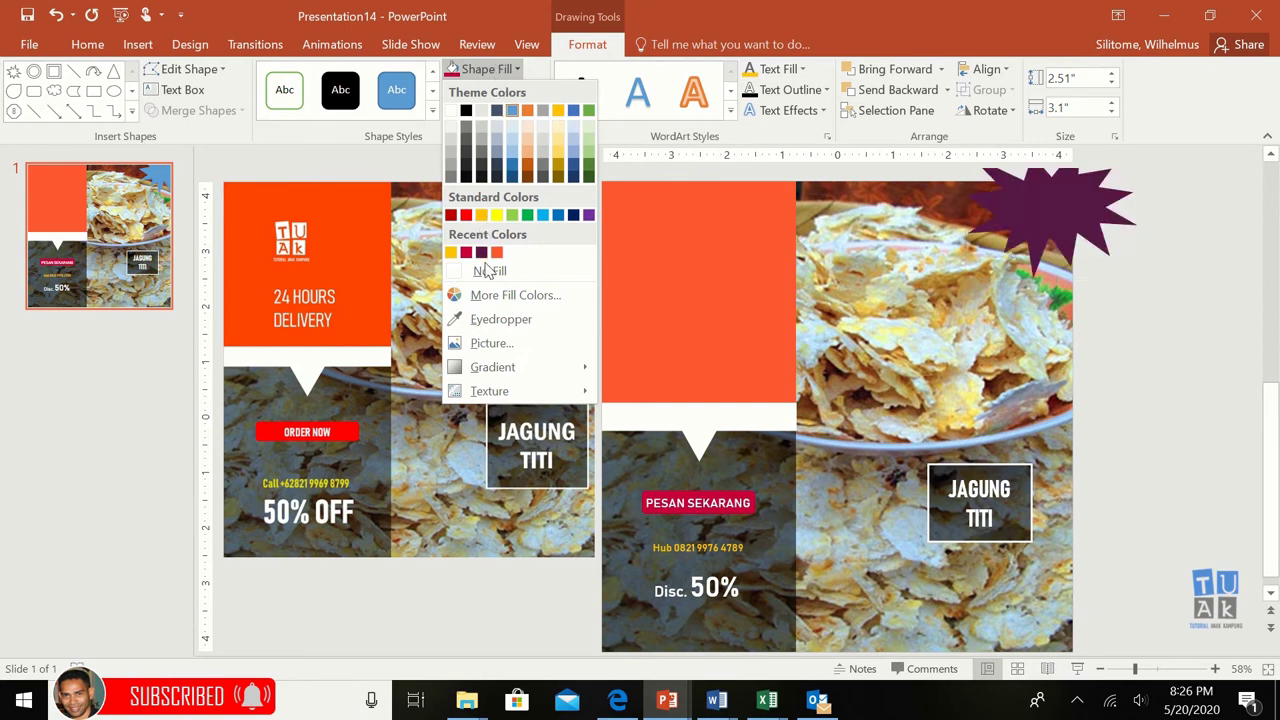
left_click(495, 319)
left_click(695, 239)
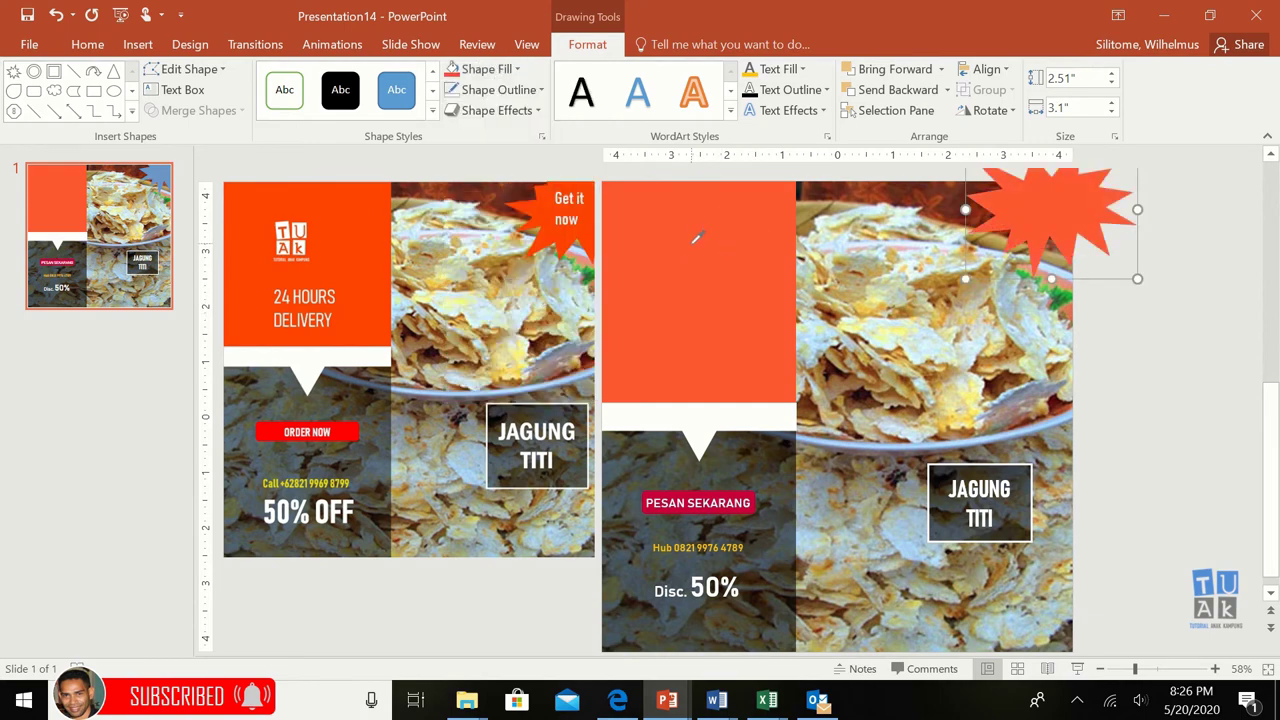
left_click(1107, 357)
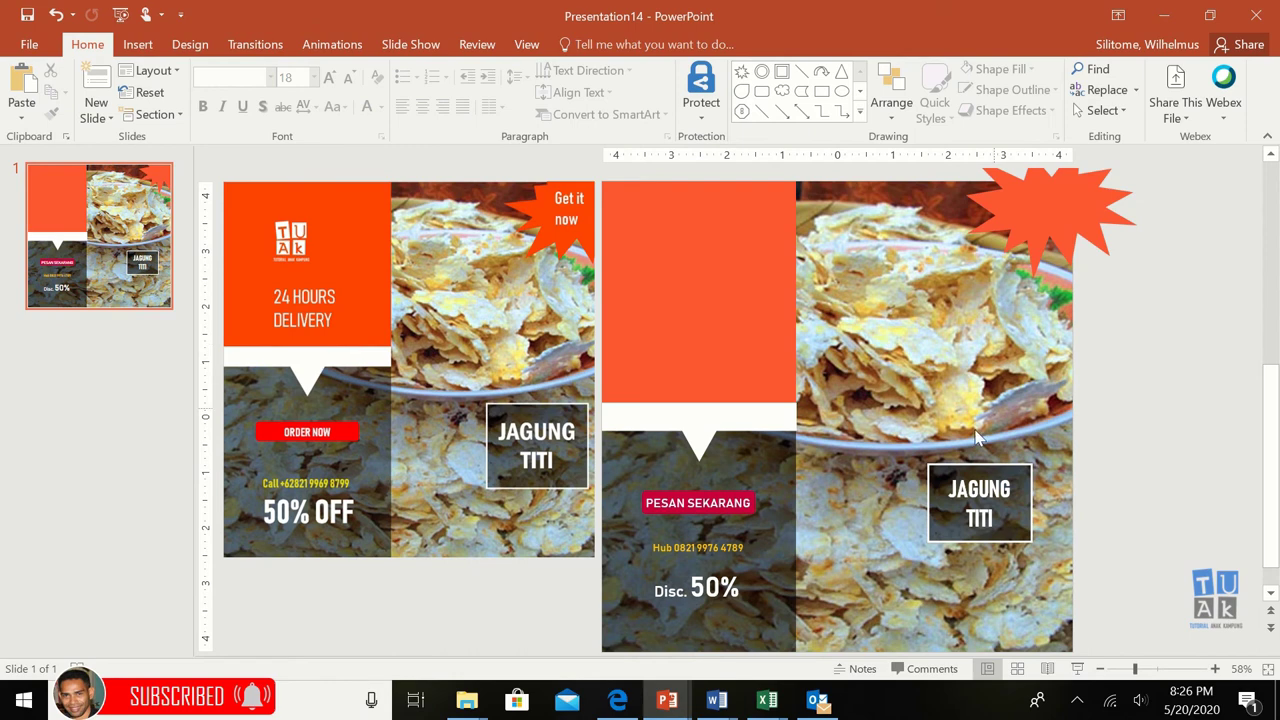
Ctrl-drag a copy of the Disc. 50% text box beside the slide and select its text.
left_click(674, 596)
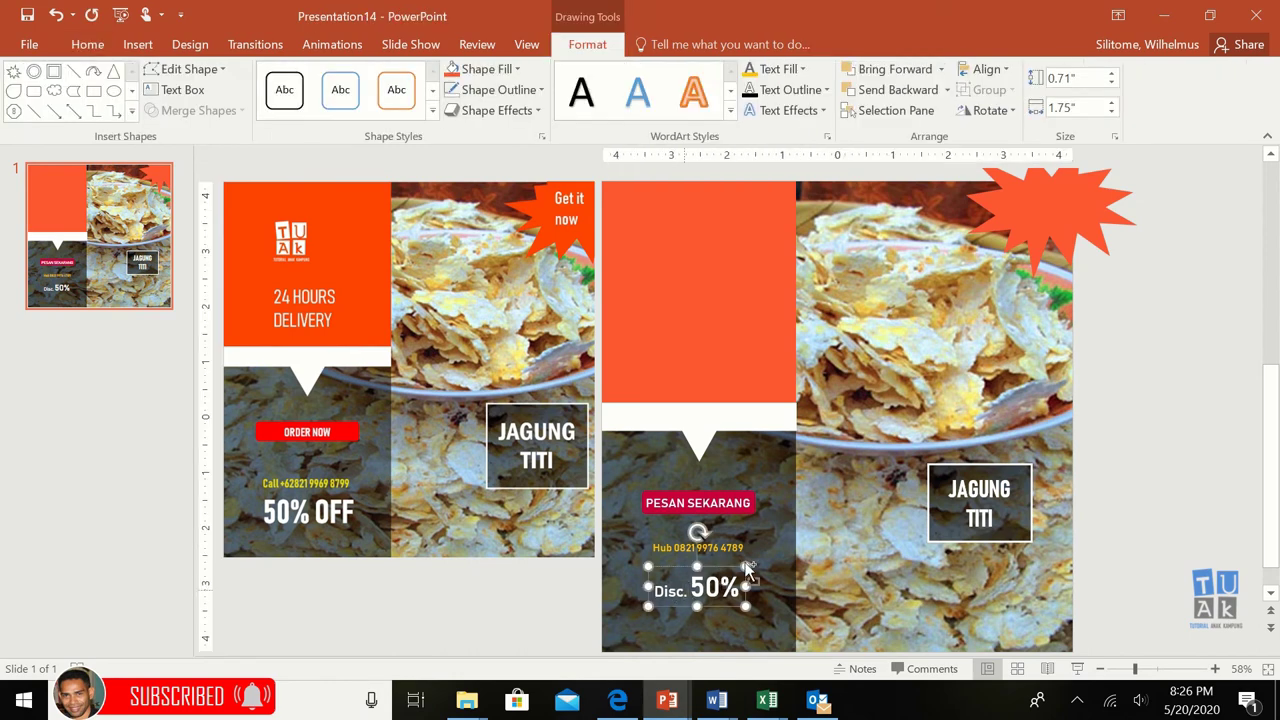
left_click_drag(748, 568, 1170, 330, "ctrl")
left_click(1166, 322)
key("ctrl+a")
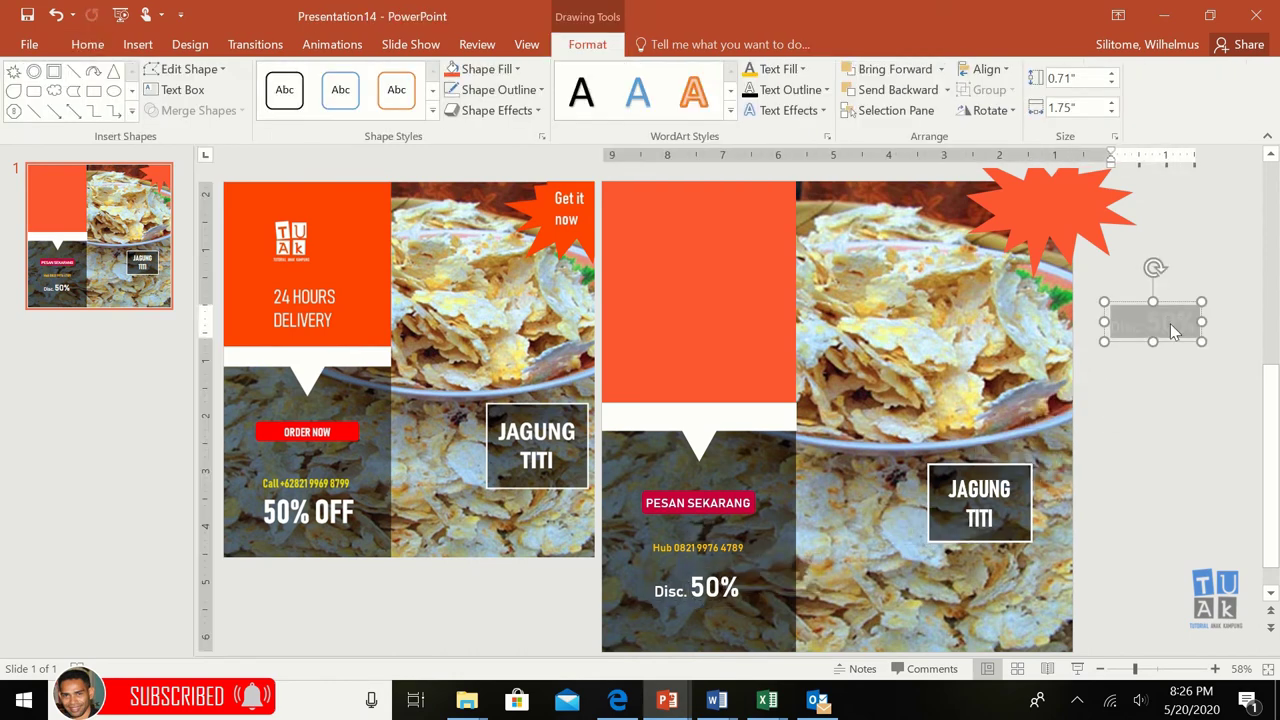
Type 'Dapatkan Sekarang', narrow the box to two lines, and set Cooper Black.
type("D")
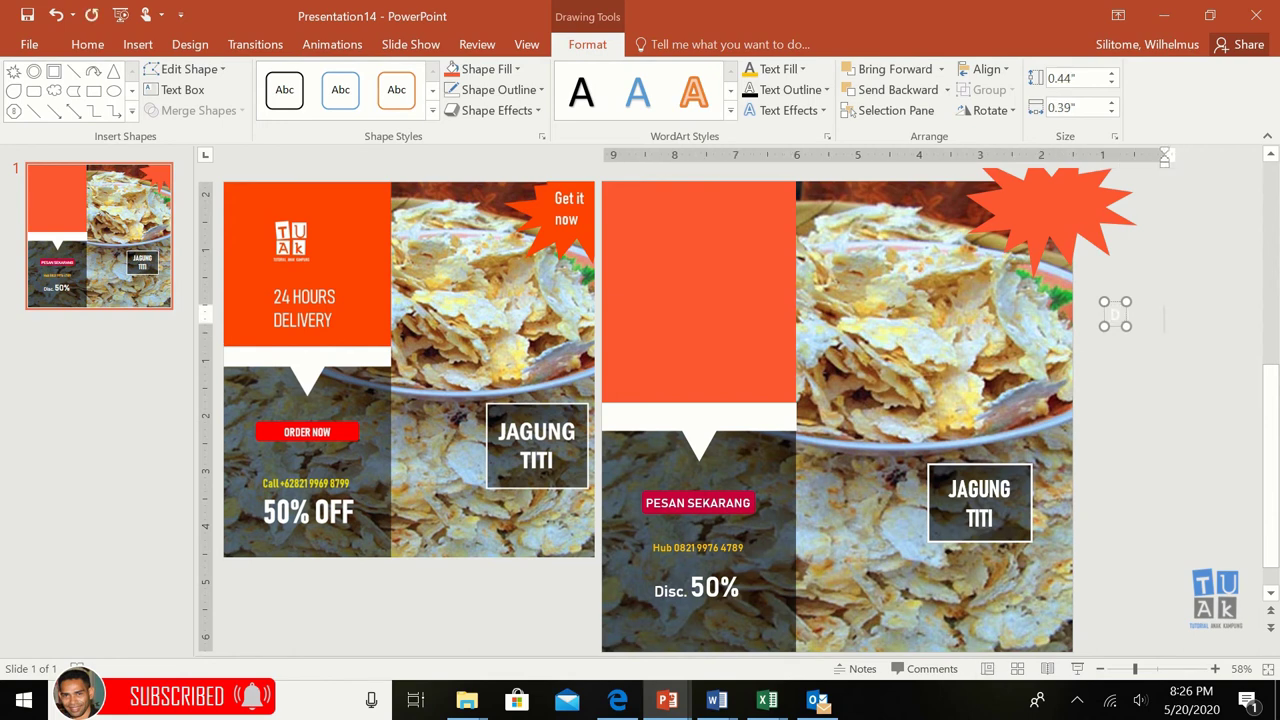
type("apatkan")
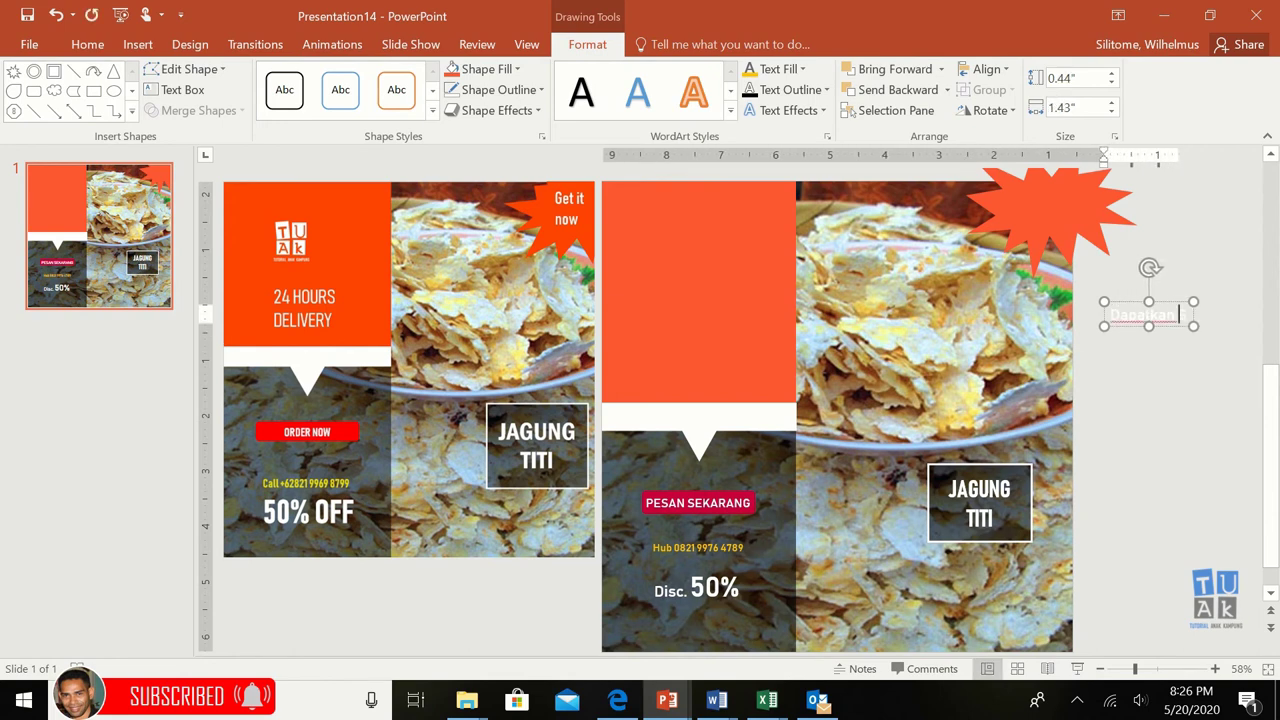
type(" Sekarang")
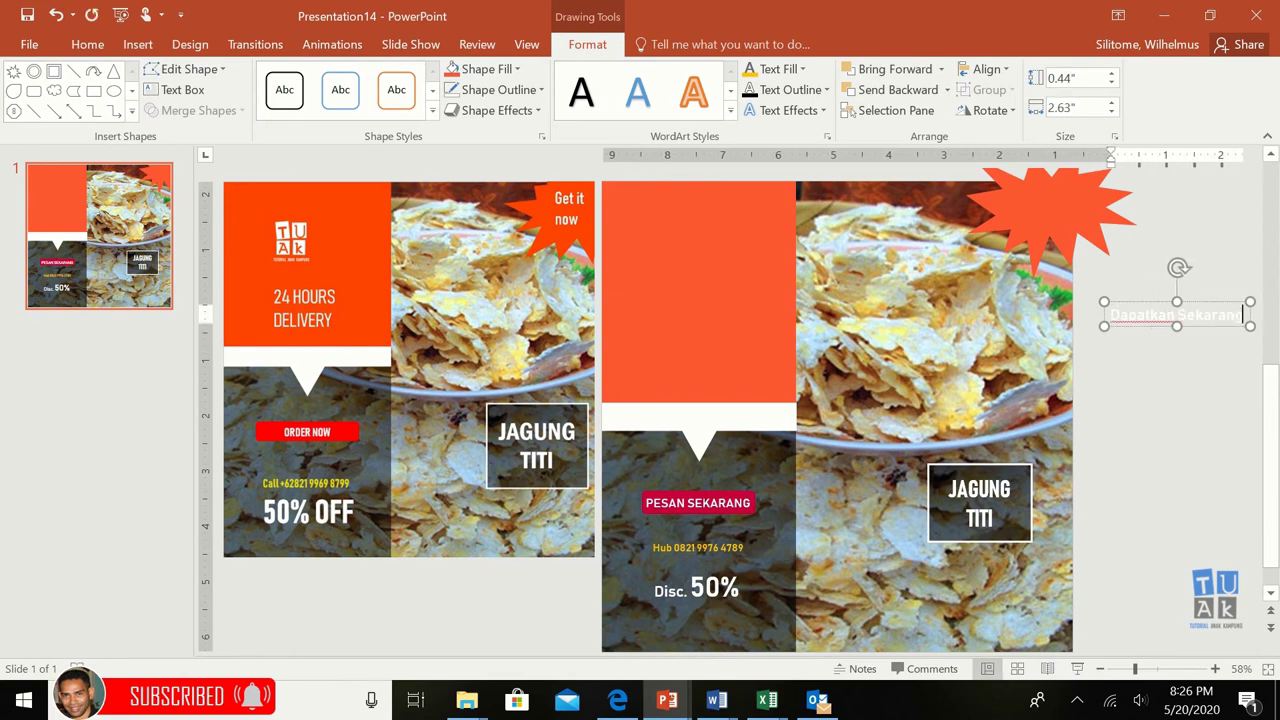
left_click_drag(1250, 314, 1184, 341)
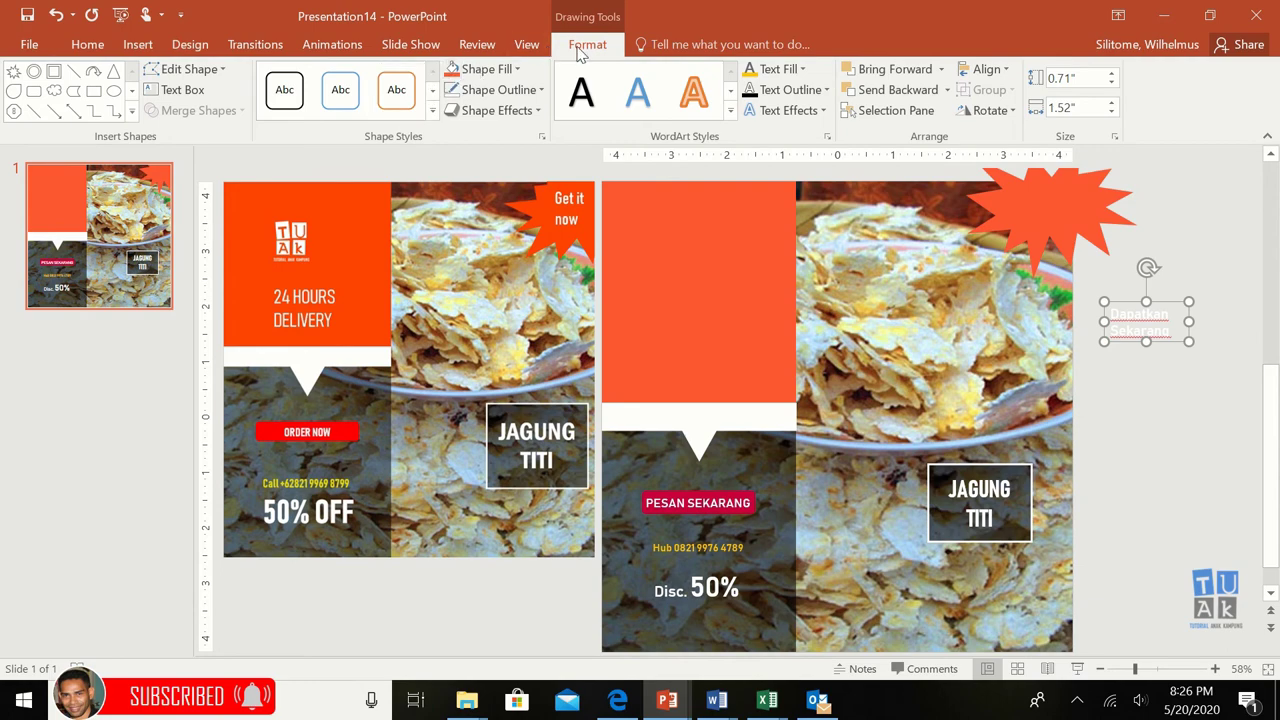
left_click(106, 46)
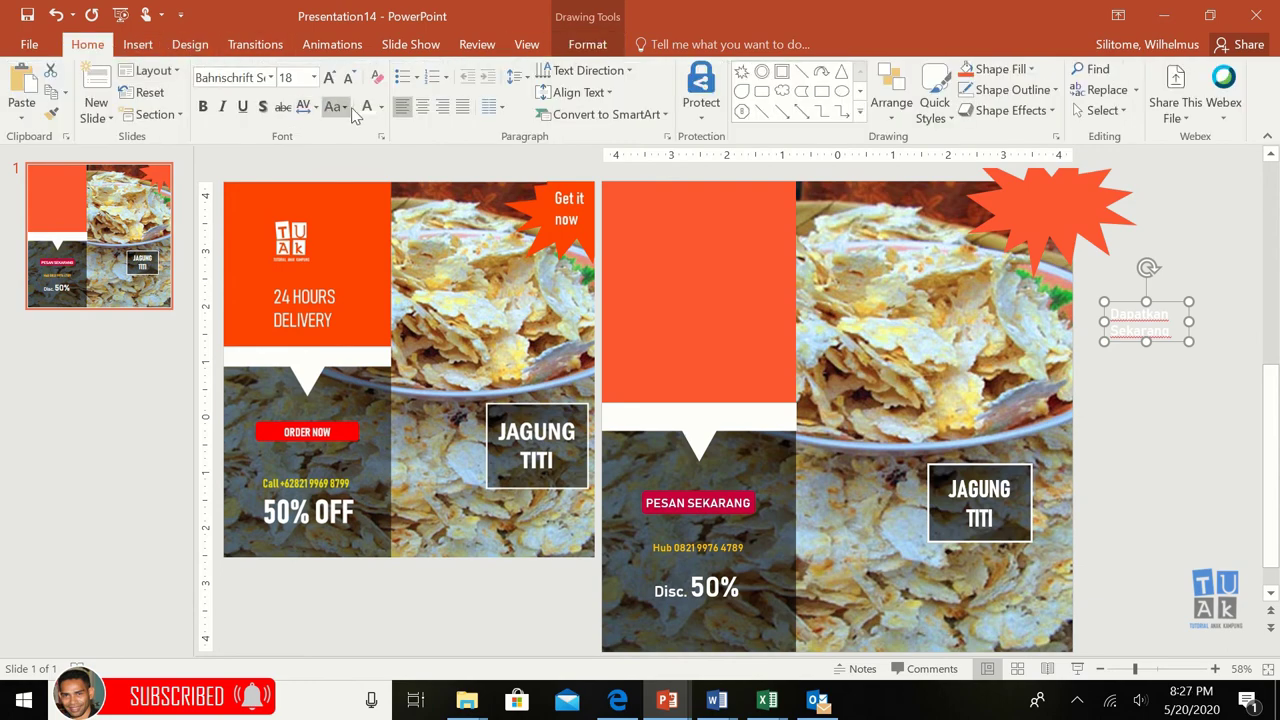
left_click(266, 79)
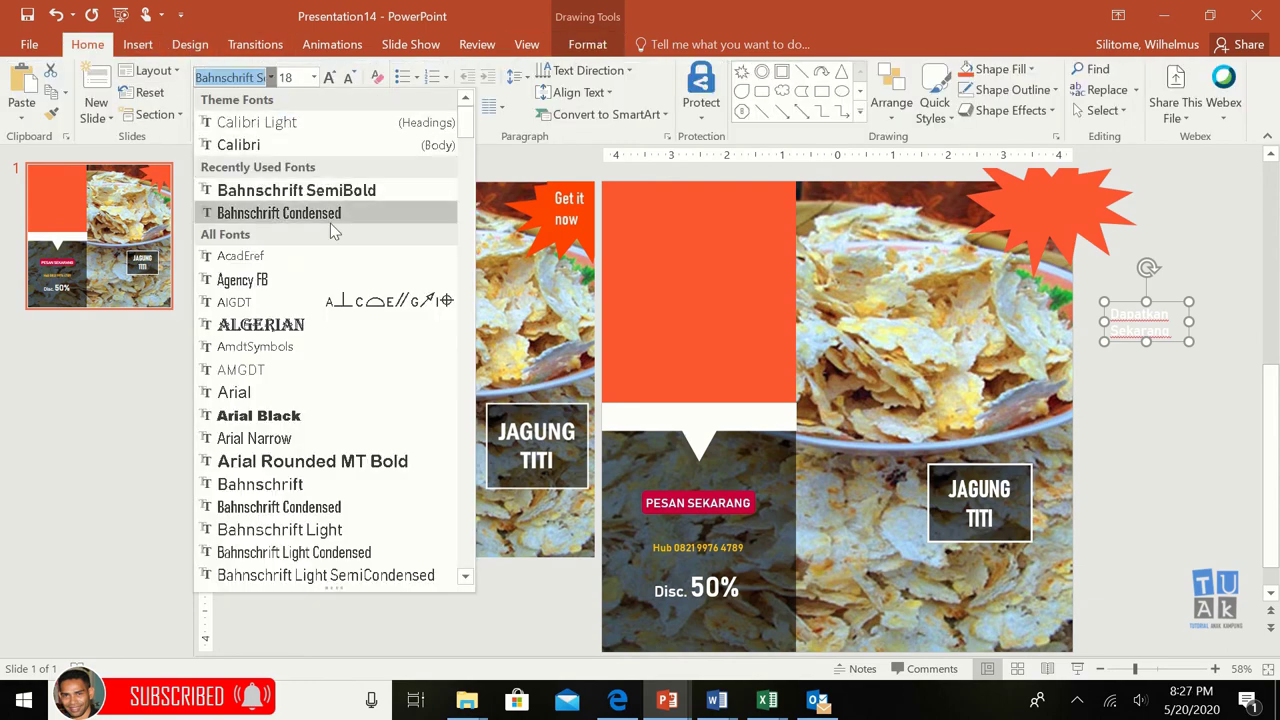
scroll(358, 460, "down", 7)
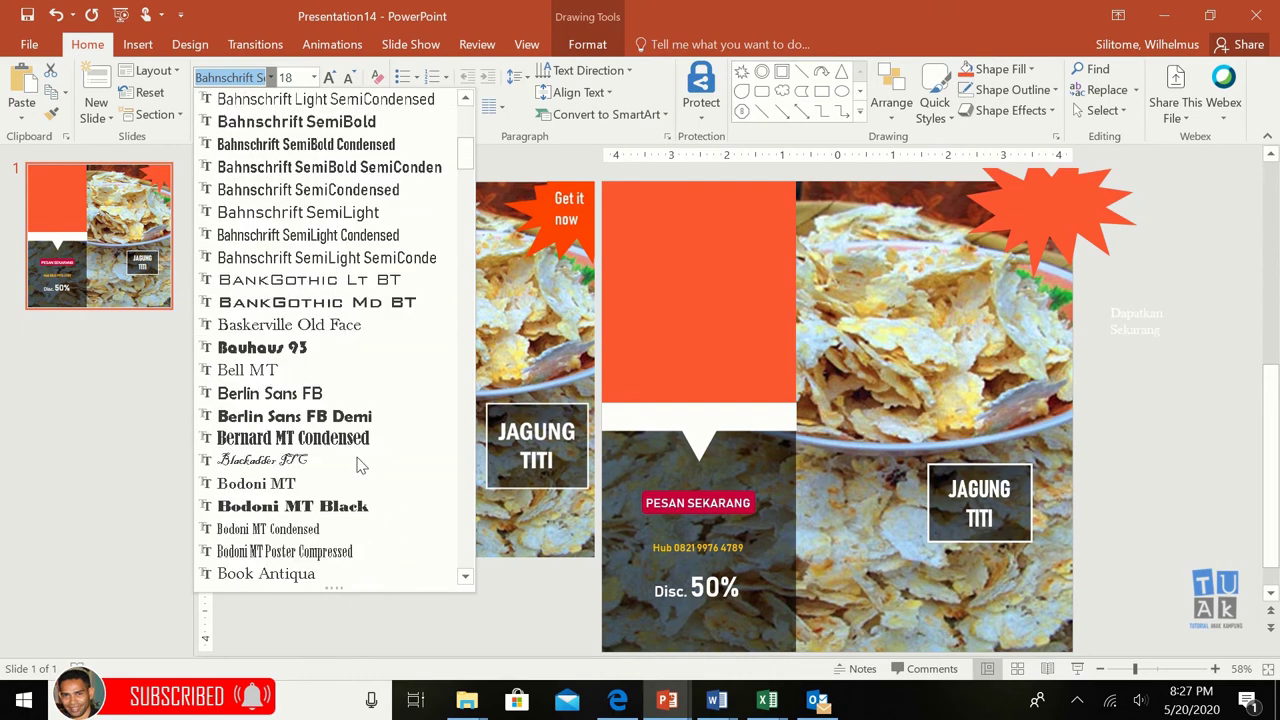
scroll(360, 465, "down", 1)
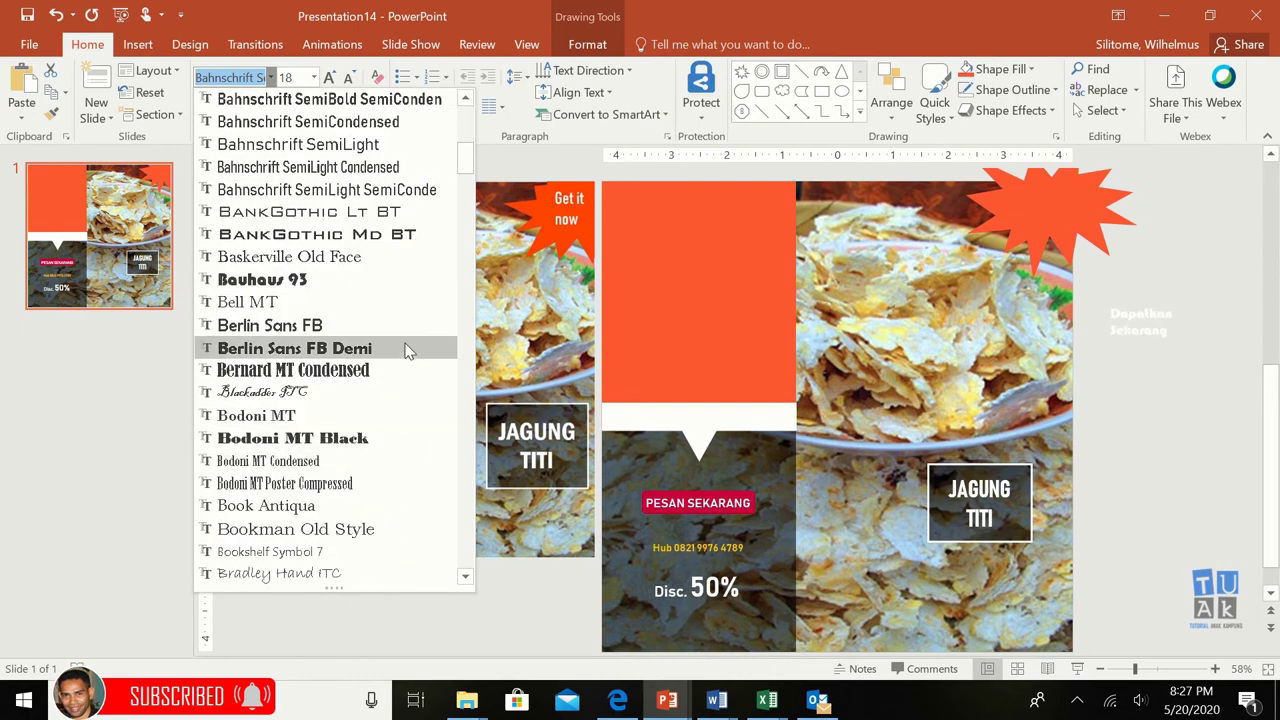
scroll(407, 350, "down", 3)
scroll(407, 355, "down", 2)
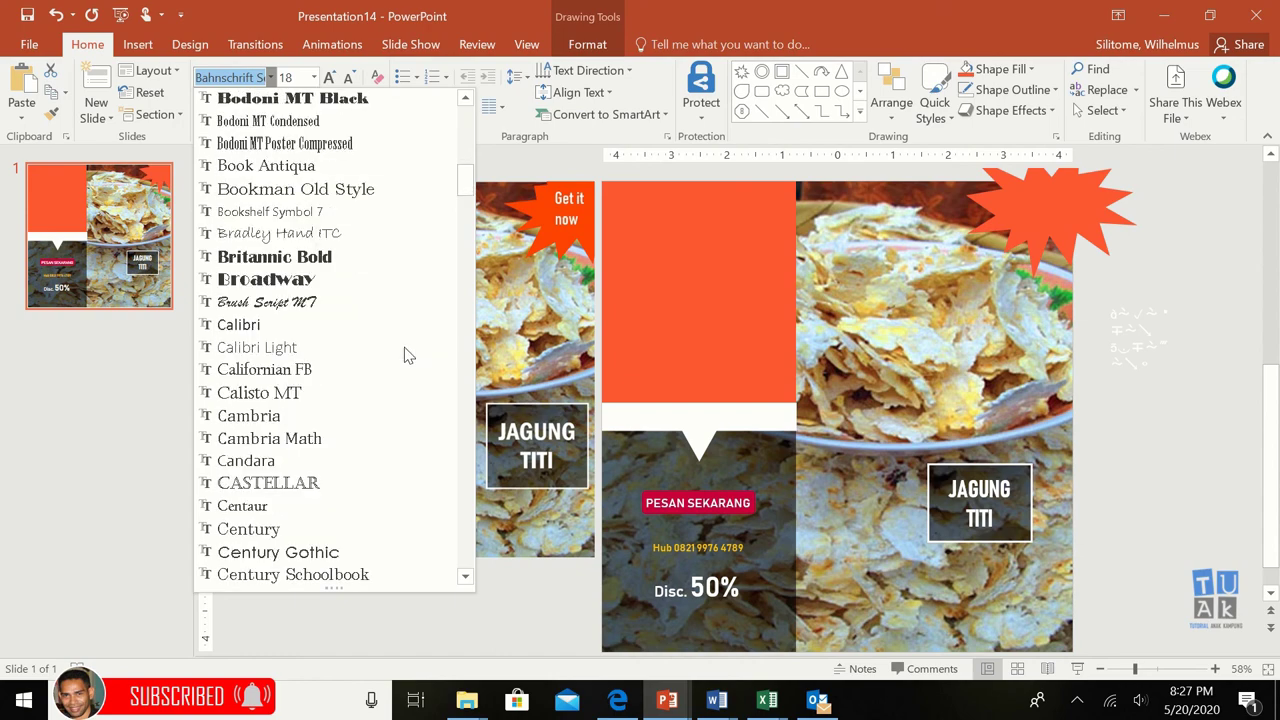
scroll(407, 355, "down", 2)
scroll(407, 355, "down", 1)
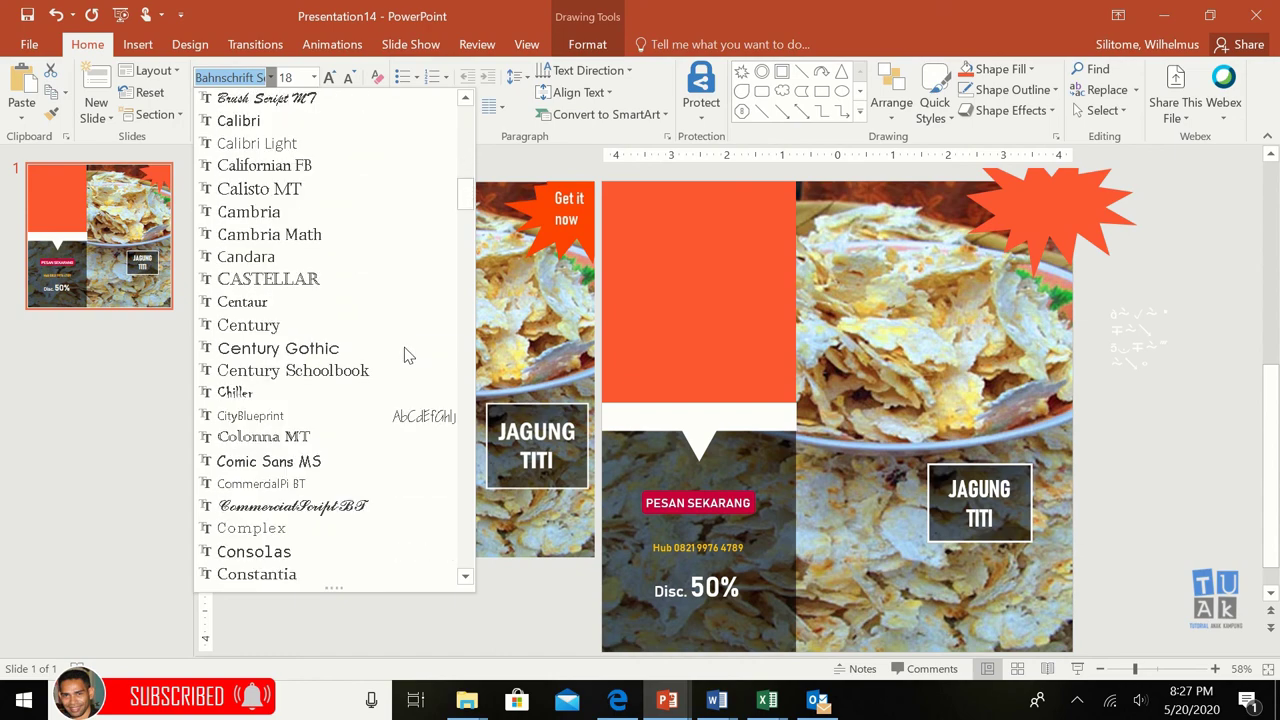
scroll(391, 355, "down", 3)
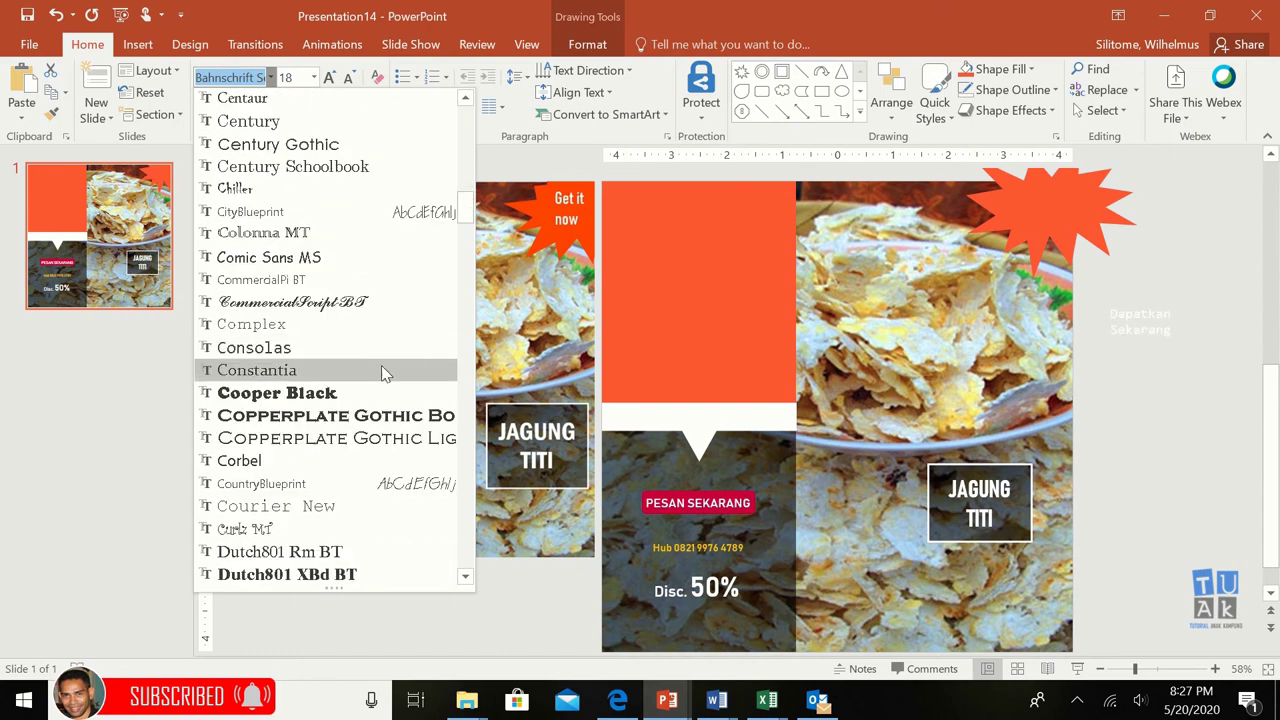
left_click(371, 394)
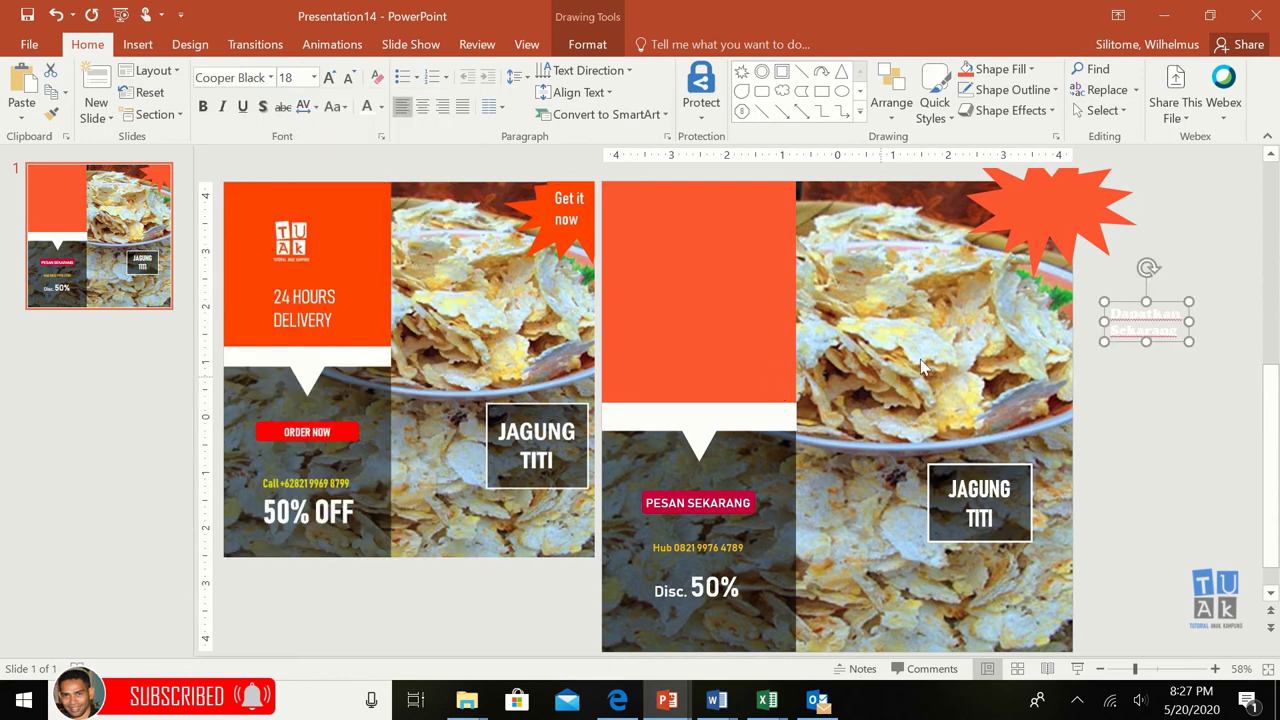
Reduce the text to 16 pt and place it on the orange starburst.
left_click(1182, 325)
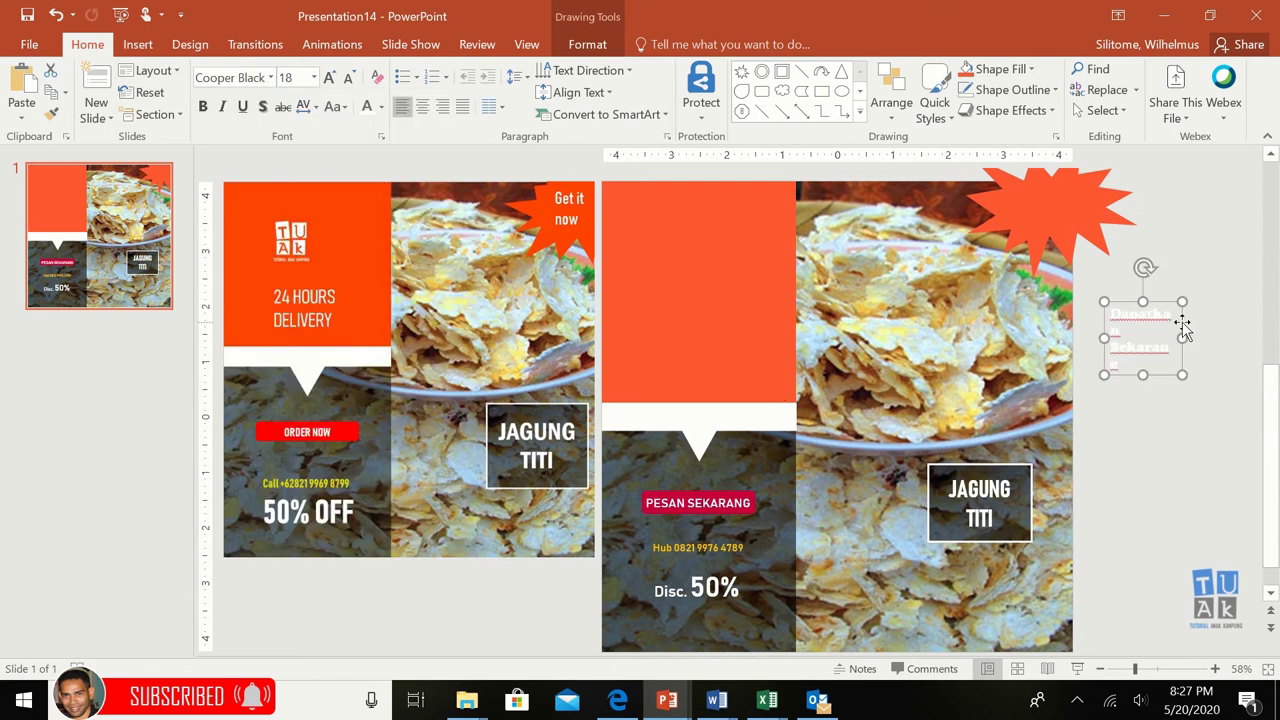
key("ctrl+shift+comma")
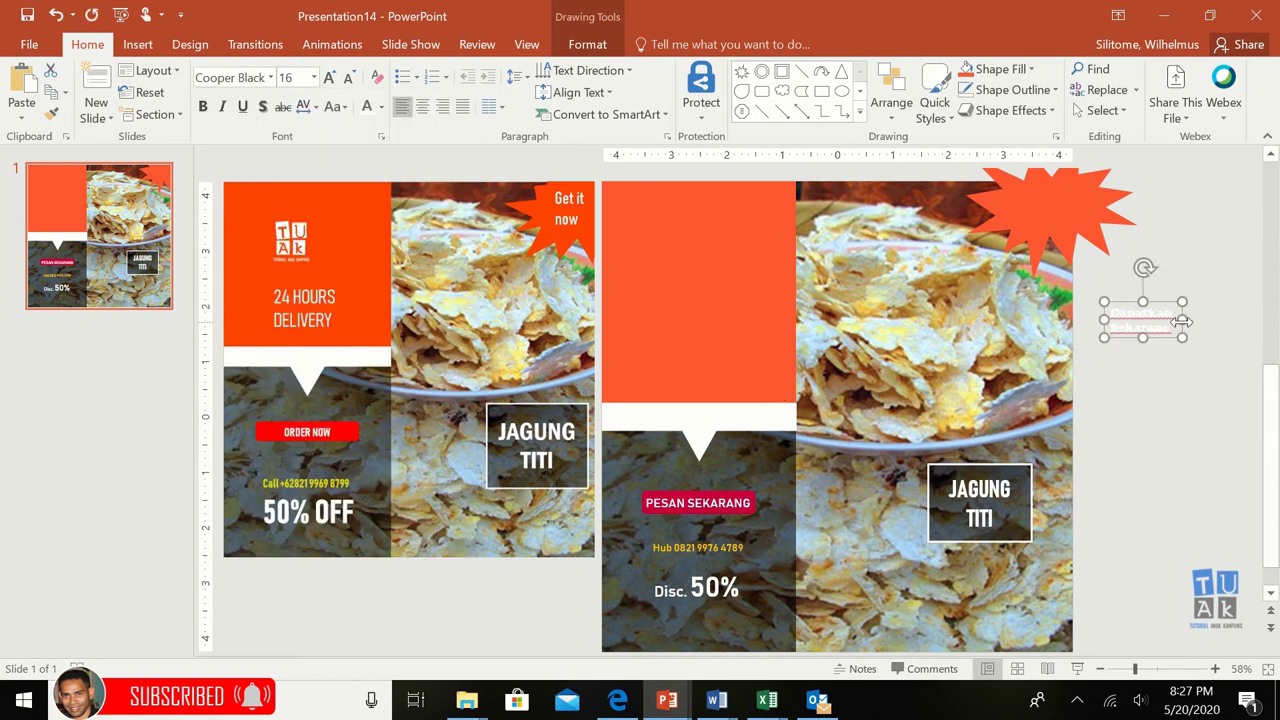
left_click_drag(1163, 301, 1061, 193)
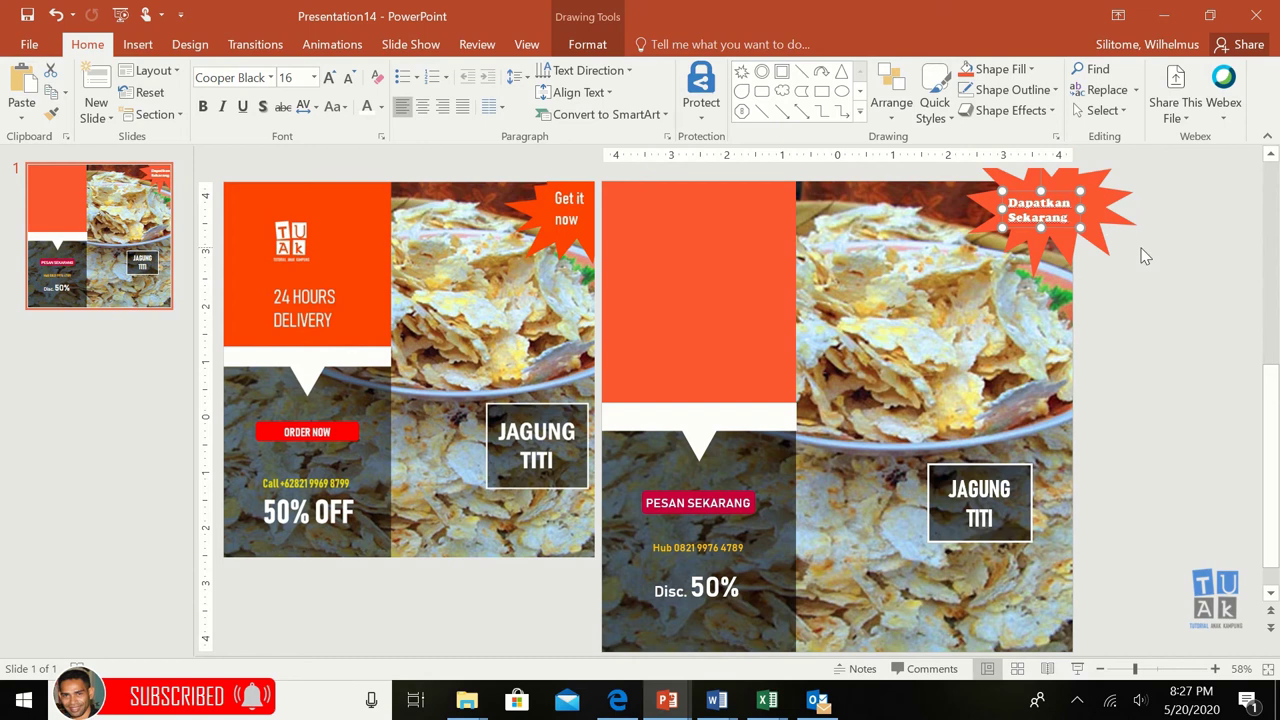
Insert the Logo TUAK picture, shrink it to about 1.89 inches, and move it to the orange panel's top.
left_click(1175, 286)
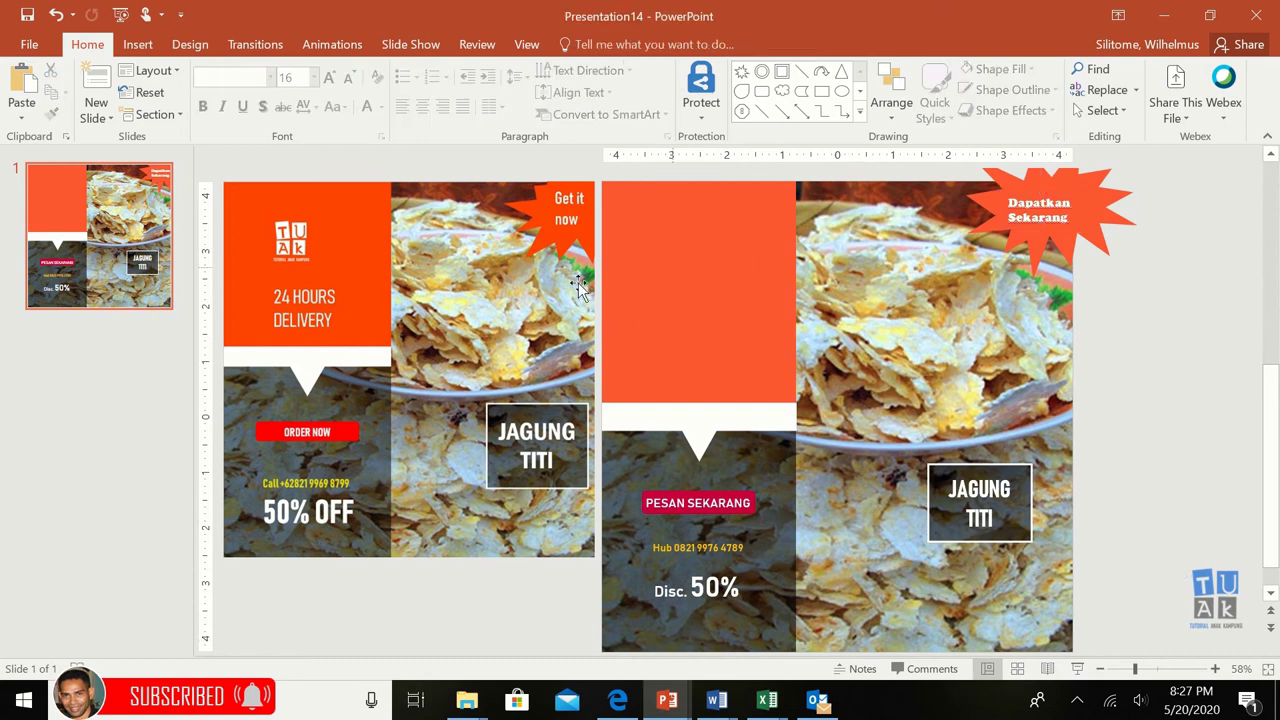
left_click(138, 46)
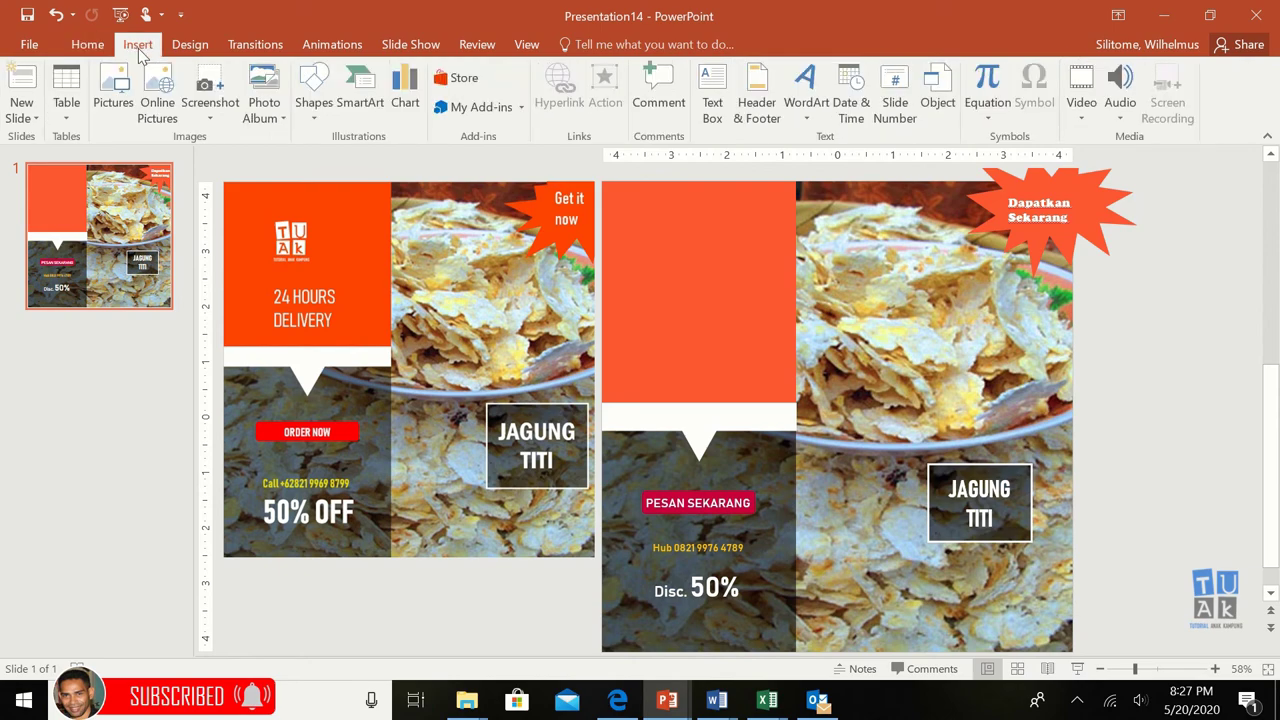
left_click(113, 90)
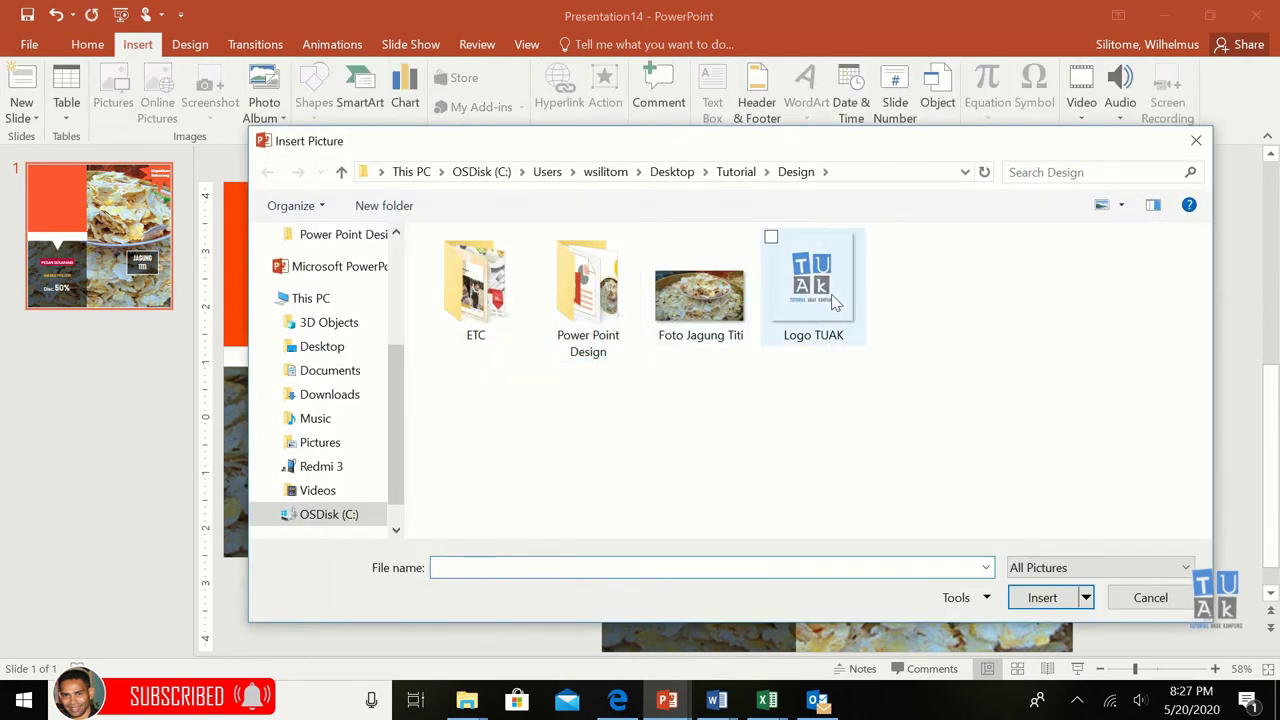
double_click(832, 300)
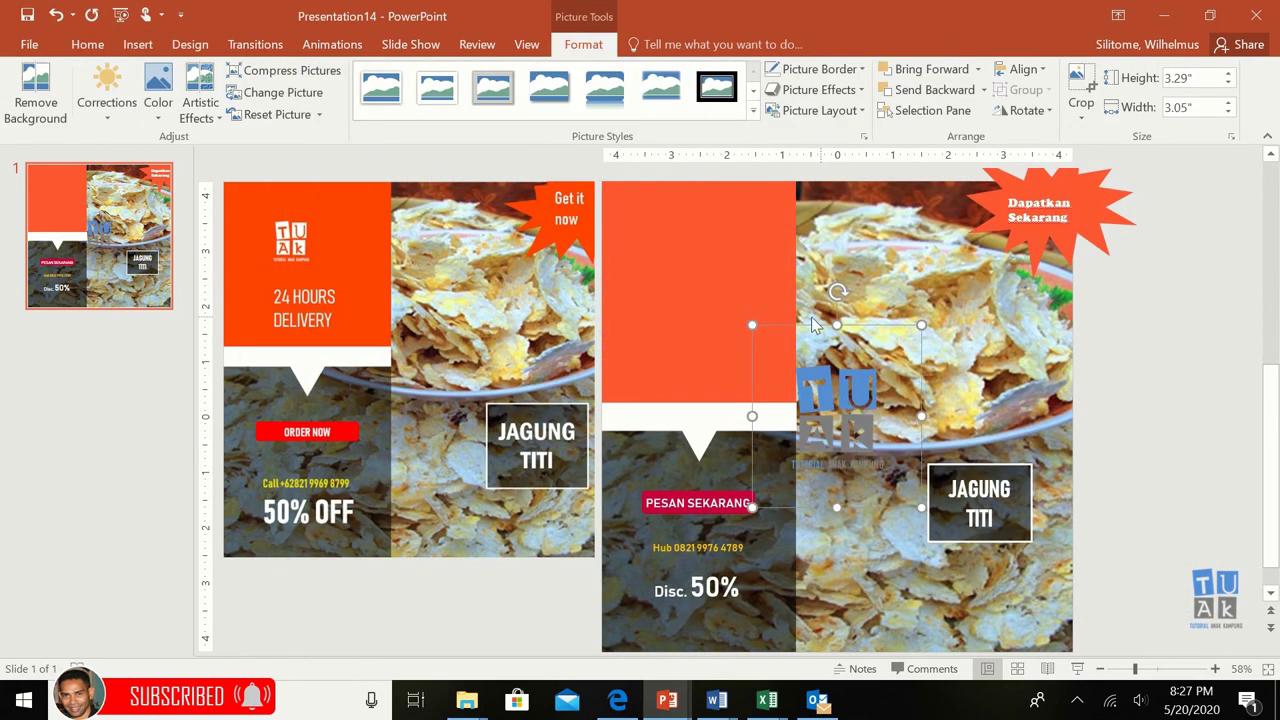
left_click_drag(752, 324, 824, 402)
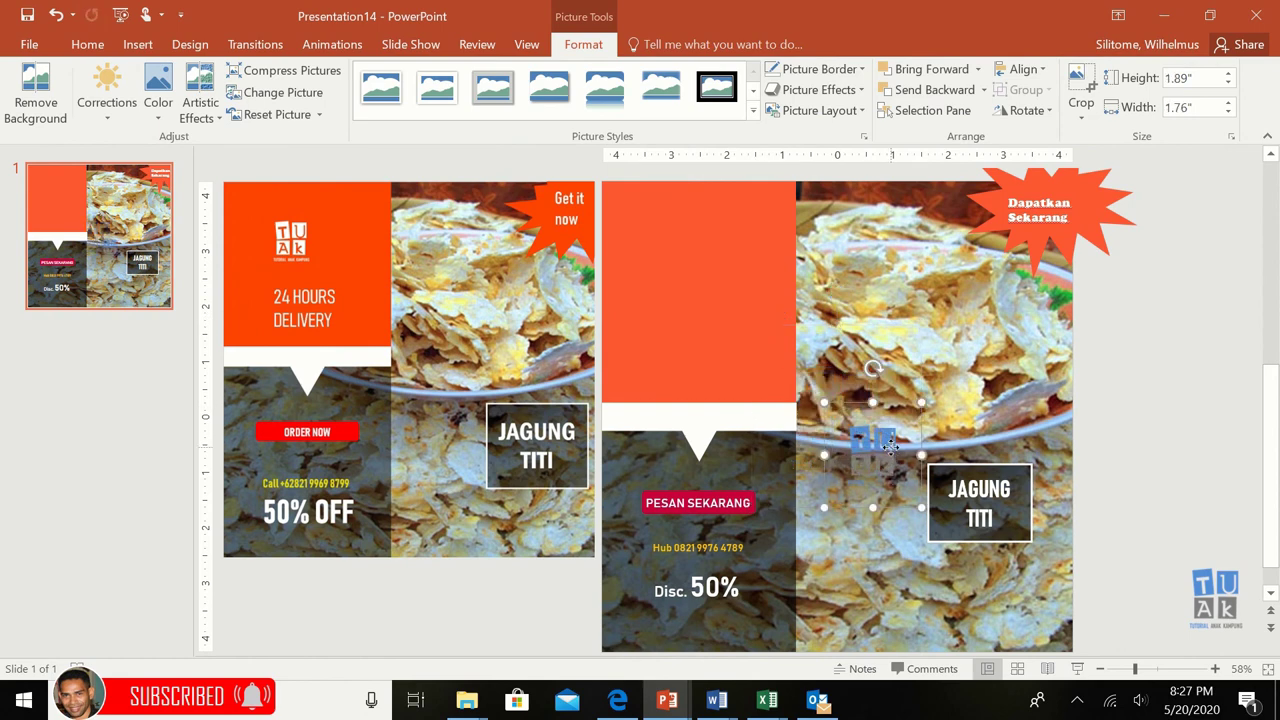
mouse_move(890, 447)
left_mouse_down()
mouse_move(694, 218)
mouse_move(699, 232)
left_mouse_up()
Recolour the TUAK logo white.
left_click(162, 112)
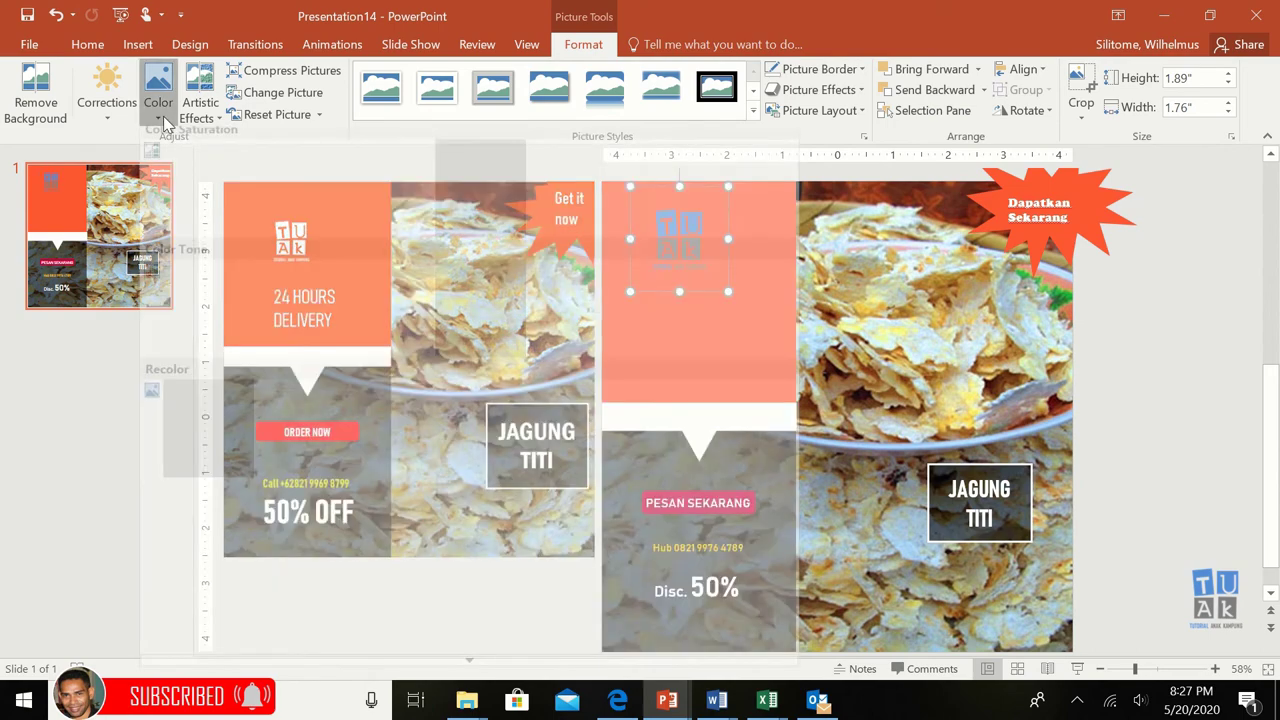
left_click(540, 458)
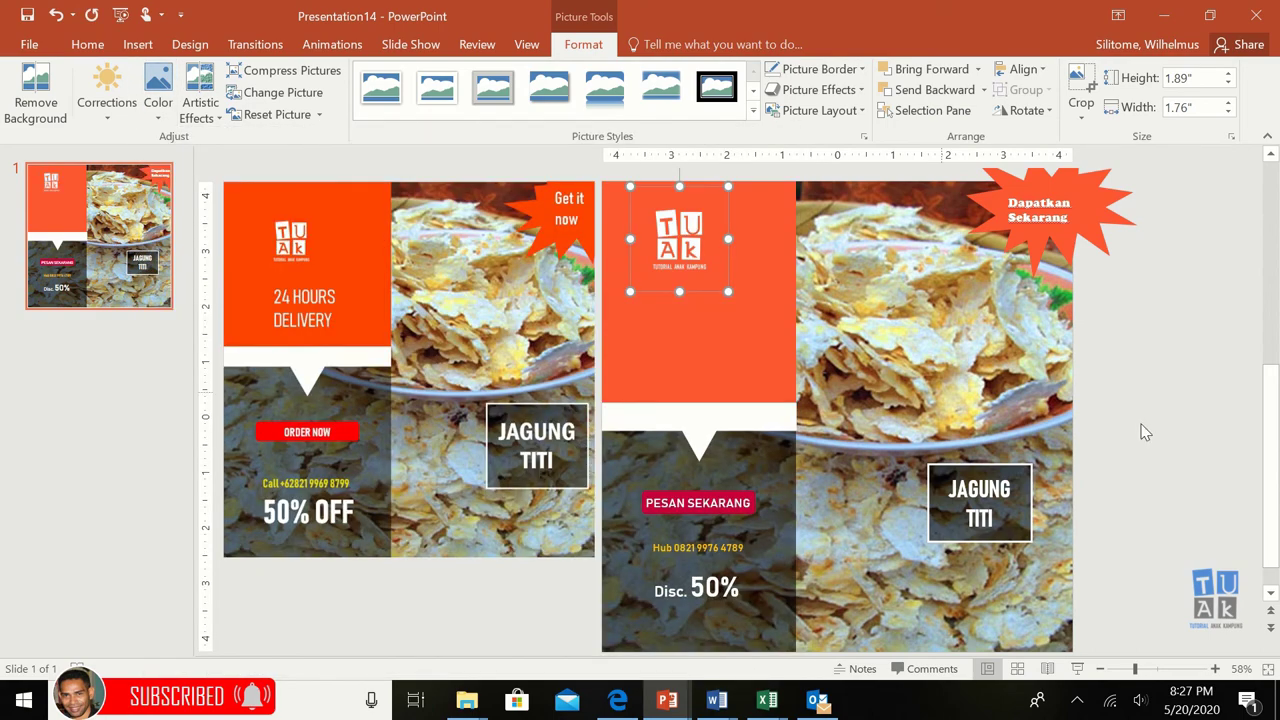
left_click(1208, 360)
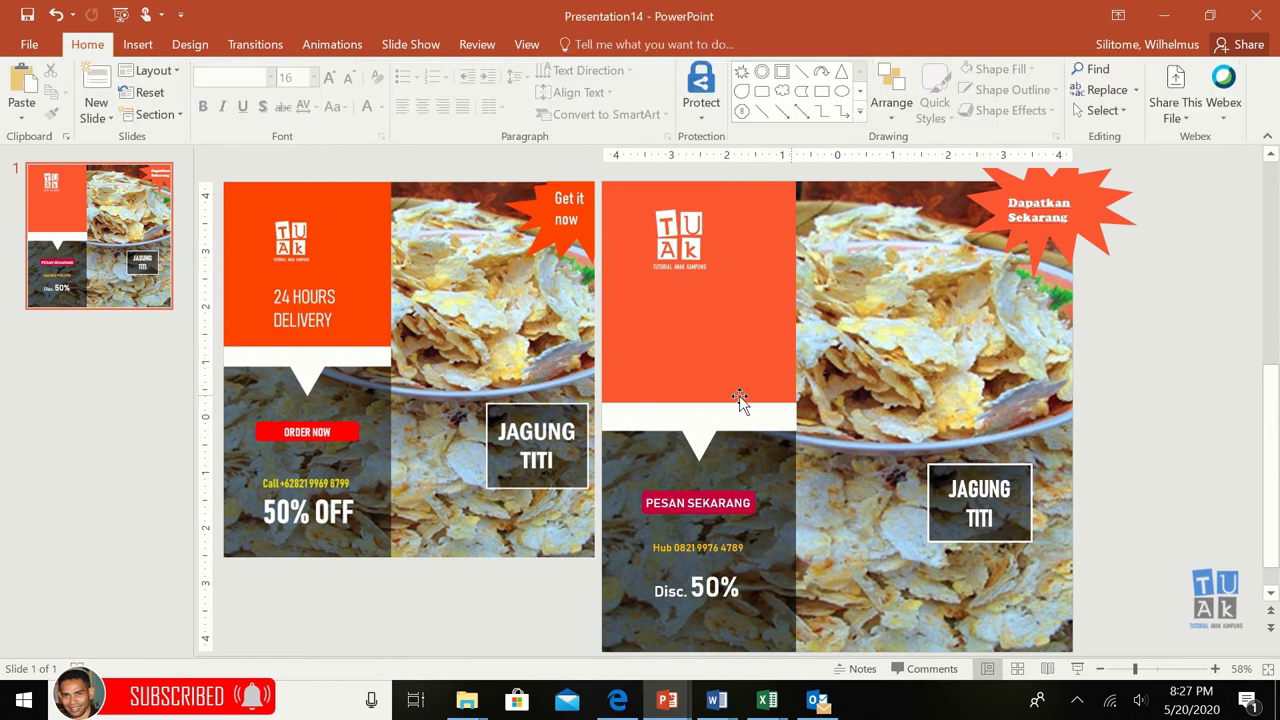
Add a text box beside the slide reading 'PENGANTARAN', with '8AM – 2PM' on a second line.
left_click(138, 44)
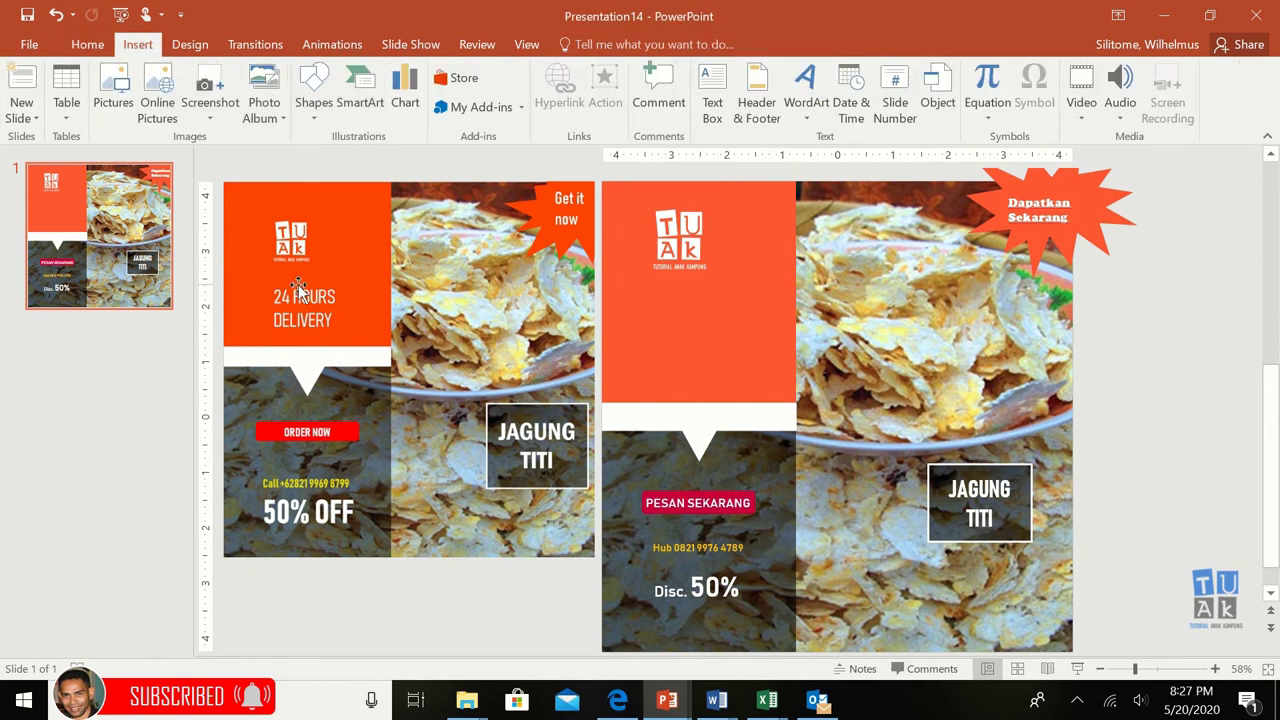
left_click(712, 102)
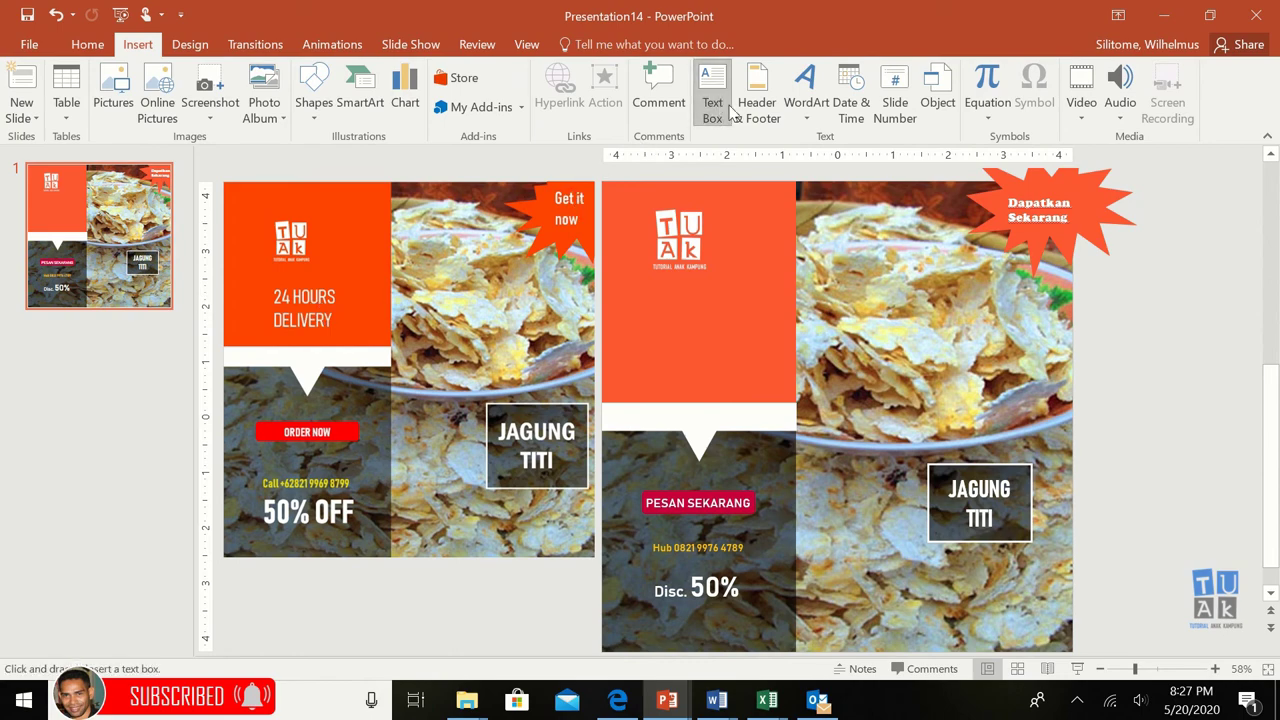
left_click(1122, 390)
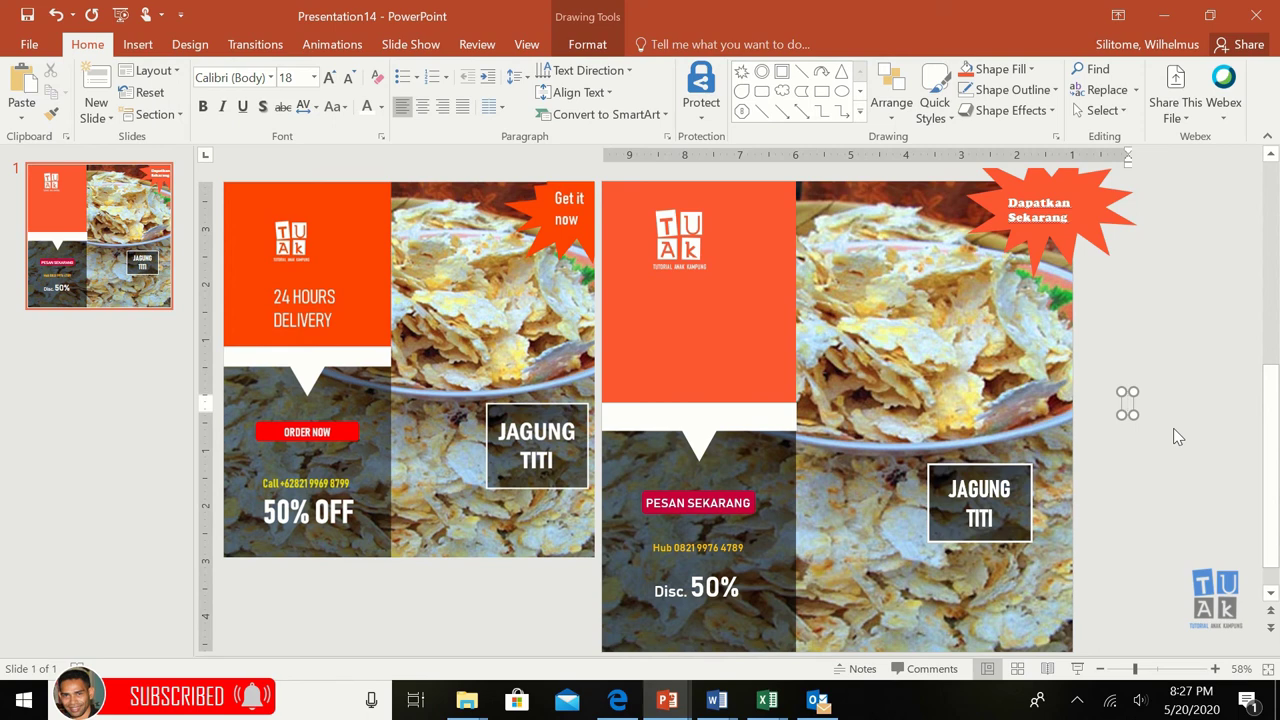
type("PENGANTARA")
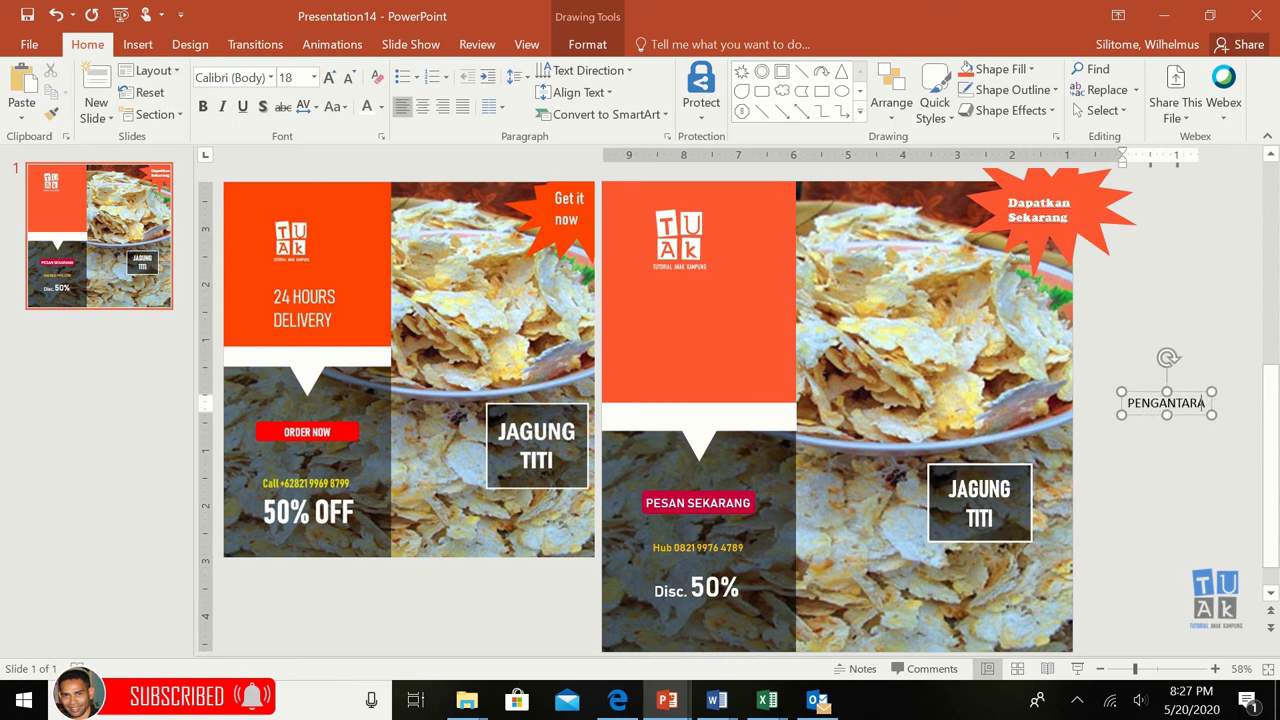
type("N")
key("Return")
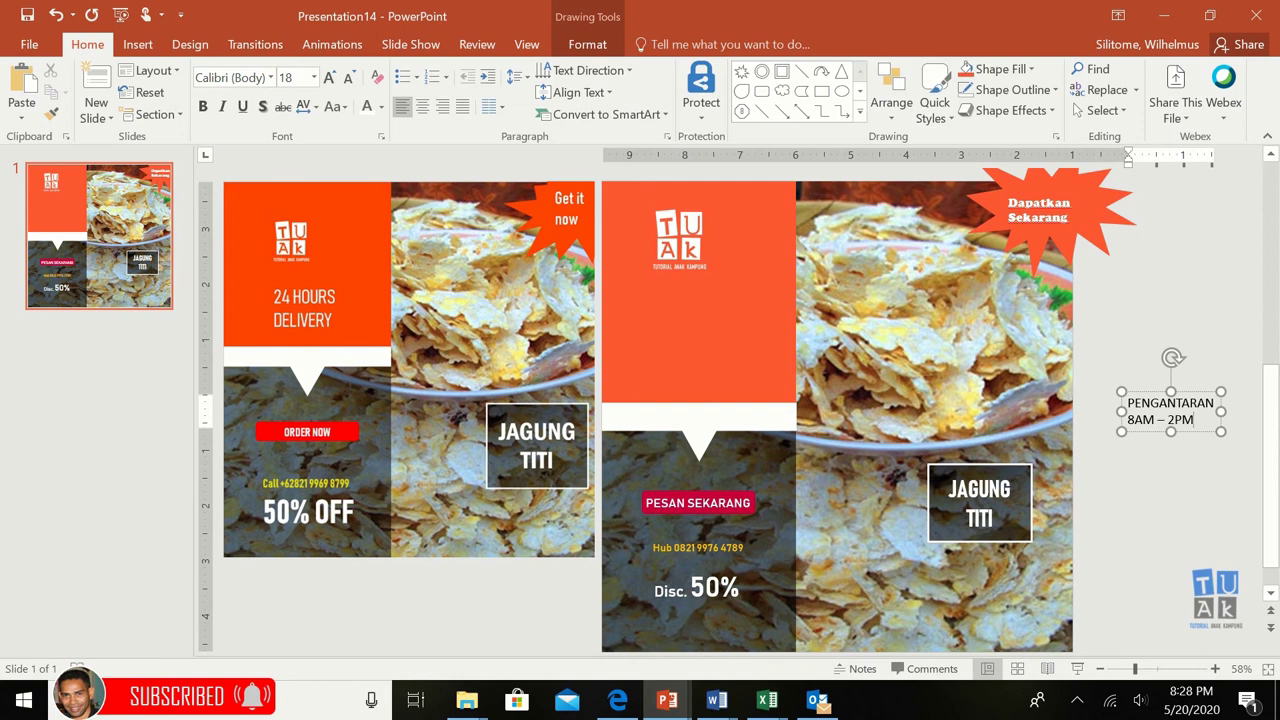
Make the delivery text centred and bold, and move it beneath the TUAK logo.
left_click(1210, 393)
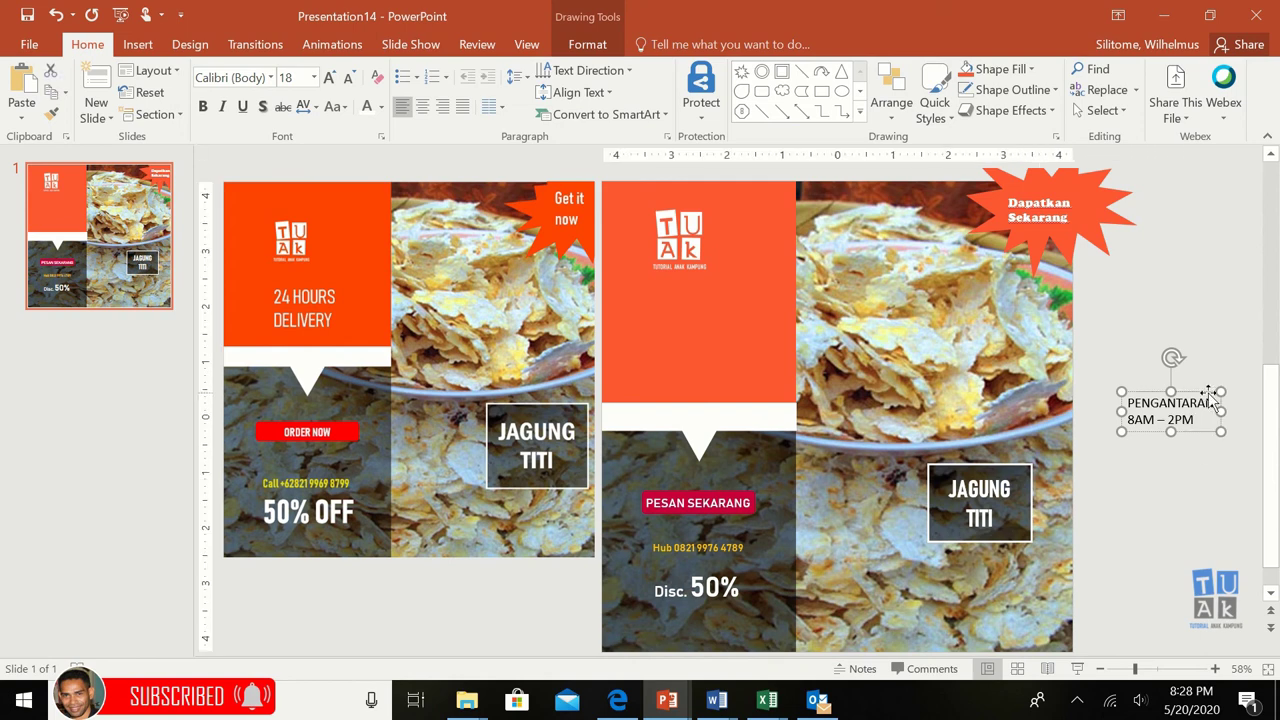
left_click(430, 114)
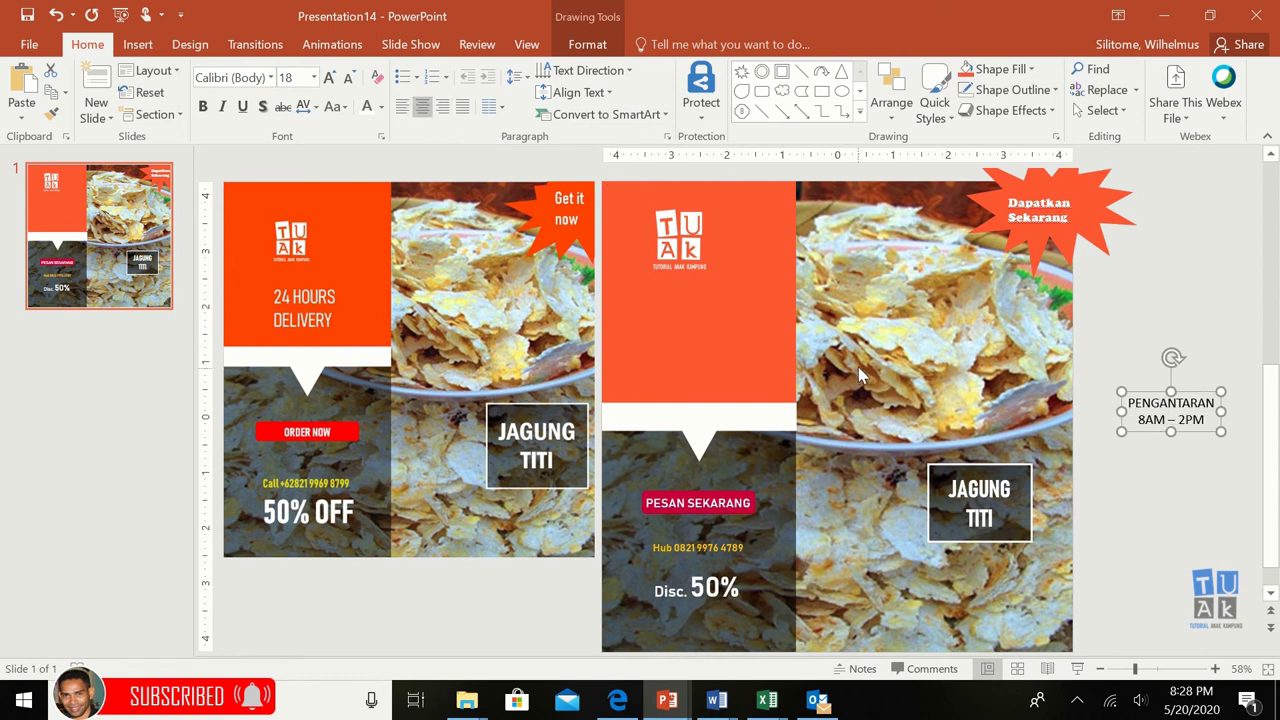
key("ctrl+b")
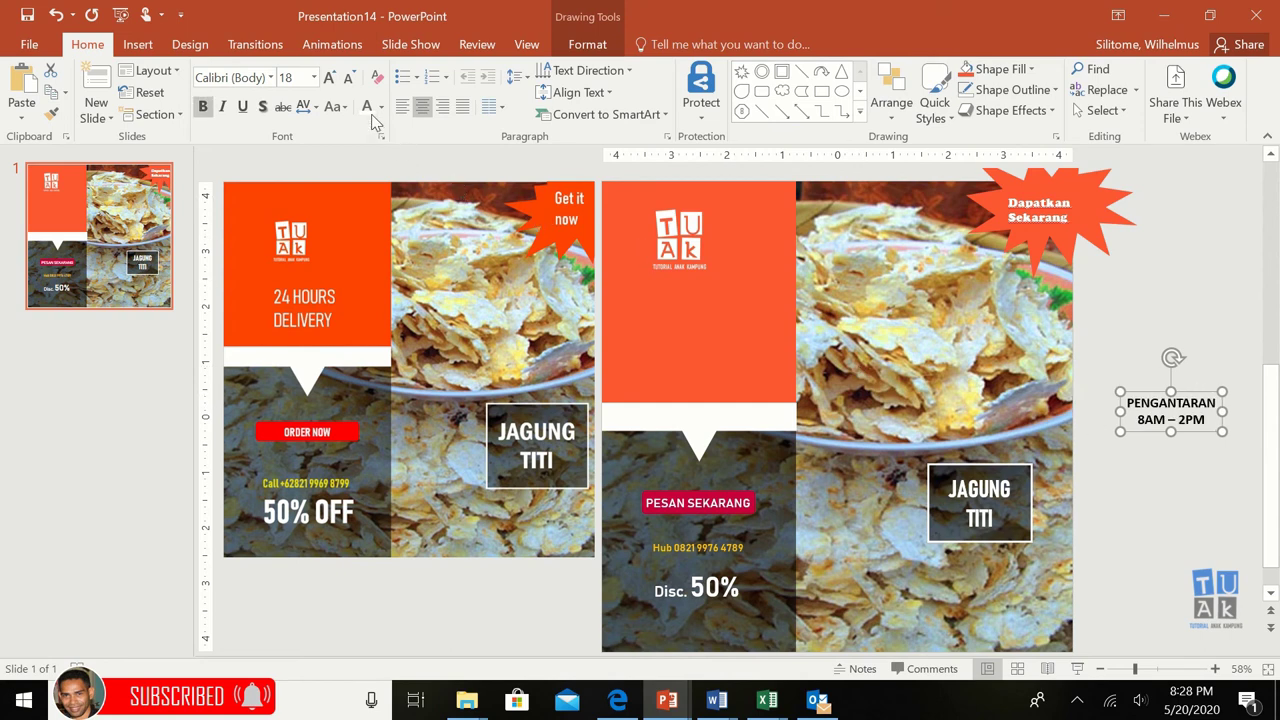
left_click_drag(1177, 397, 711, 311)
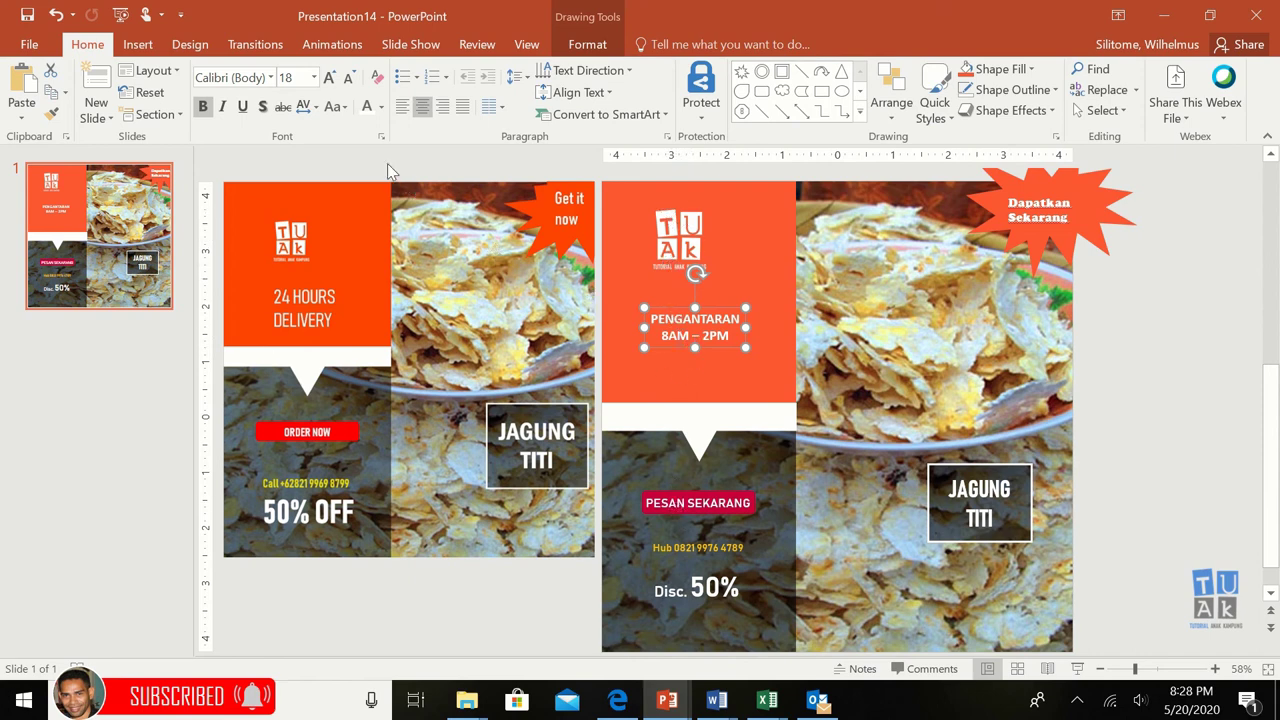
Left-align the delivery hours text and shift the Hub phone and Disc. 50% lines slightly left.
left_click(402, 106)
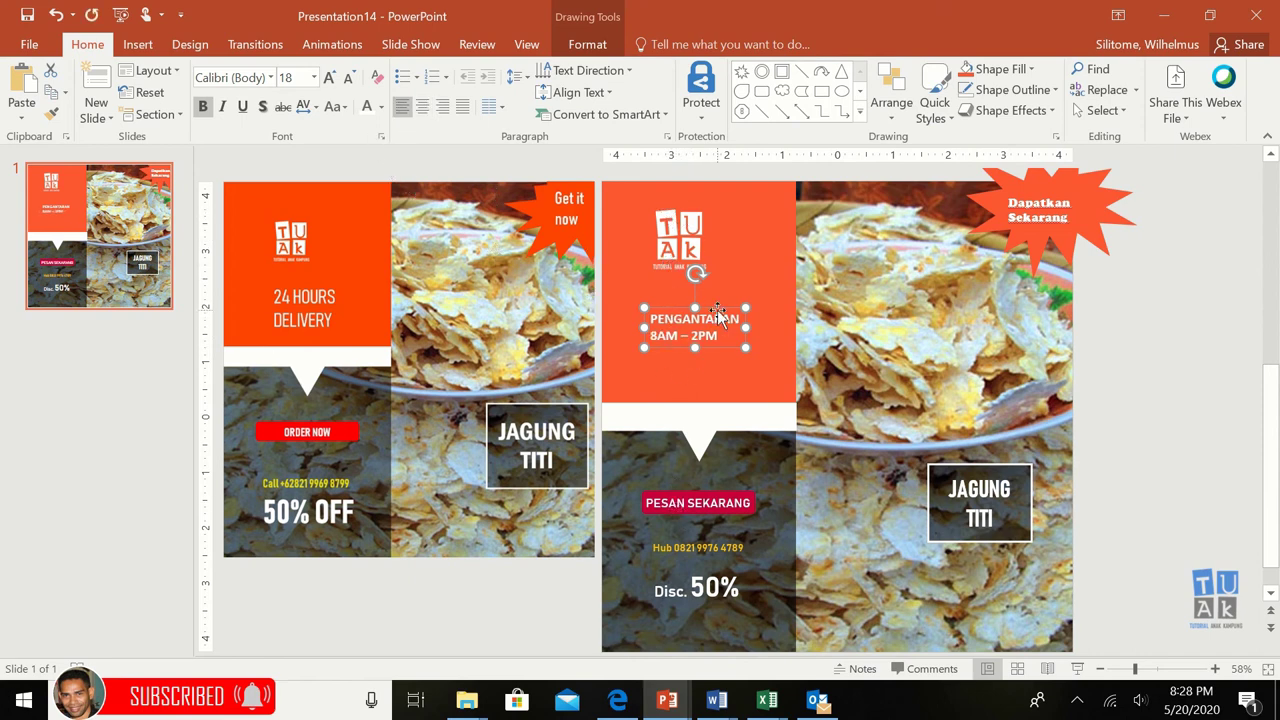
left_click_drag(718, 313, 723, 315)
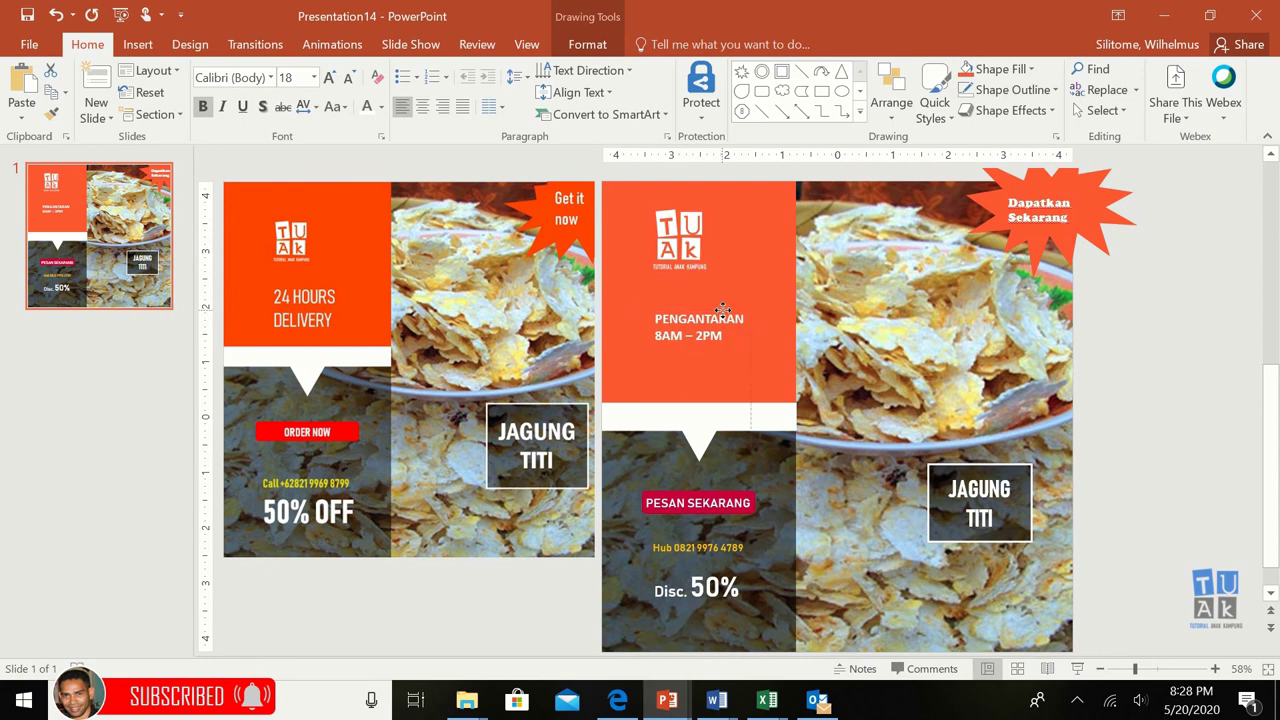
left_click(662, 540)
left_click(706, 592, "shift")
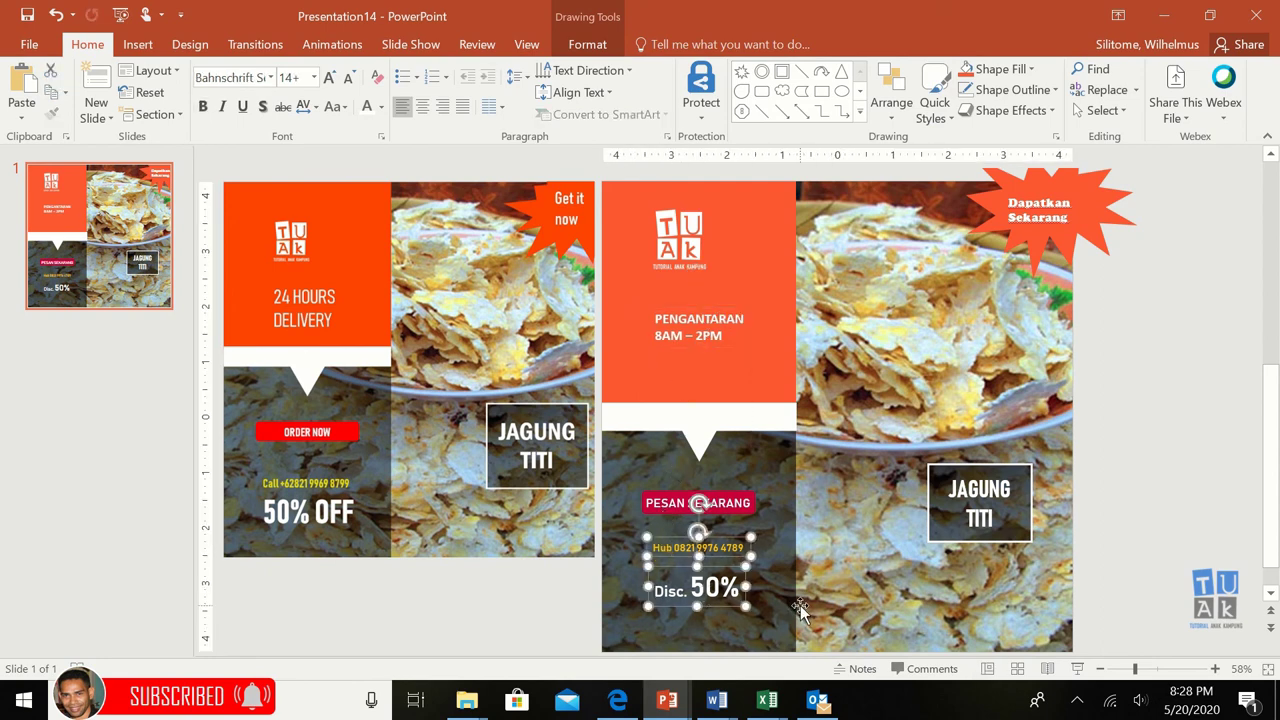
left_click_drag(751, 553, 745, 553)
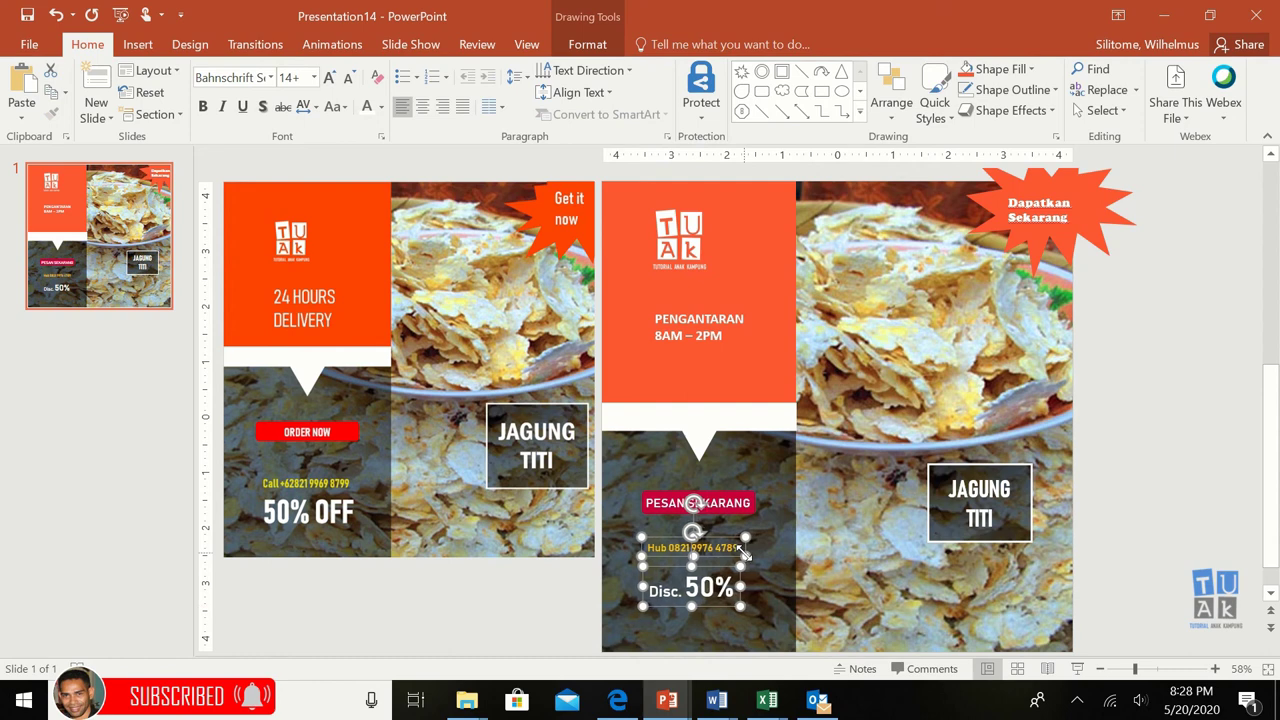
left_click(1177, 434)
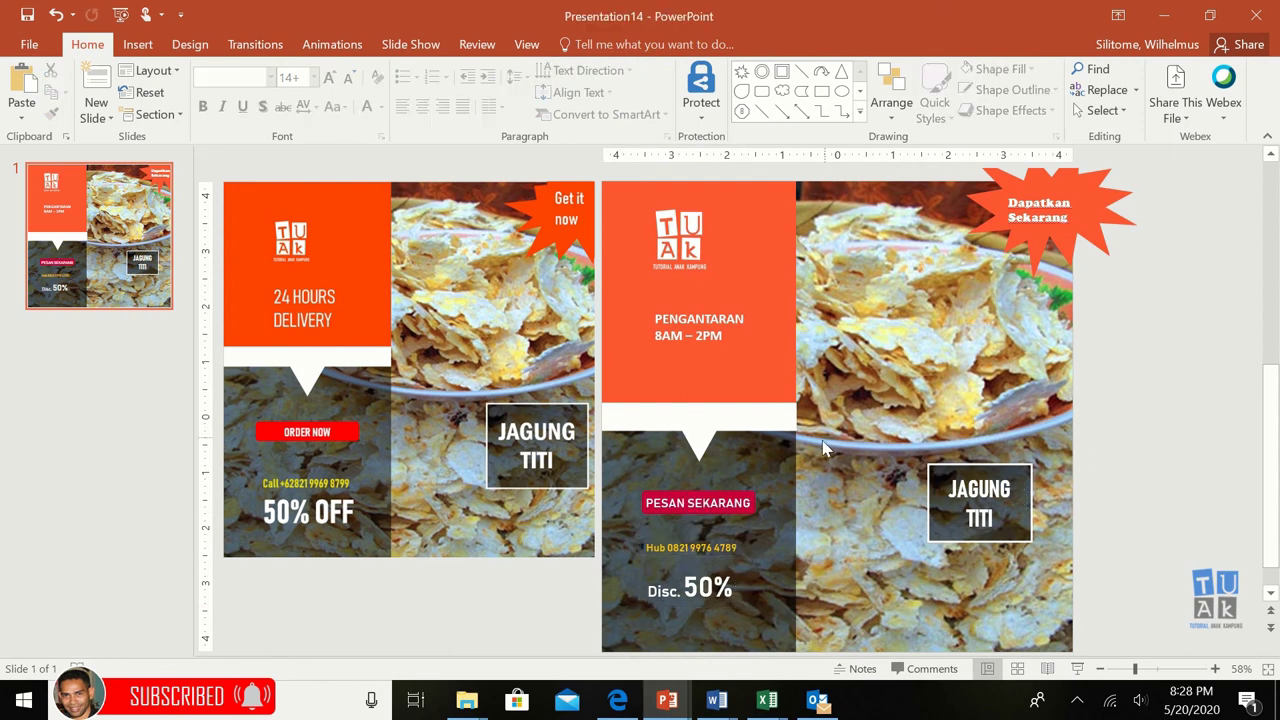
Change the PENGANTARAN text to Bahnschrift and play the flyer as a full-screen slide show.
left_click(739, 306)
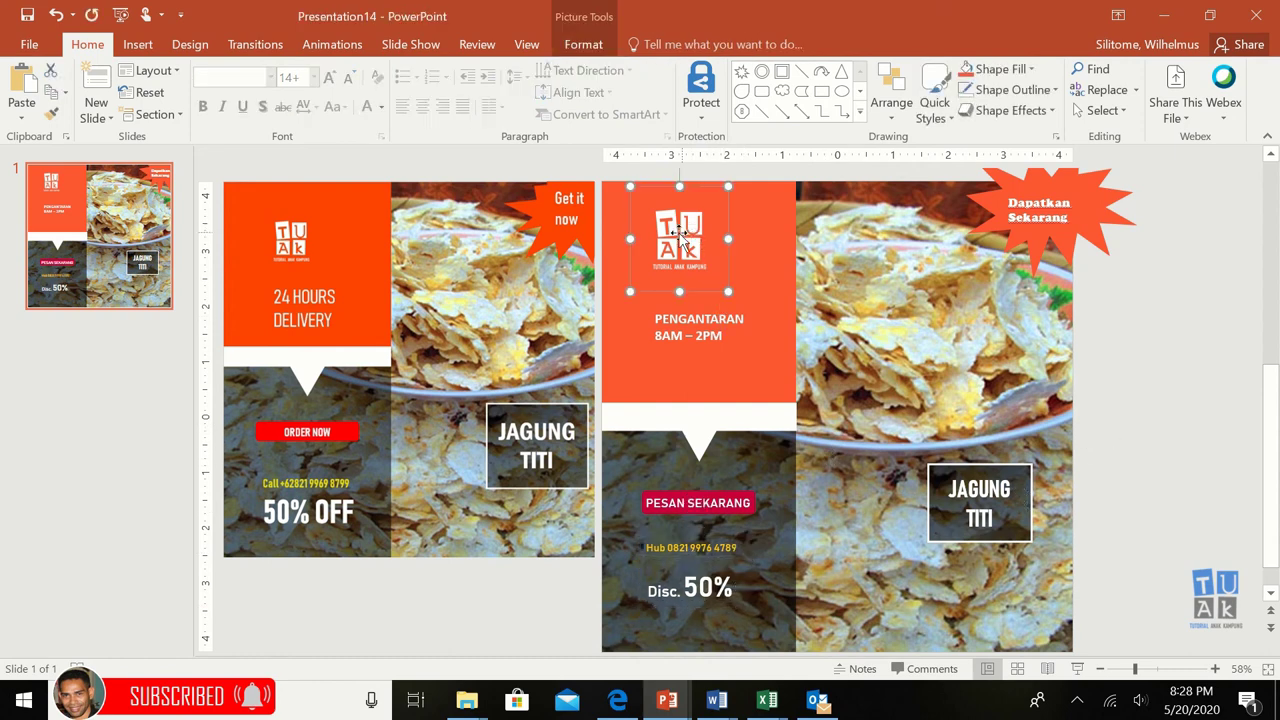
left_click(739, 308)
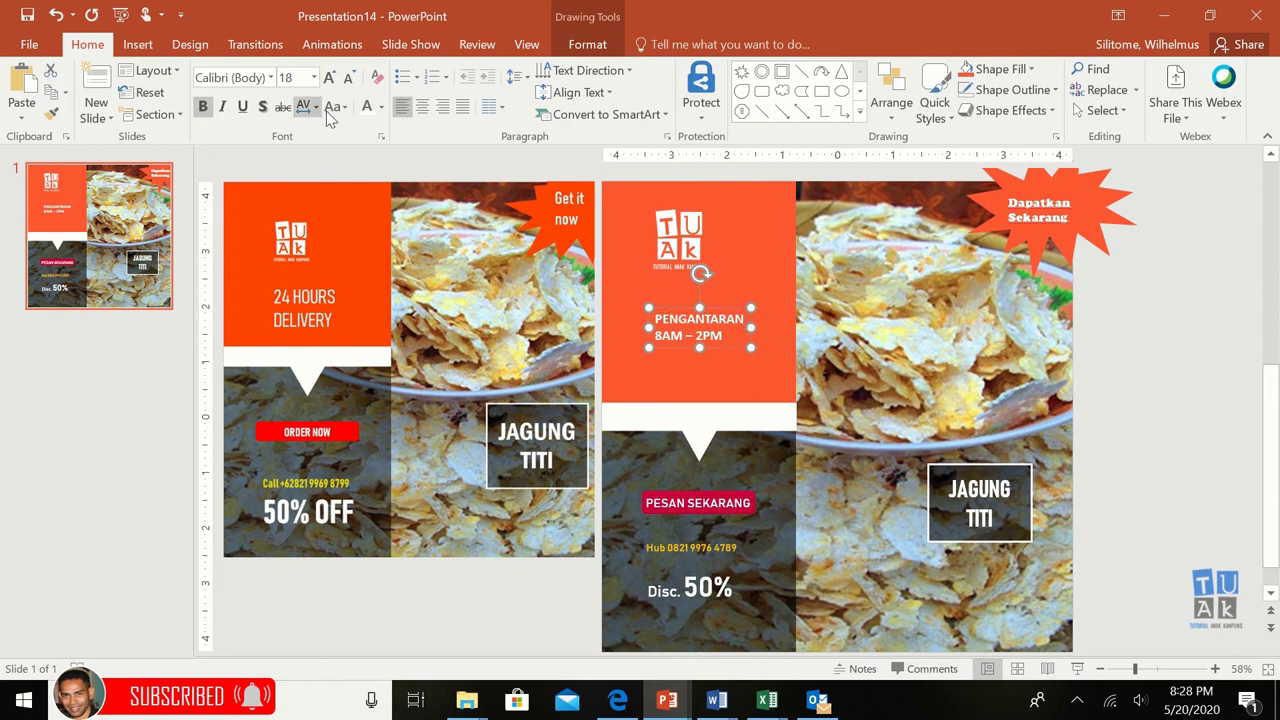
left_click(270, 77)
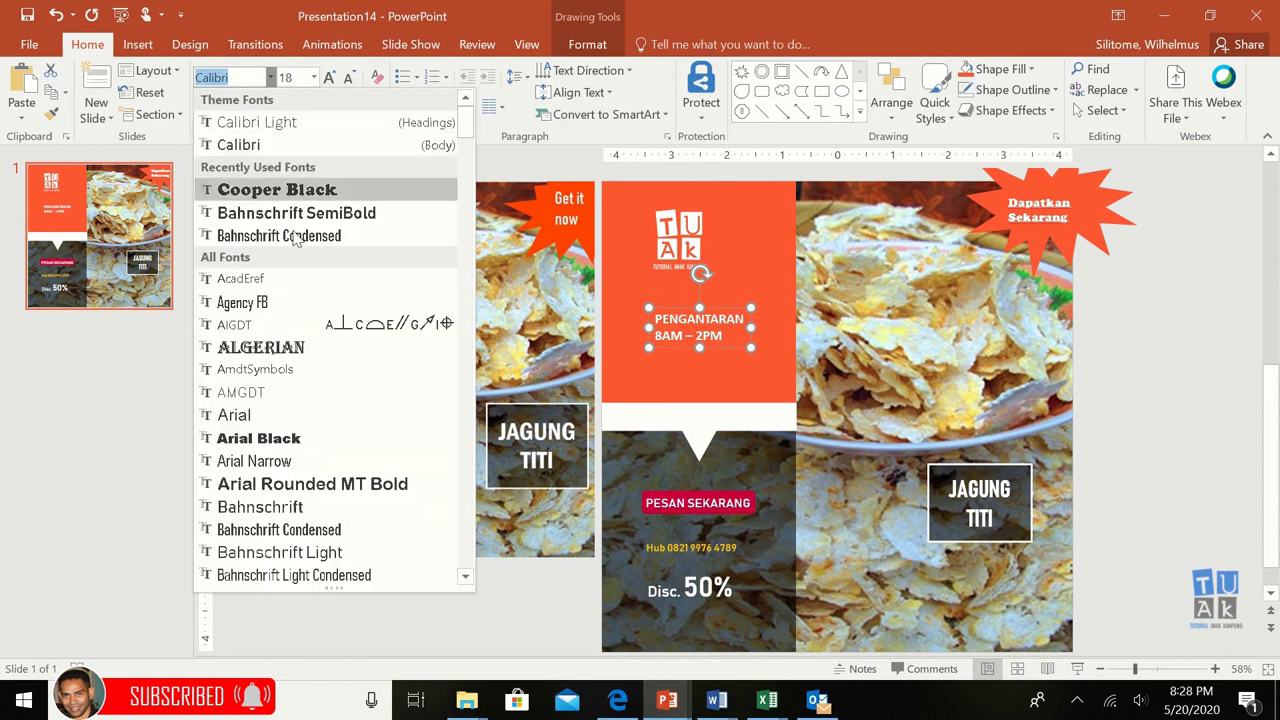
left_click(305, 508)
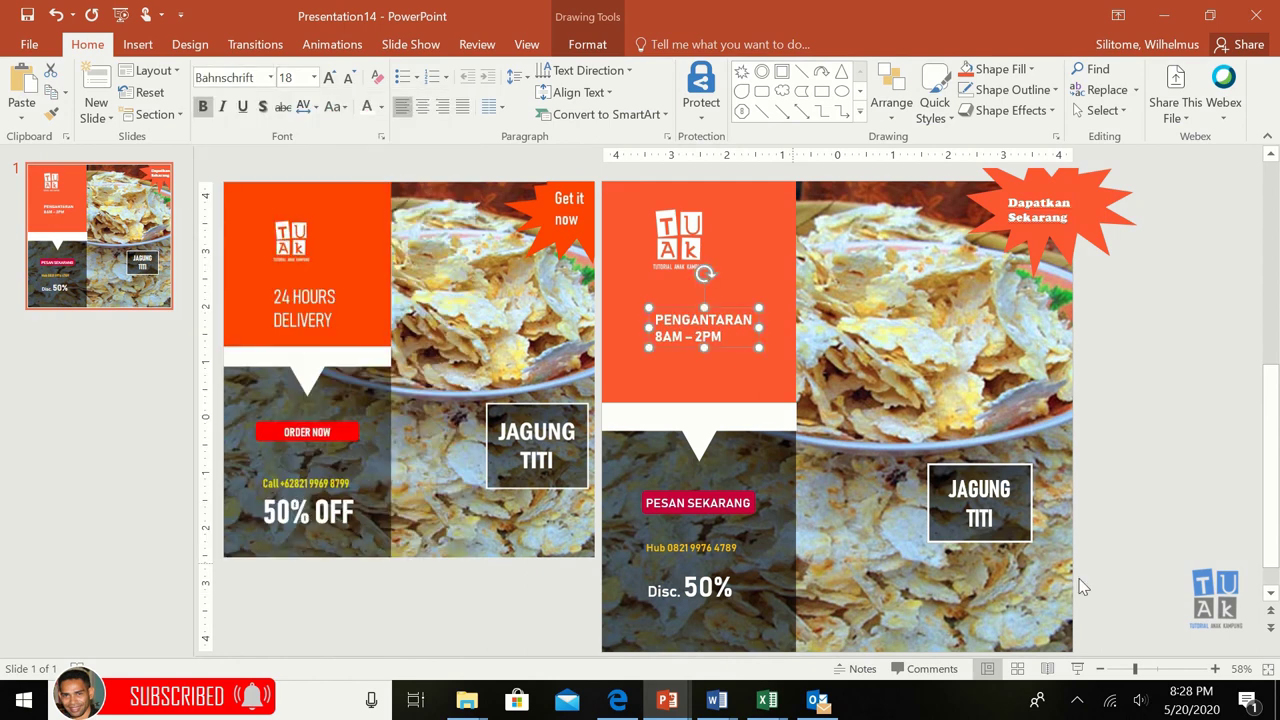
left_click(1168, 397)
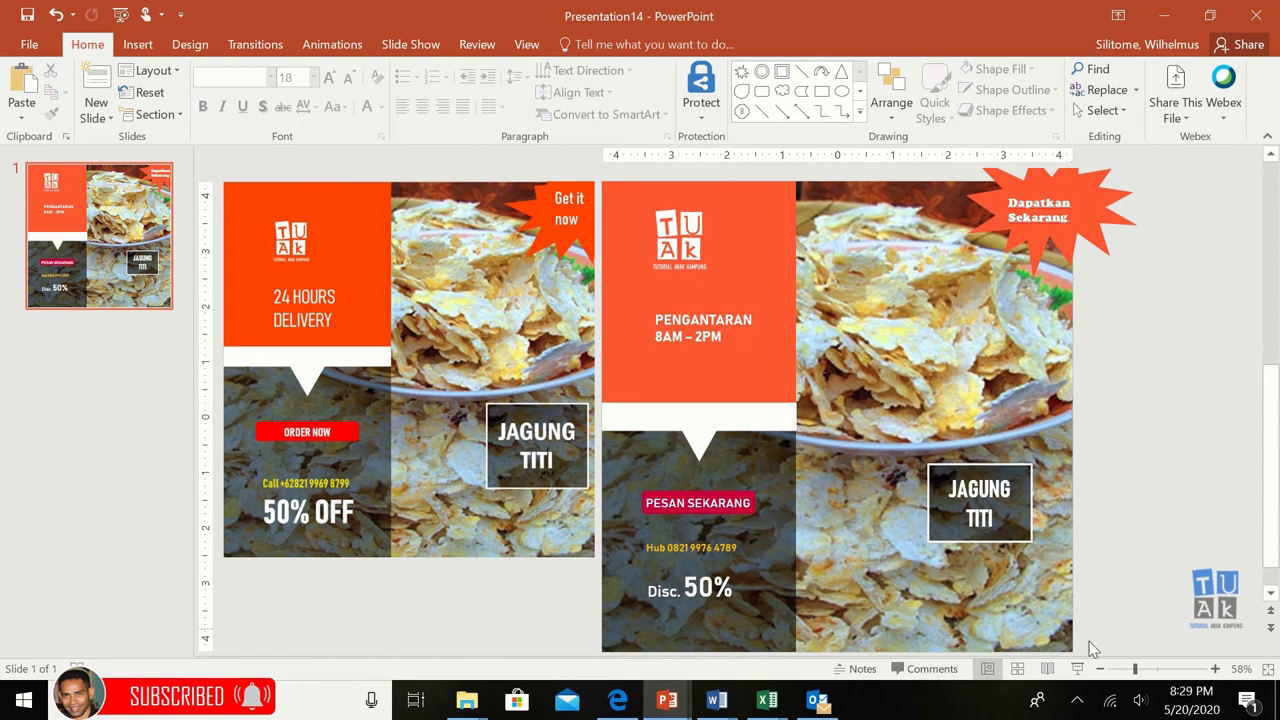
left_click(1077, 668)
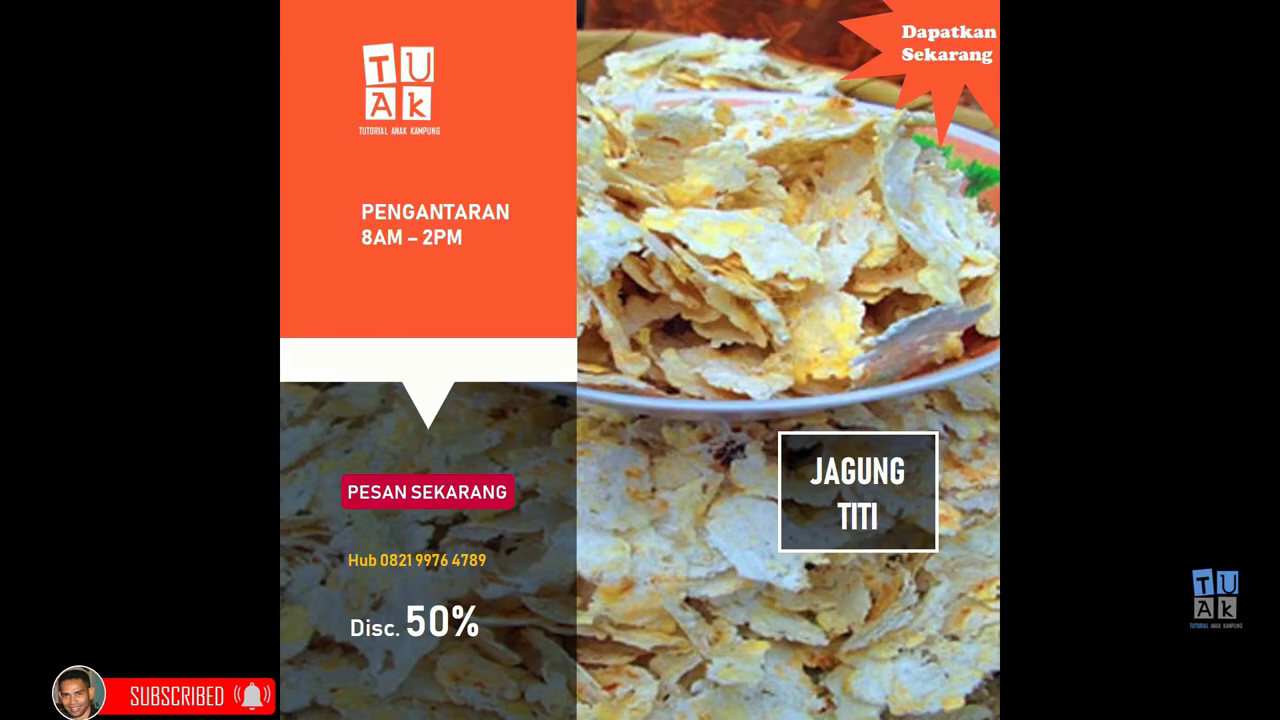
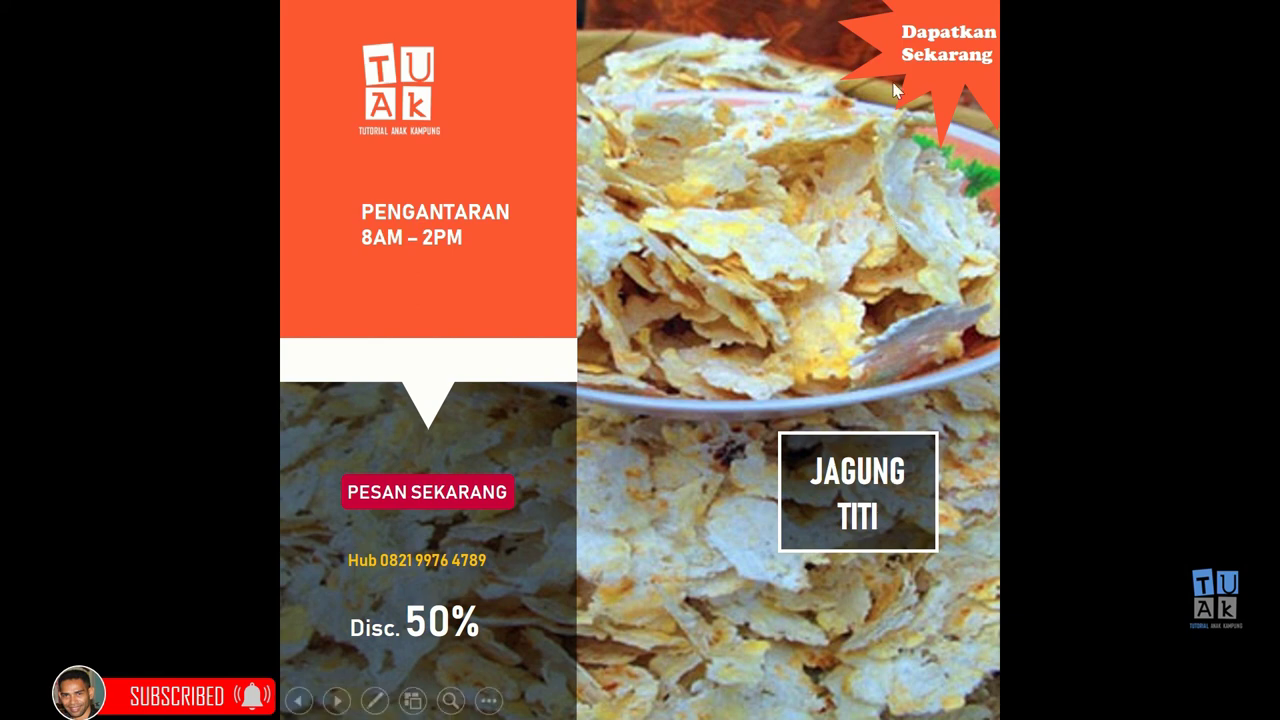
Exit the slideshow and delete the 24 HOURS DELIVERY poster design, leaving the PENGANTARAN flyer.
key("Escape")
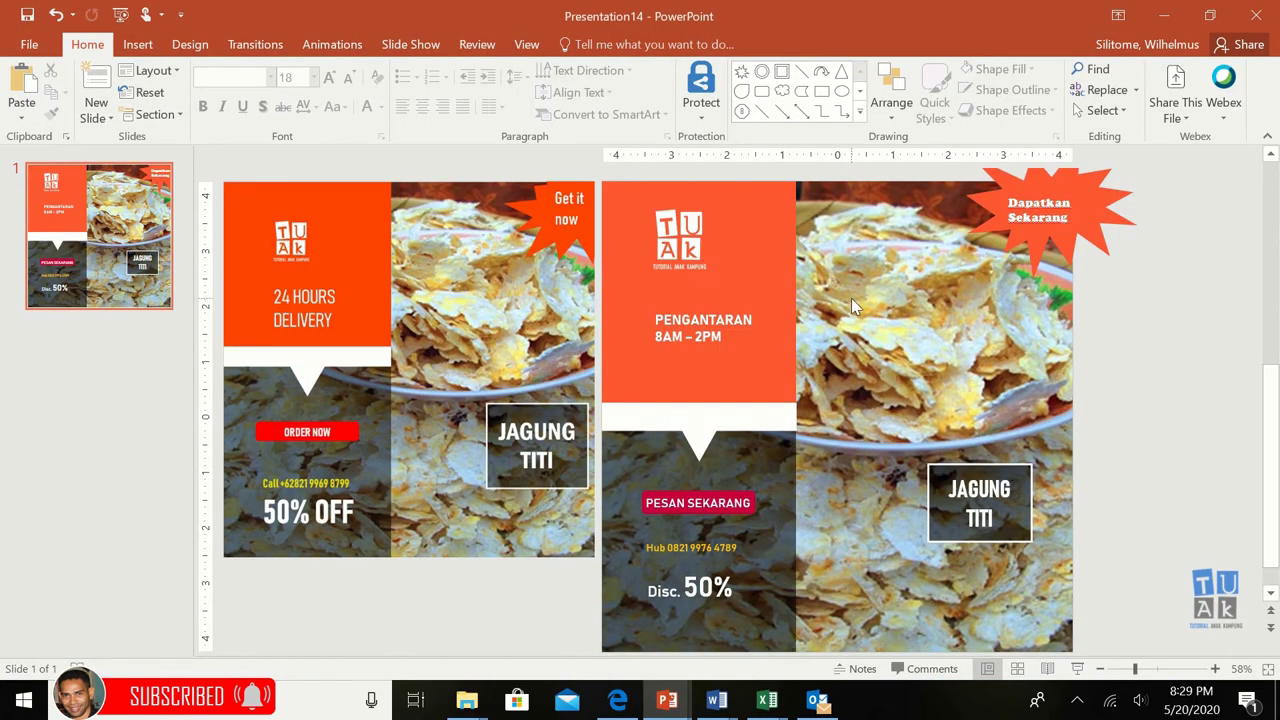
left_click(557, 386)
key("Delete")
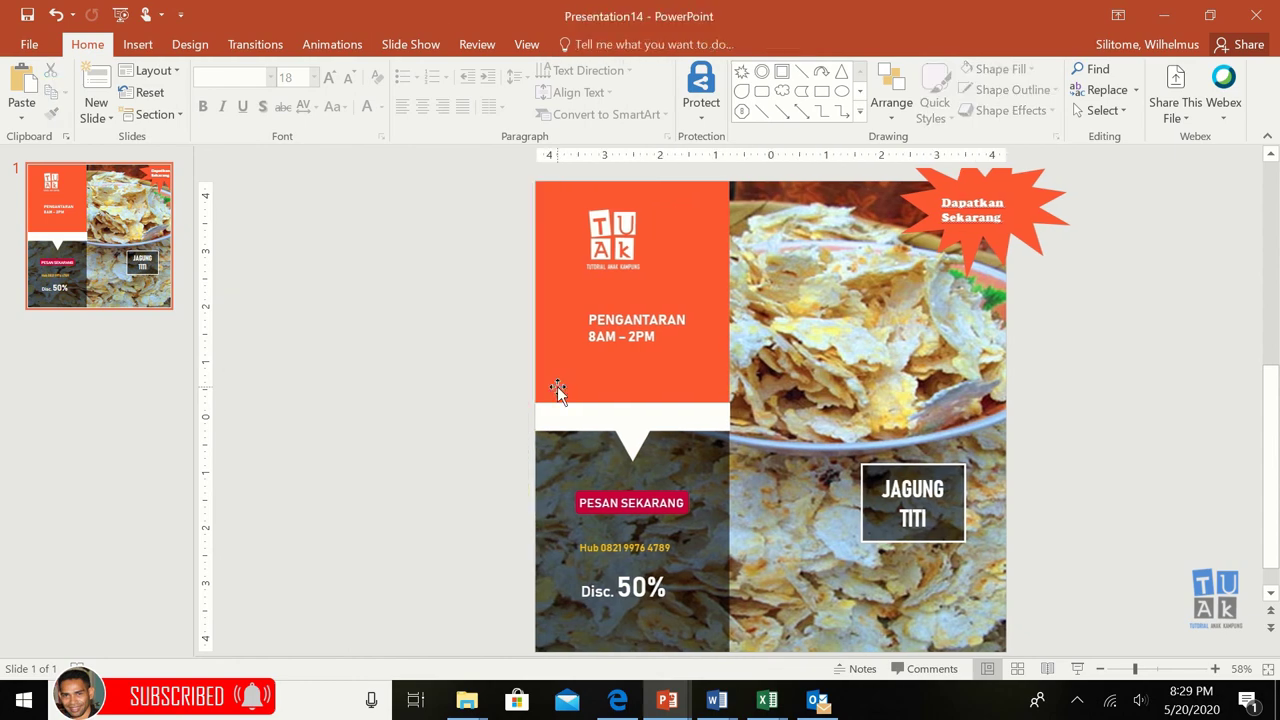
left_click(45, 43)
In the Save As dialog, choose JPEG format and go to Desktop > Tutorial > Design.
left_click(60, 207)
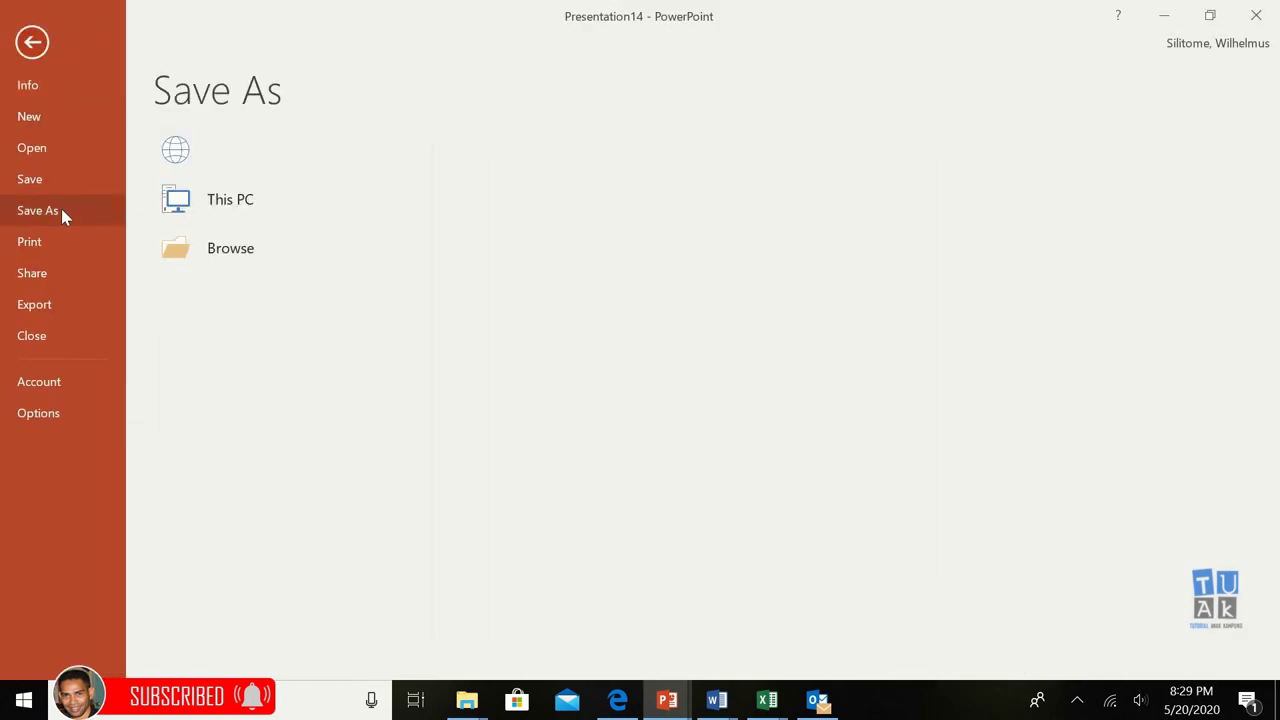
left_click(312, 211)
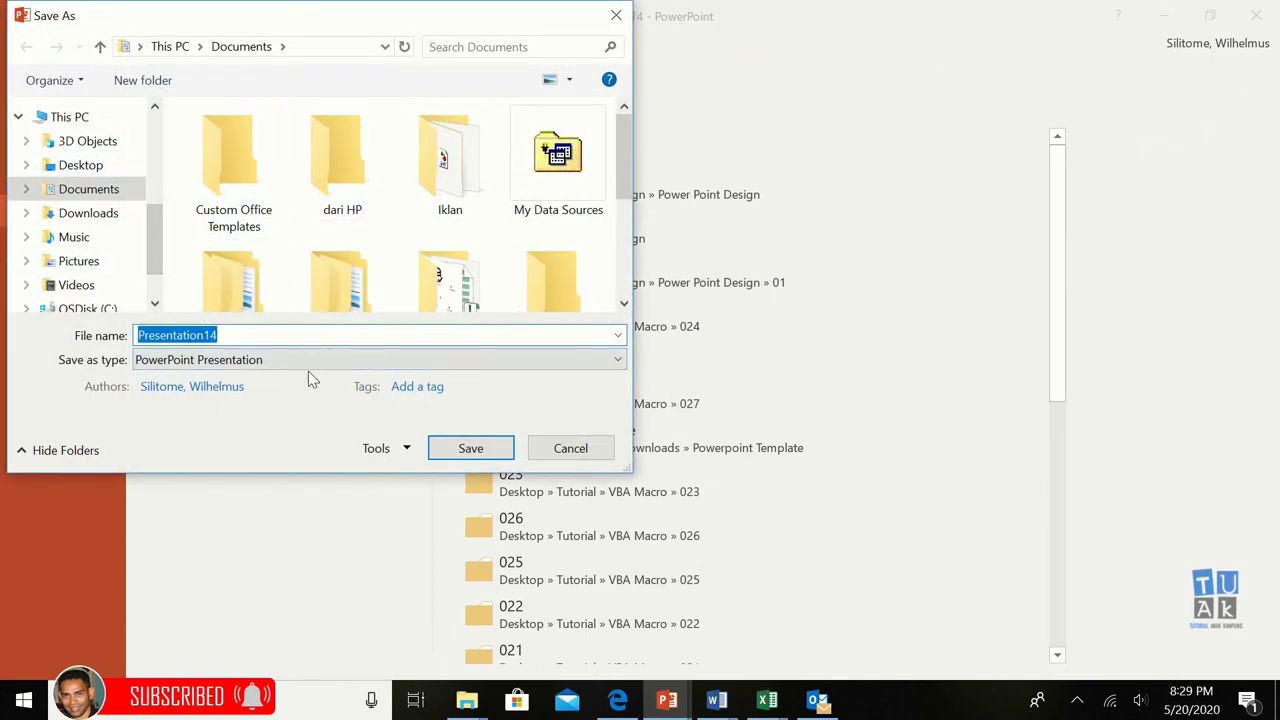
left_click(257, 361)
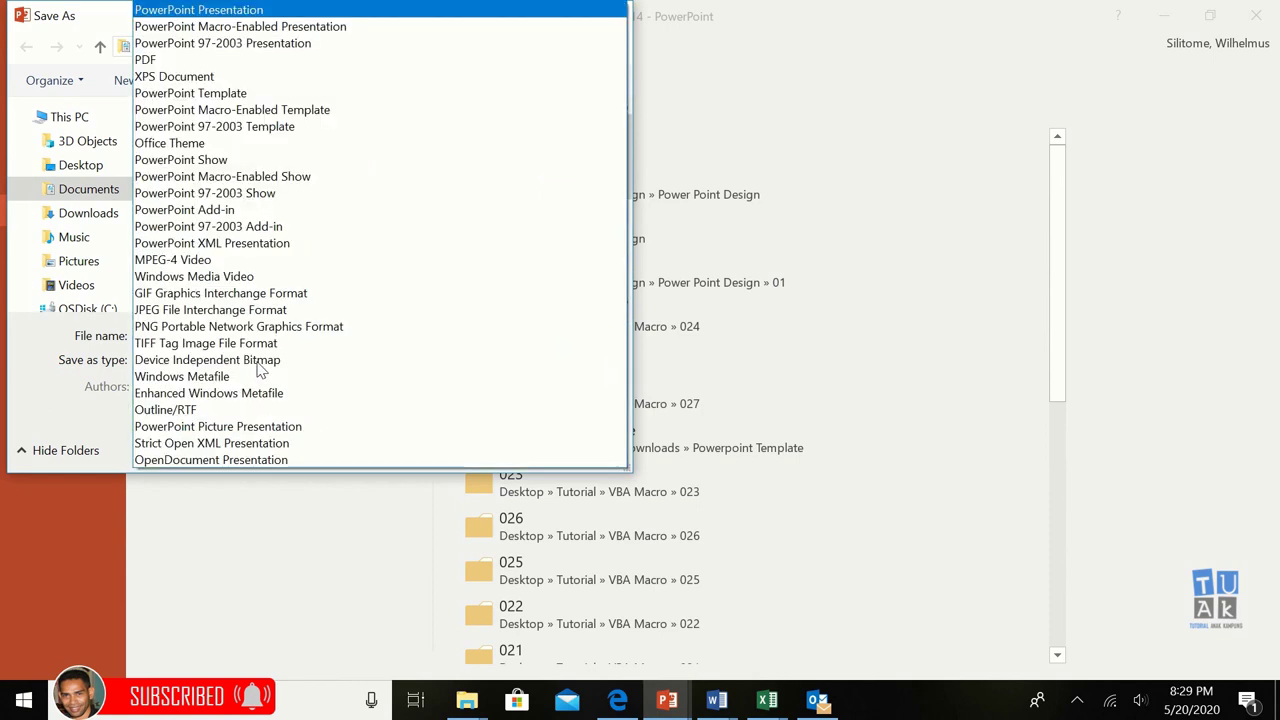
left_click(219, 314)
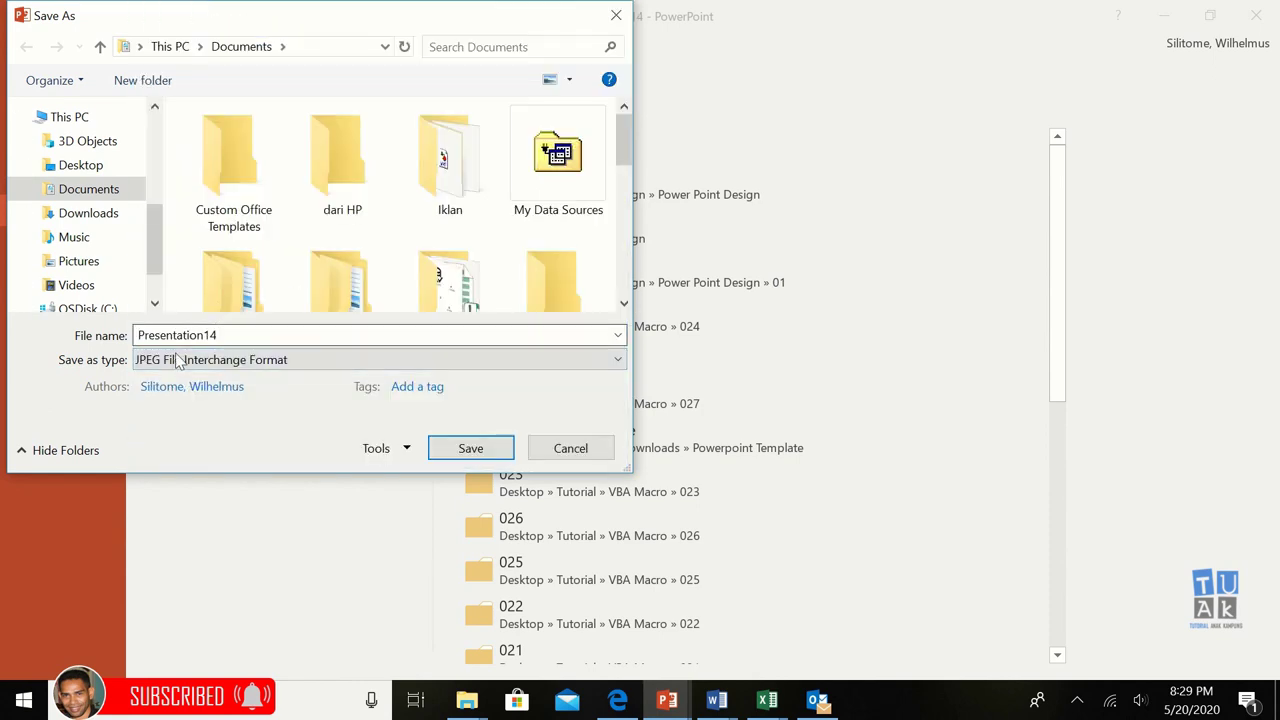
double_click(286, 335)
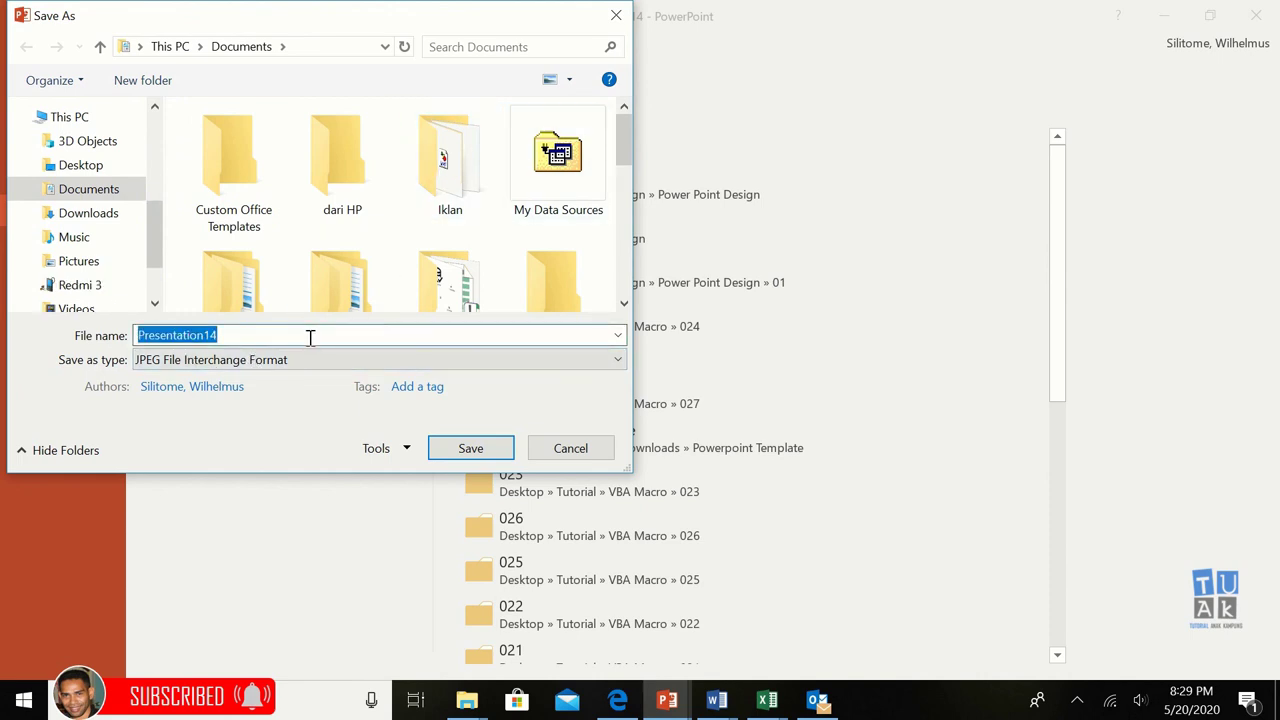
left_click(125, 167)
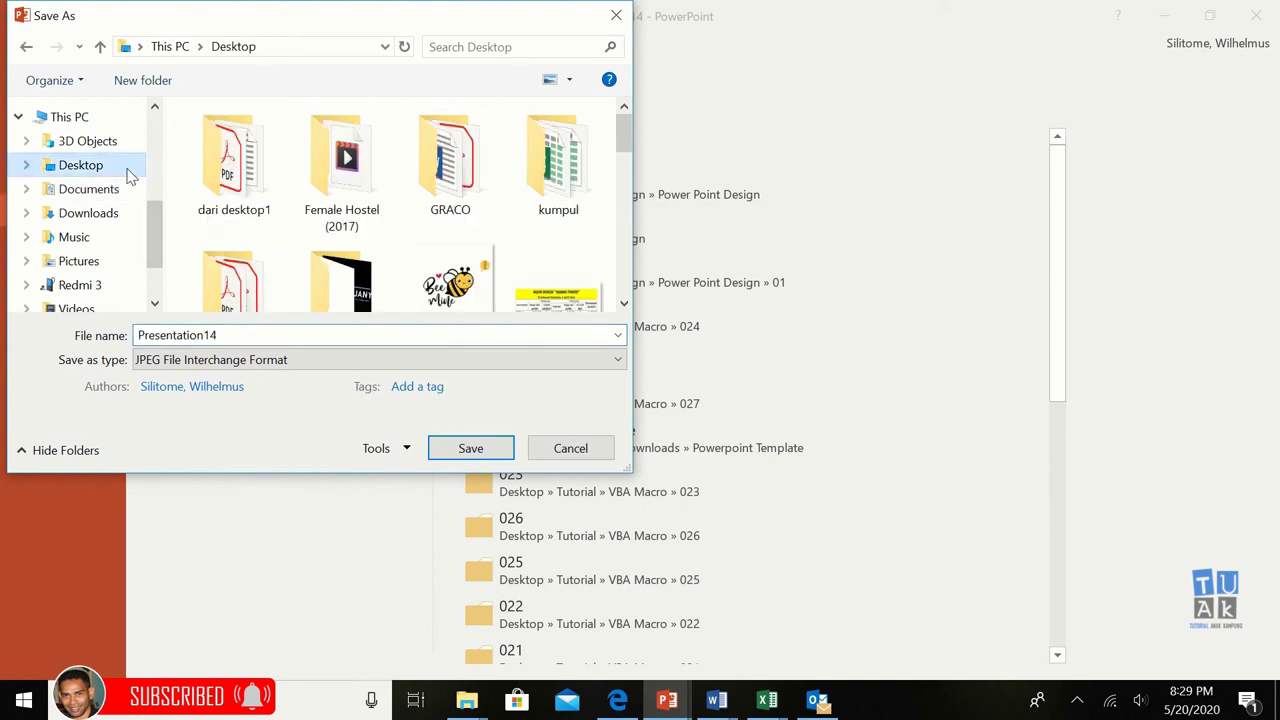
double_click(345, 280)
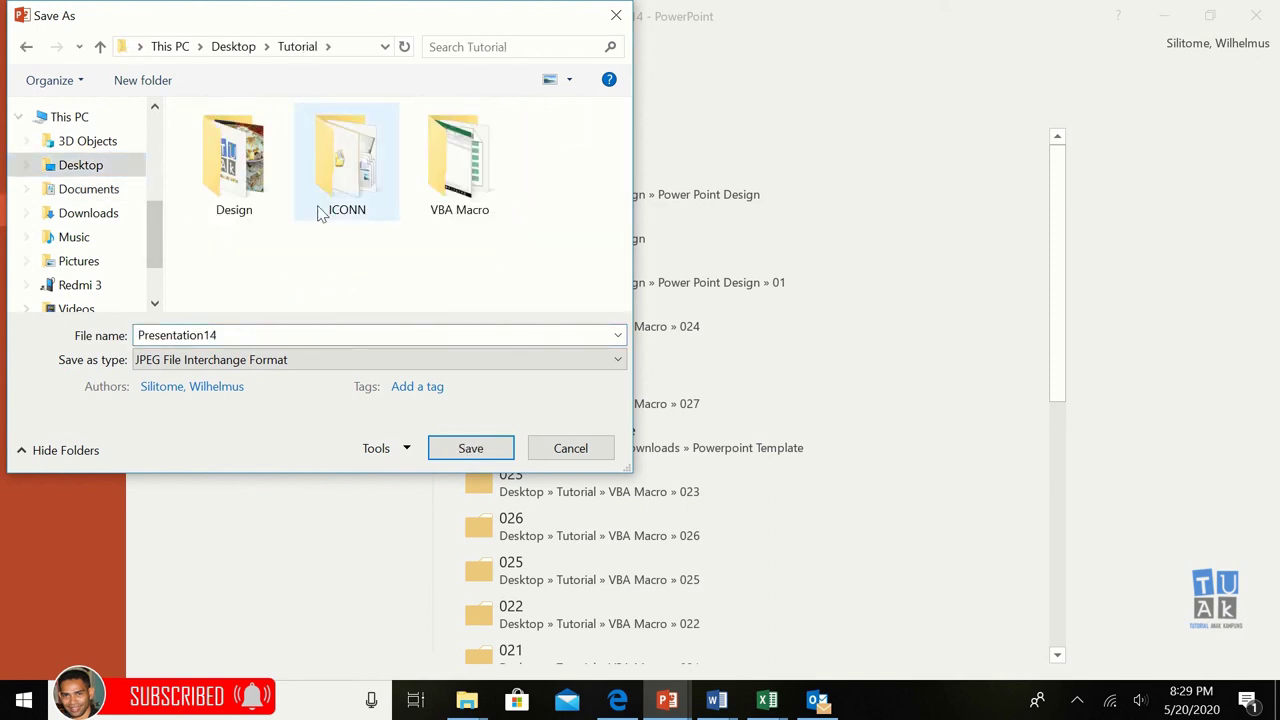
double_click(232, 170)
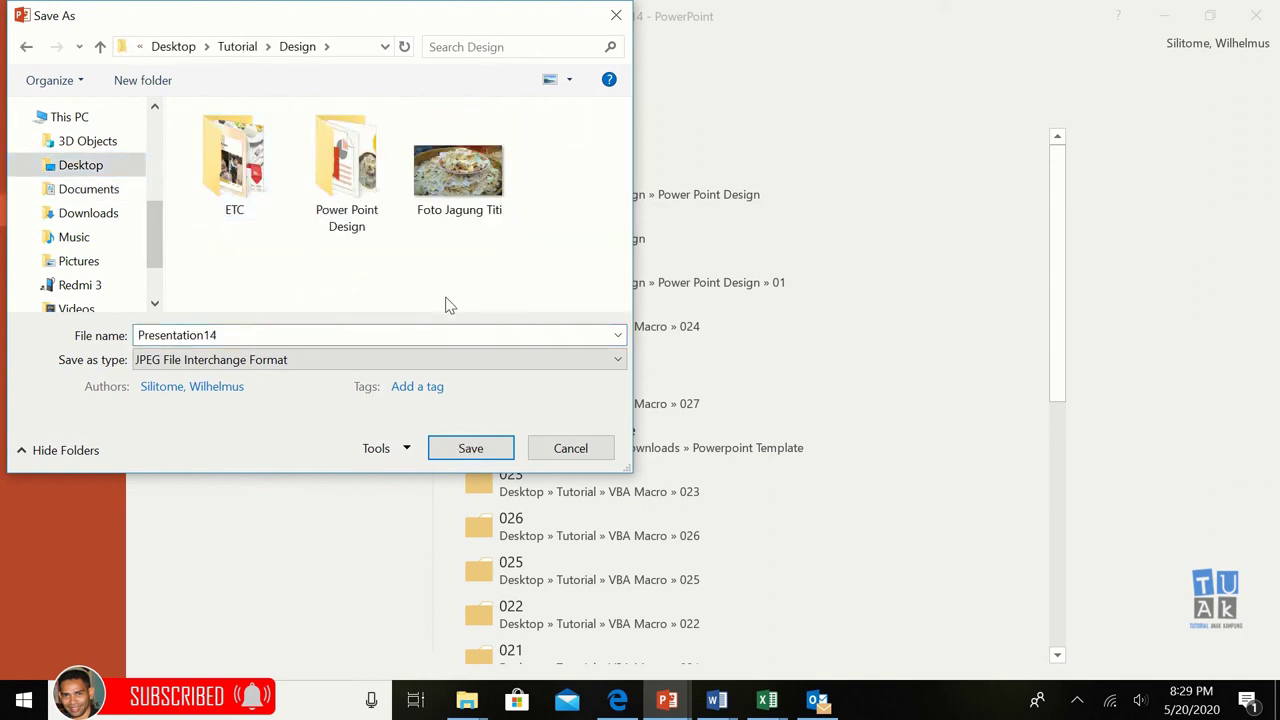
Name the file 'Desain Promosi Jagung Titi' and save only the current slide as JPEG.
double_click(341, 336)
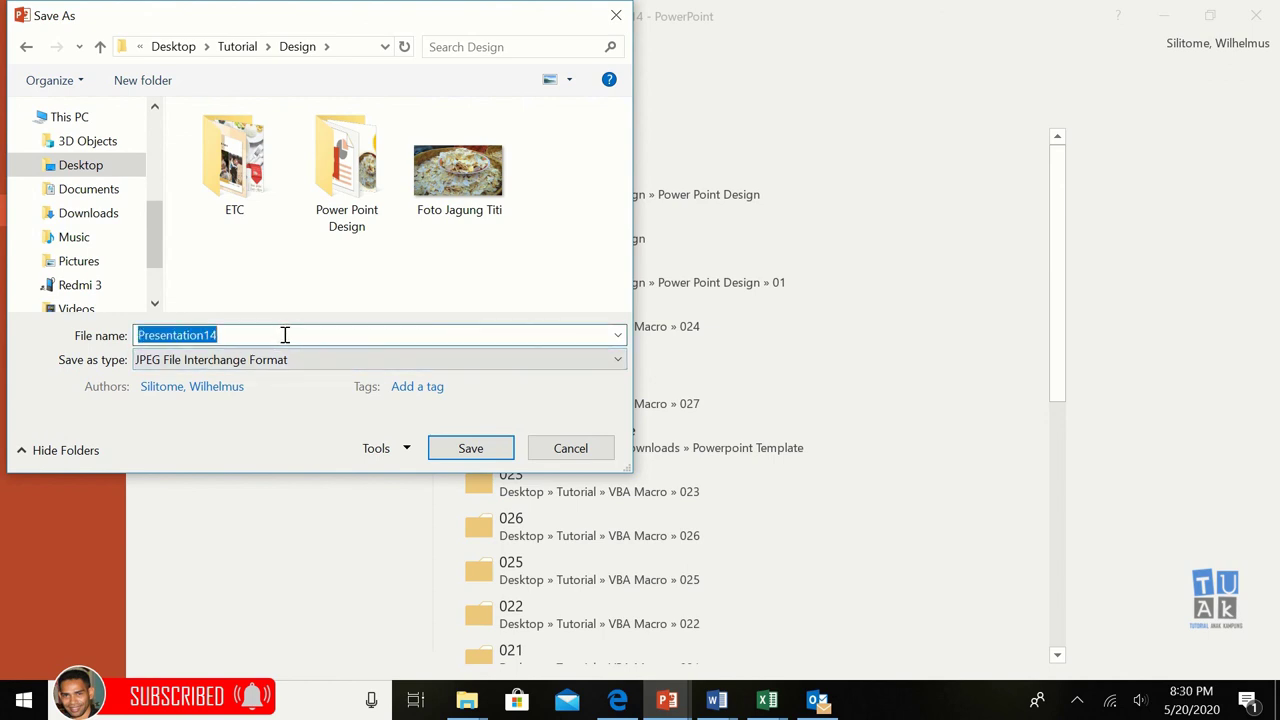
type("p")
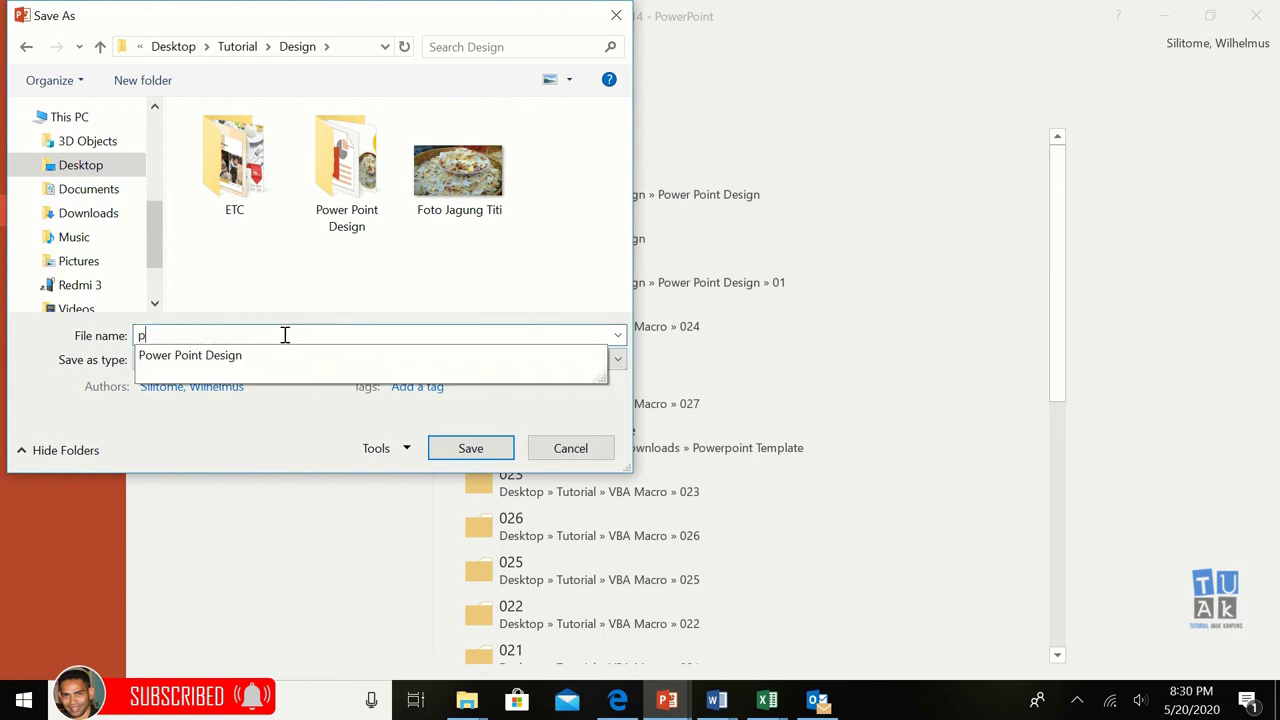
type("ROMOSI")
key("ctrl+a")
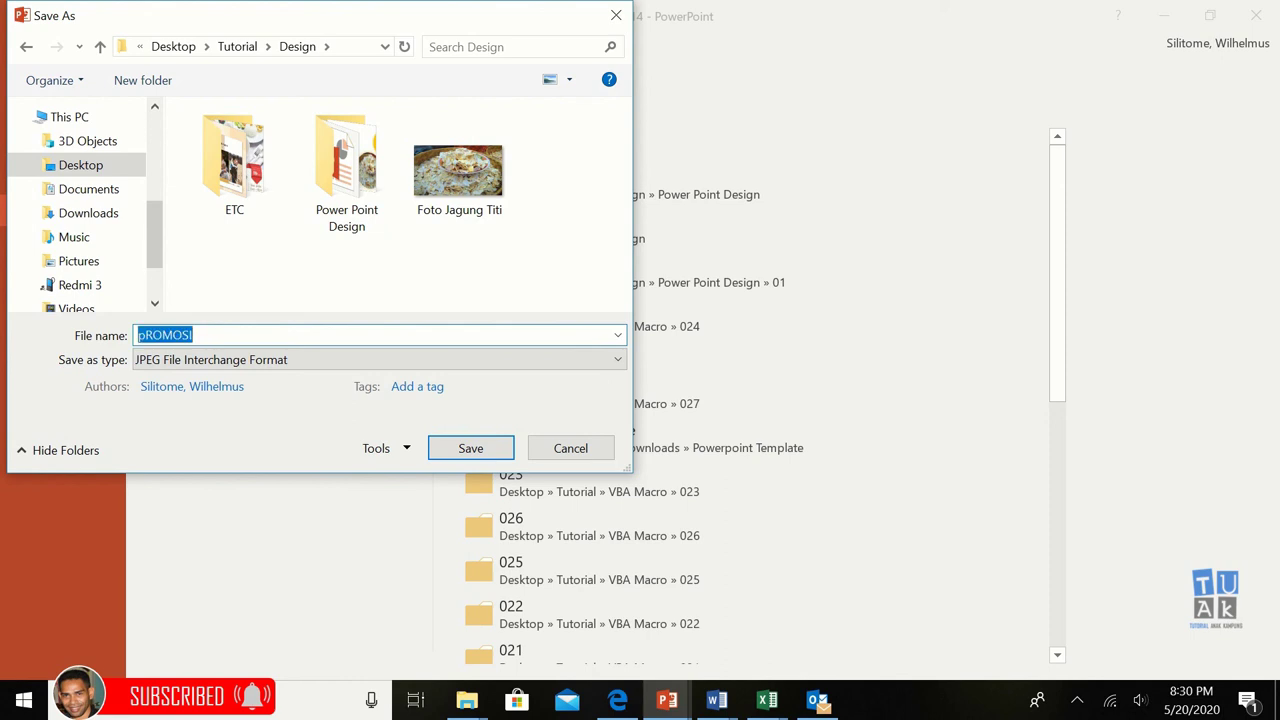
type("G")
key("BackSpace")
type("dE")
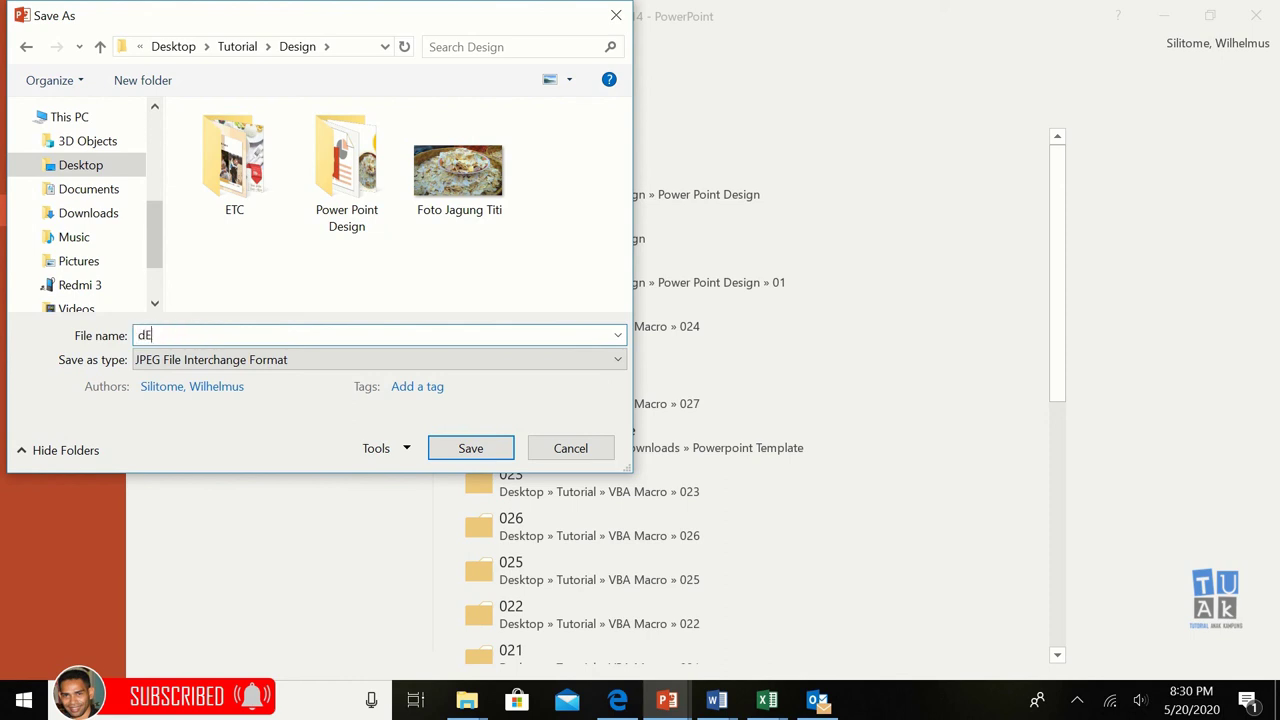
type("SIGN p")
key("BackSpace")
key("ctrl+a")
key("BackSpace")
type("Desa")
type("in Promosi")
type(" Jagung Titi")
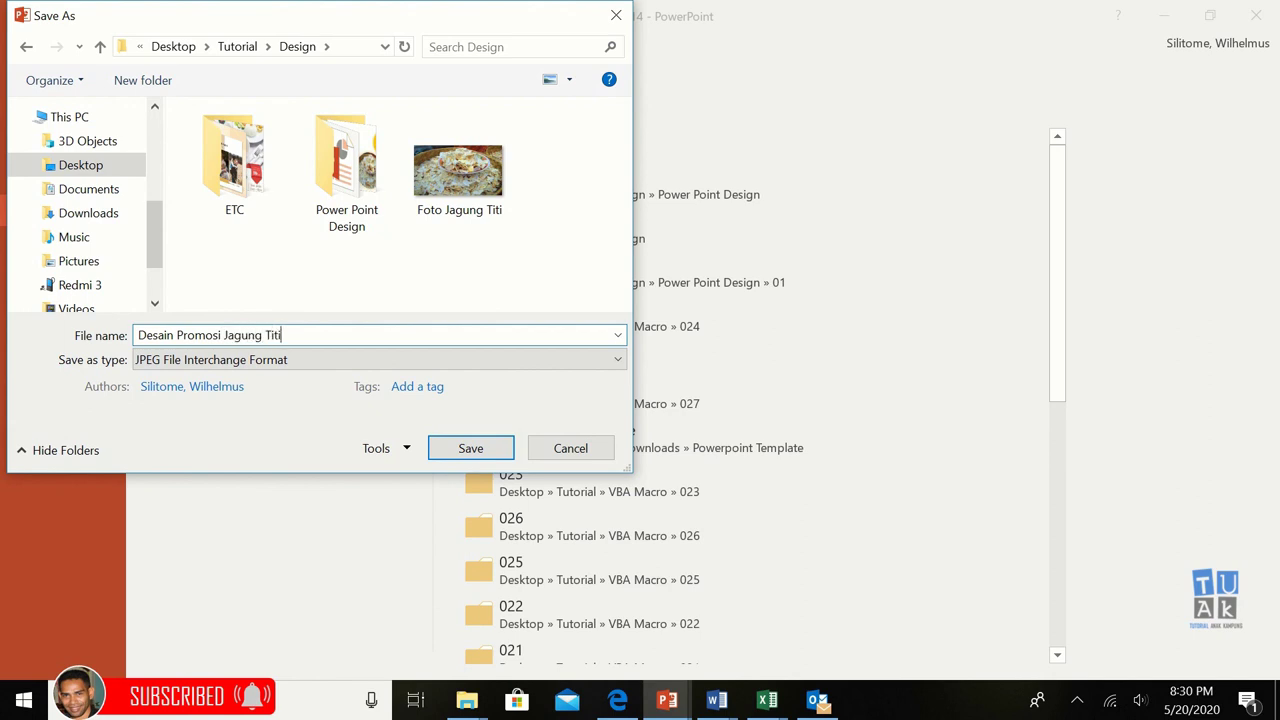
left_click(442, 456)
left_click(627, 412)
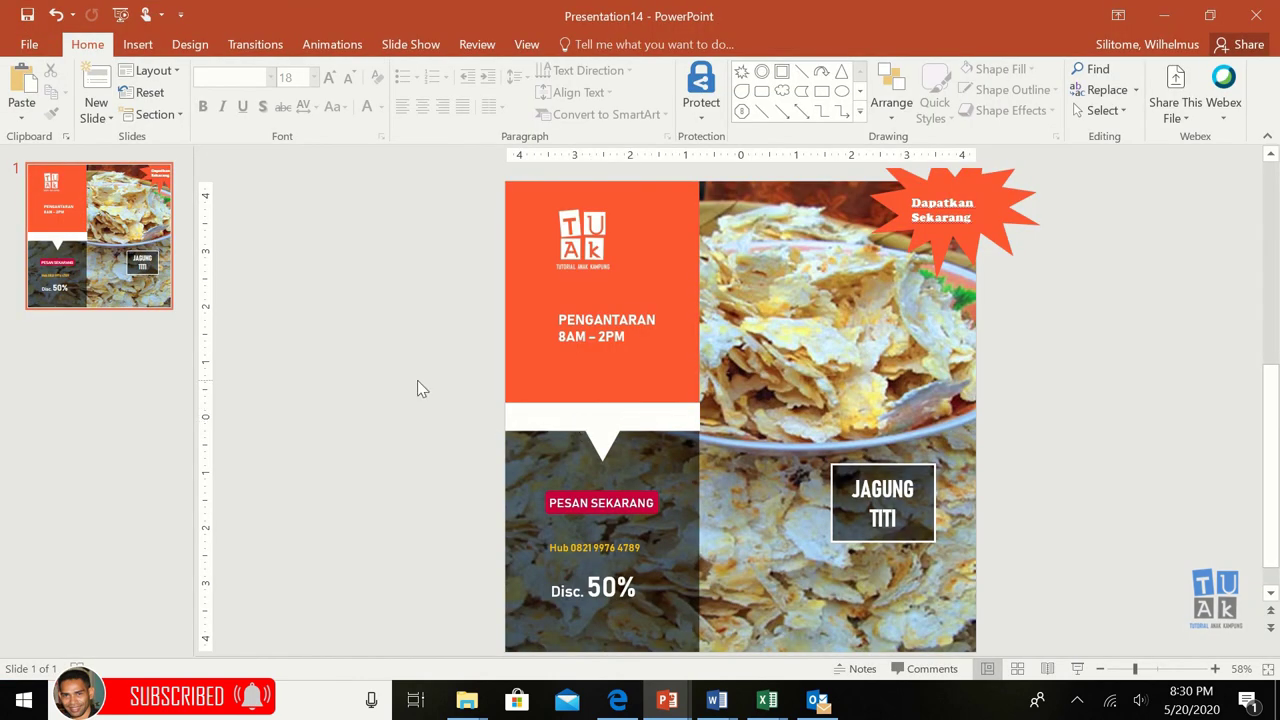
From the 01 Explorer window, go up to Design and open the Desain Promosi Jagung Titi image.
left_click(466, 704)
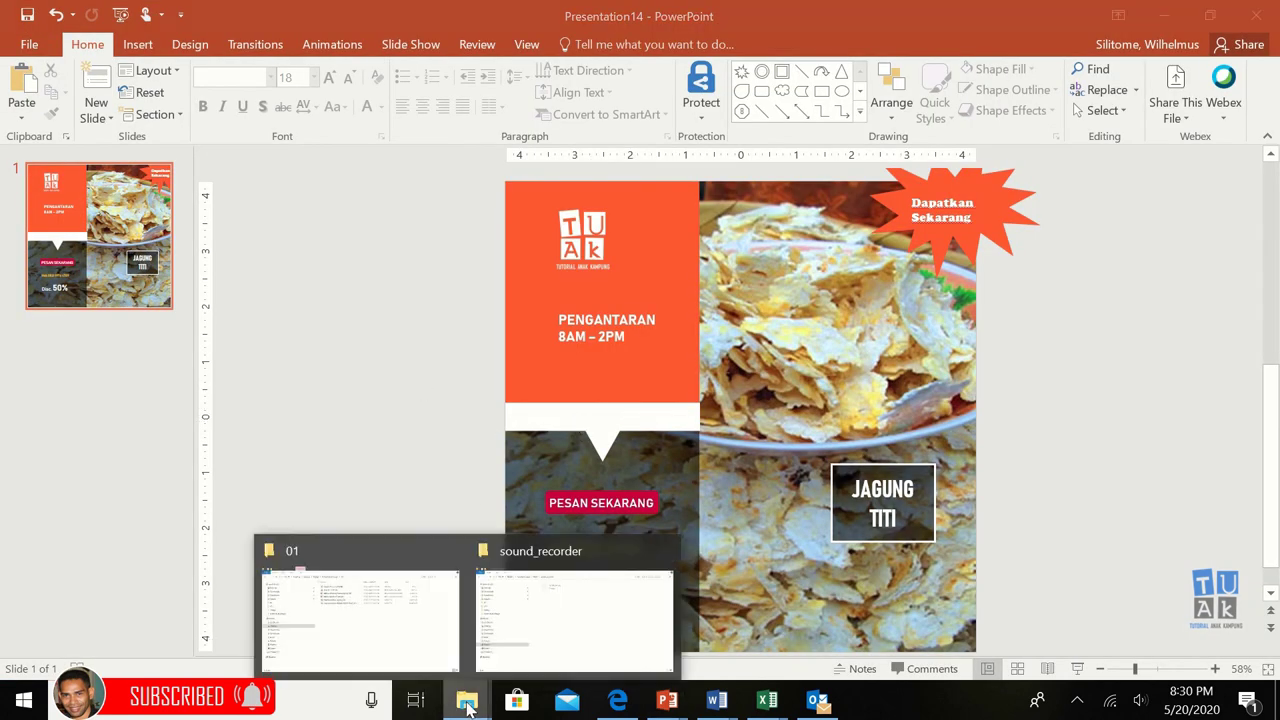
left_click(399, 637)
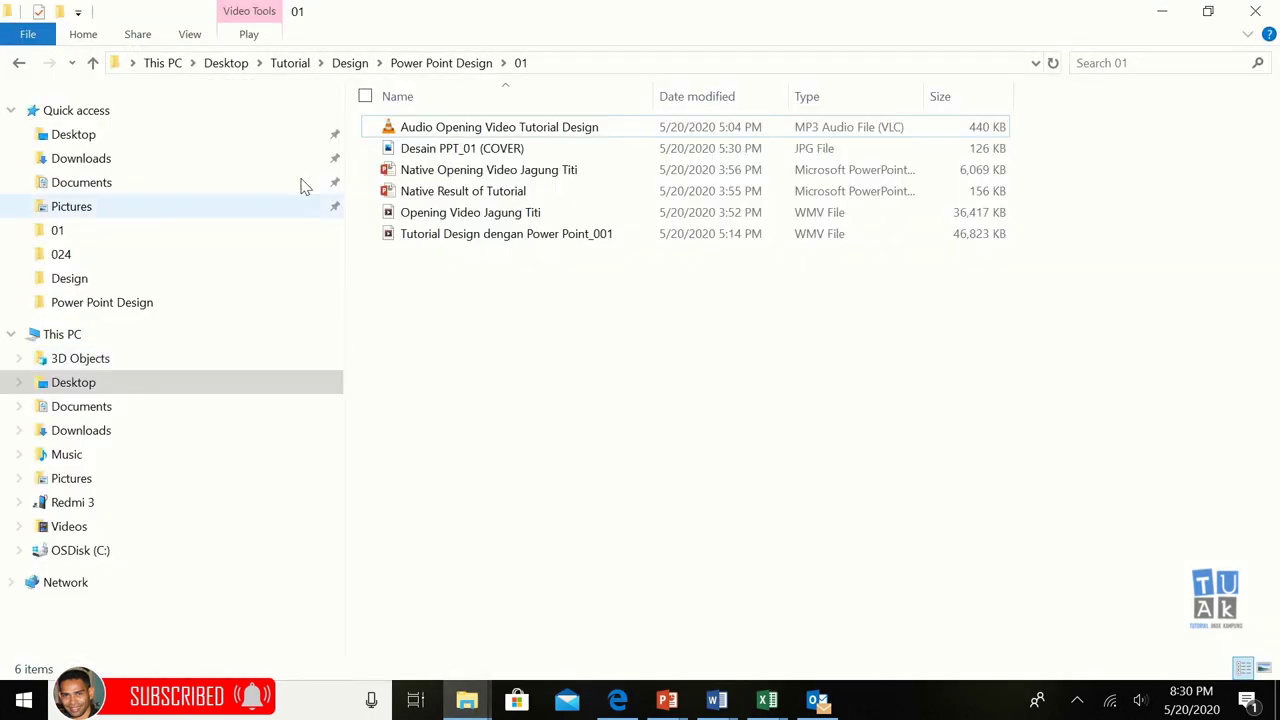
left_click(342, 64)
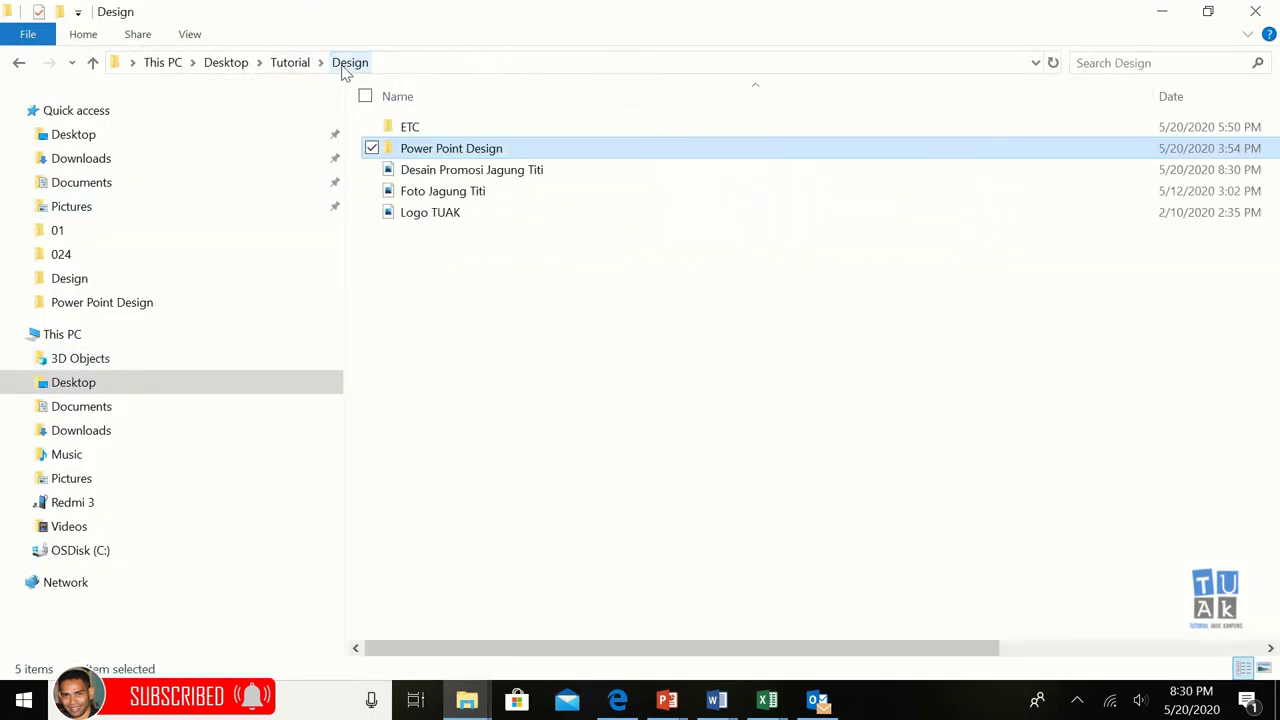
left_click(426, 240)
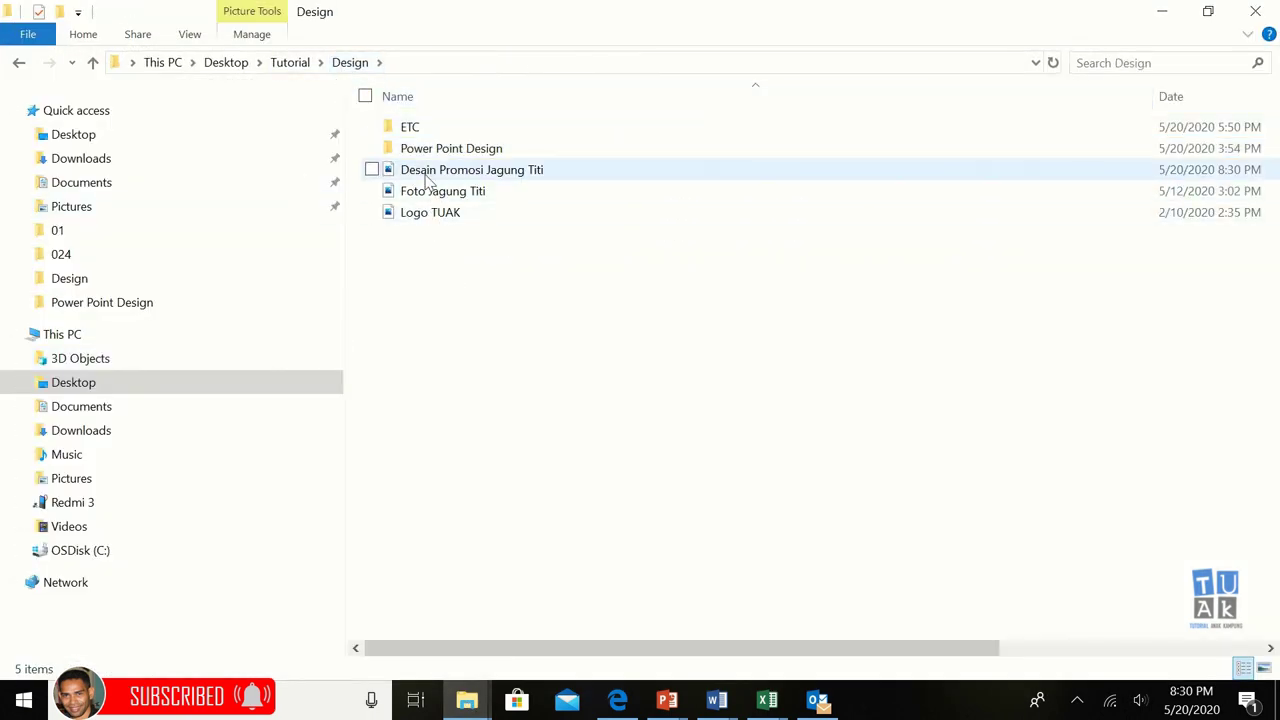
double_click(584, 182)
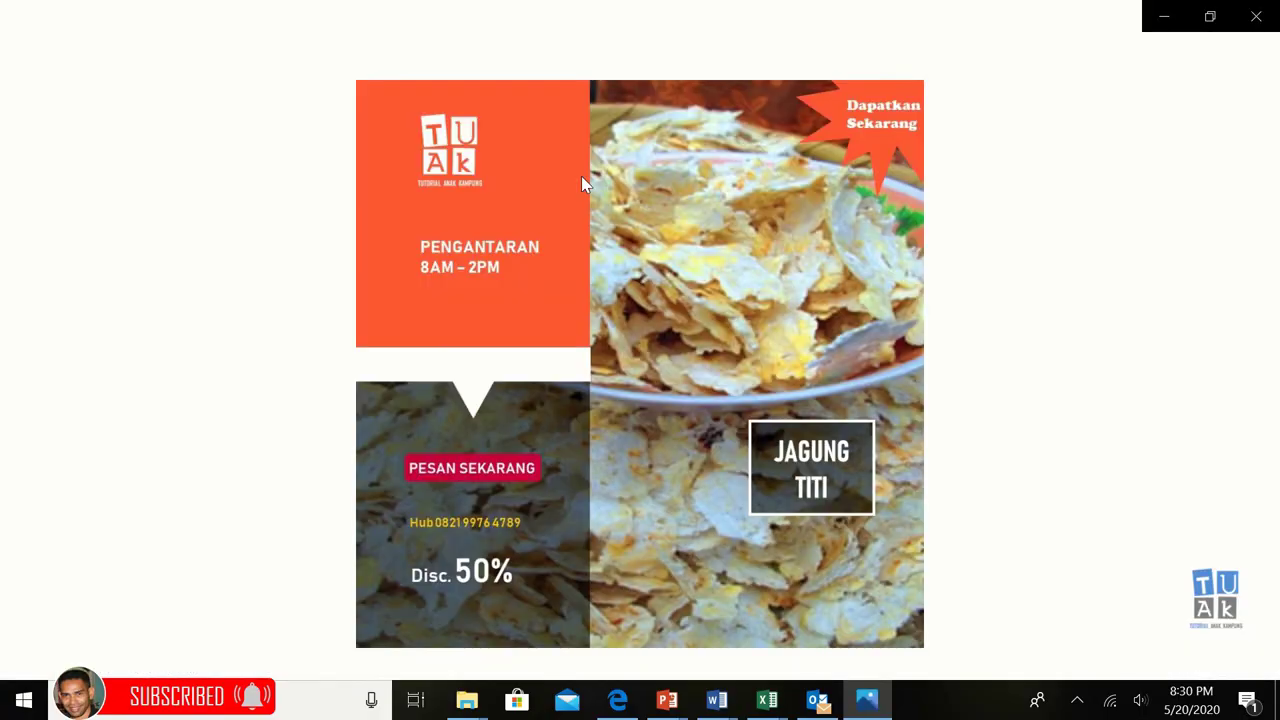